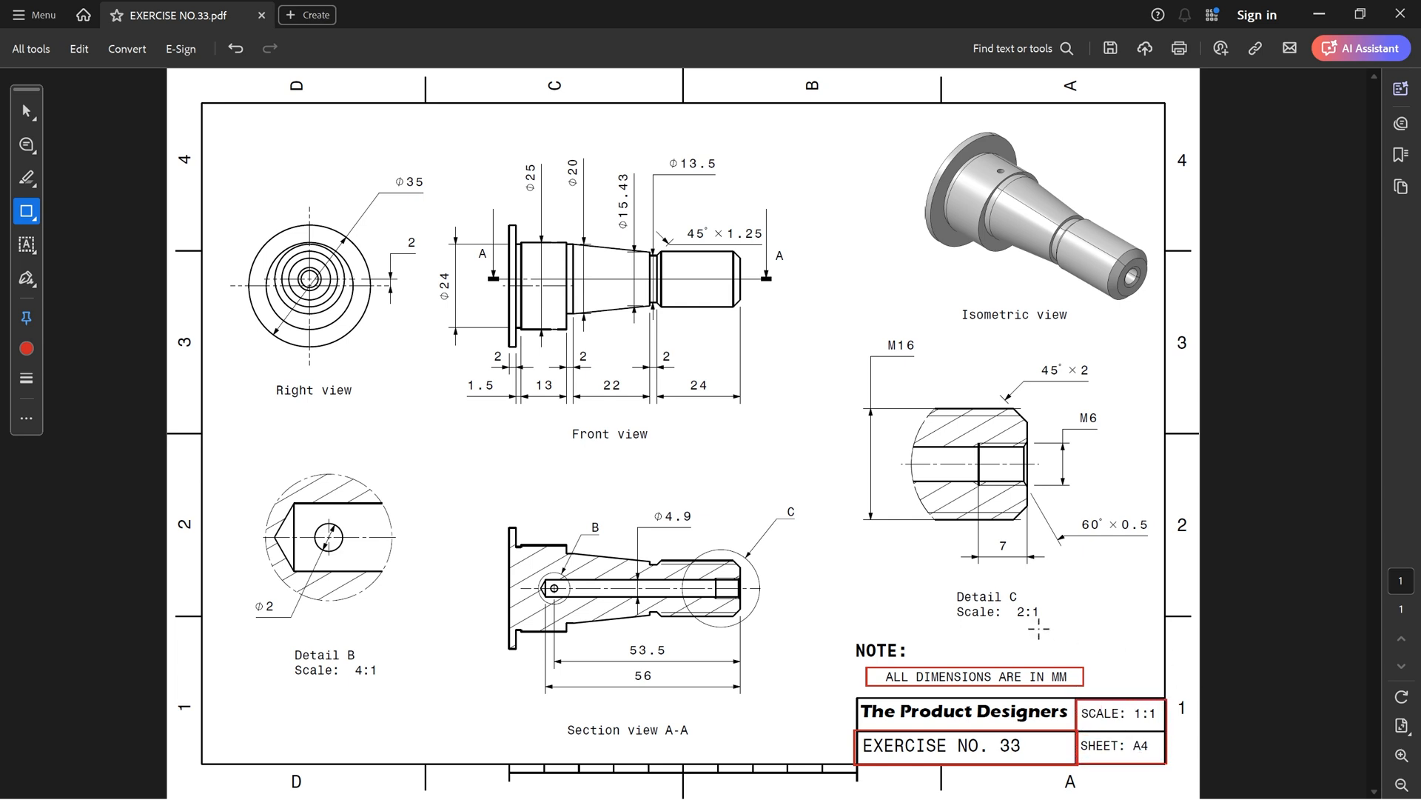
Step: Draw red rectangles around the Isometric view, Front view and Right view labels of the drawing
left_click_drag(953, 307, 1080, 324)
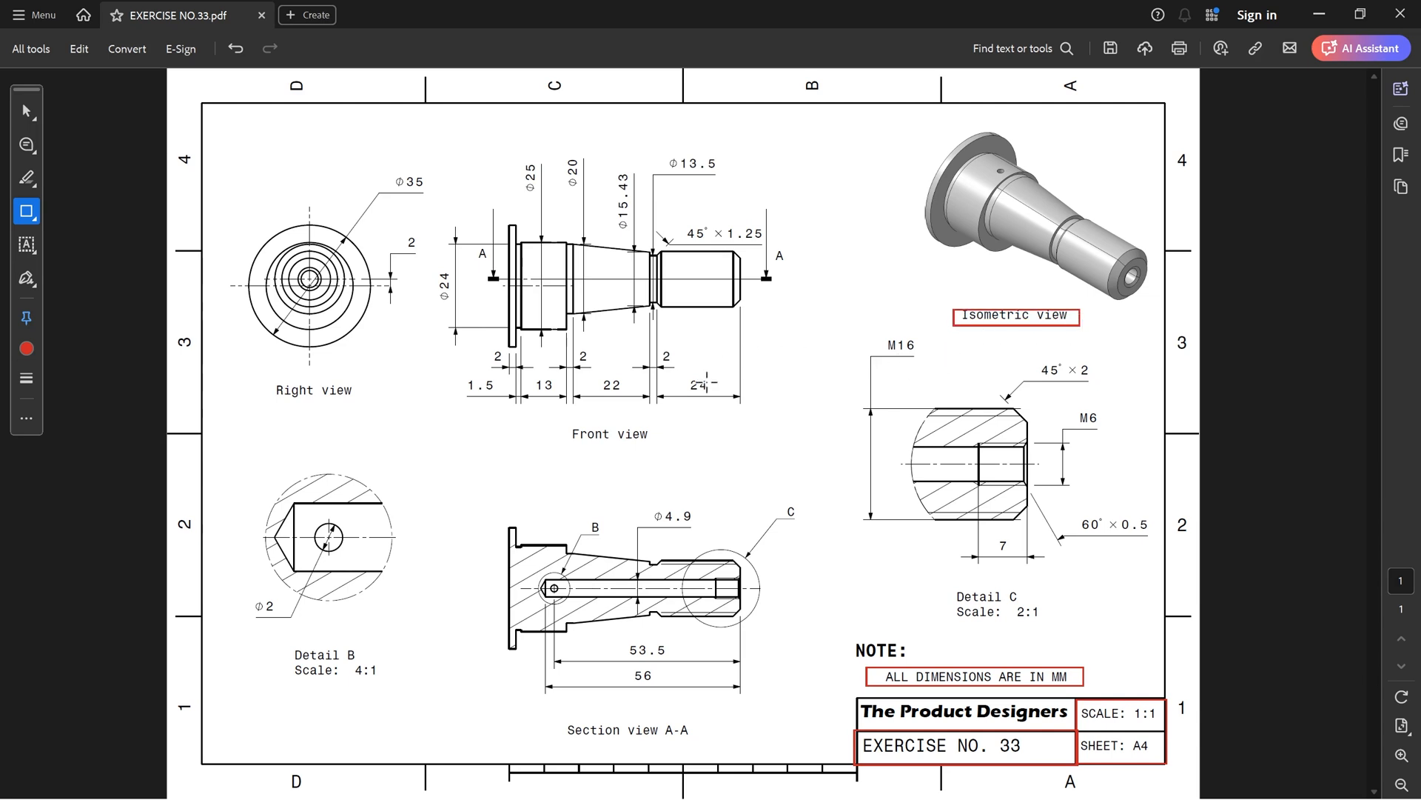
left_click_drag(560, 420, 661, 450)
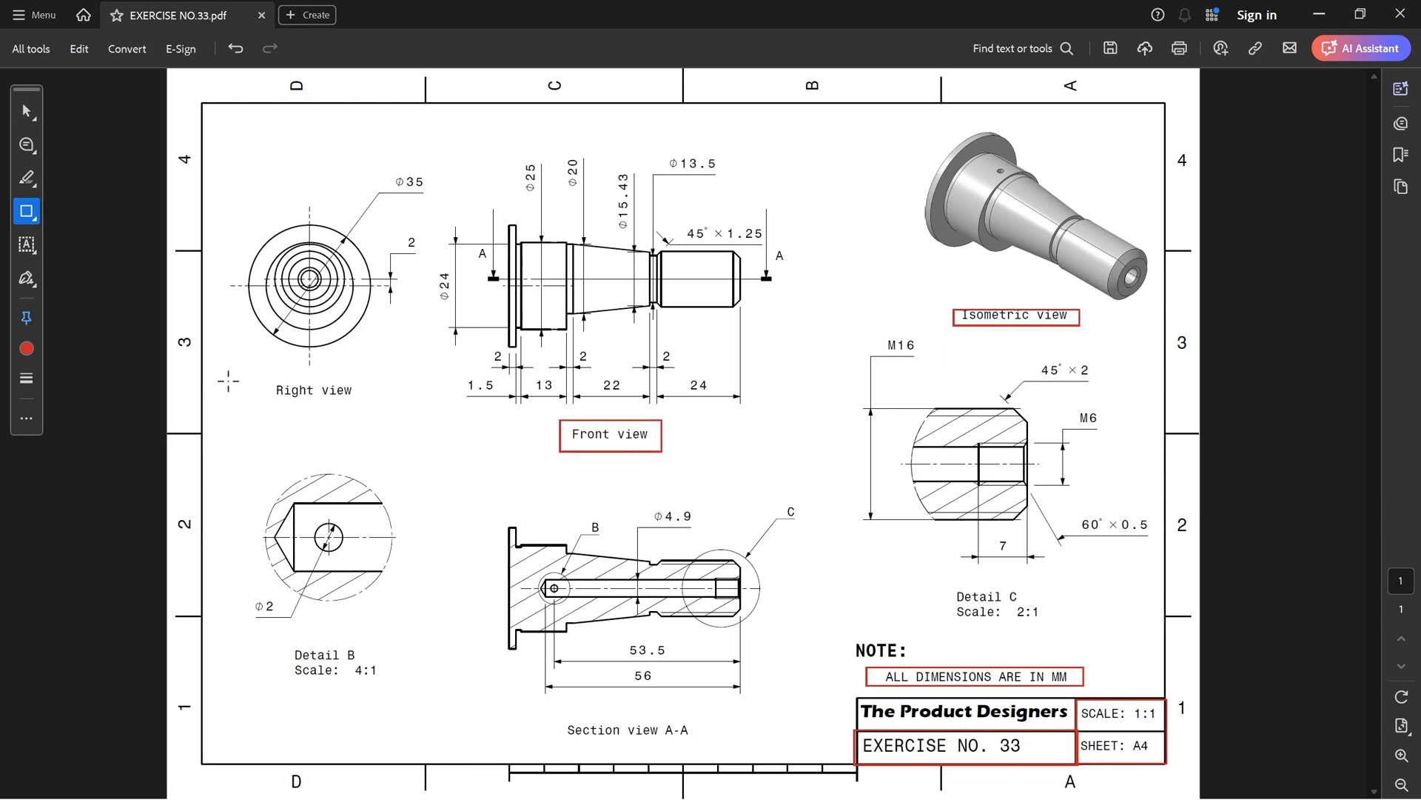
left_click_drag(276, 380, 368, 403)
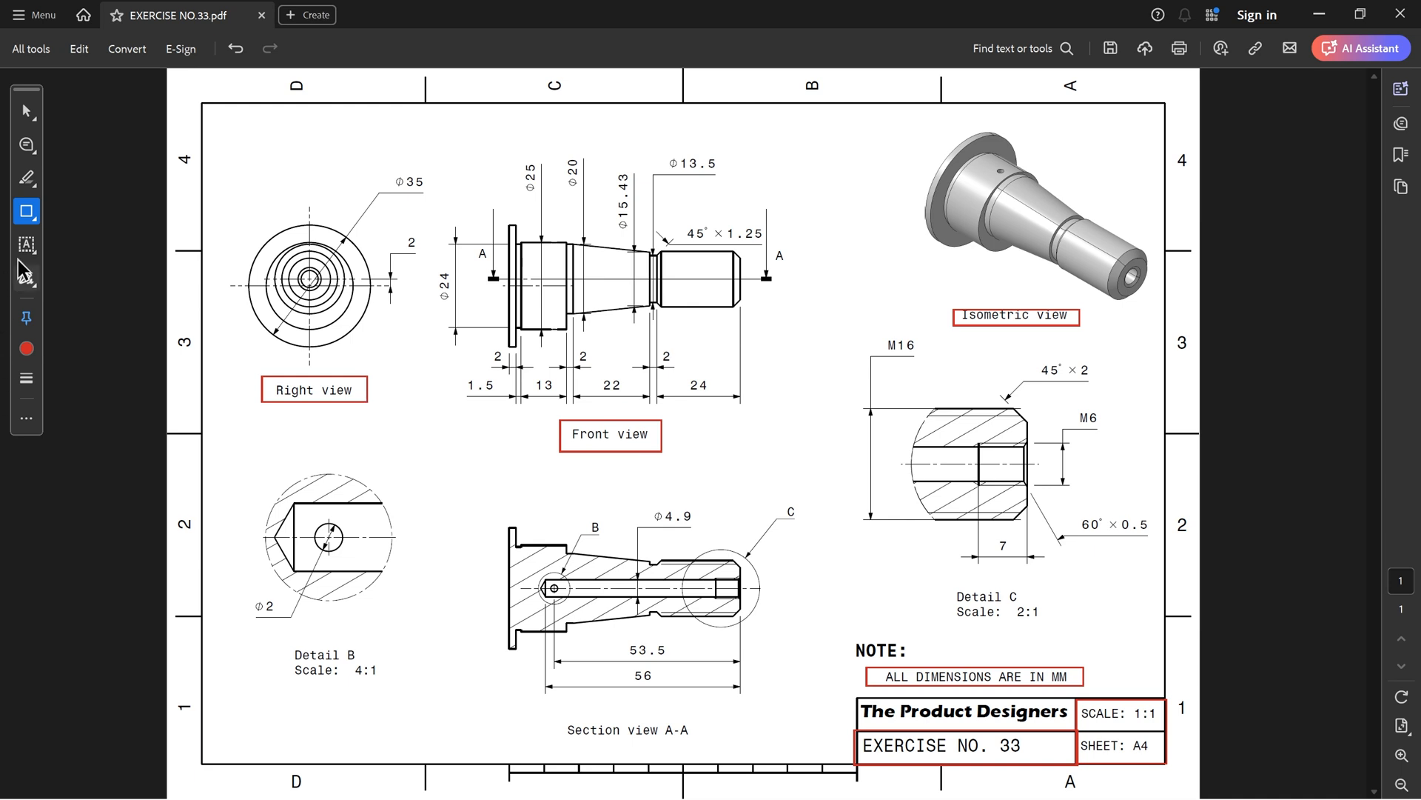
Step: Add red arrows pointing at the flange end and the bored end of the shaft in the isometric view
left_click(34, 219)
left_click(78, 282)
left_click_drag(898, 306, 961, 261)
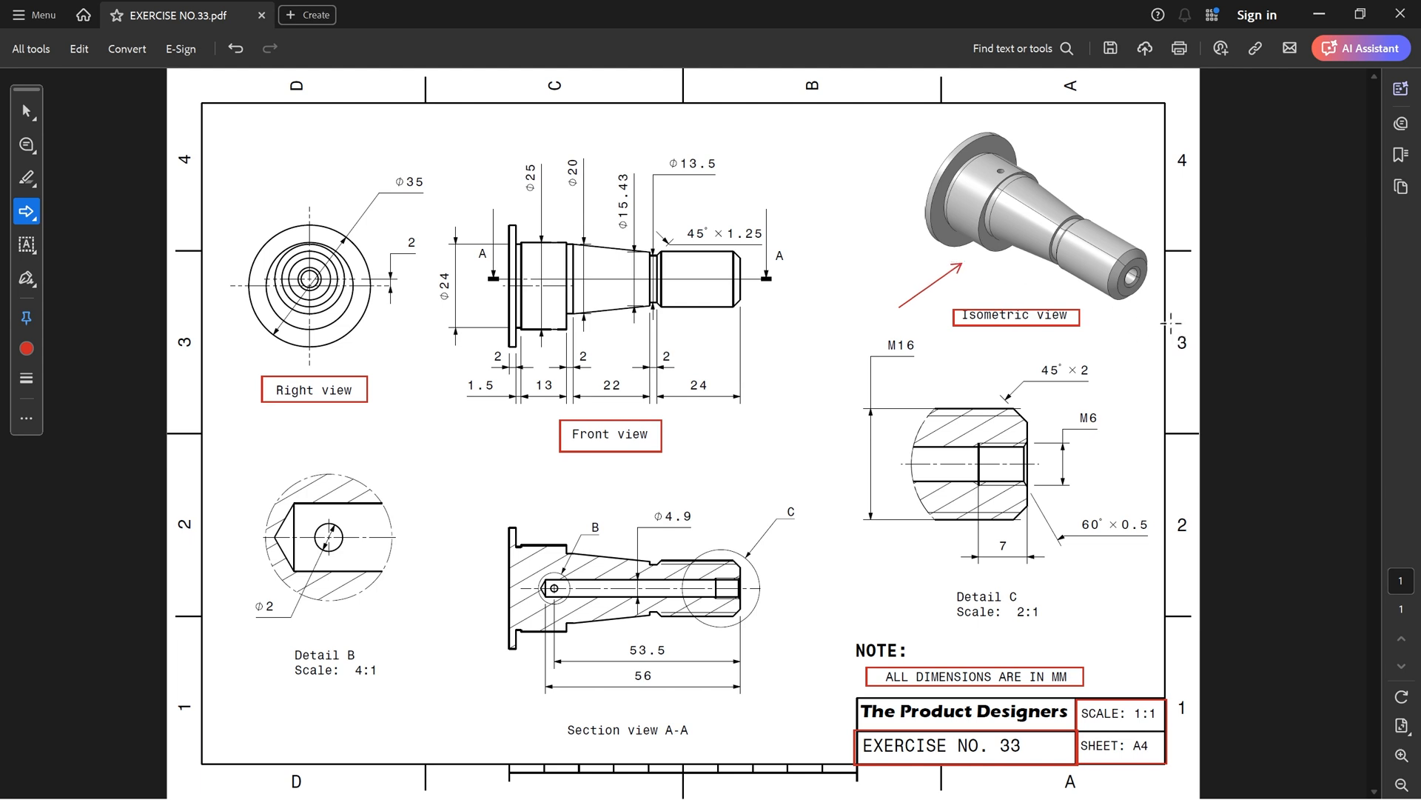
left_click_drag(1170, 319, 1138, 291)
Step: Draw red rectangles around both A section markers in the front view and around the Section view A-A label
left_click(30, 213)
left_click(82, 318)
left_click_drag(474, 245, 502, 291)
left_click_drag(773, 254, 806, 296)
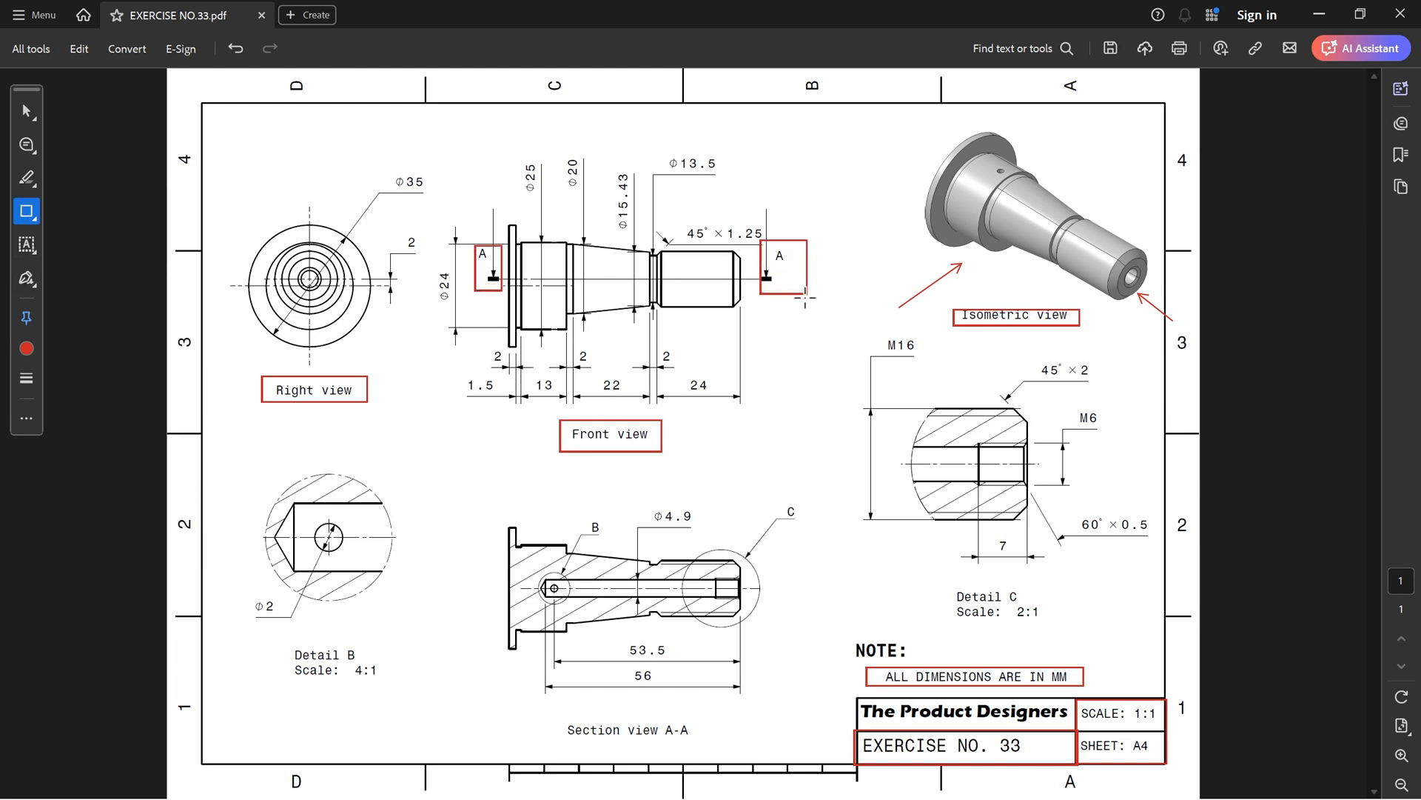
left_click_drag(551, 714, 710, 750)
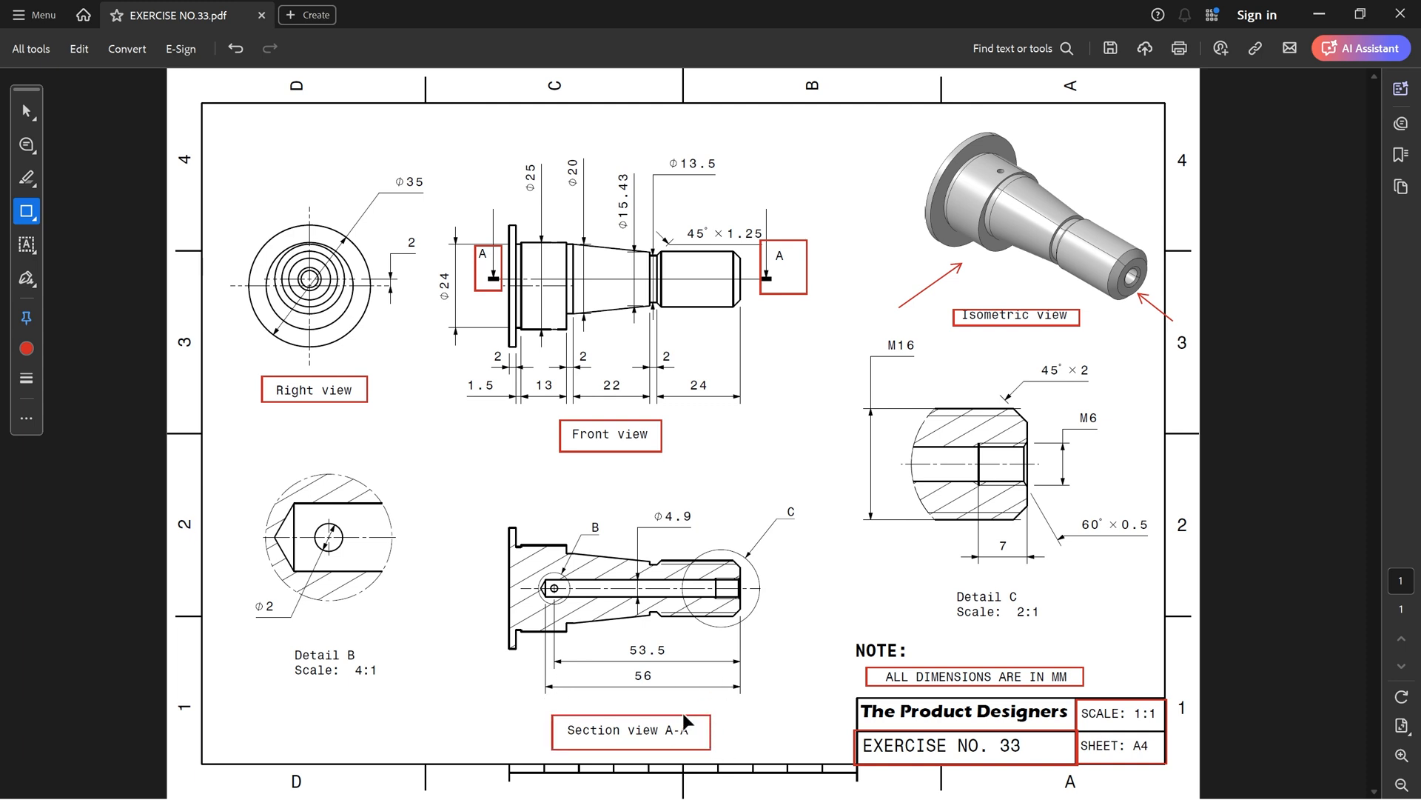
Step: Box the B and C callouts on the section view and the Detail C and Detail B labels in red
left_click_drag(577, 510, 615, 536)
left_click_drag(768, 500, 824, 522)
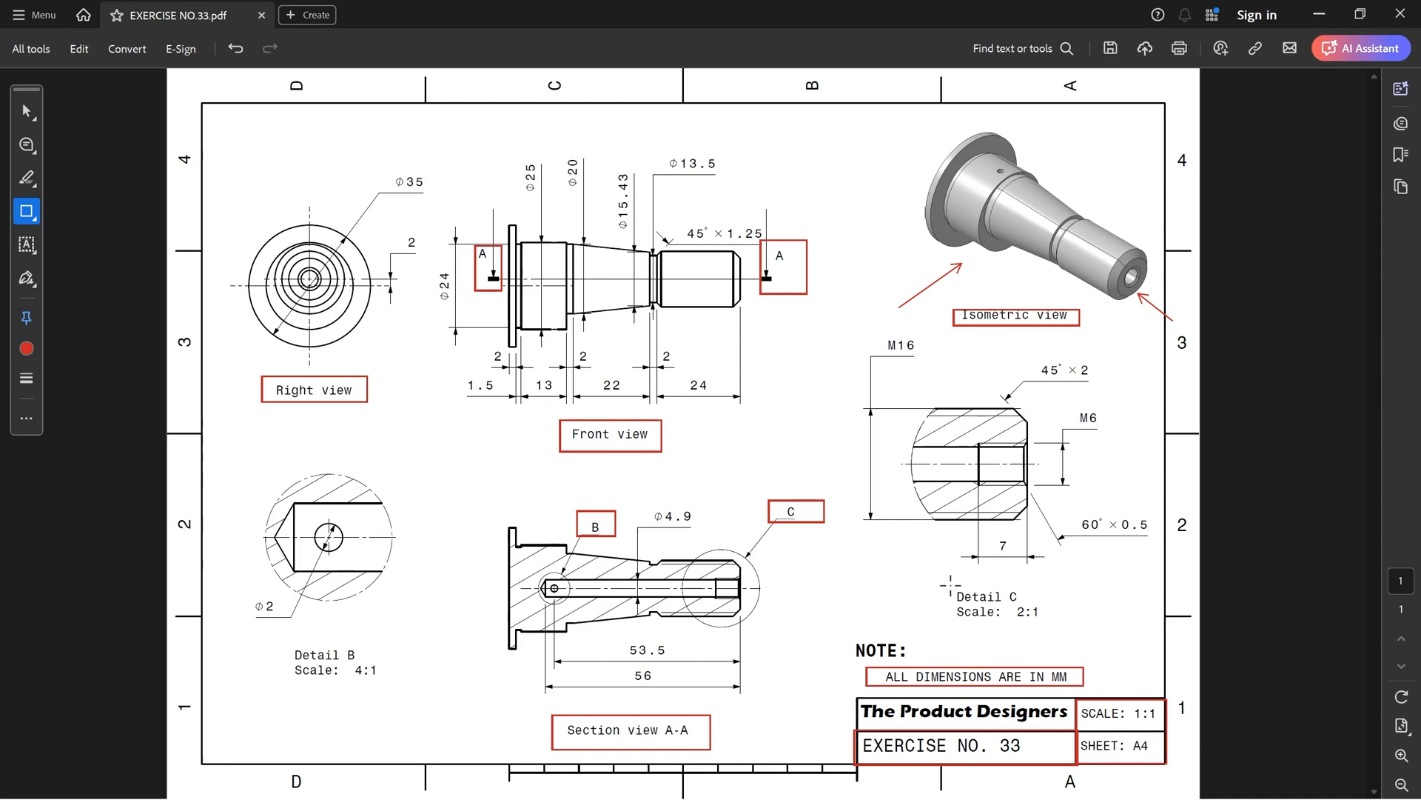
left_click_drag(948, 585, 1056, 628)
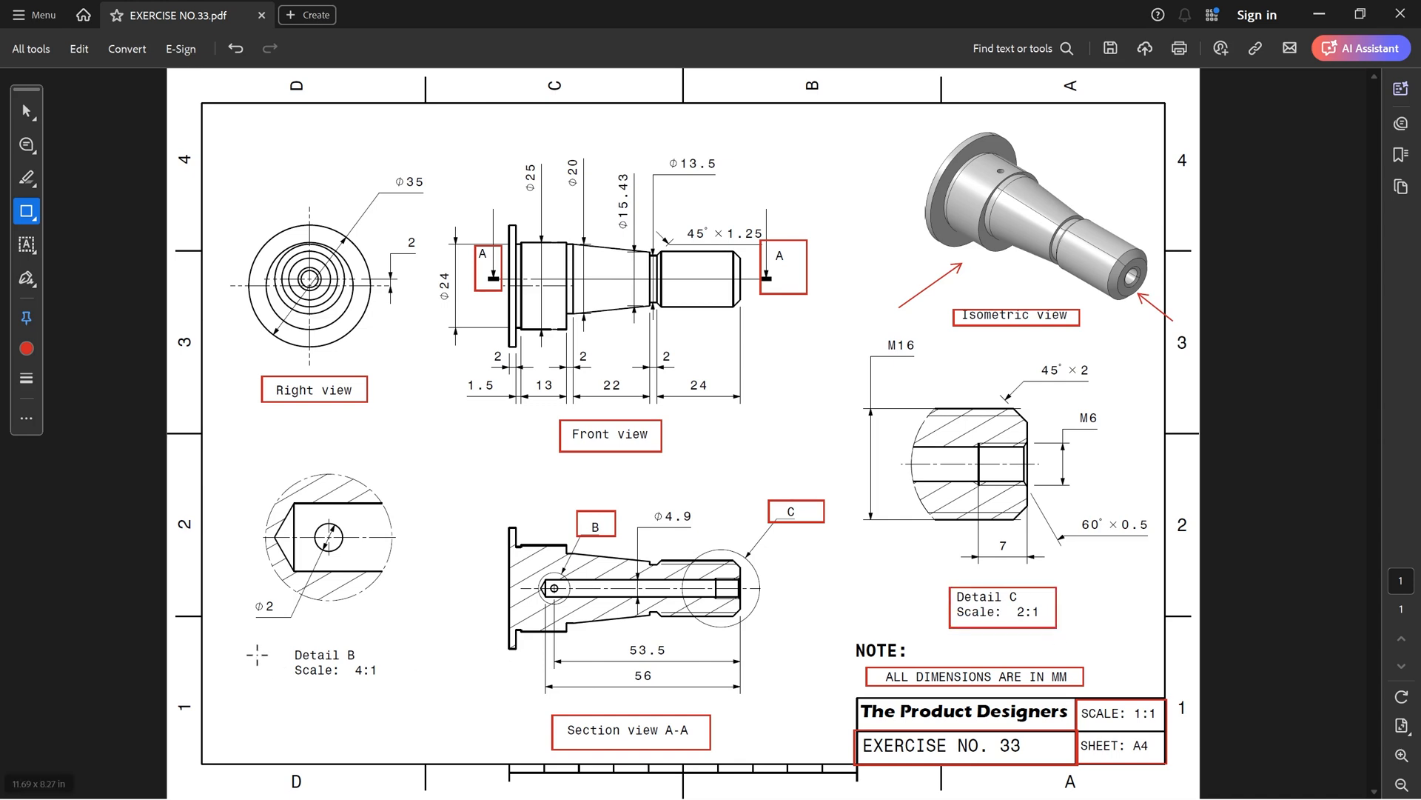
left_click_drag(282, 637, 412, 686)
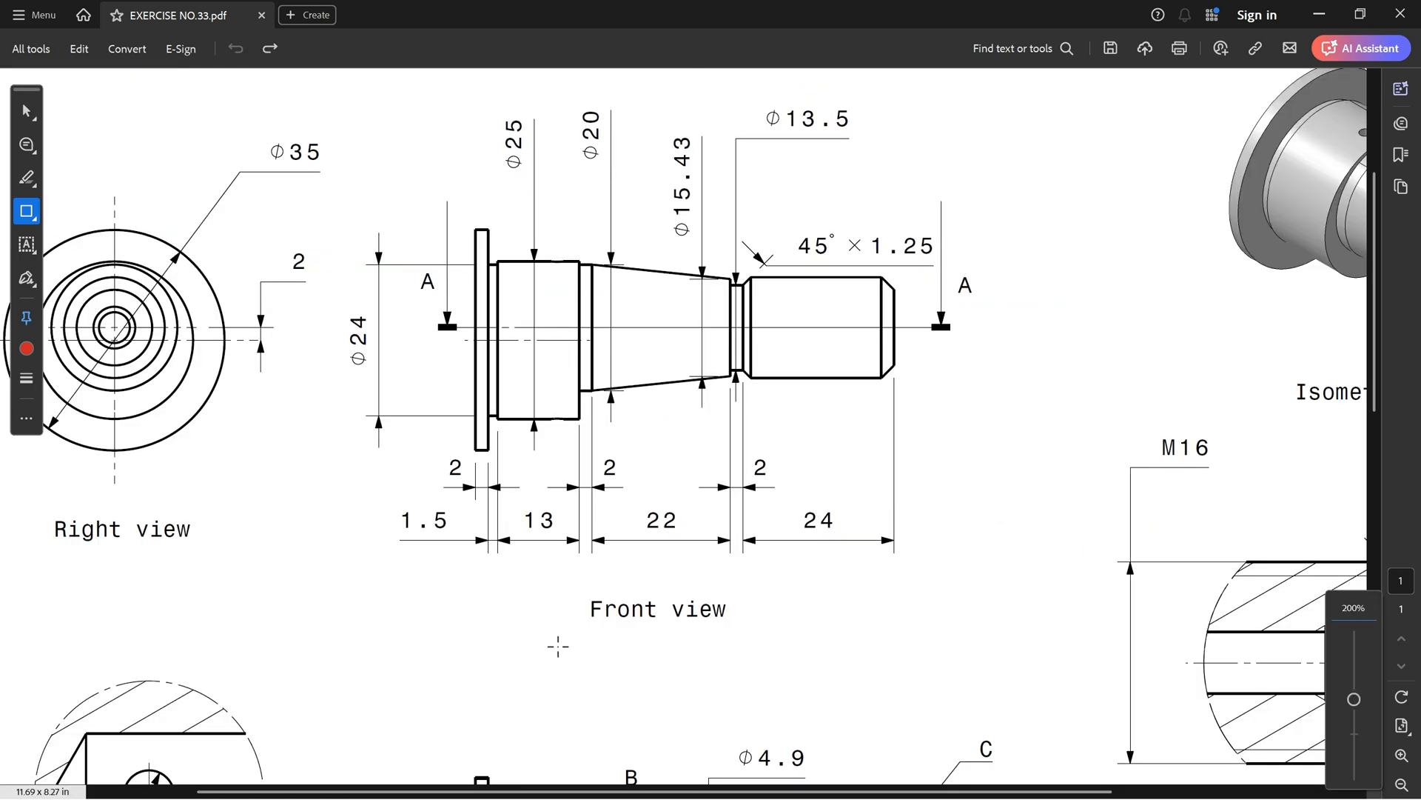
Step: Box the Front view label, the flange and collar portion of the shaft, and the Ø35, Ø25 and Ø24 dimensions in red
mouse_move(572, 589)
left_mouse_down()
mouse_move(676, 641)
mouse_move(748, 644)
left_mouse_up()
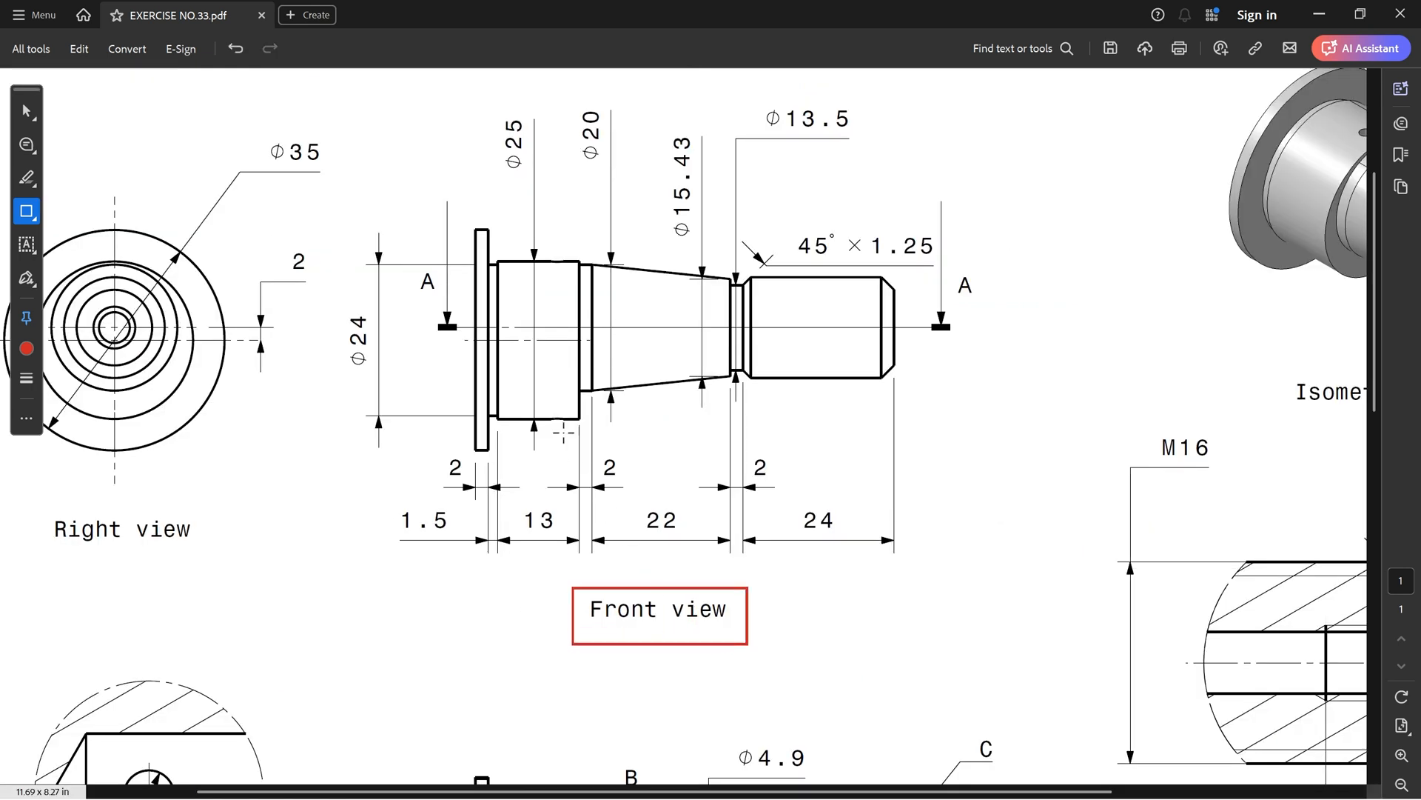
mouse_move(459, 215)
left_mouse_down()
mouse_move(580, 383)
mouse_move(580, 462)
left_mouse_up()
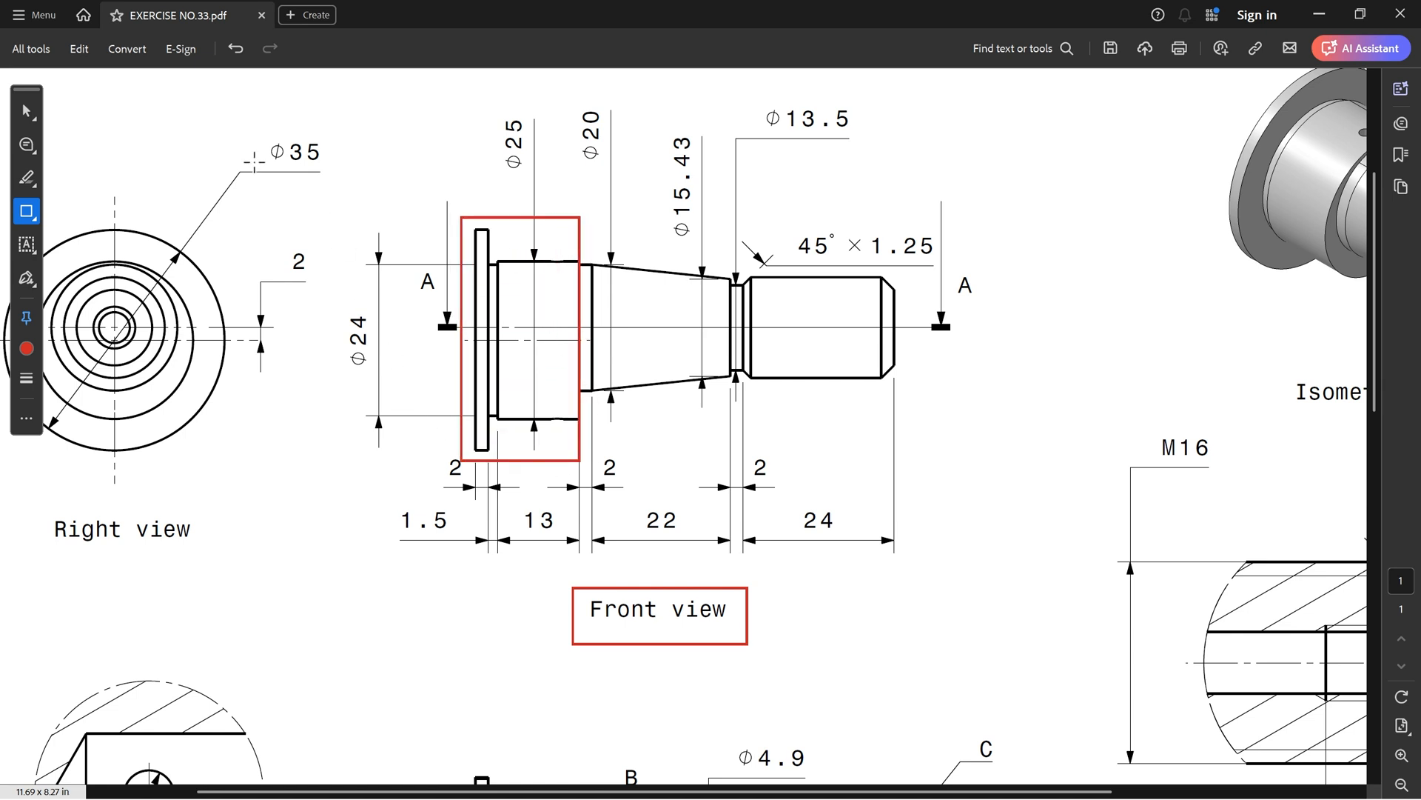
left_click_drag(253, 133, 363, 187)
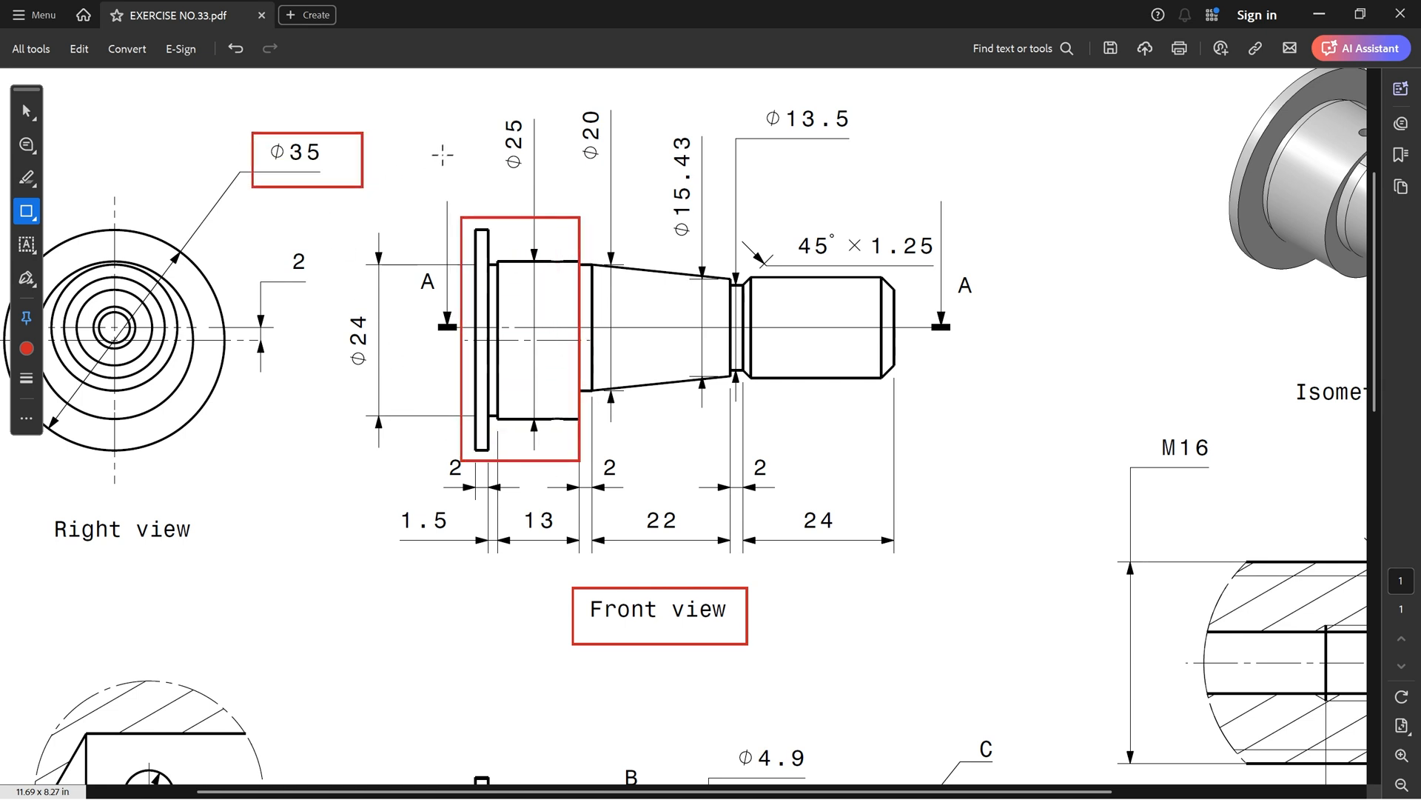
left_click_drag(485, 103, 551, 180)
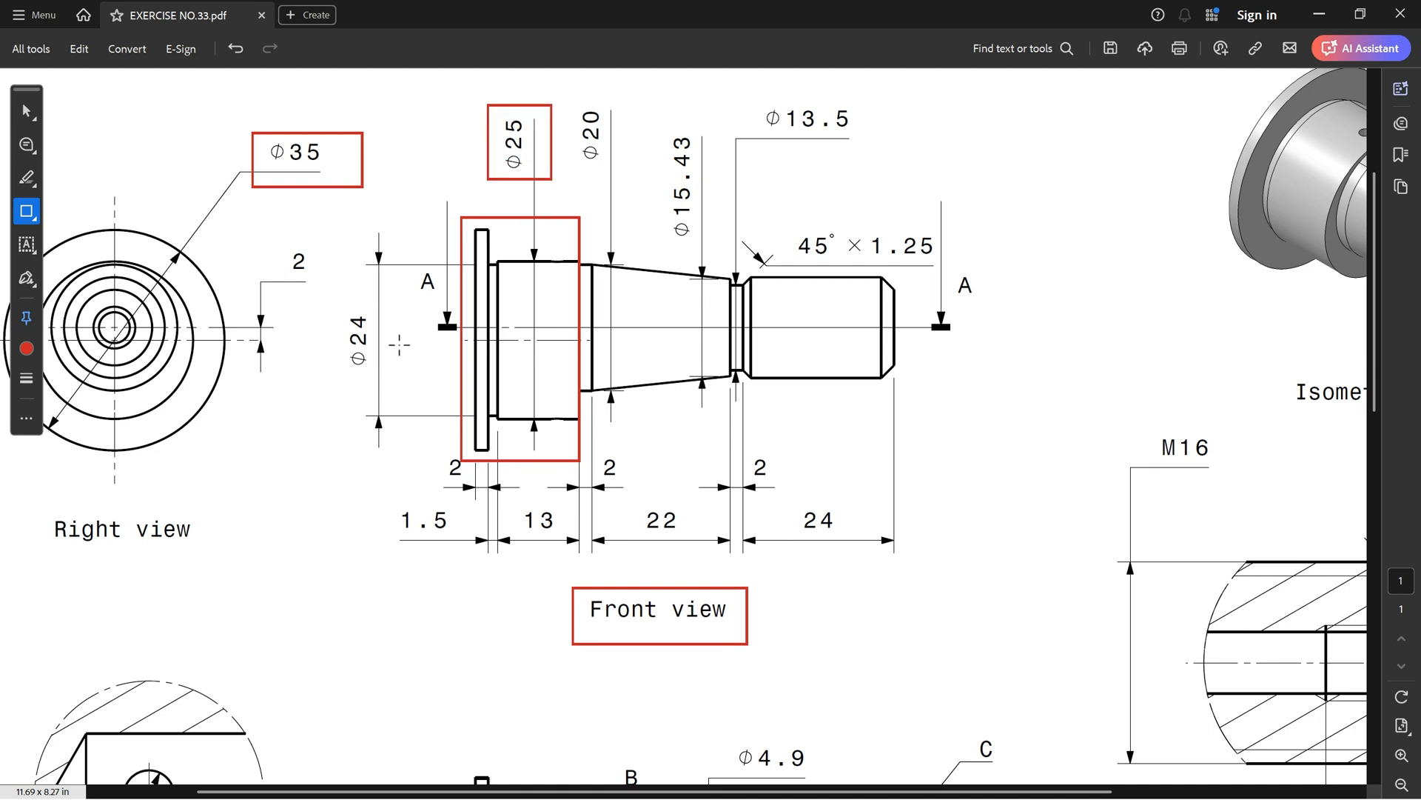
mouse_move(333, 300)
left_mouse_down()
mouse_move(398, 397)
mouse_move(381, 385)
left_mouse_up()
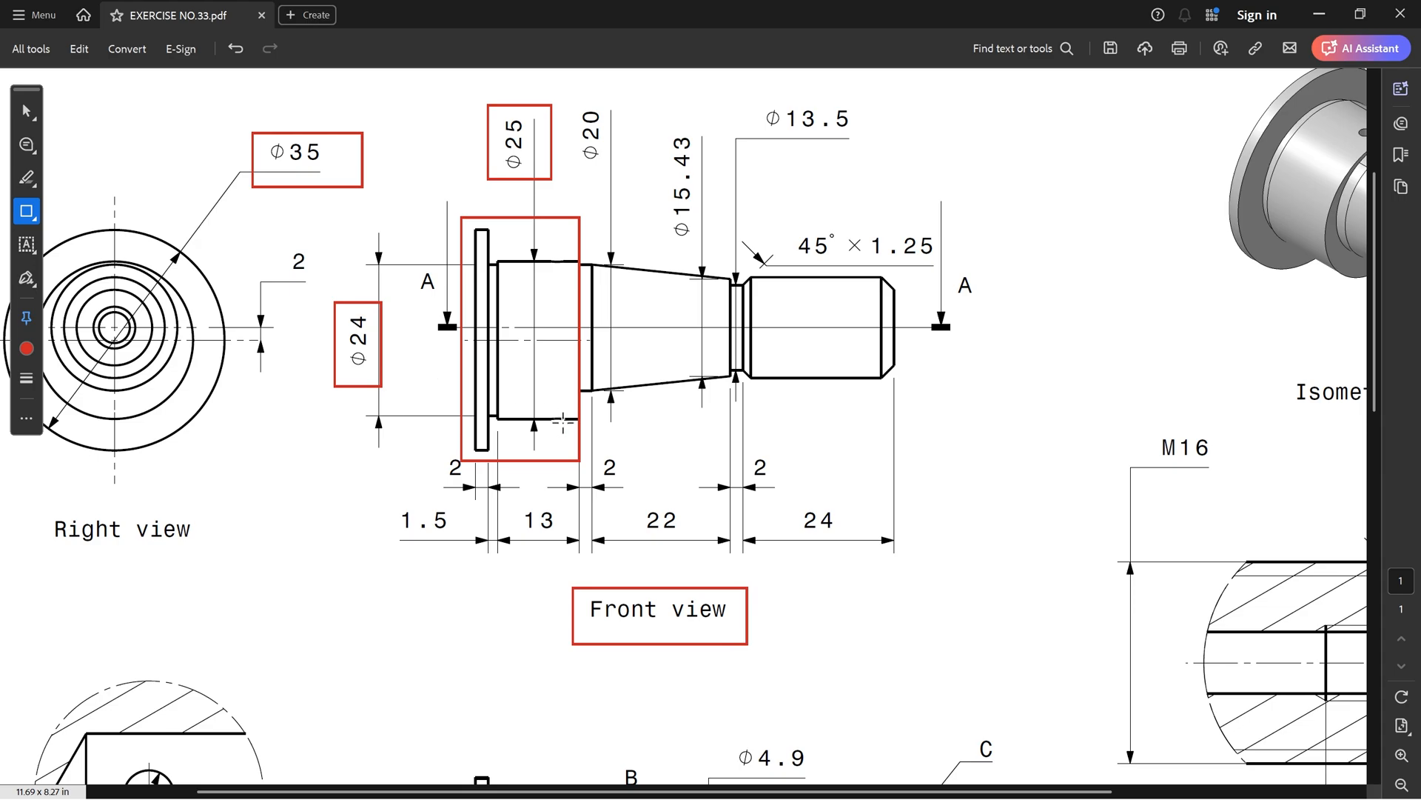
Step: Switch to CATIA V5 and create a positioned sketch on the yz plane with implicit origin and orientation
key("alt+Tab")
left_click(724, 438)
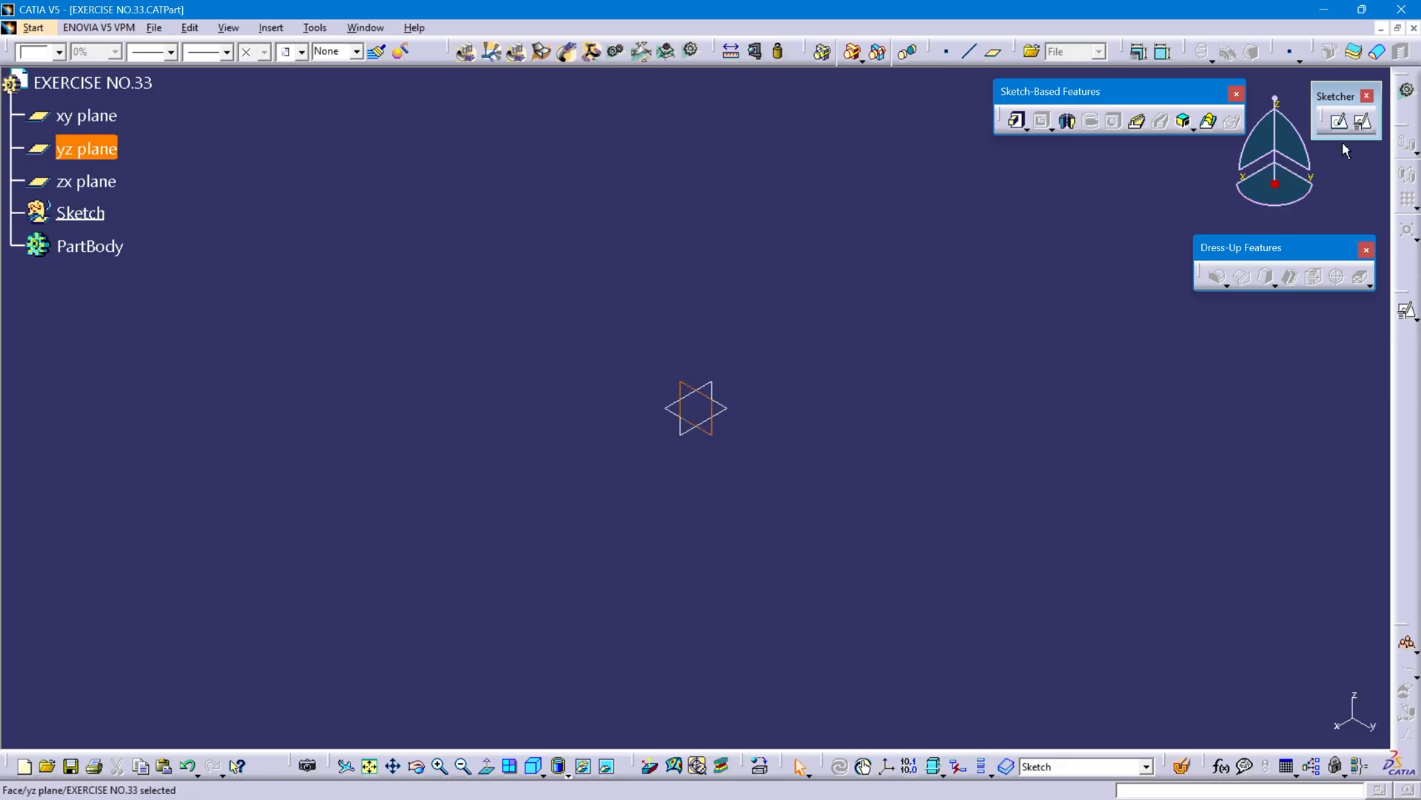
left_click(1363, 122)
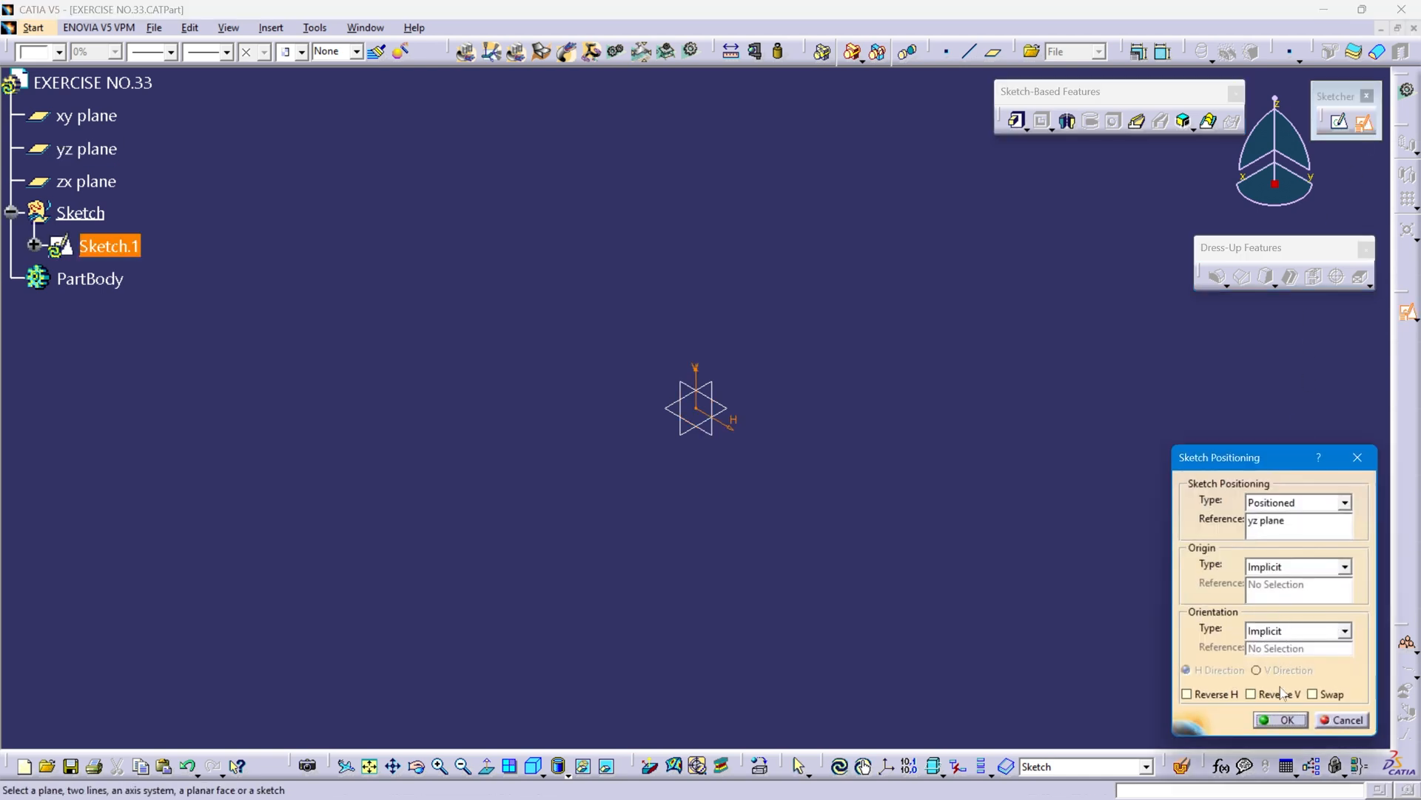
left_click(1281, 722)
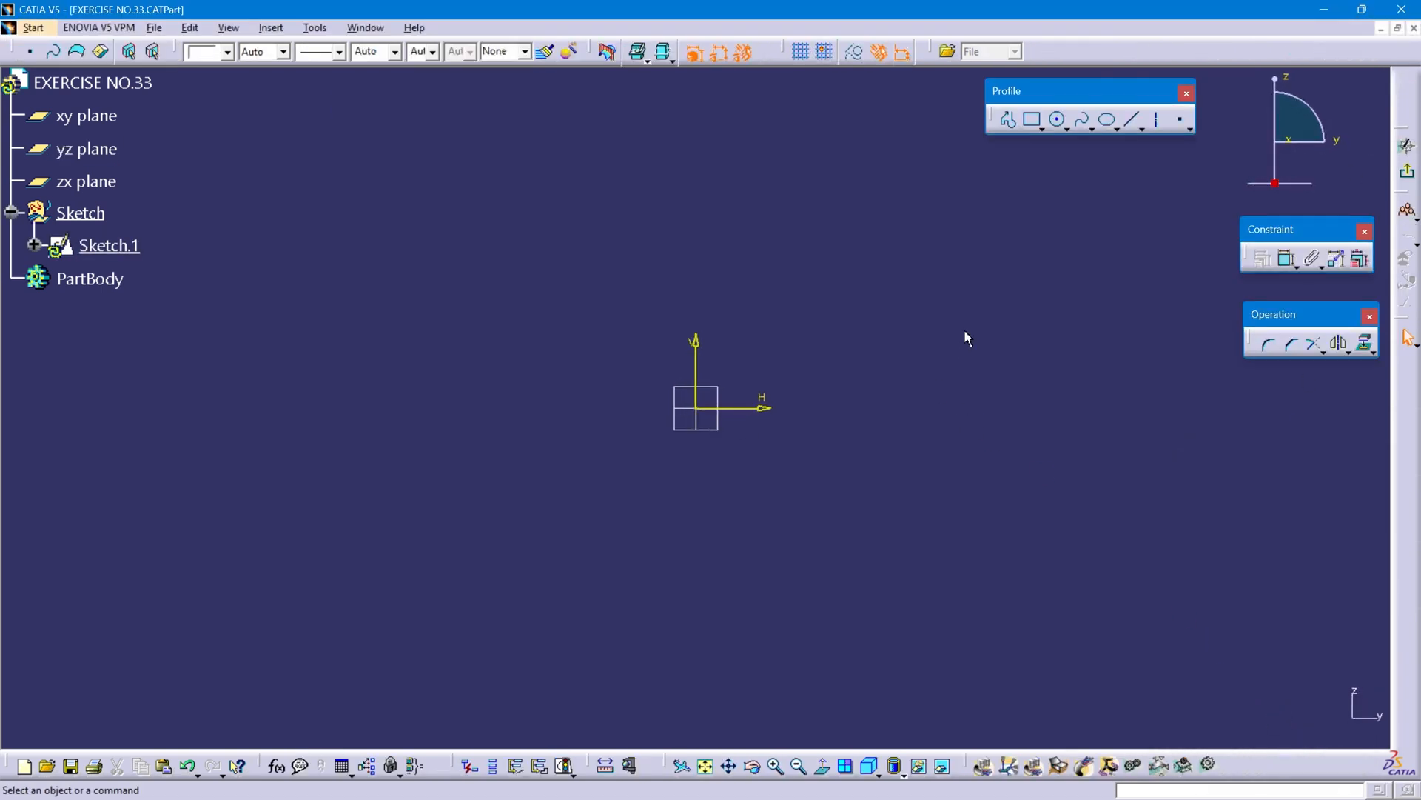
Step: Sketch a closed profile from the origin with three steps about 30, 24 and 21 mm wide and about 94, 66 and 77 mm high
mouse_move(908, 270)
middle_mouse_down()
mouse_move(822, 260)
mouse_move(711, 292)
middle_mouse_up()
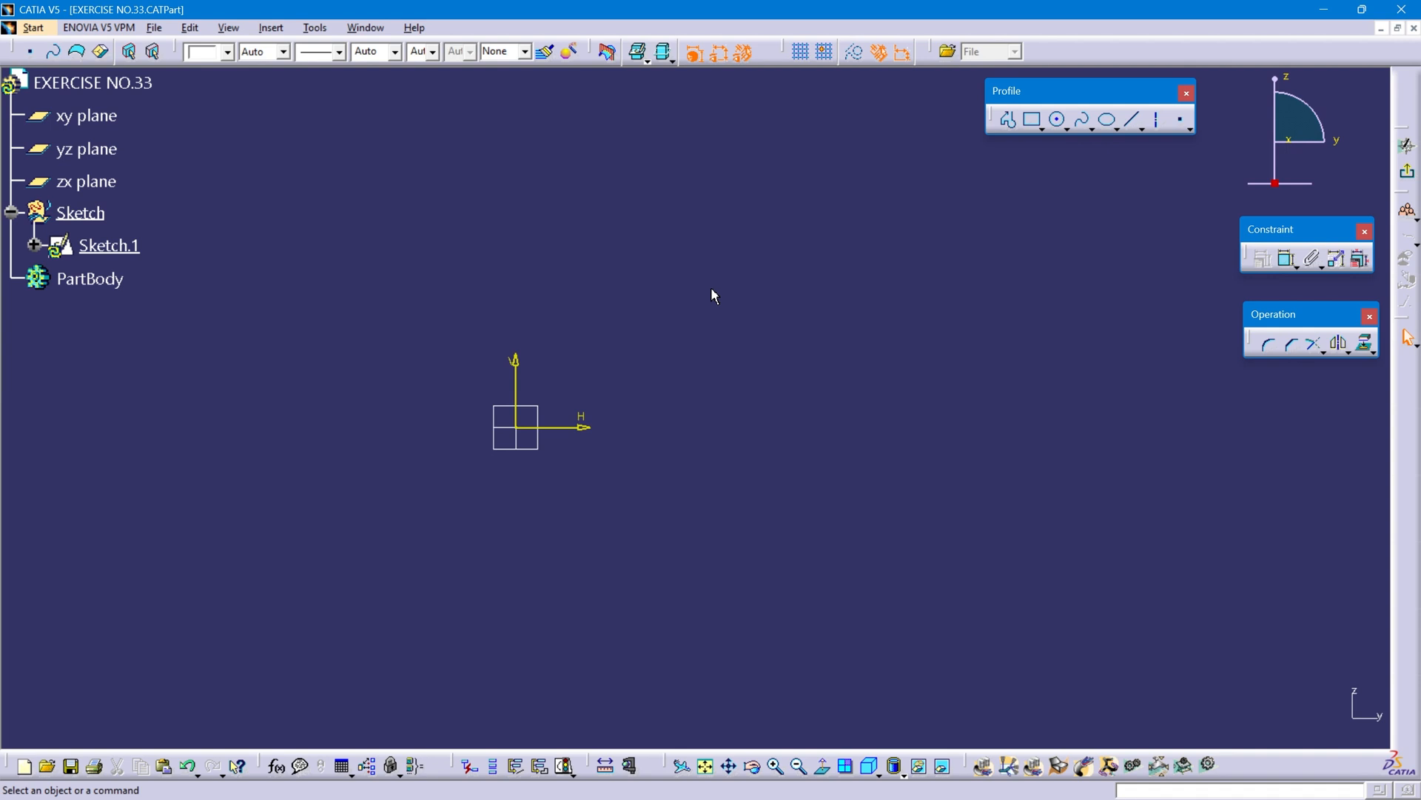
mouse_move(590, 361)
middle_mouse_down()
mouse_move(476, 358)
mouse_move(454, 397)
mouse_move(510, 390)
middle_mouse_up()
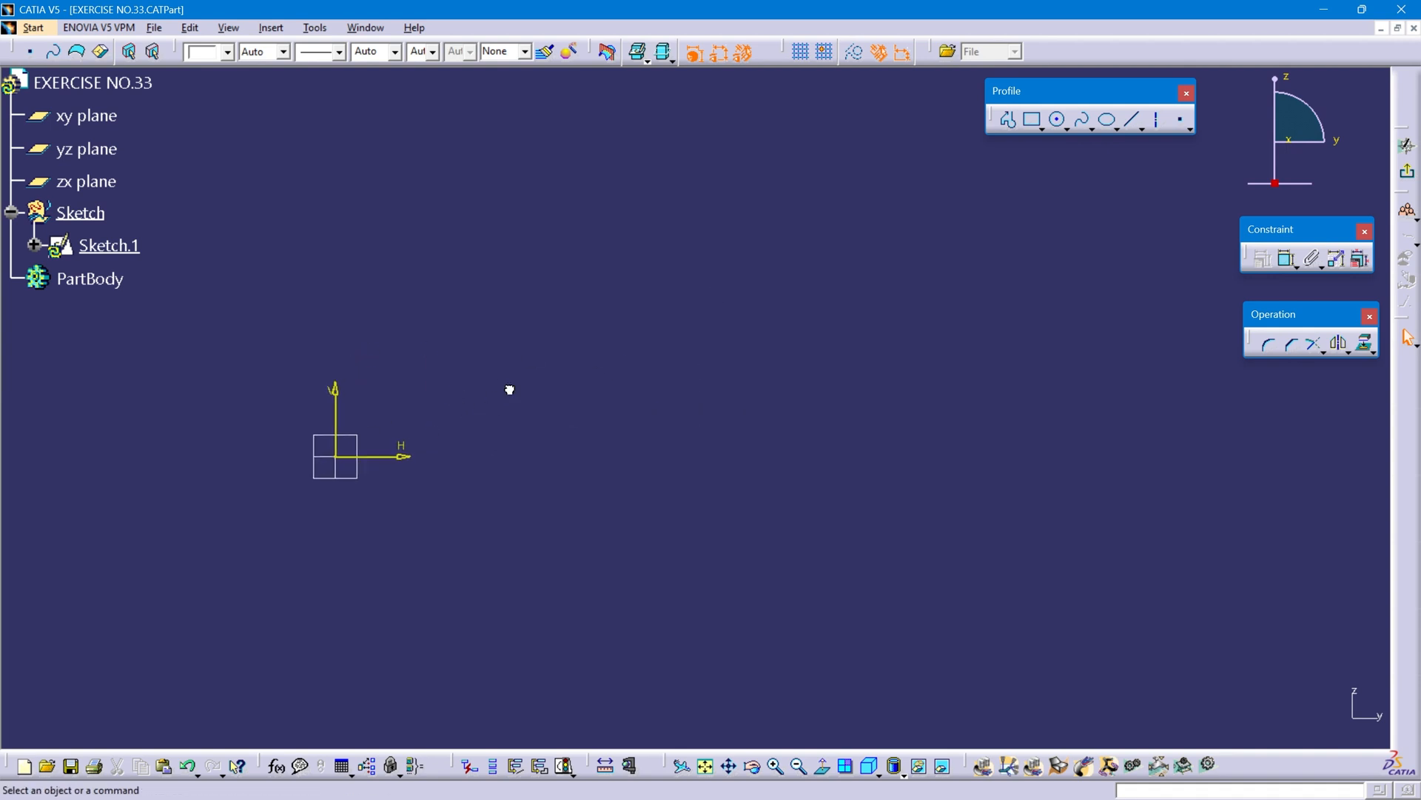
left_click(1007, 119)
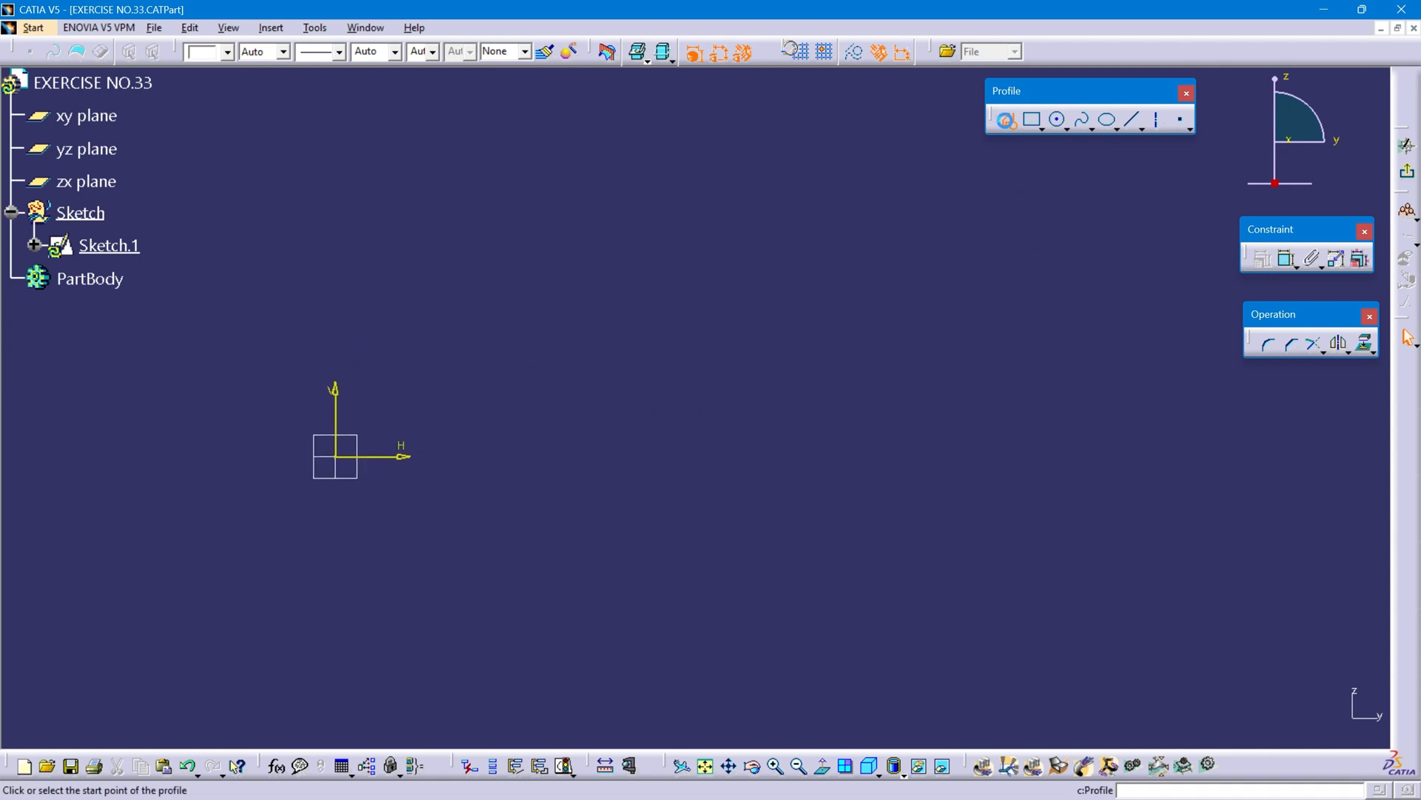
left_click(339, 458)
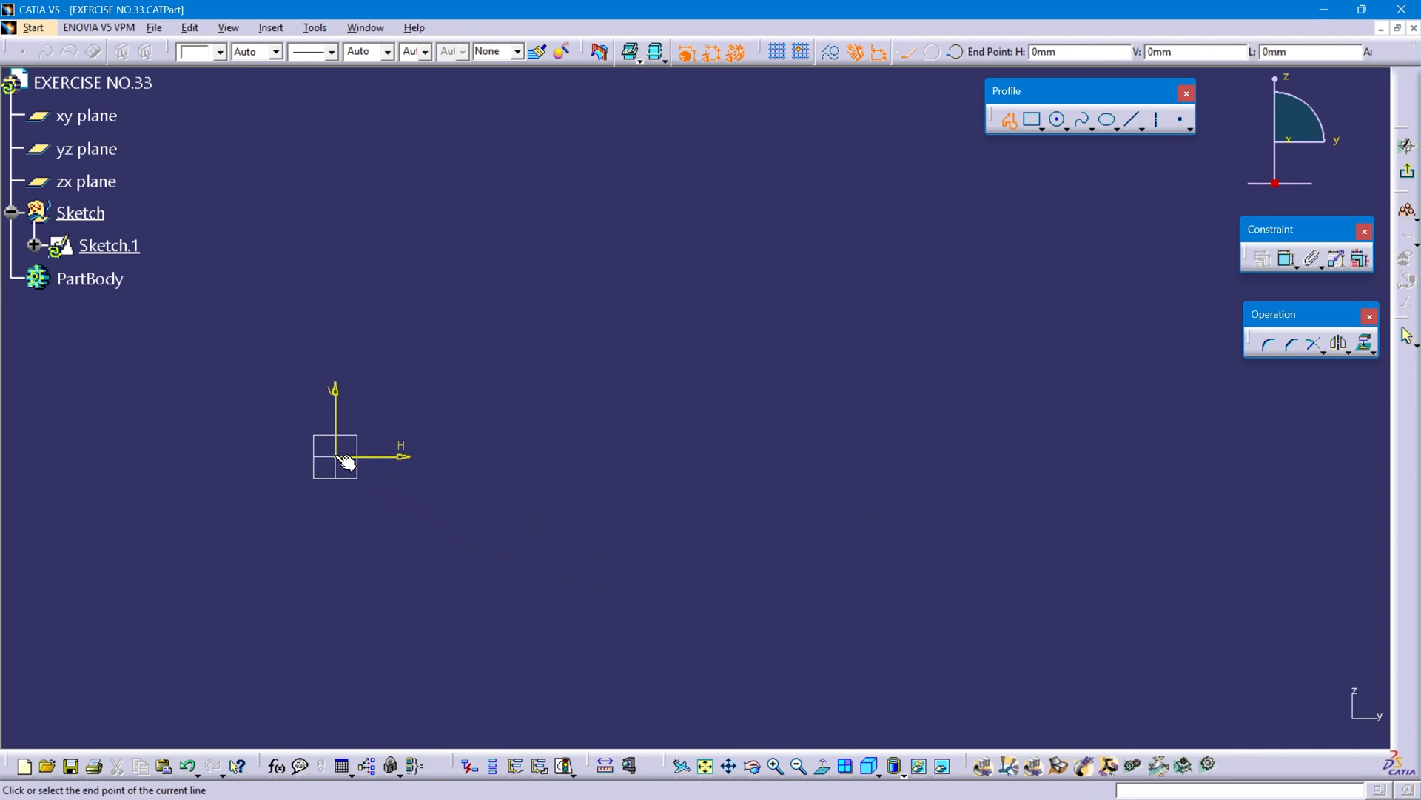
left_click(337, 191)
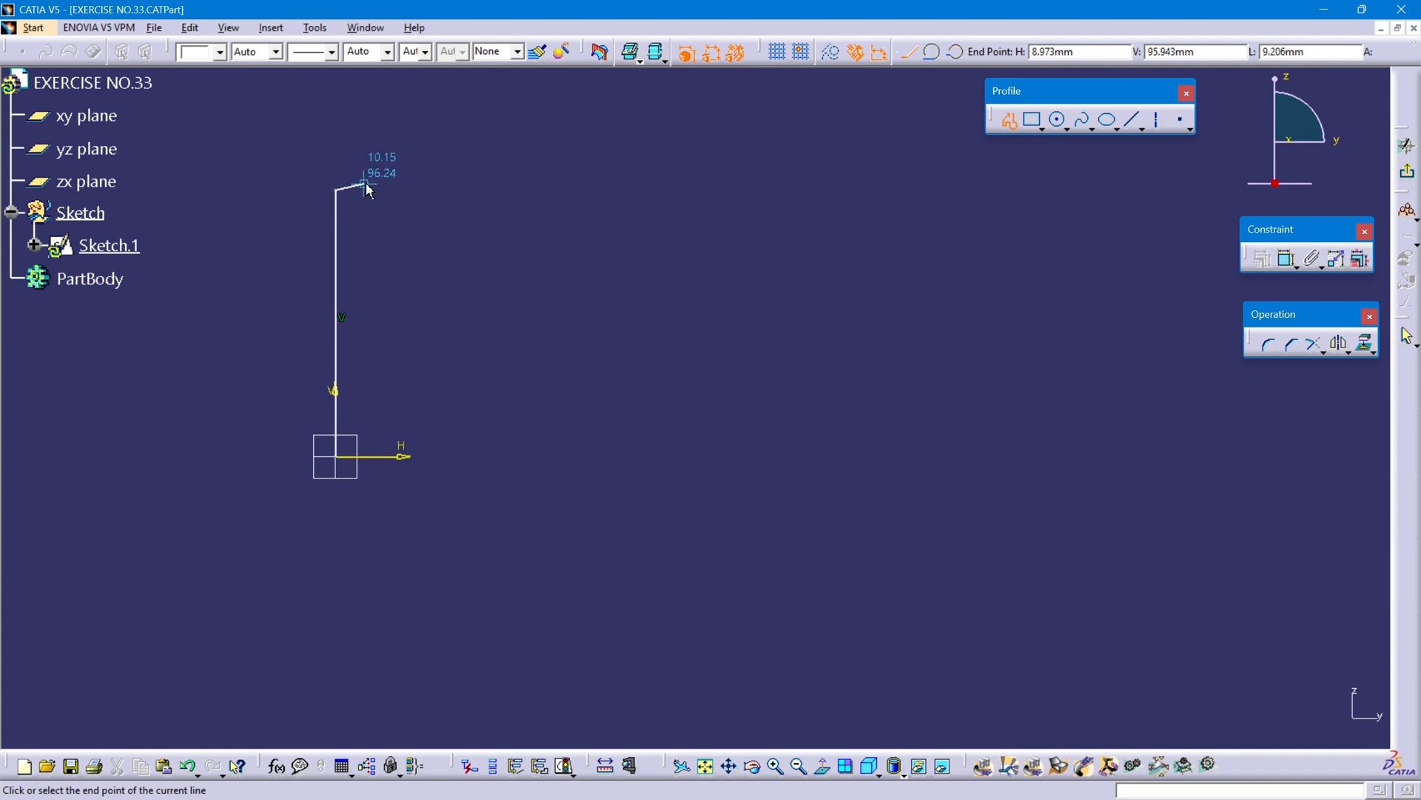
left_click(419, 268)
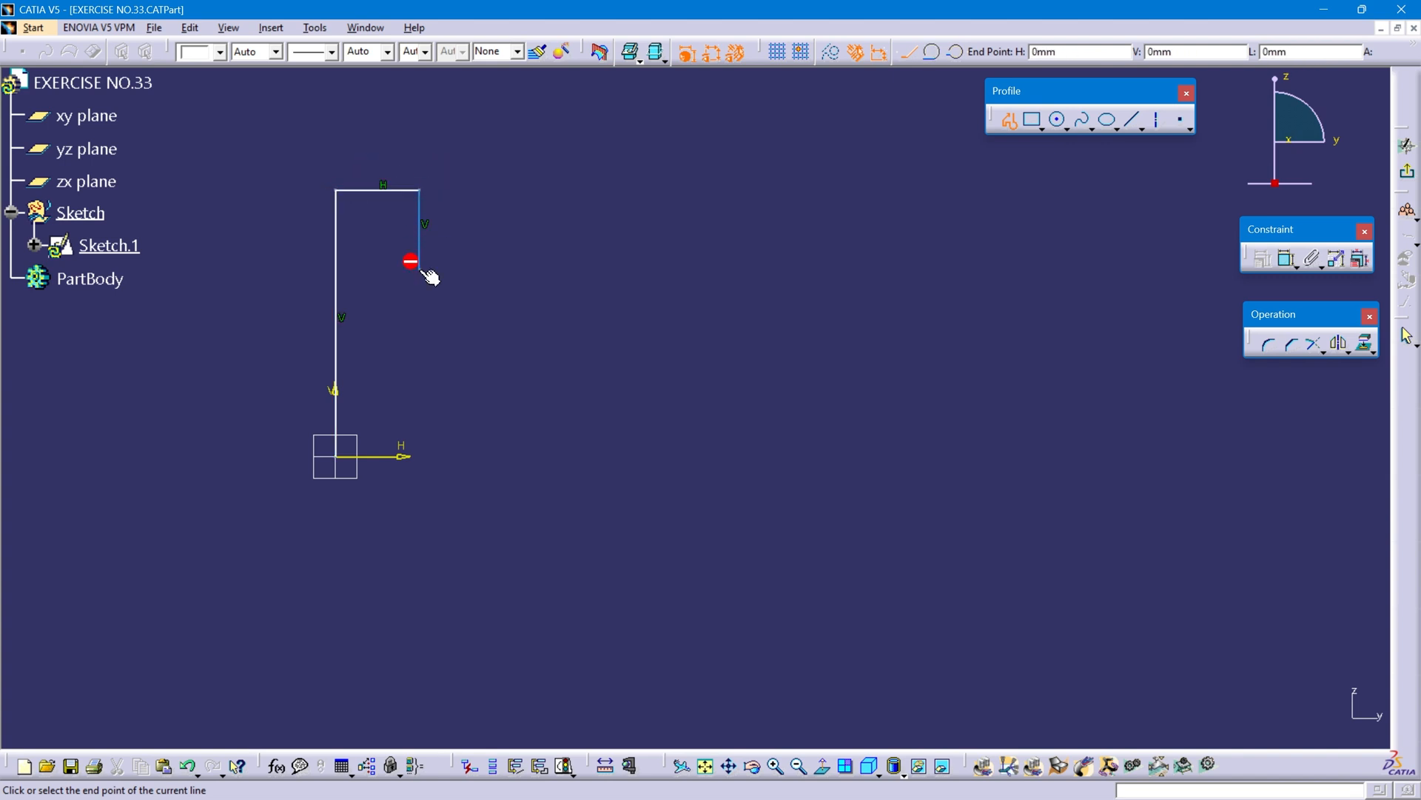
left_click(488, 268)
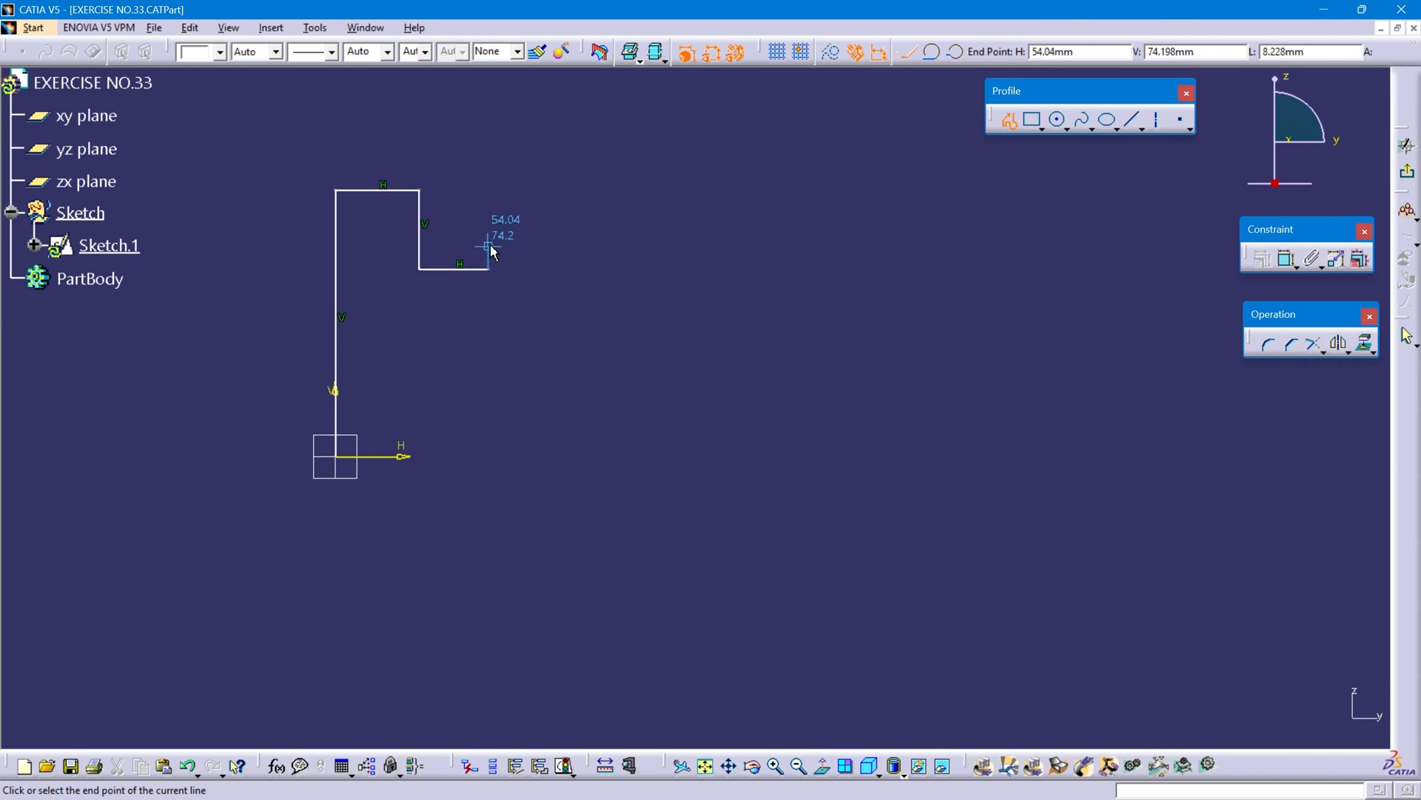
left_click(488, 238)
left_click(547, 238)
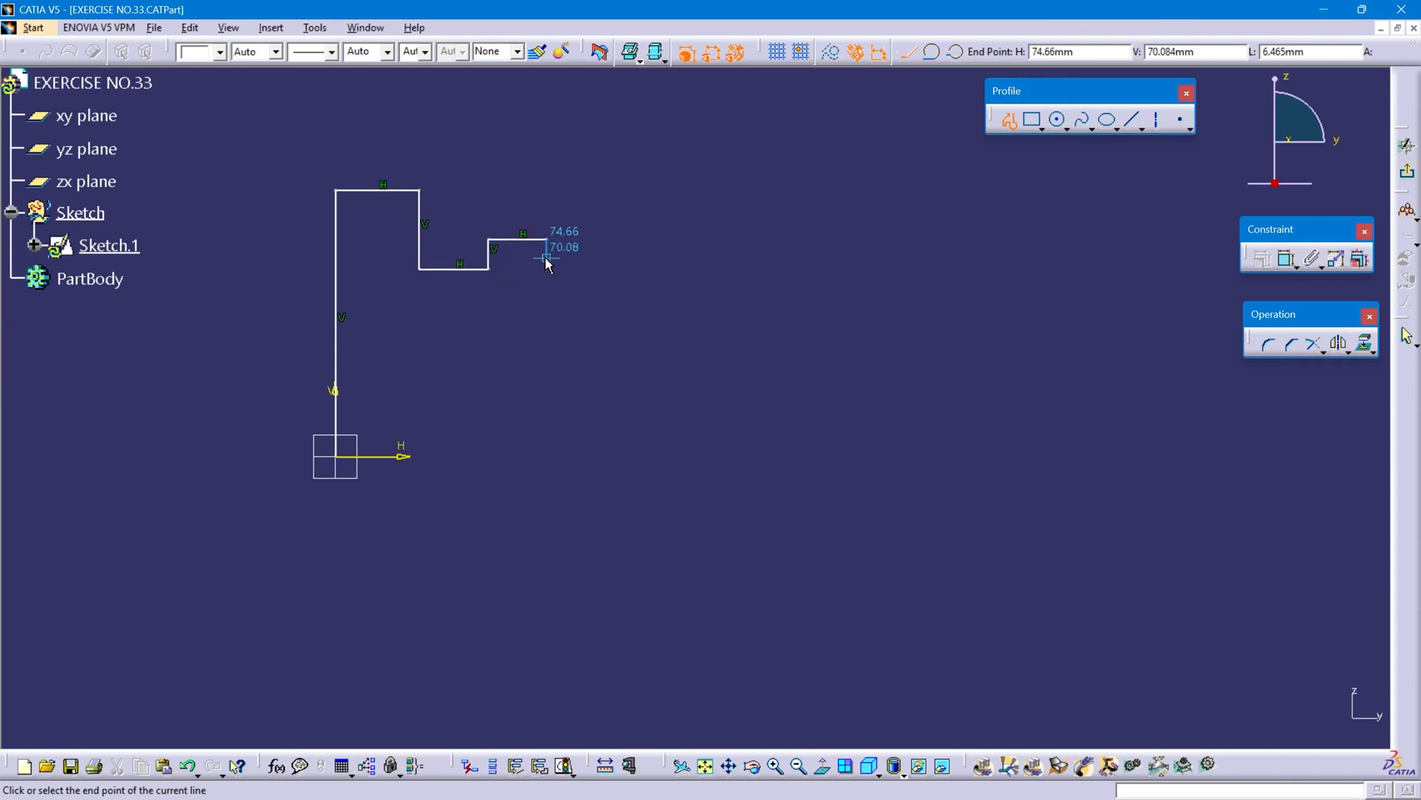
left_click(547, 457)
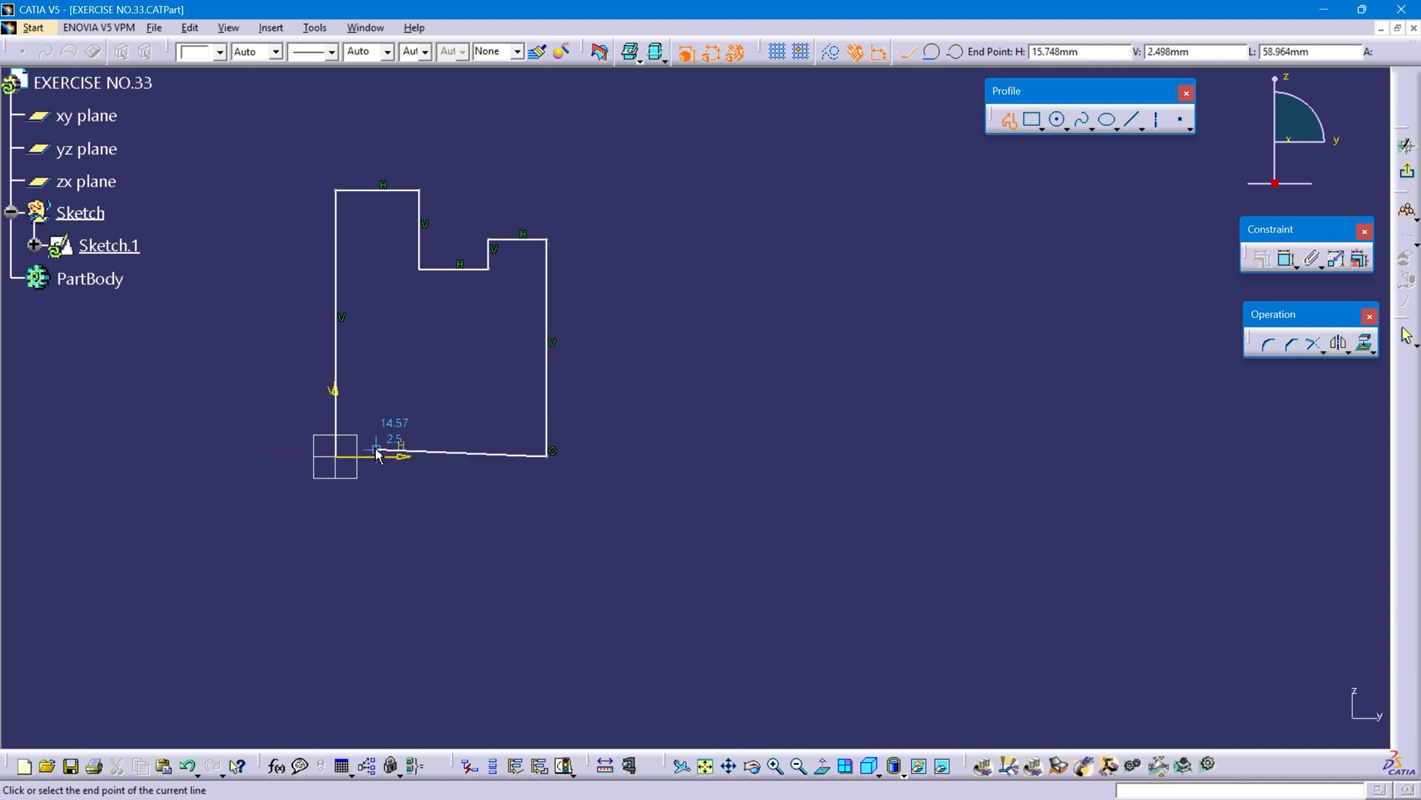
left_click(336, 456)
mouse_move(495, 374)
middle_mouse_down()
mouse_move(695, 403)
mouse_move(685, 399)
middle_mouse_up()
left_click(1009, 121)
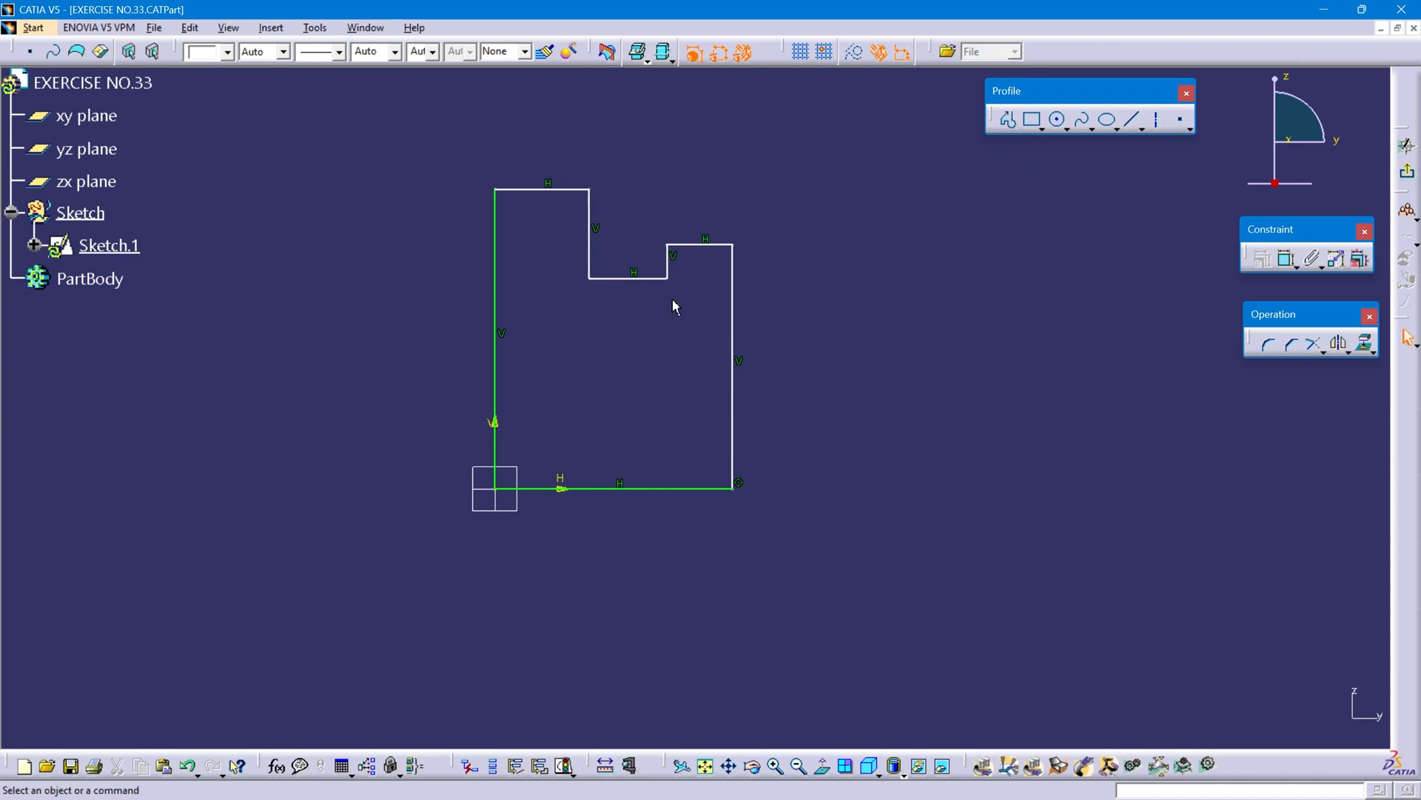
Step: Dimension the heights of the profile's two outer vertical edges and of the recessed middle step above the base line
left_click(1287, 259)
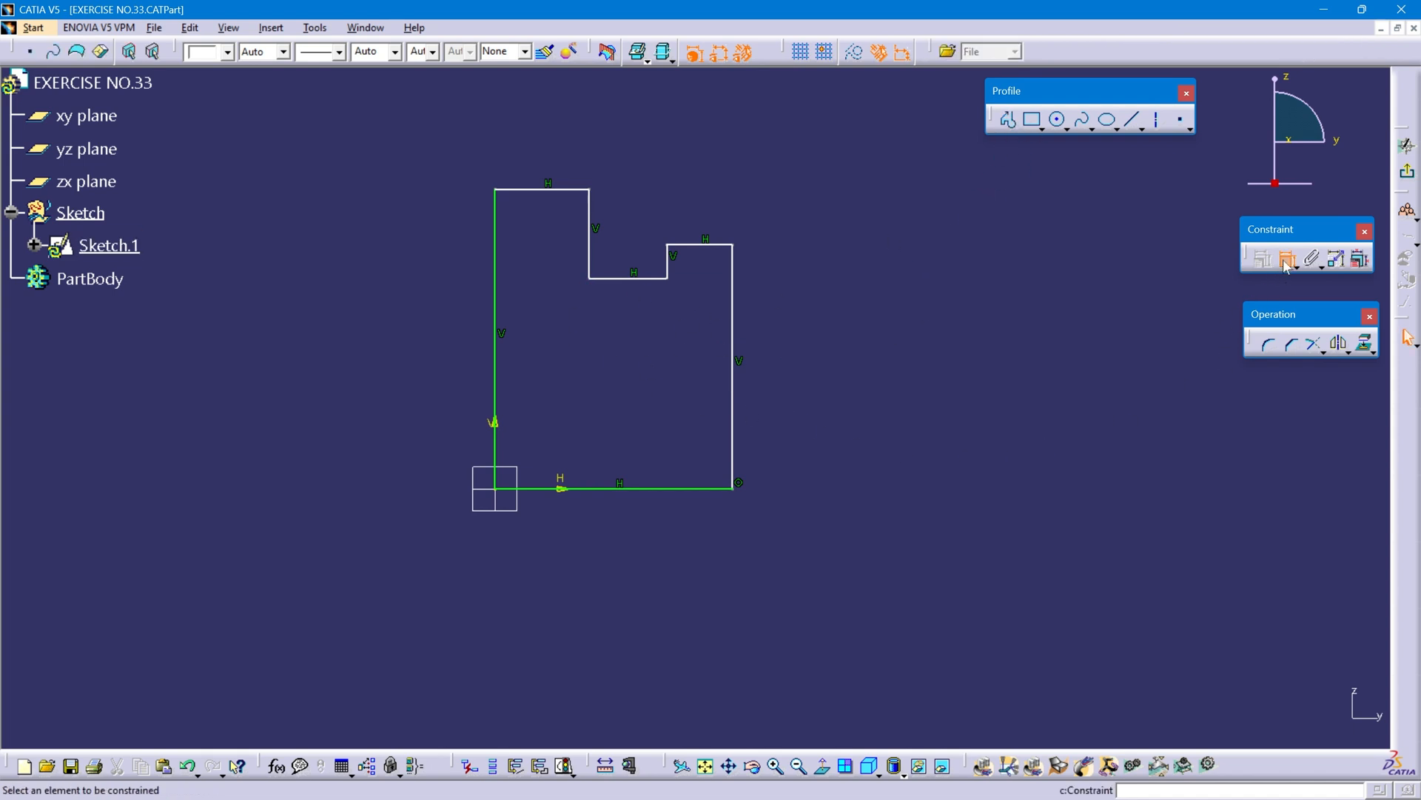
left_click(495, 407)
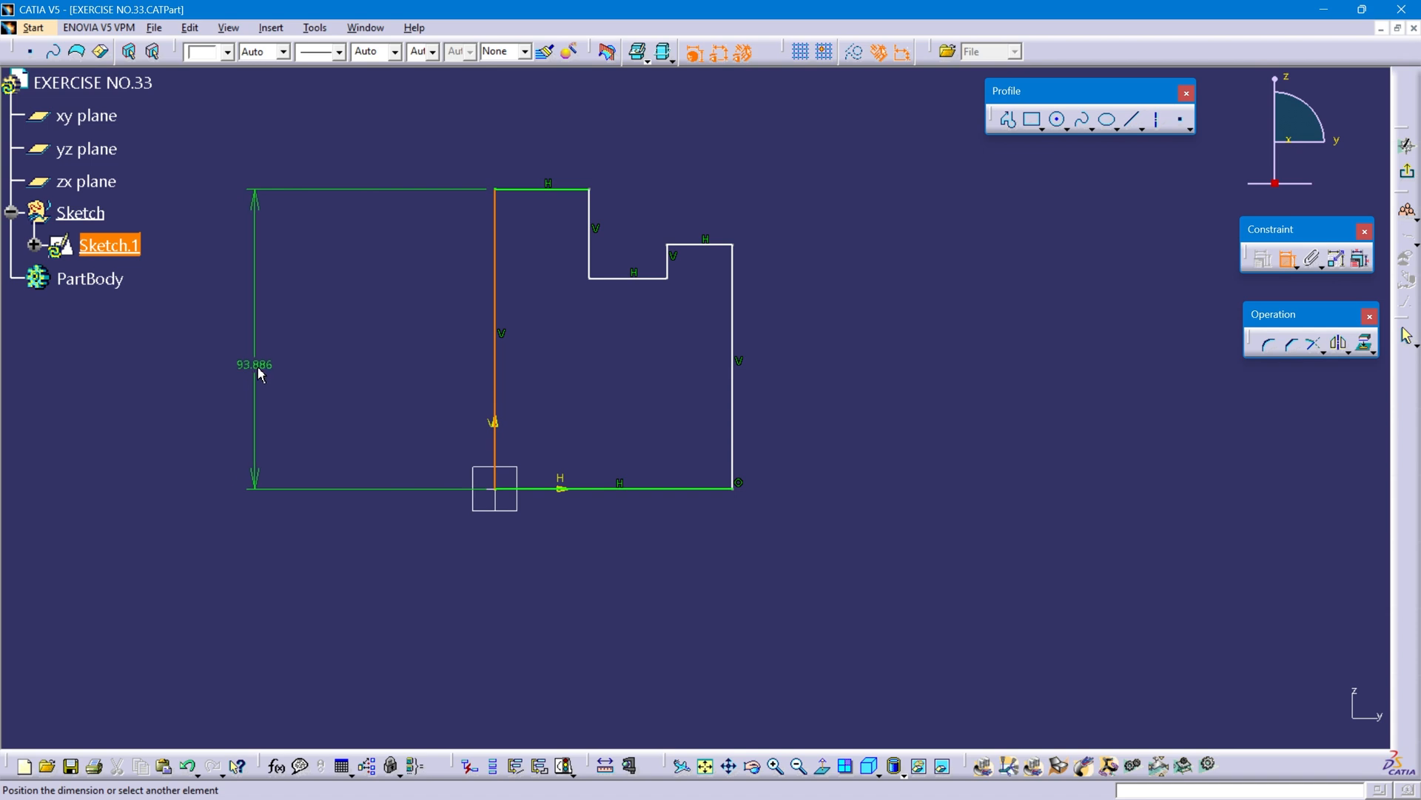
left_click(257, 366)
left_click(734, 422)
middle_click_drag(627, 313, 628, 358)
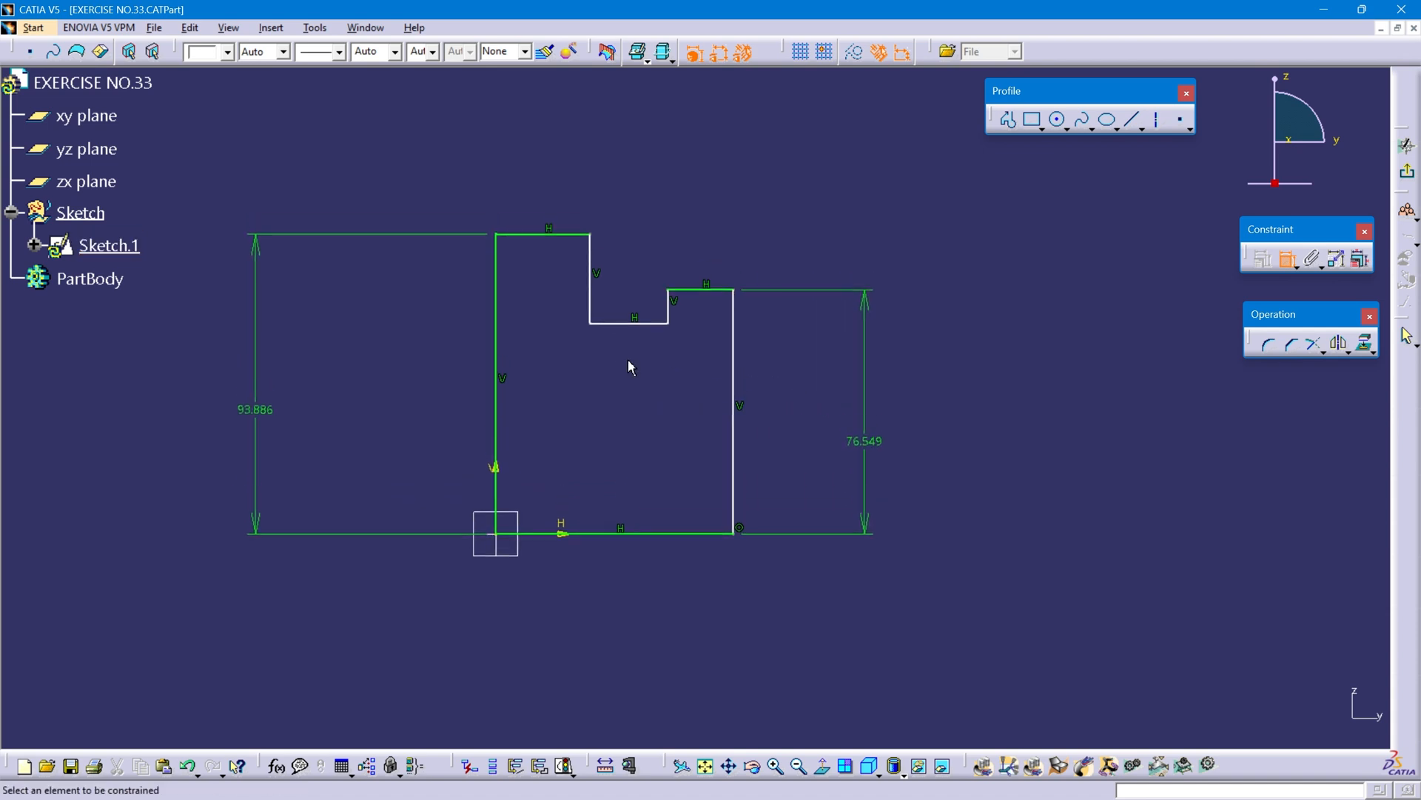
left_click(622, 324)
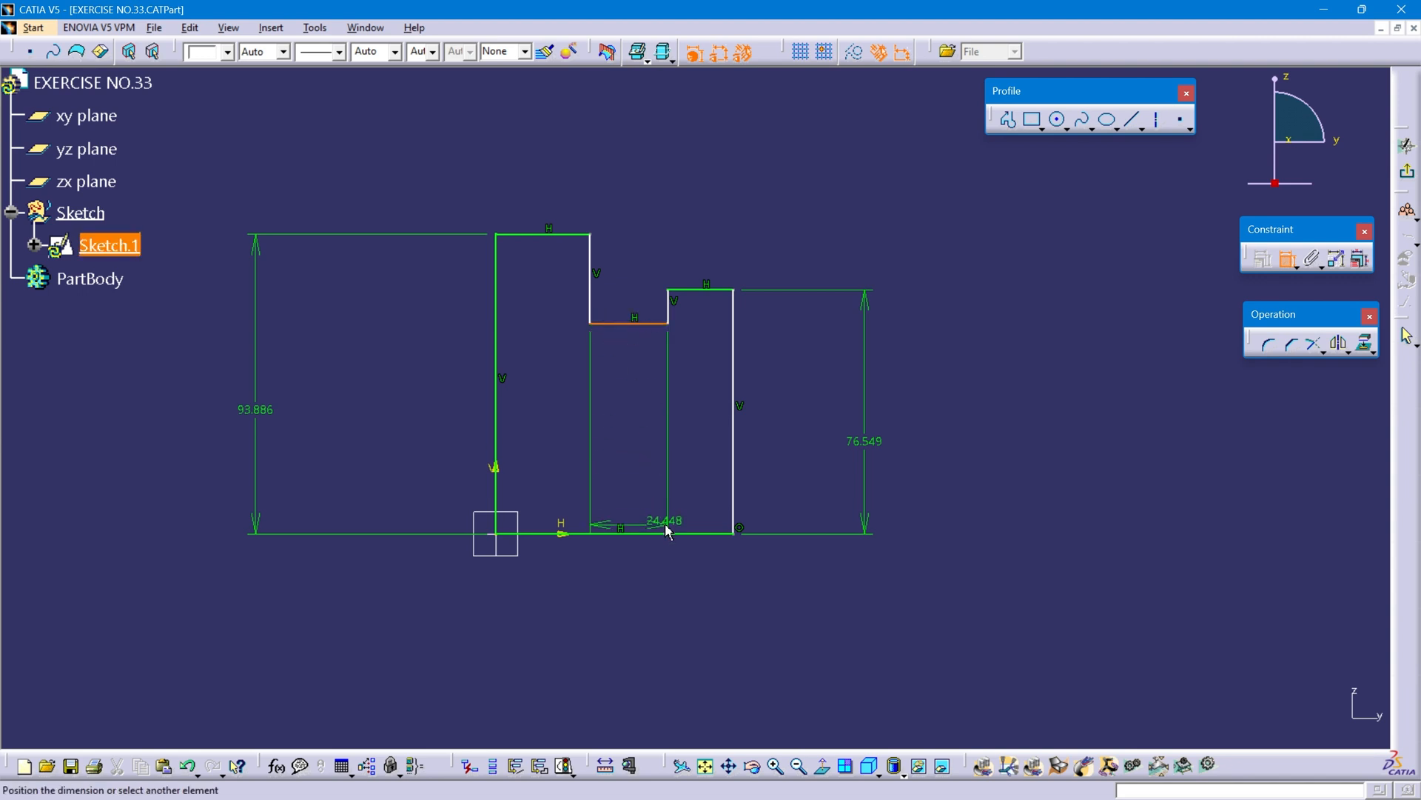
left_click(635, 442)
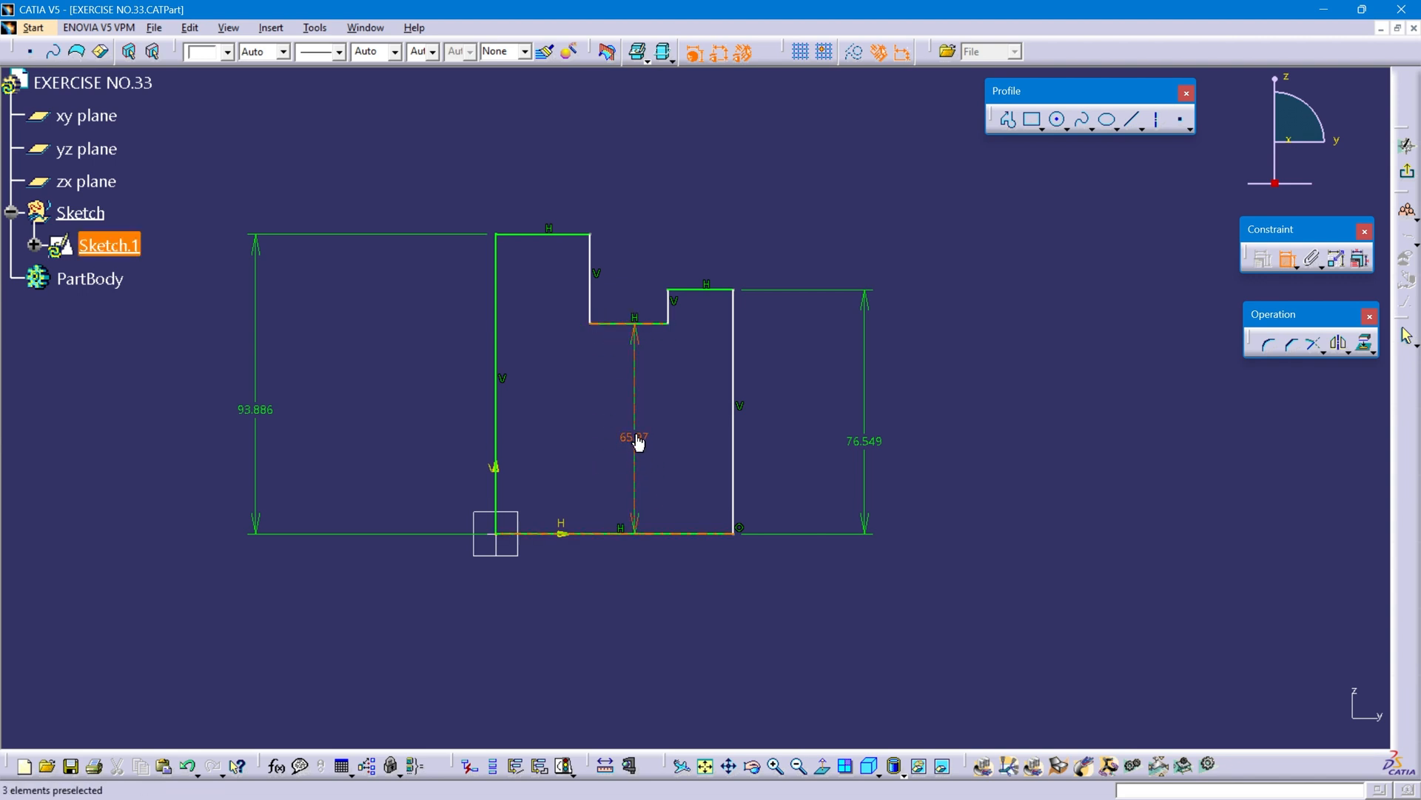
Step: Dimension the horizontal widths of the profile's first step, recessed middle step and last step
left_click(578, 235)
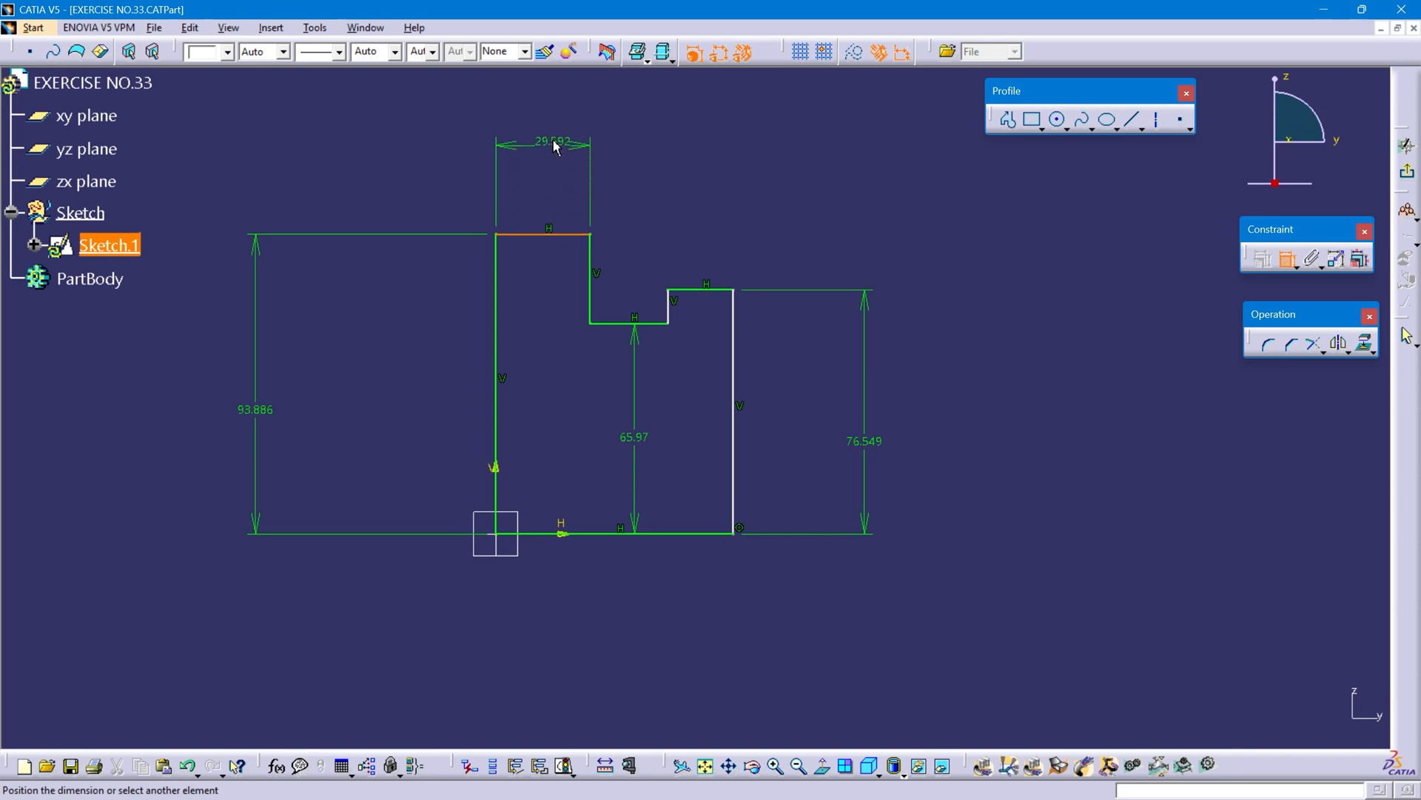
left_click(550, 121)
left_click(615, 322)
left_click(626, 128)
left_click(730, 291)
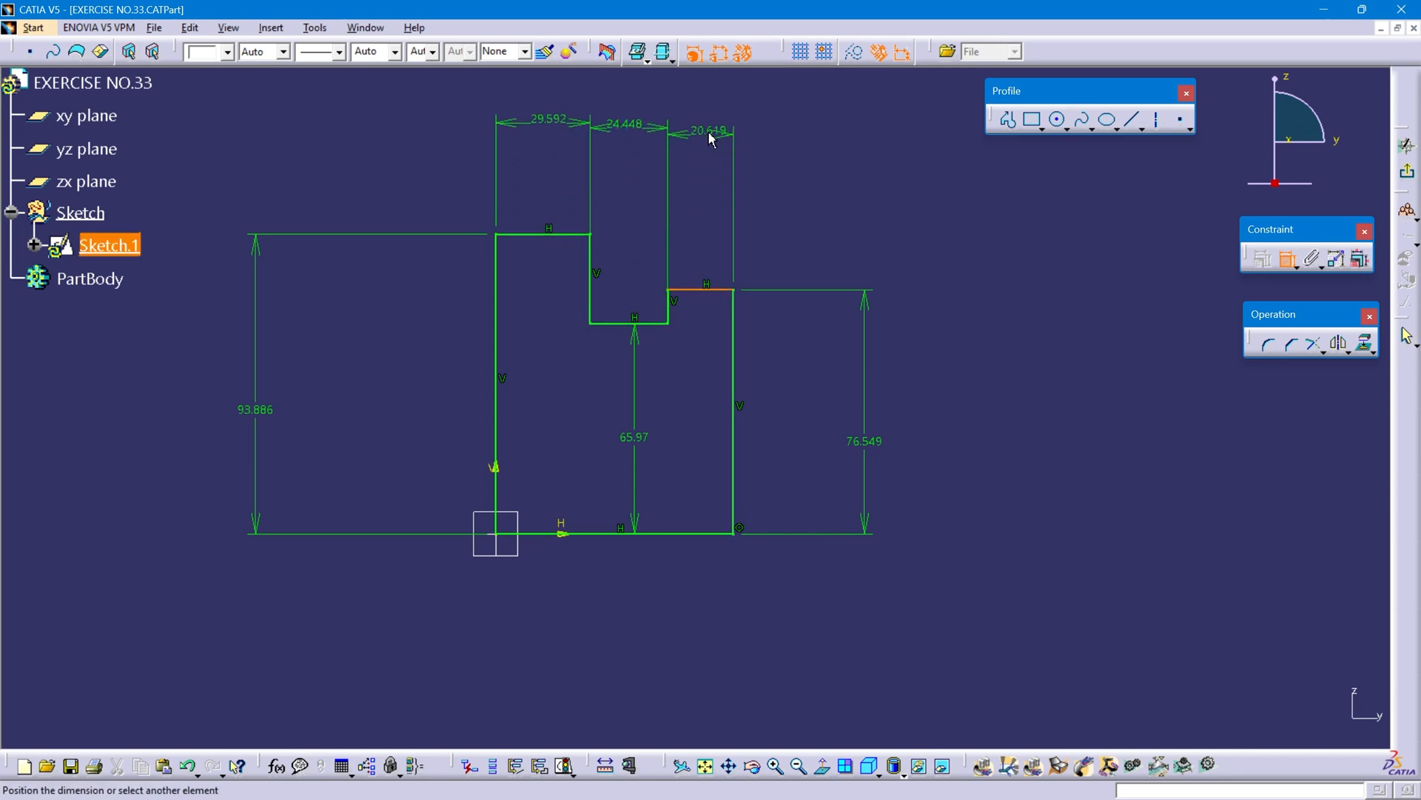
left_click(710, 133)
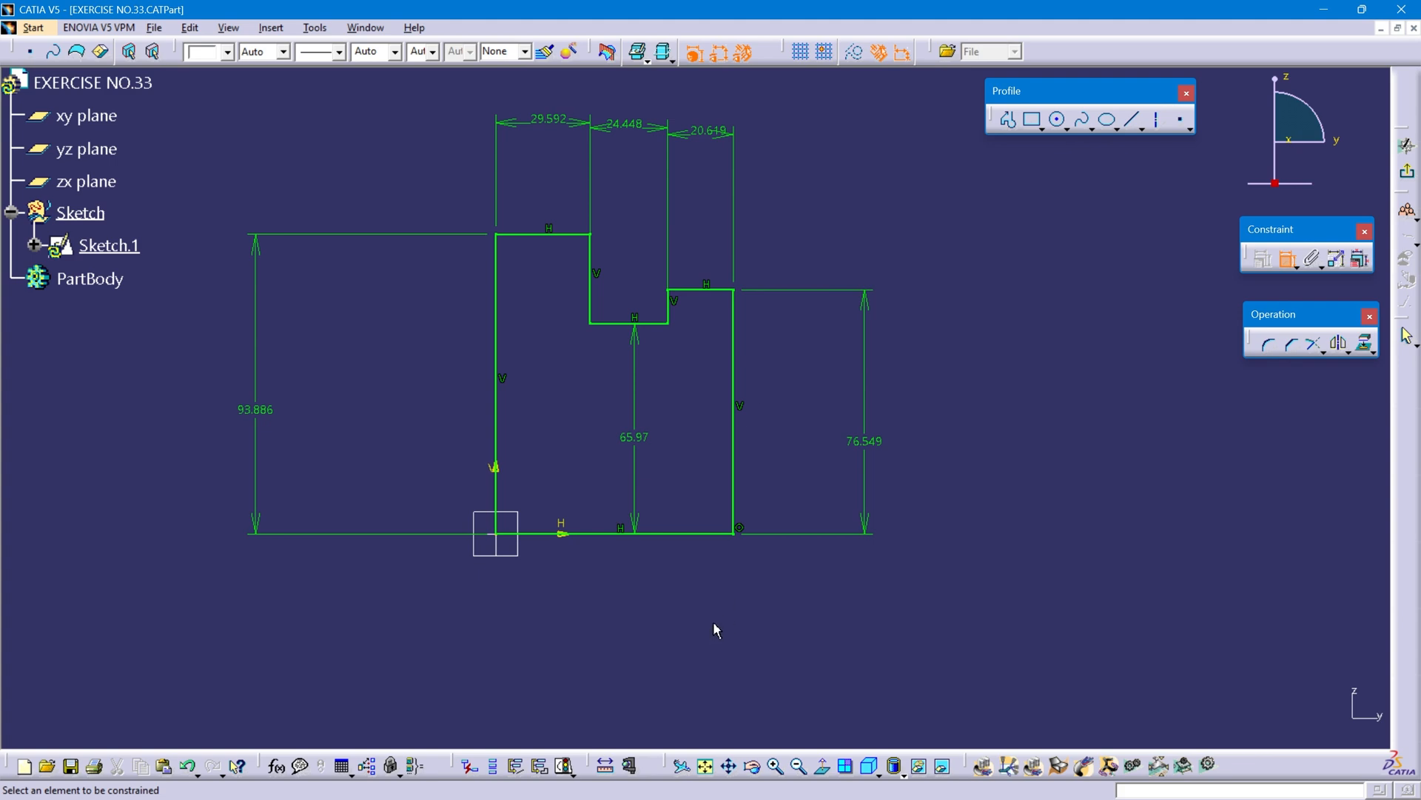
Step: In the Exercise No. 33 PDF, box the flange, the Right view label, diameters 35, 24 and 25, and the flange-collar upper half
key("alt+Tab")
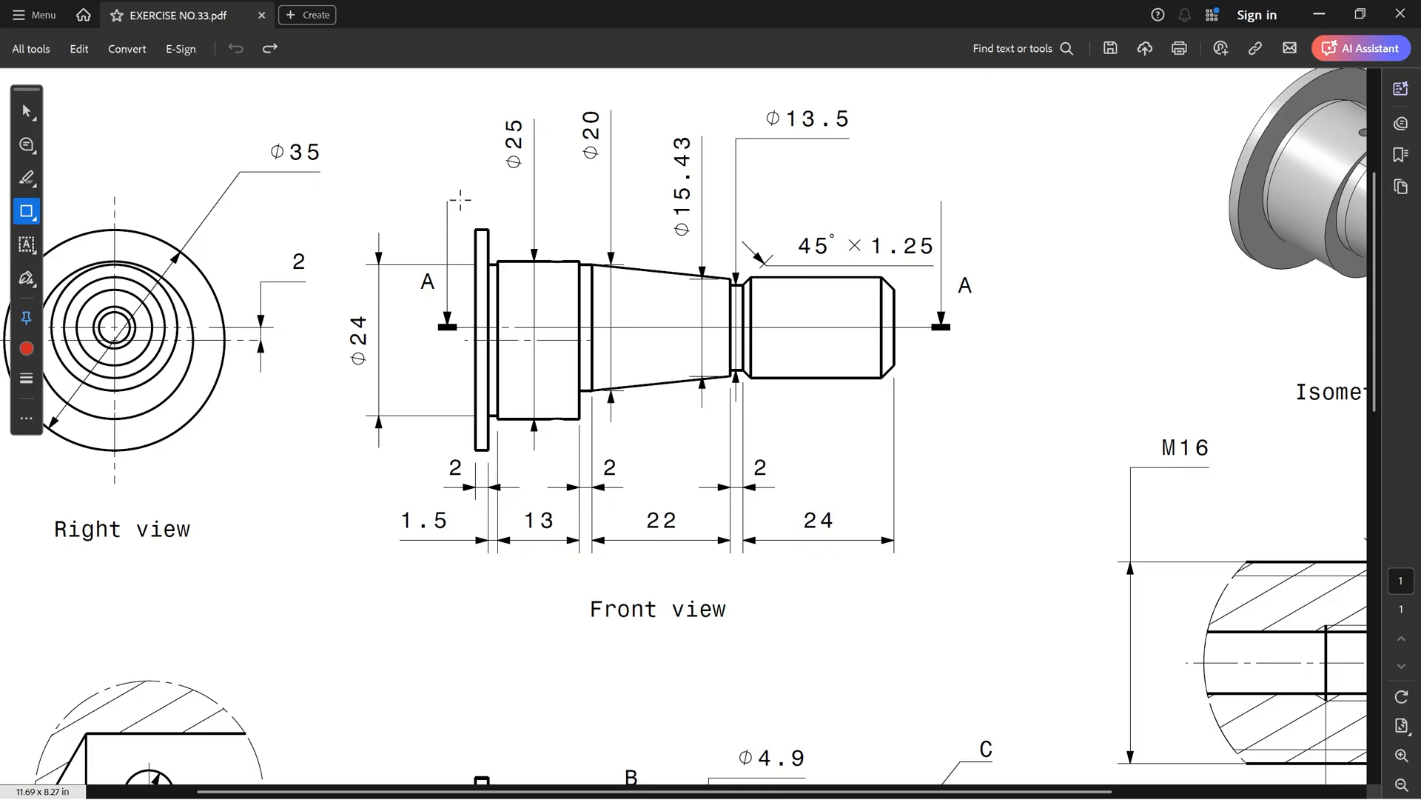
left_click_drag(465, 216, 491, 460)
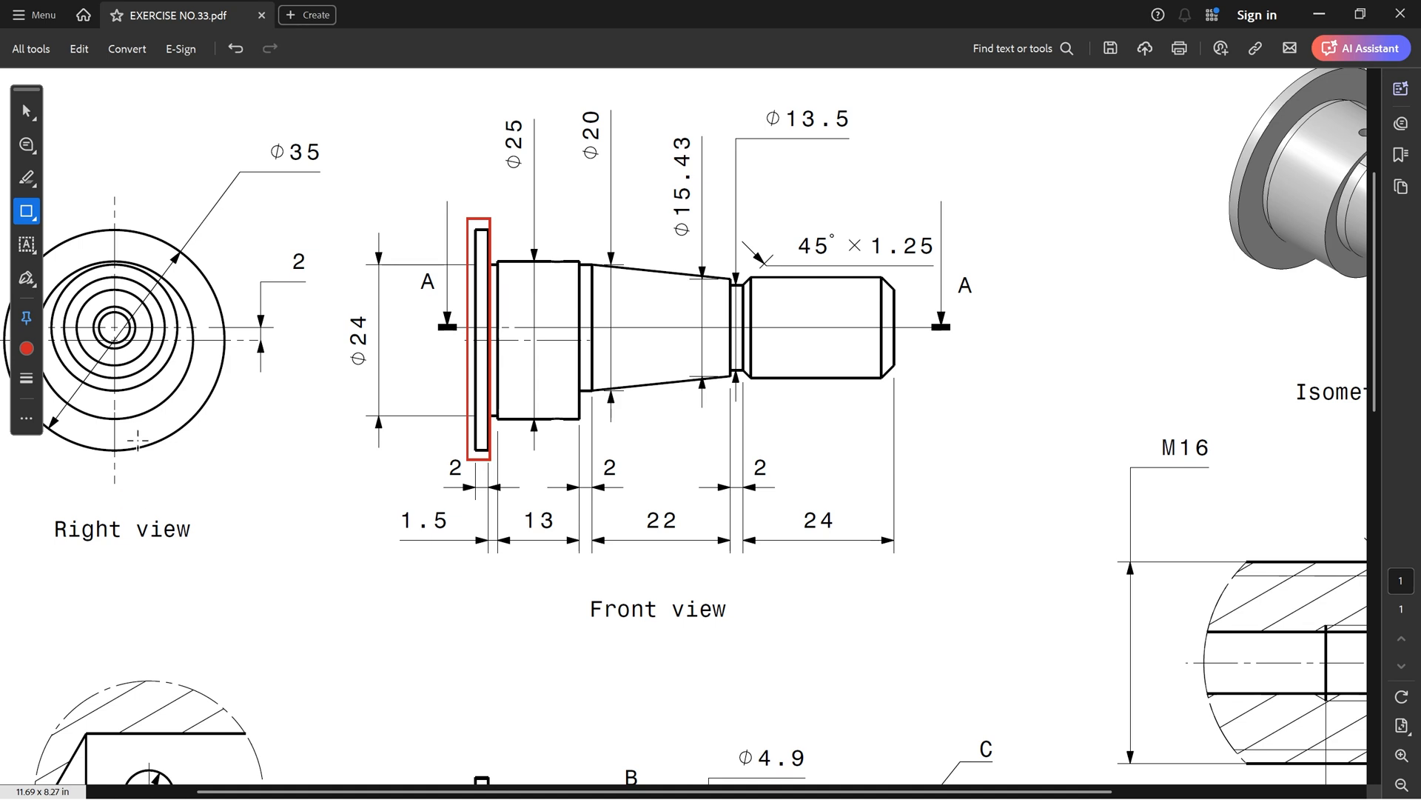
left_click_drag(254, 121, 348, 178)
left_click_drag(43, 513, 204, 549)
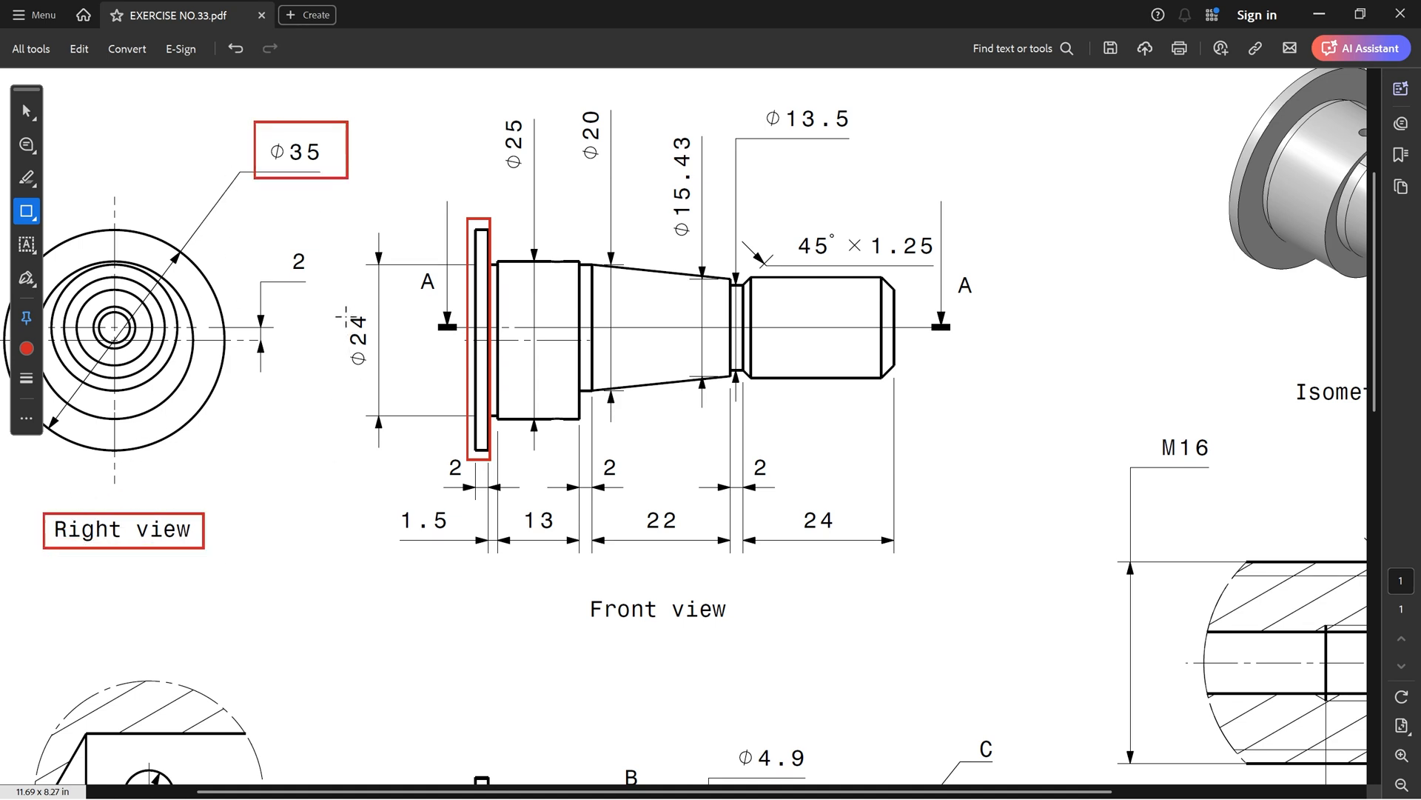
left_click_drag(341, 310, 391, 379)
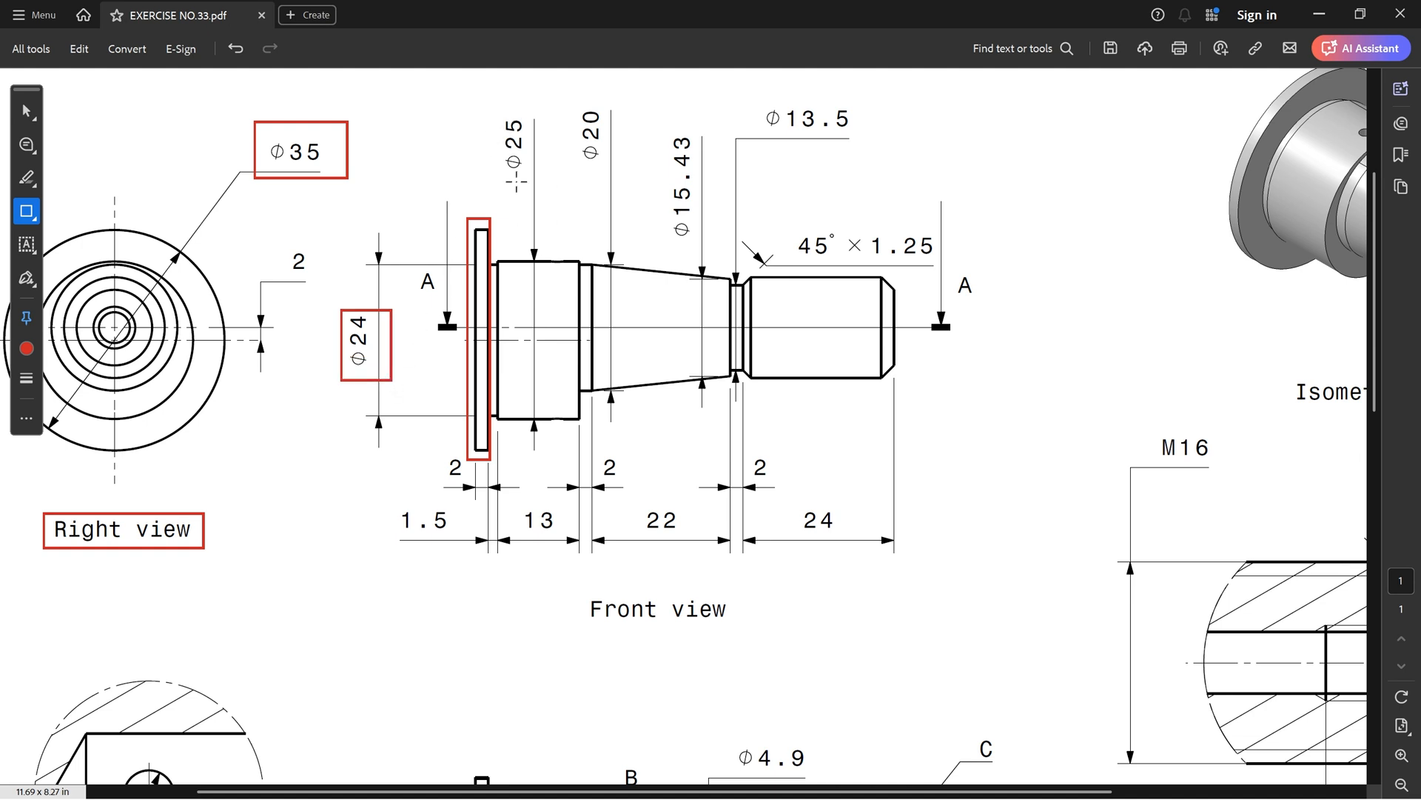
left_click_drag(495, 104, 541, 177)
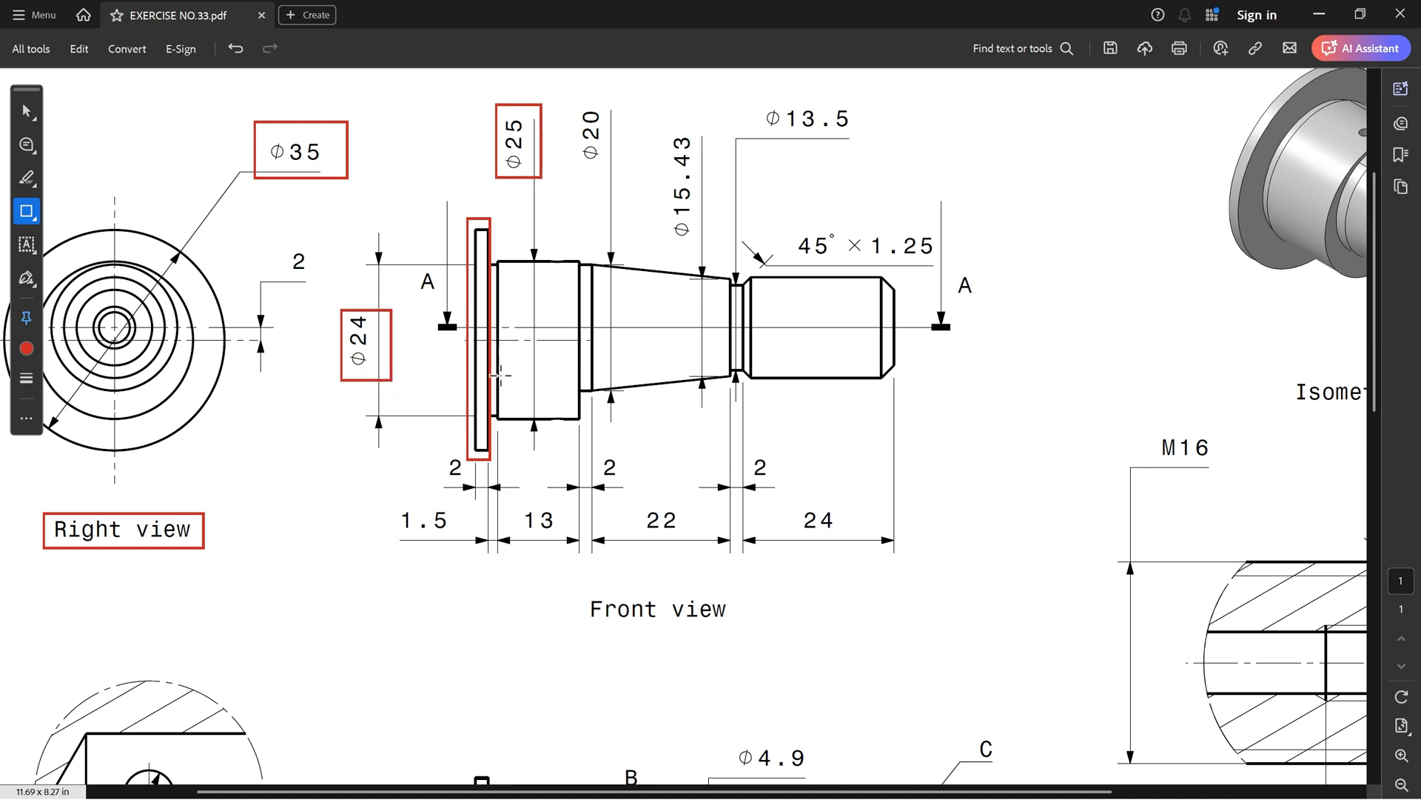
left_click_drag(583, 326, 457, 219)
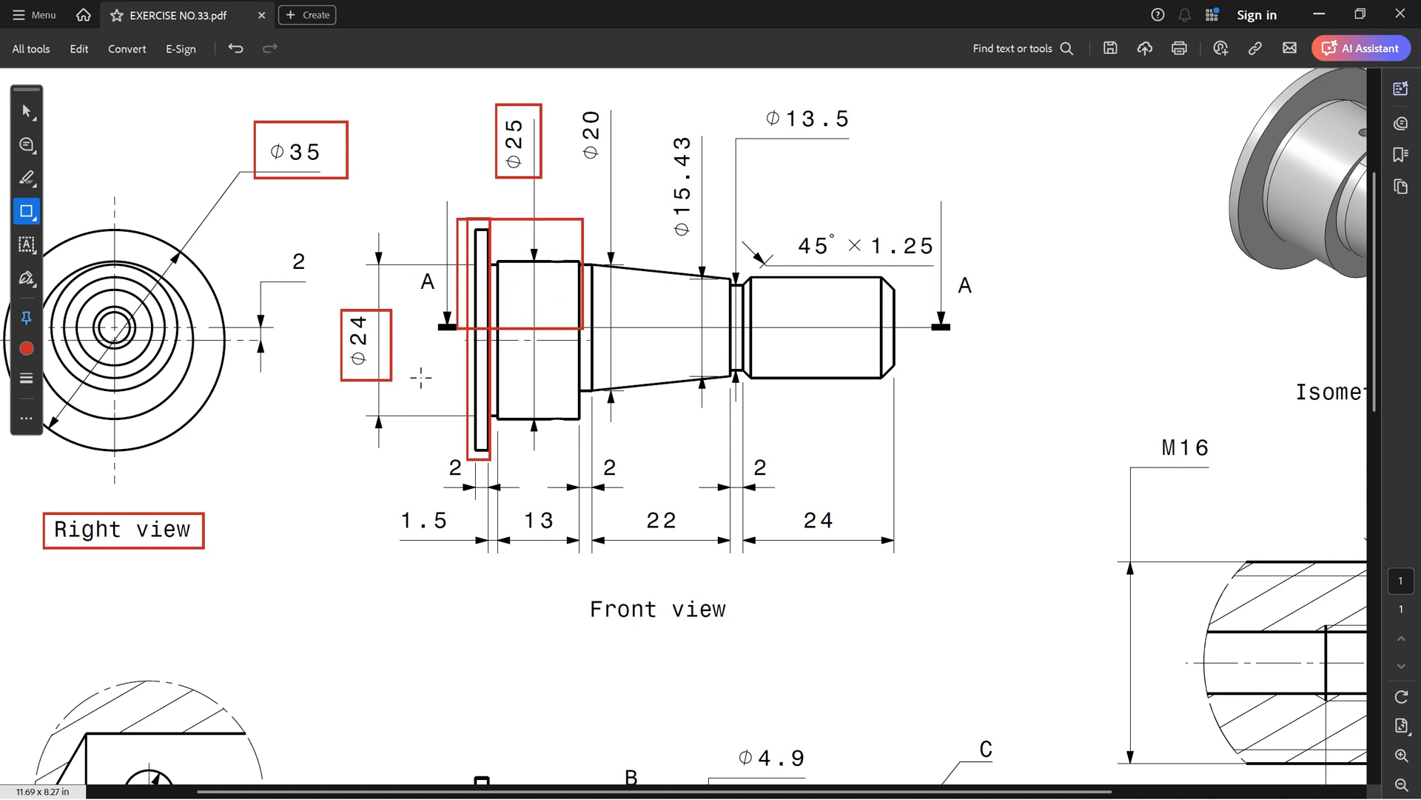
Step: Back in the CATIA V5 sketch, set the heights to 35/2 for the first step, 24/2 for the recess and 25/2 for the last step
key("alt+Tab")
double_click(264, 411)
type("35/2")
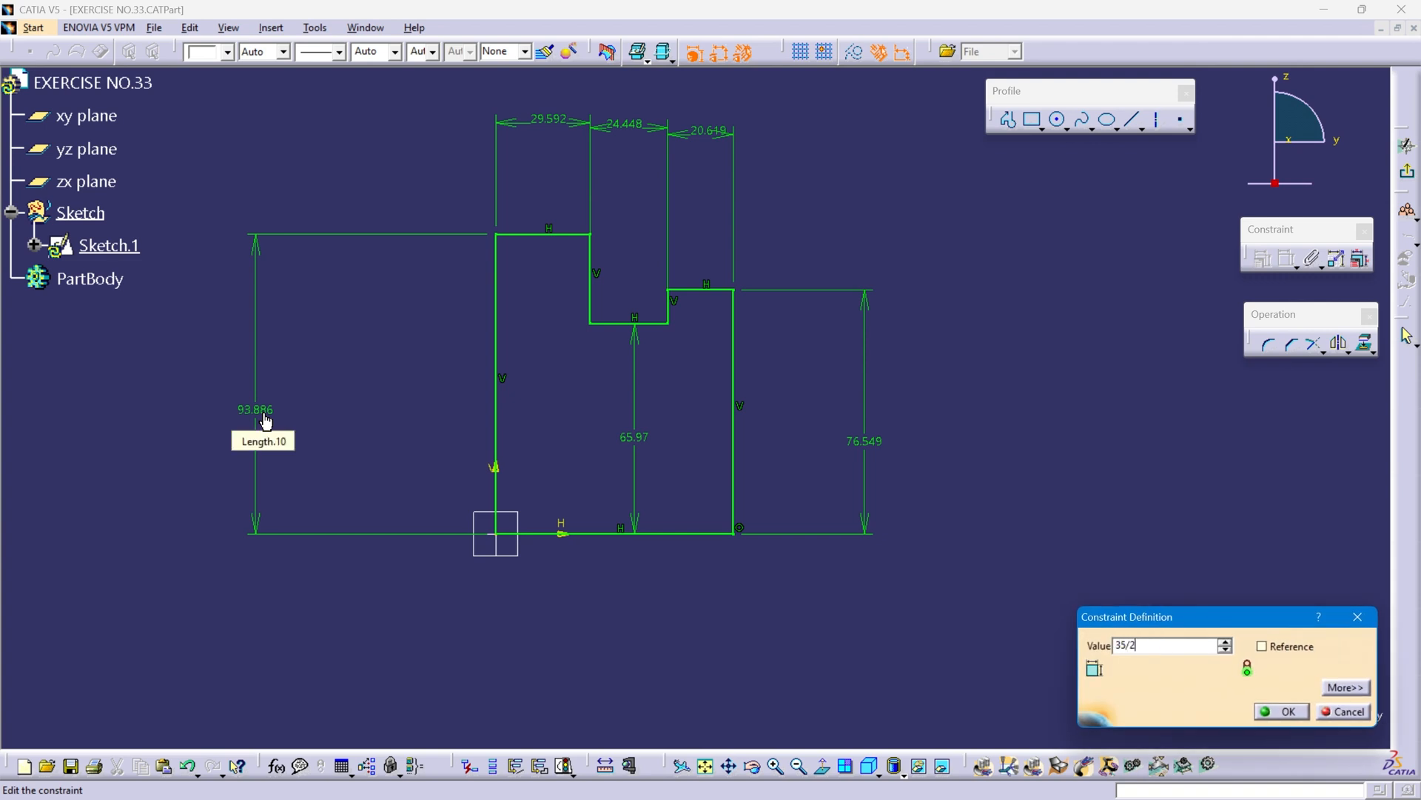
key("Return")
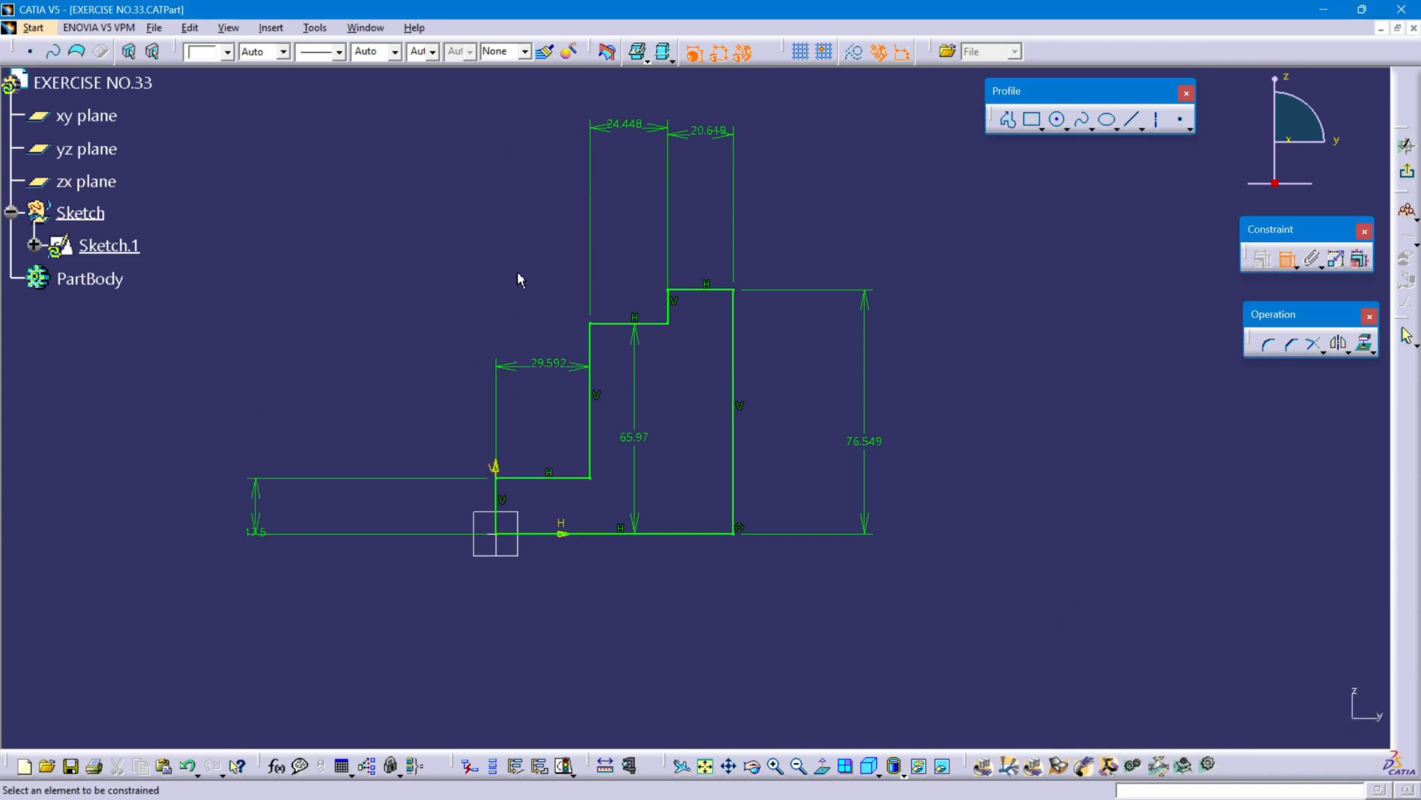
double_click(634, 435)
type("2")
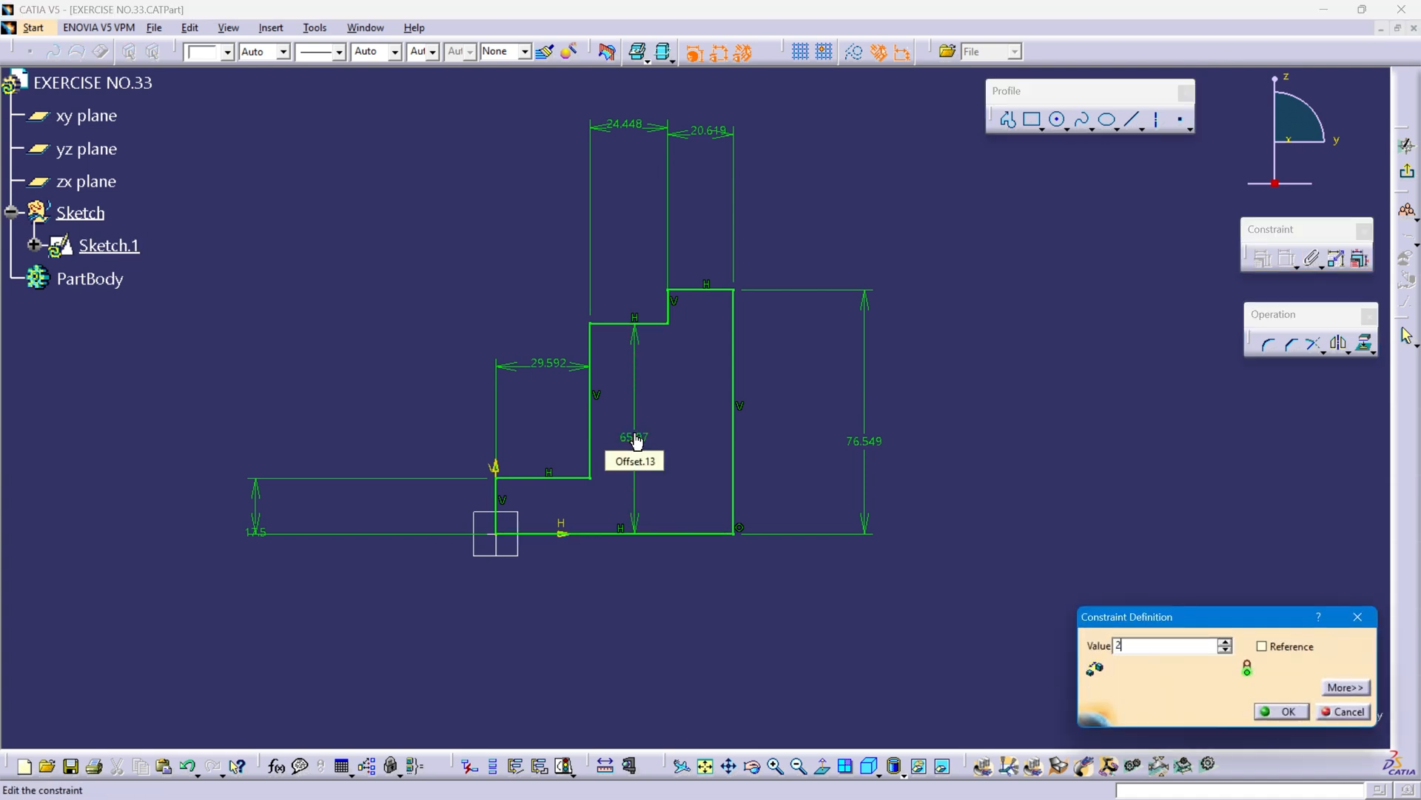
type("4/2")
key("Return")
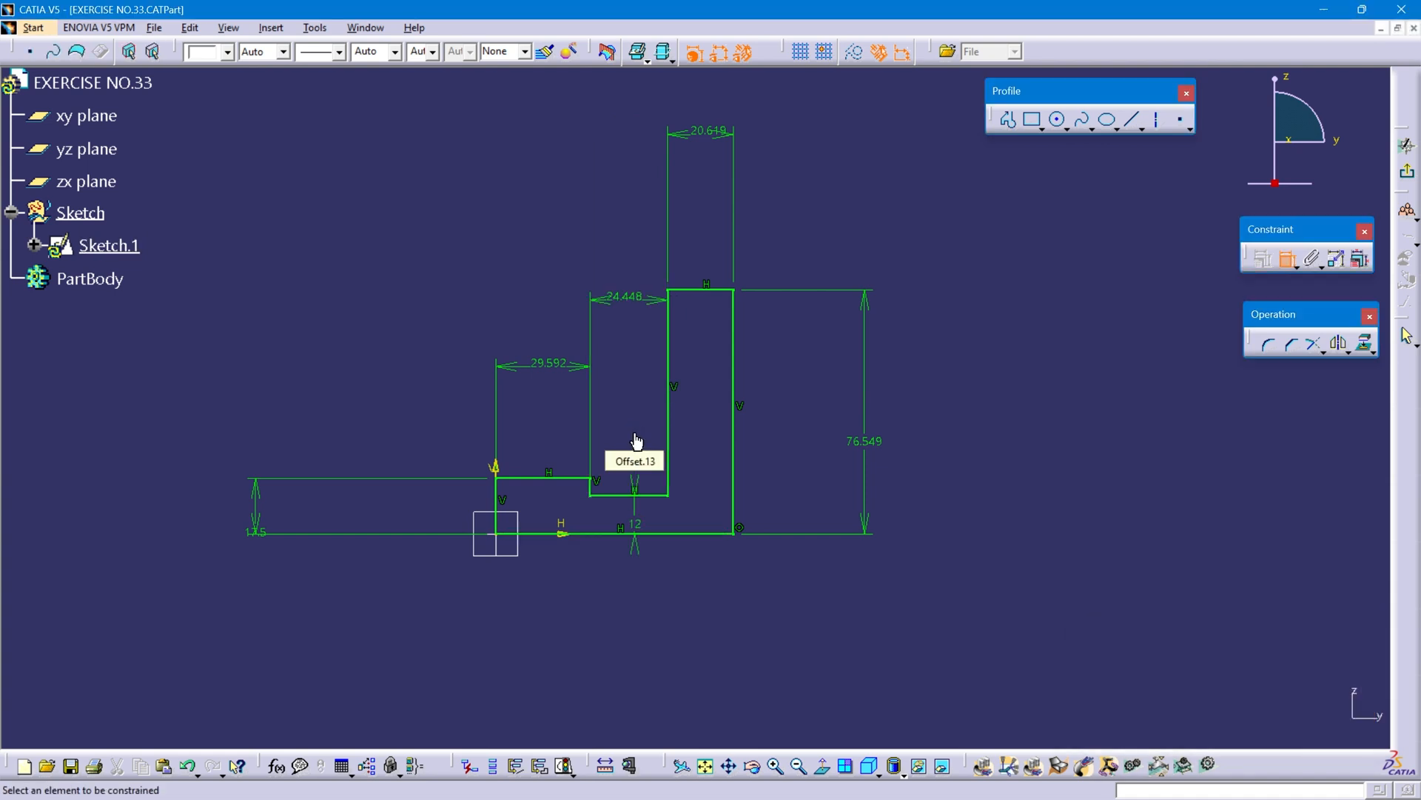
double_click(867, 448)
type("25/2")
key("Return")
mouse_move(548, 531)
middle_mouse_down()
mouse_move(590, 476)
mouse_move(591, 447)
mouse_move(649, 462)
middle_mouse_up()
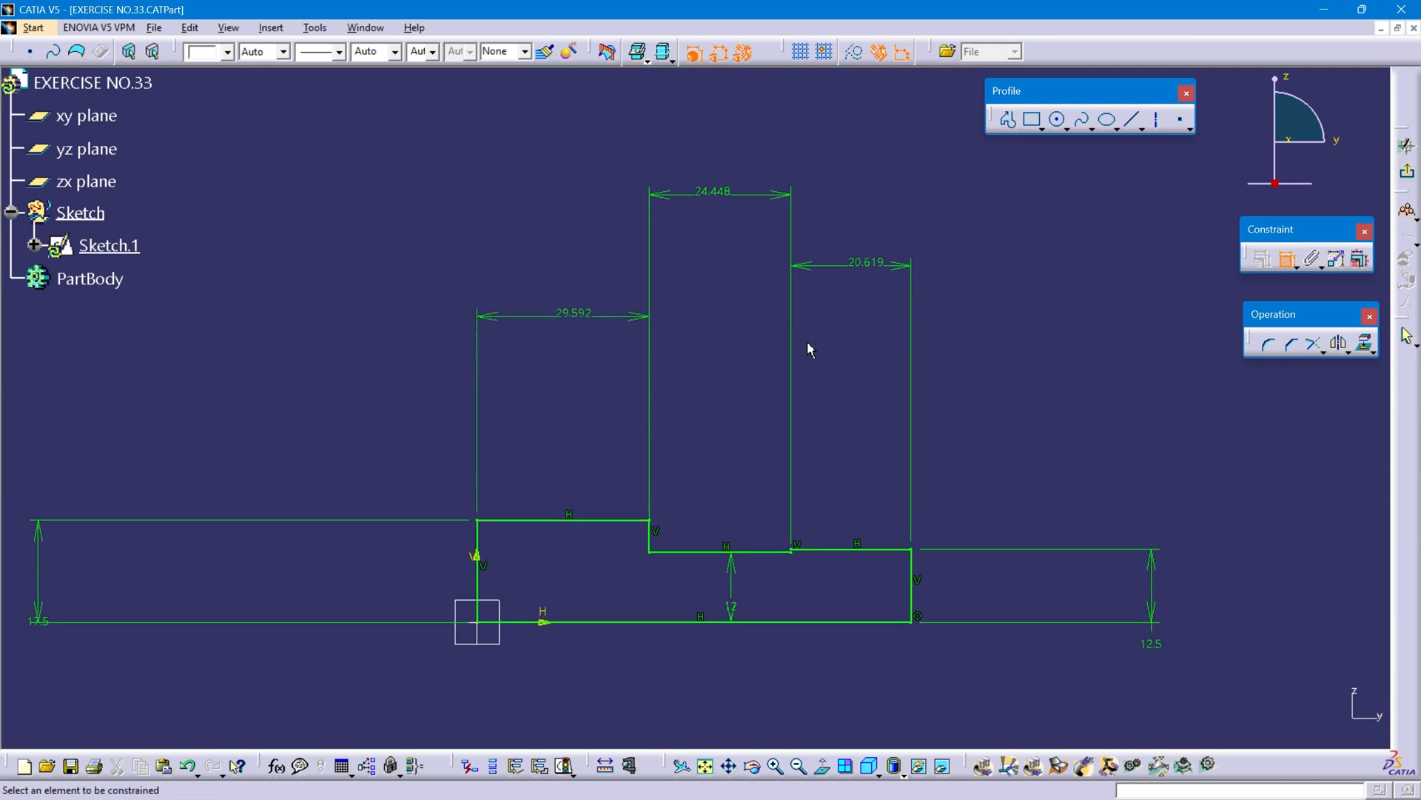
Step: In the PDF's front view, box the flange, recess and collar width dimensions 2, 1.5 and 13
key("alt+Tab")
mouse_move(411, 427)
left_mouse_down()
mouse_move(468, 481)
mouse_move(458, 472)
left_mouse_up()
left_click_drag(350, 505, 442, 560)
left_click_drag(524, 506, 606, 555)
Step: Back in the CATIA V5 sketch, set the widths to 2 mm for the first step, 1.5 mm for the recess and 13 mm for the last step
key("alt+Tab")
double_click(574, 315)
type("2")
key("Return")
double_click(555, 191)
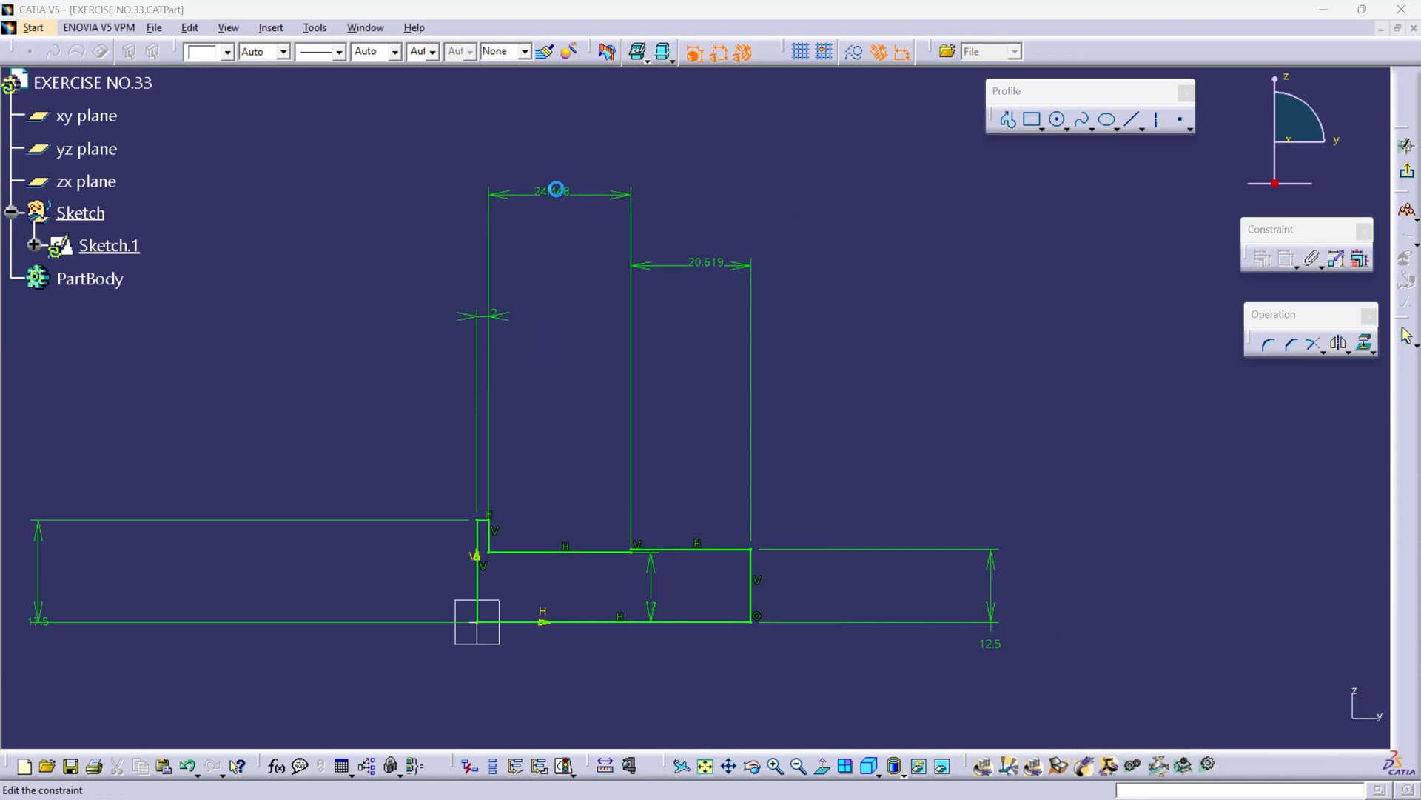
type("1.5")
key("Return")
double_click(572, 264)
type("13")
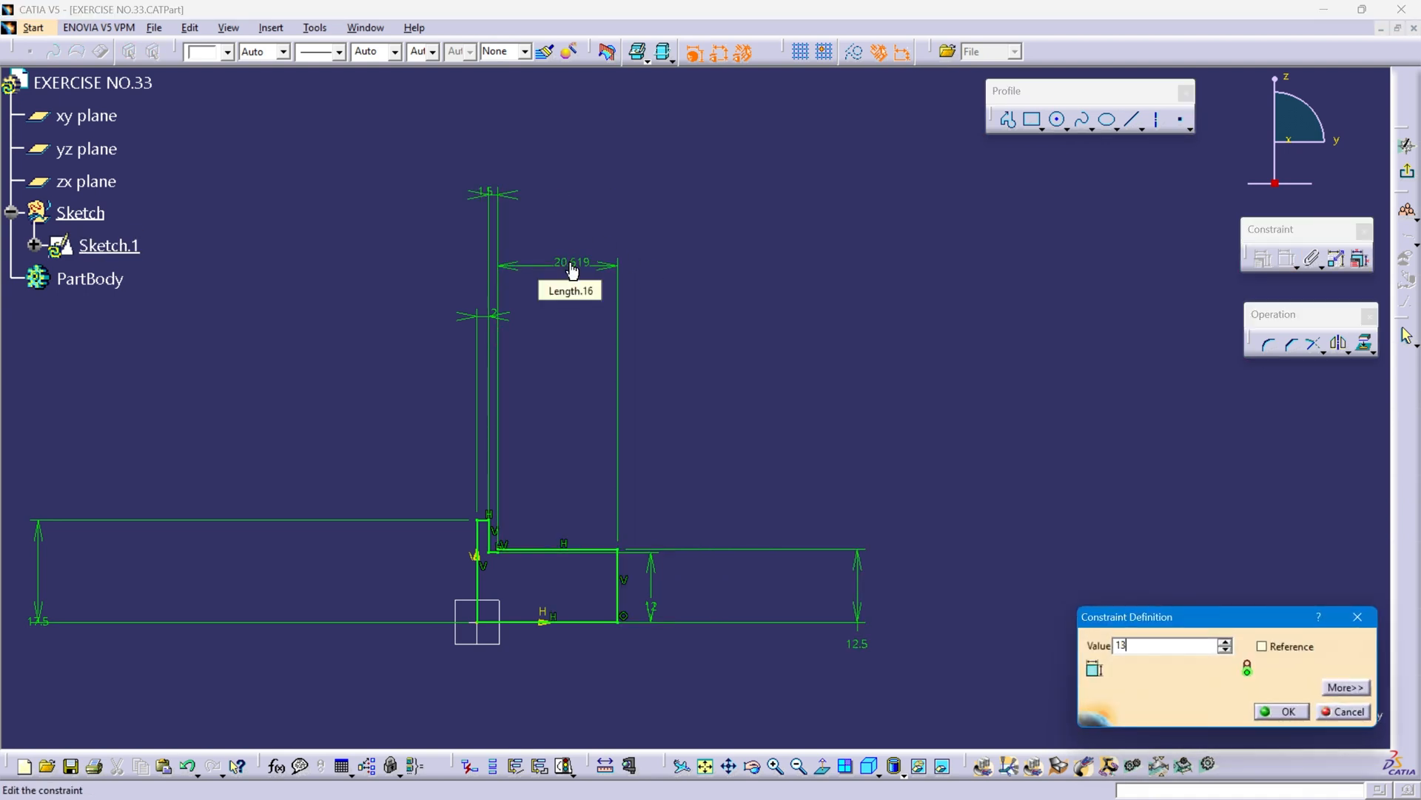
key("Return")
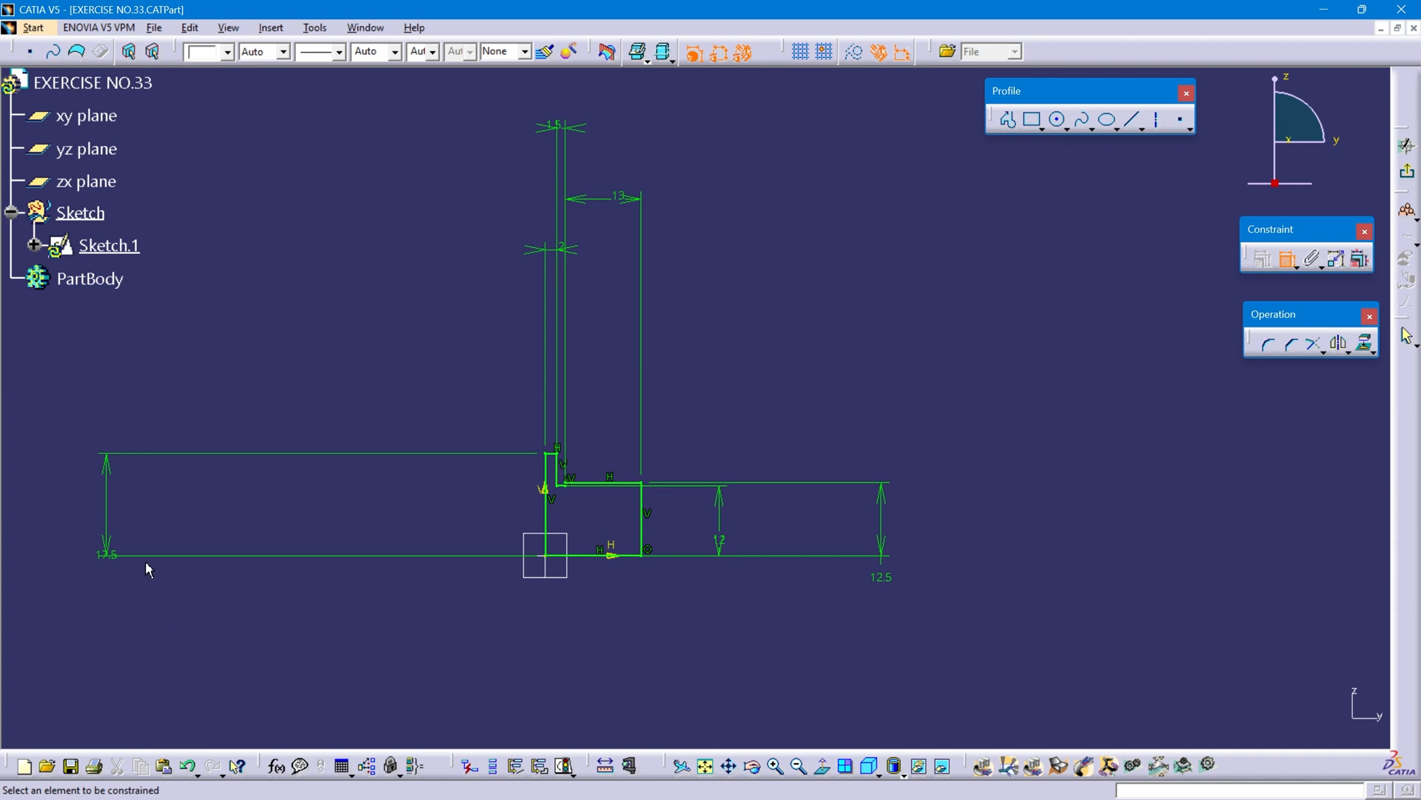
Step: Move the sketch's height and width dimensions closer to the profile so they are easy to read
left_click_drag(106, 546, 479, 466)
mouse_move(570, 144)
left_mouse_down()
mouse_move(558, 168)
mouse_move(574, 381)
left_mouse_up()
left_click_drag(546, 254, 524, 425)
left_click_drag(601, 198, 601, 413)
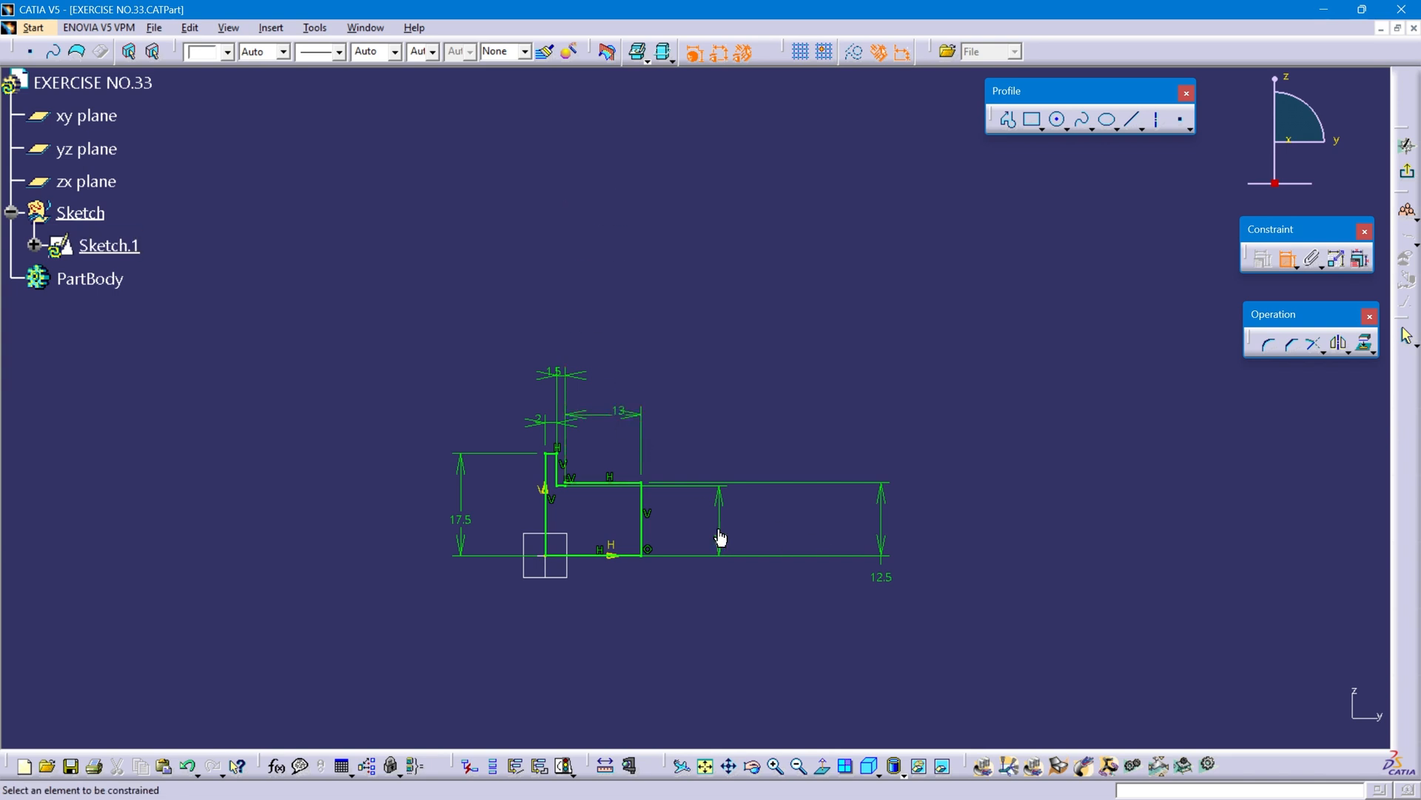
left_click_drag(717, 504, 670, 518)
left_click_drag(882, 548, 723, 549)
left_click(705, 767)
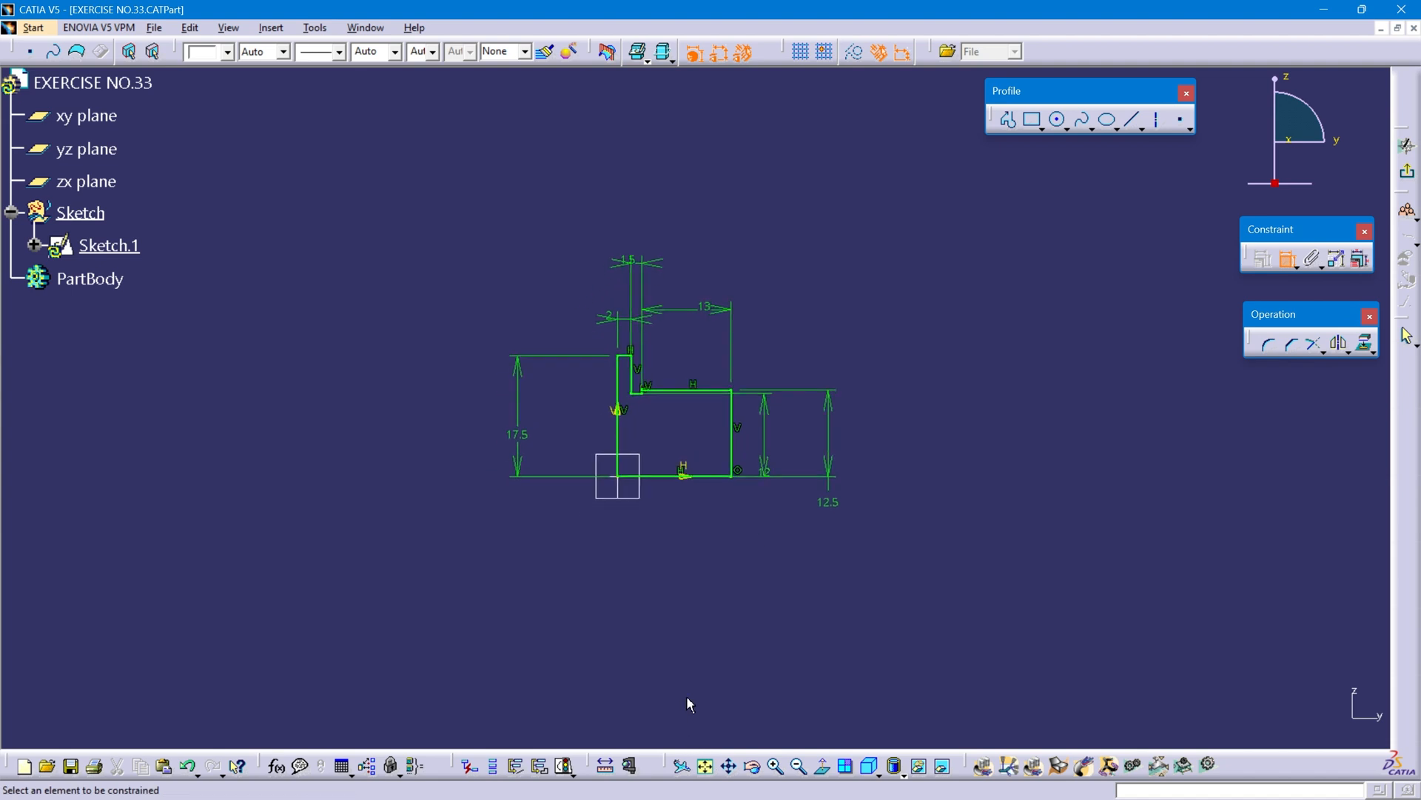
mouse_move(710, 518)
middle_mouse_down()
mouse_move(571, 564)
mouse_move(676, 501)
mouse_move(794, 520)
middle_mouse_up()
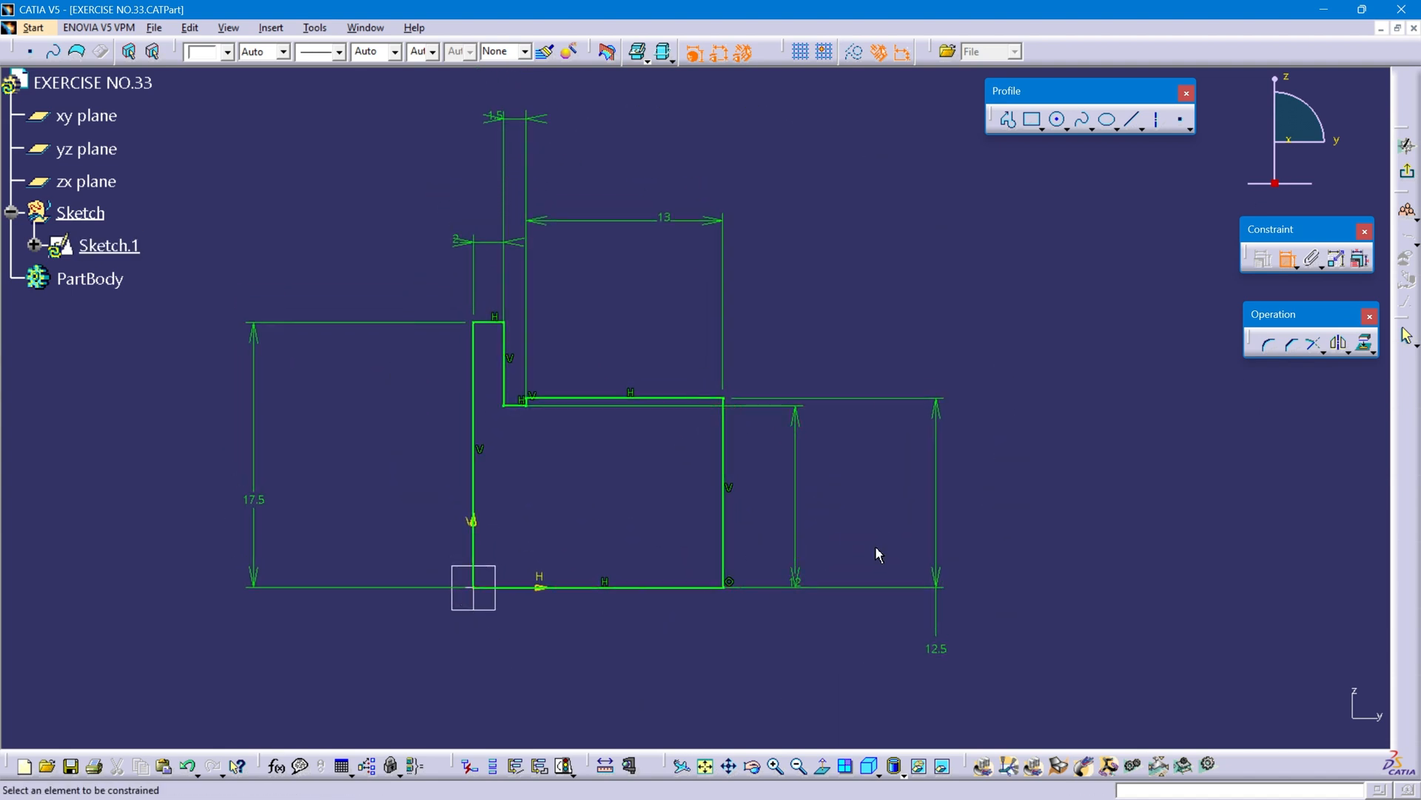
Step: Convert the profile's horizontal base line into a sketch axis and exit the sketch
left_click(1288, 258)
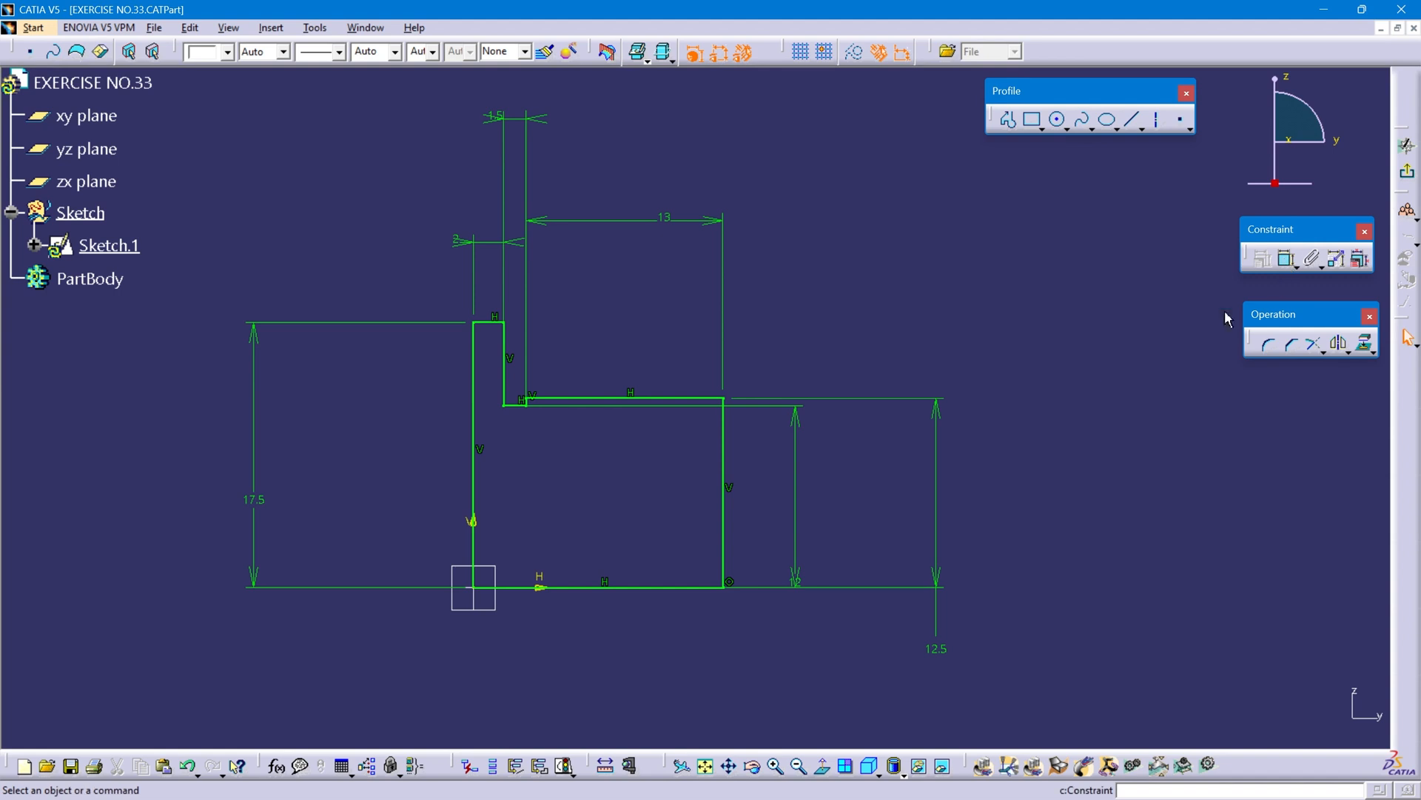
left_click(626, 589)
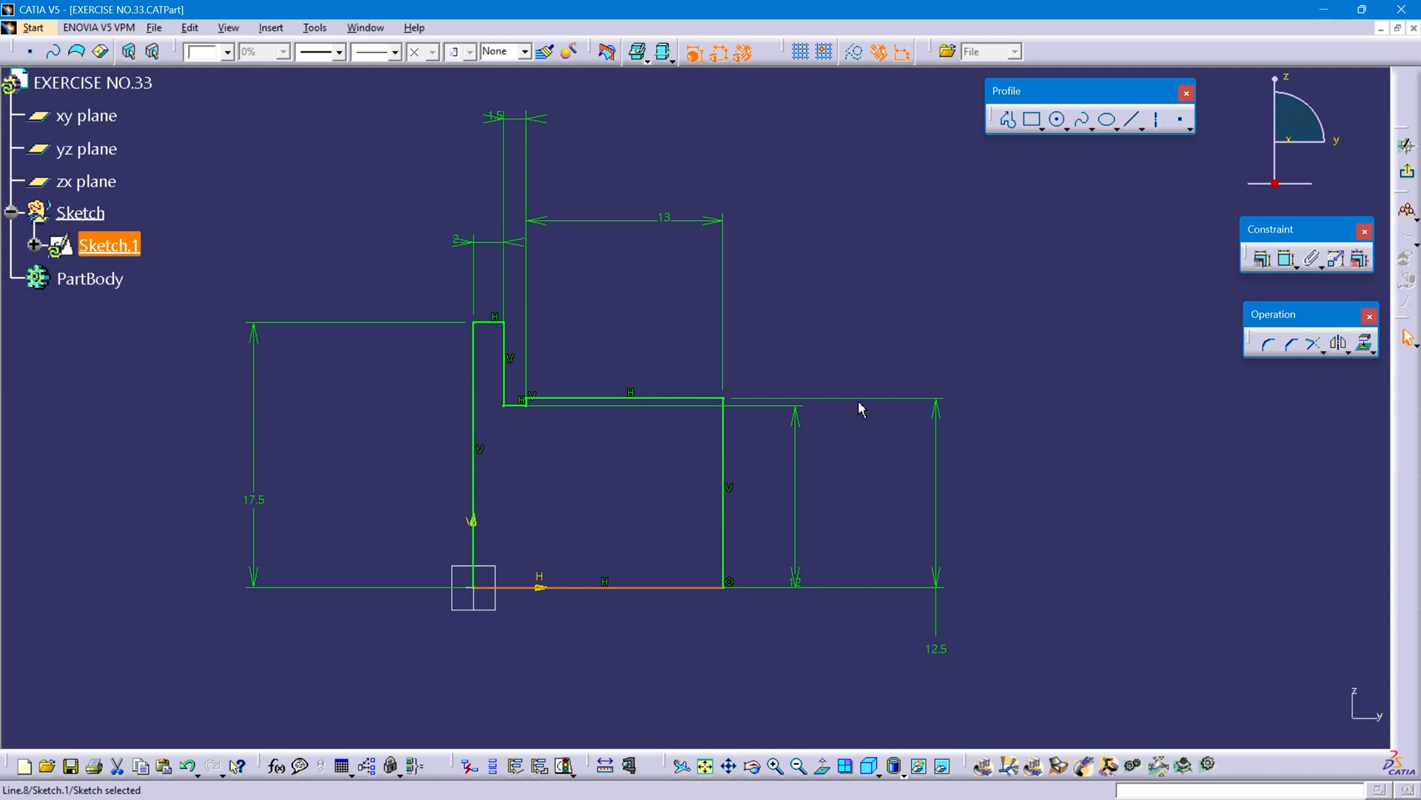
left_click(1159, 120)
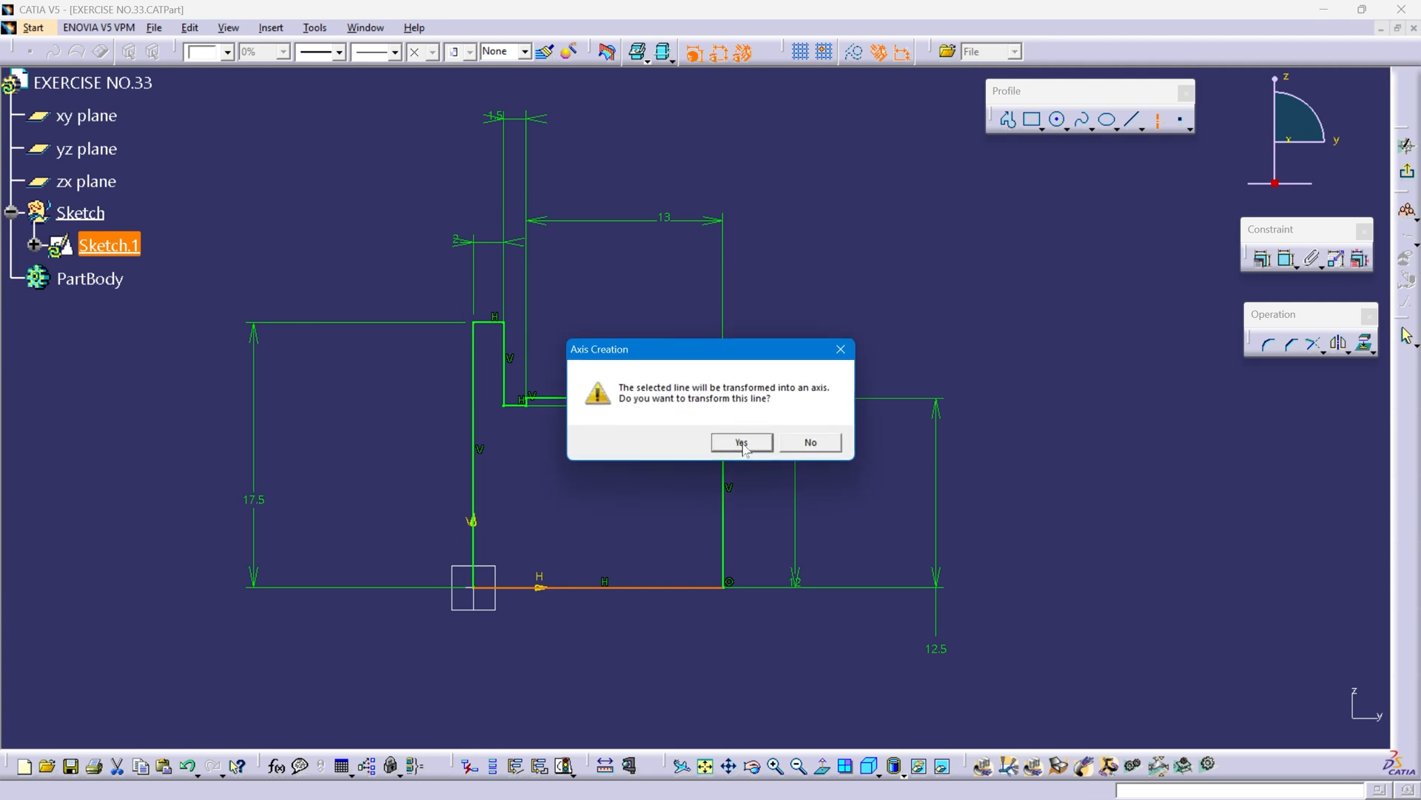
left_click(742, 443)
mouse_move(673, 603)
middle_mouse_down()
mouse_move(695, 587)
mouse_move(690, 501)
mouse_move(723, 377)
mouse_move(776, 429)
mouse_move(812, 413)
middle_mouse_up()
mouse_move(767, 517)
middle_mouse_down()
mouse_move(765, 501)
mouse_move(822, 602)
mouse_move(647, 356)
mouse_move(718, 446)
mouse_move(726, 511)
mouse_move(651, 498)
middle_mouse_up()
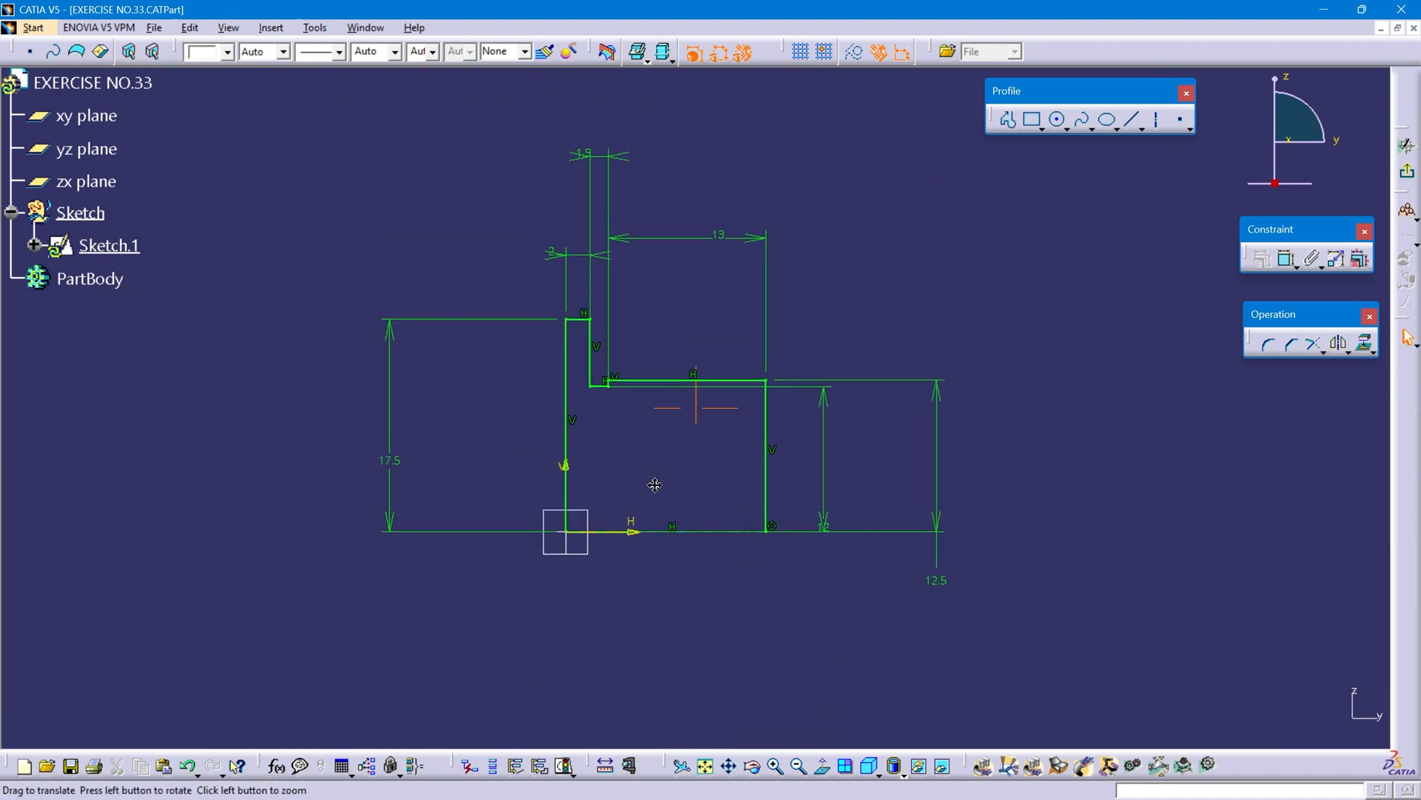
left_click(1408, 172)
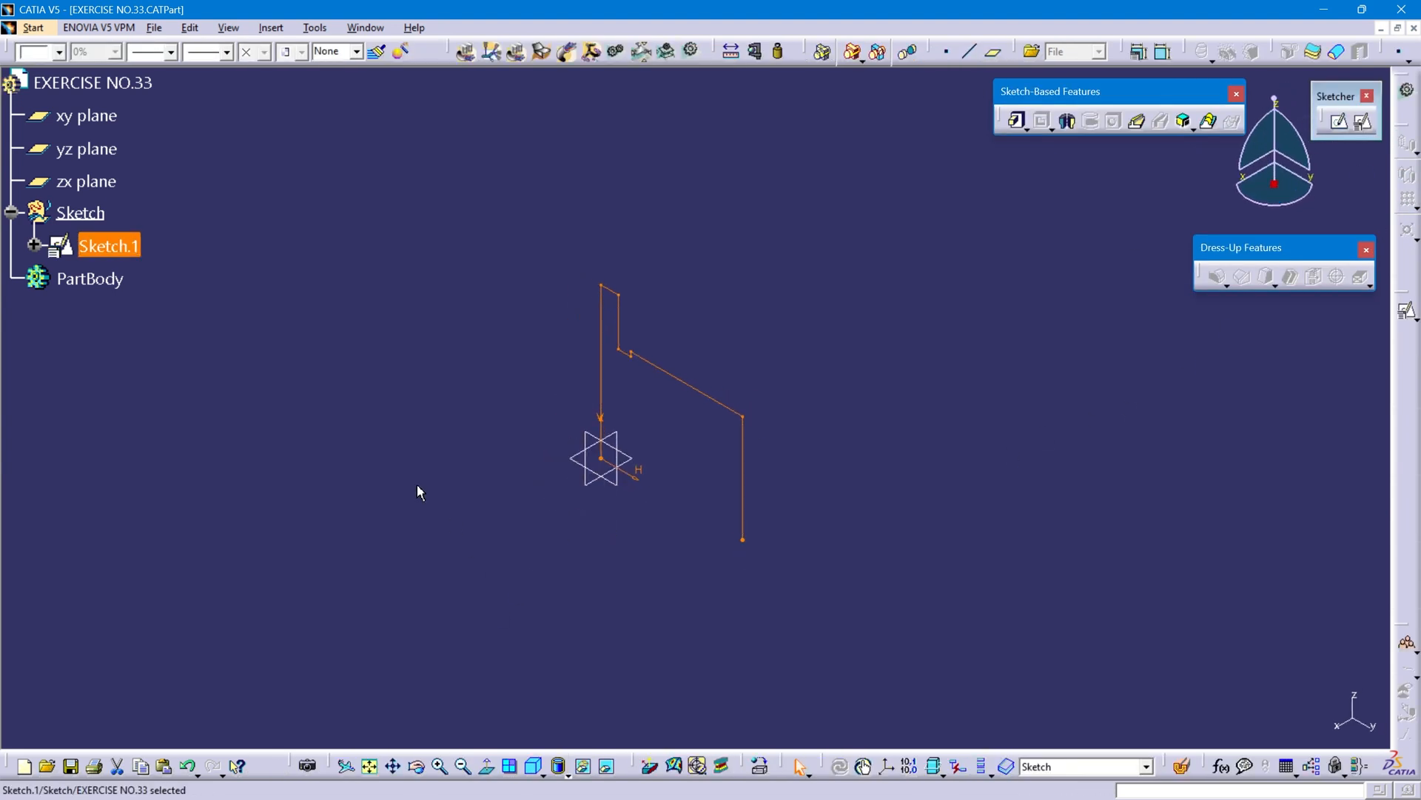
left_click(404, 461)
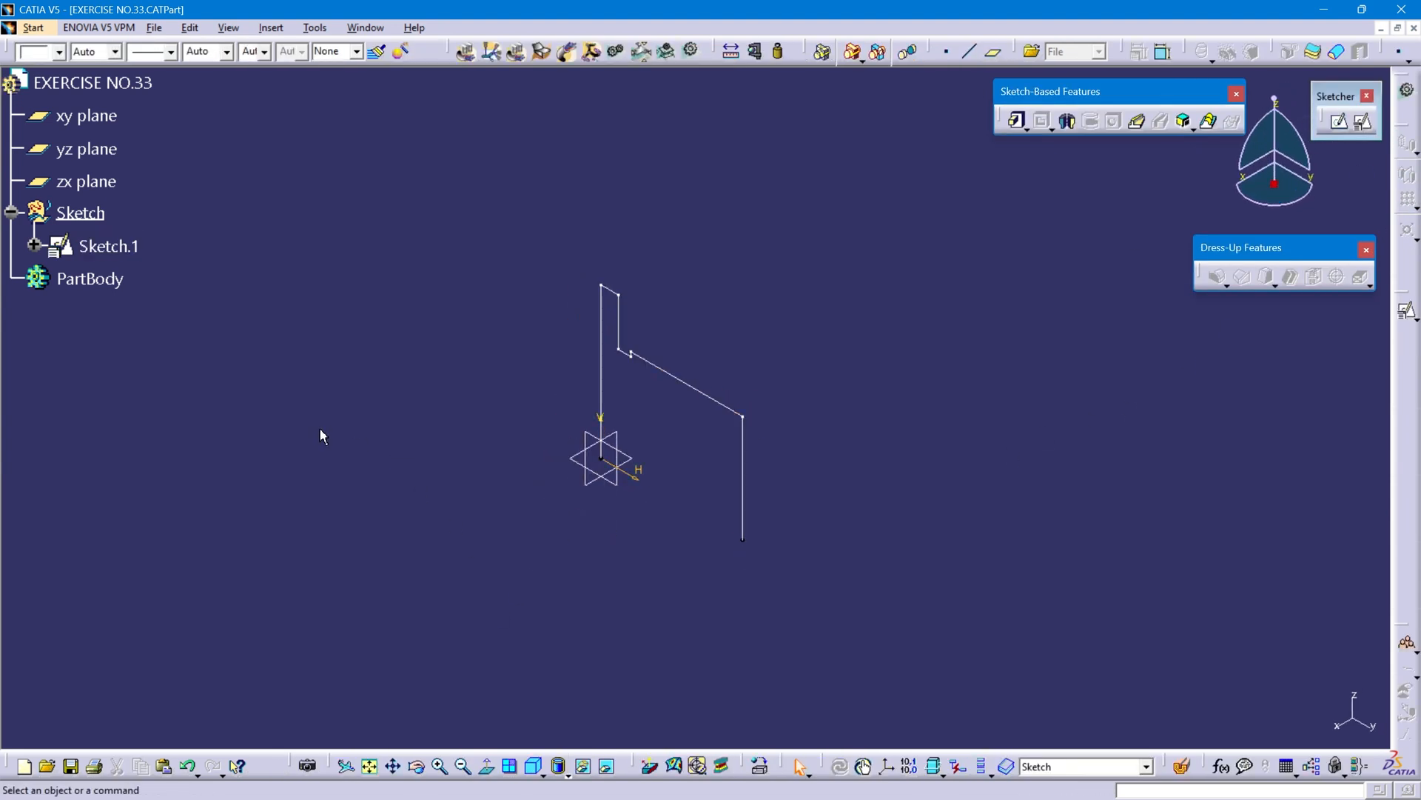
Step: Make PartBody the in-work object and revolve Sketch.1 through 360 degrees about its sketch axis as a Shaft
right_click(105, 284)
left_click(138, 407)
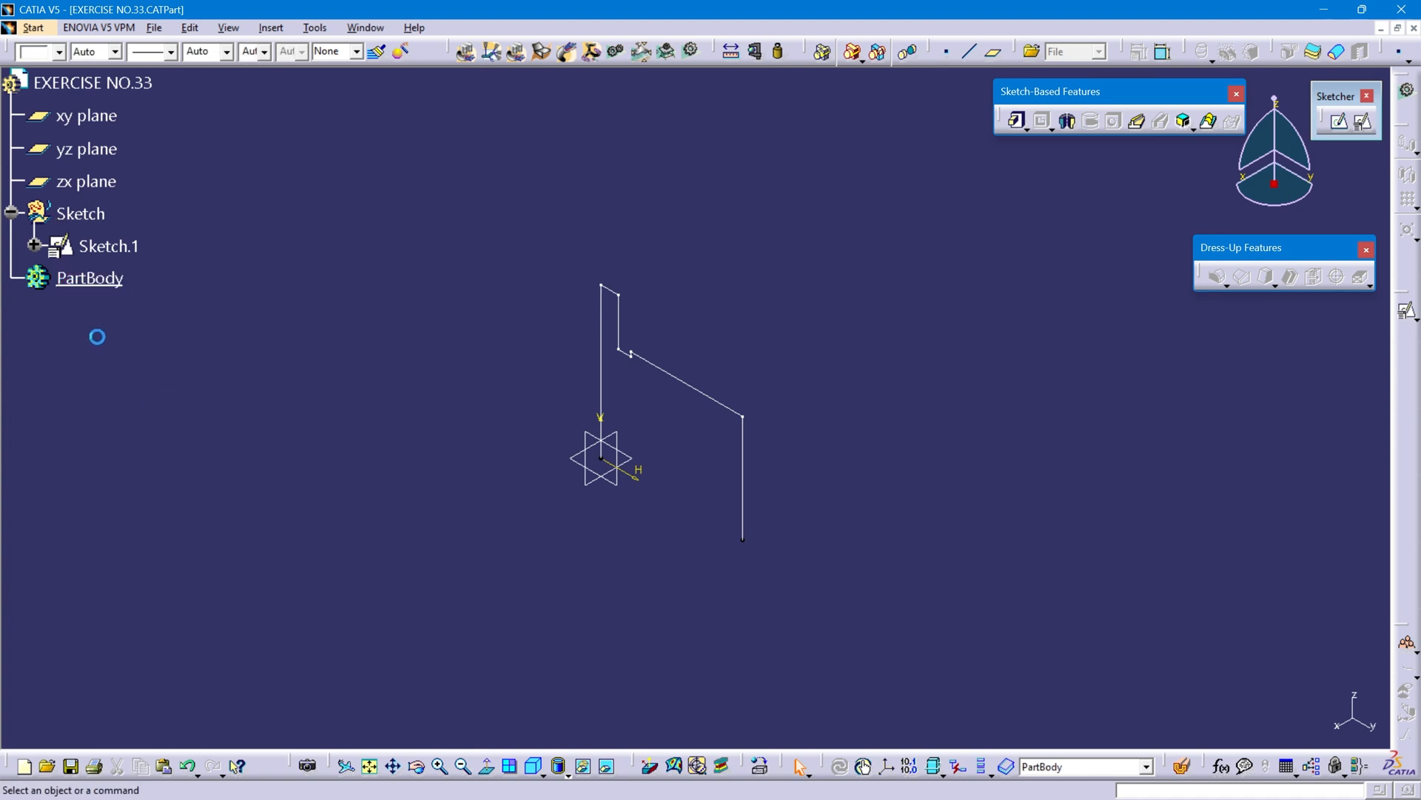
left_click(104, 248)
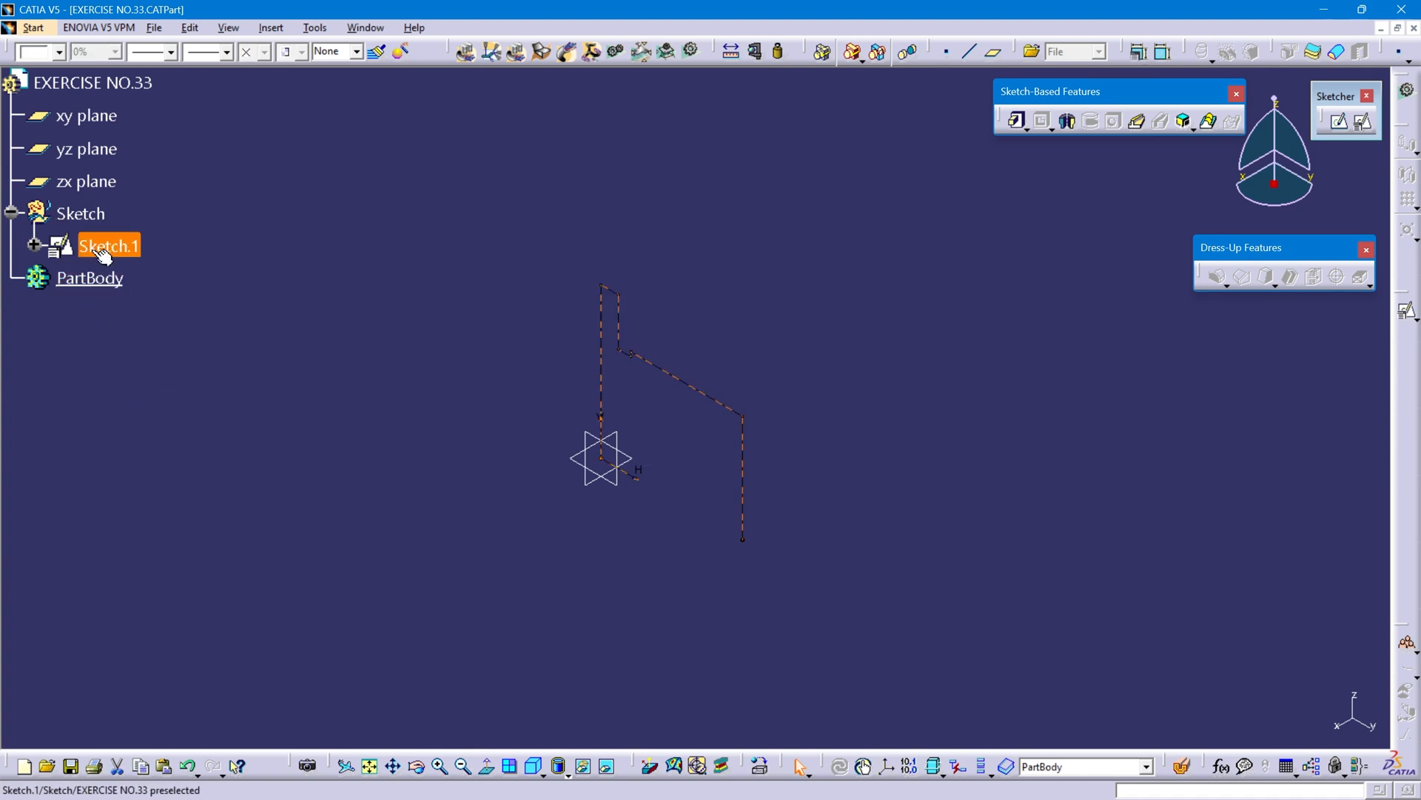
left_click(1068, 122)
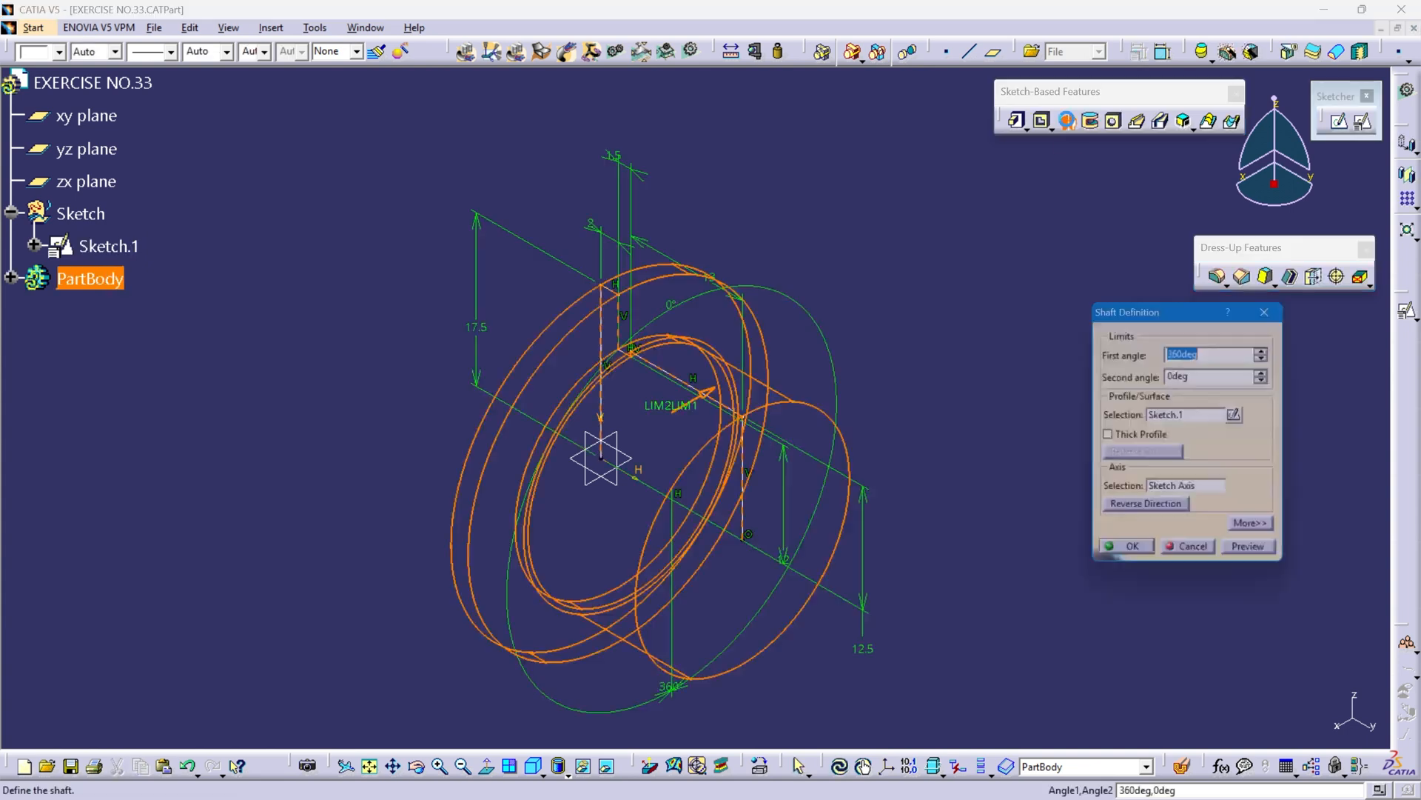
left_click(1126, 558)
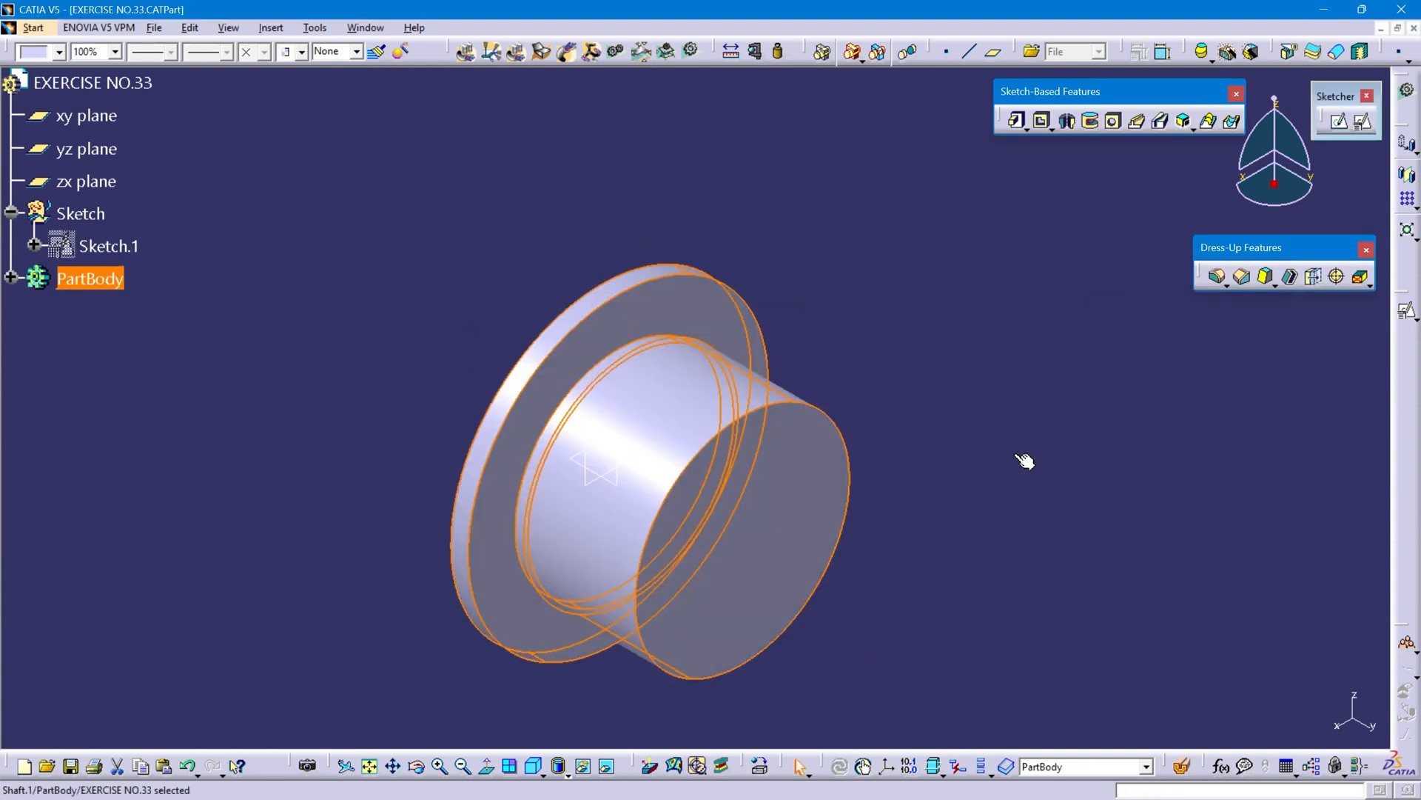
mouse_move(836, 439)
middle_mouse_down()
mouse_move(900, 455)
mouse_move(819, 448)
middle_mouse_up()
Step: In the PDF, box the tapered and threaded shaft portion and both view labels, and mark the two offset centerlines in each view
key("alt+Tab")
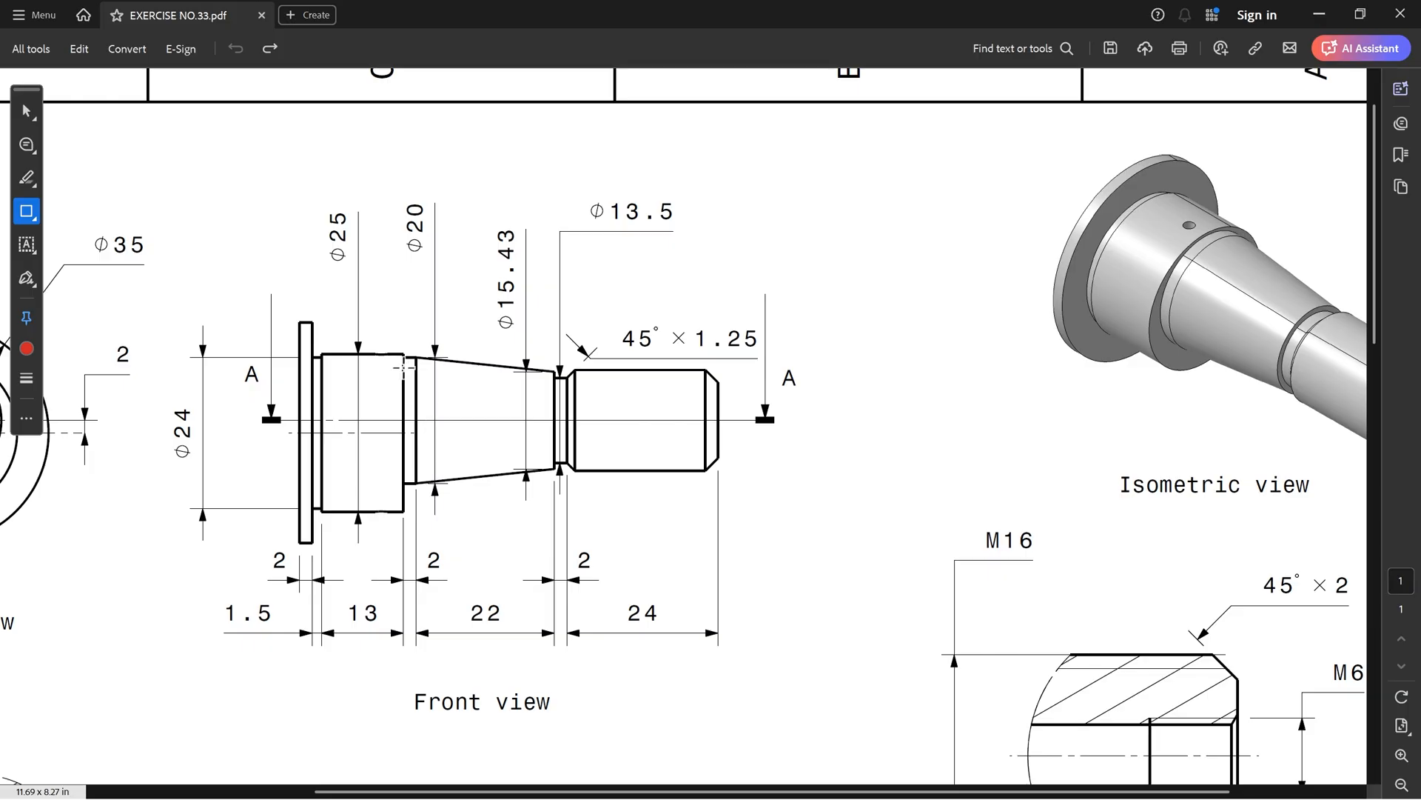
mouse_move(396, 330)
left_mouse_down()
mouse_move(755, 469)
mouse_move(760, 498)
left_mouse_up()
left_click_drag(401, 685, 575, 716)
scroll(492, 647, "left", 3, "shift")
left_click_drag(85, 603, 258, 642)
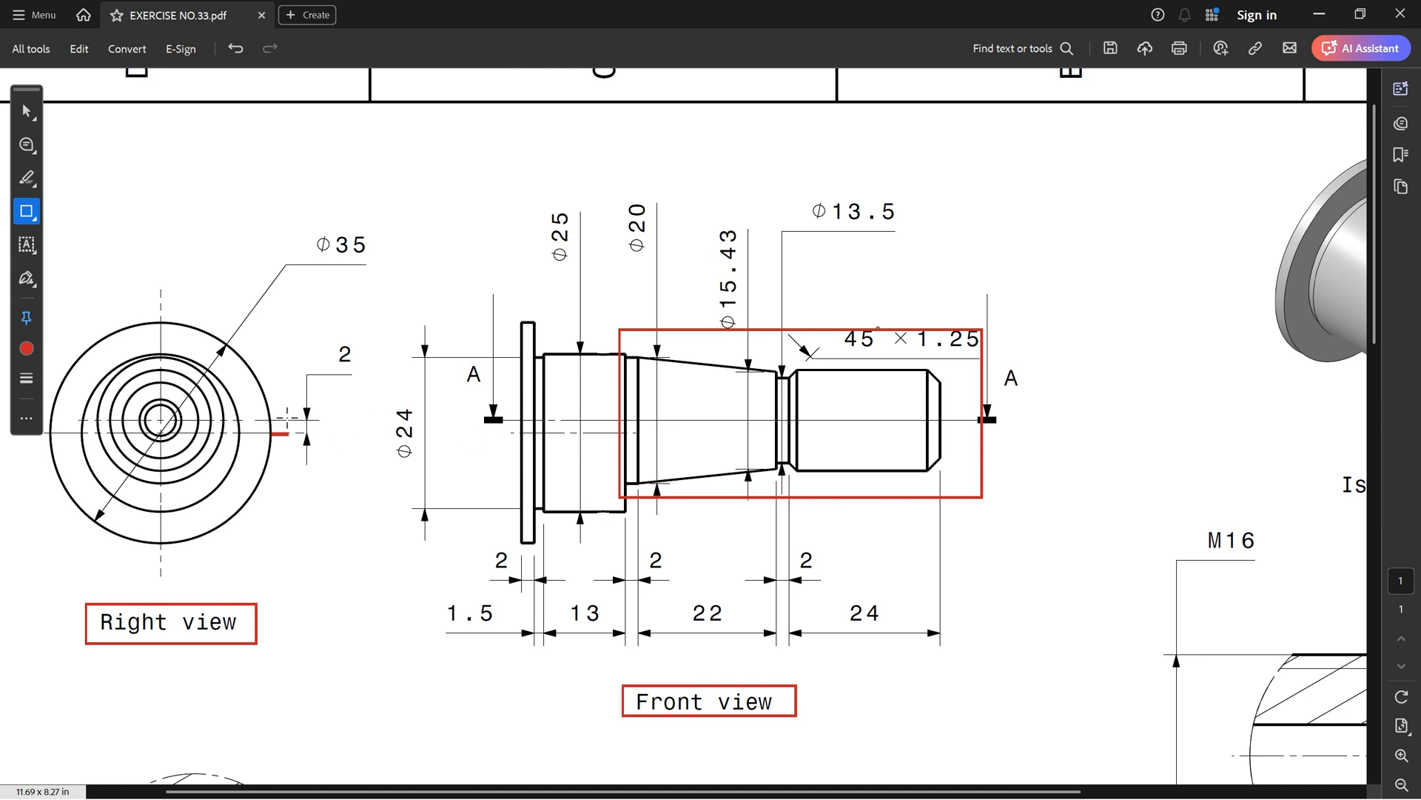
left_click_drag(505, 434, 521, 436)
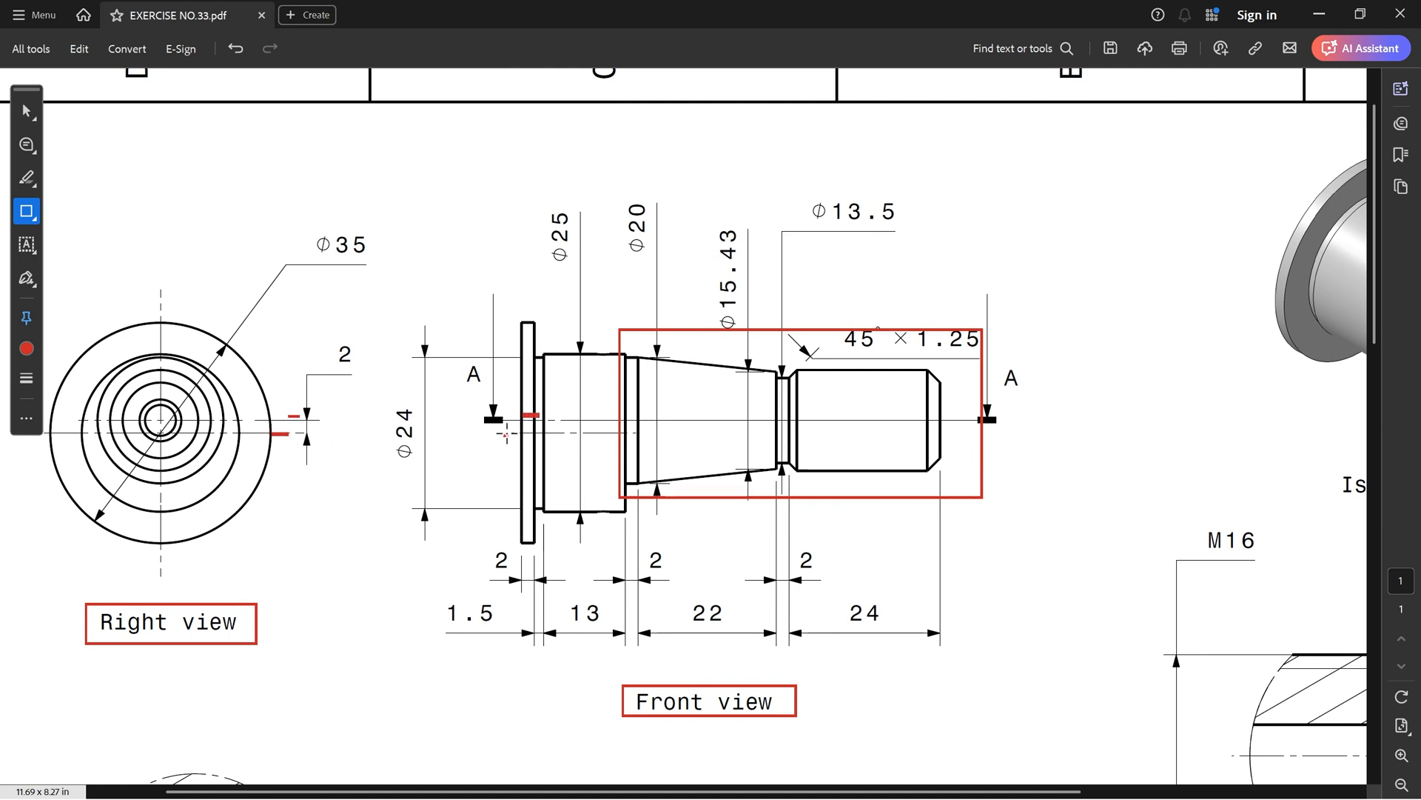
Step: Link the matching centerlines of the right and front views with freehand curves, circle the 2 mm offset, and undo the markup
left_click(34, 219)
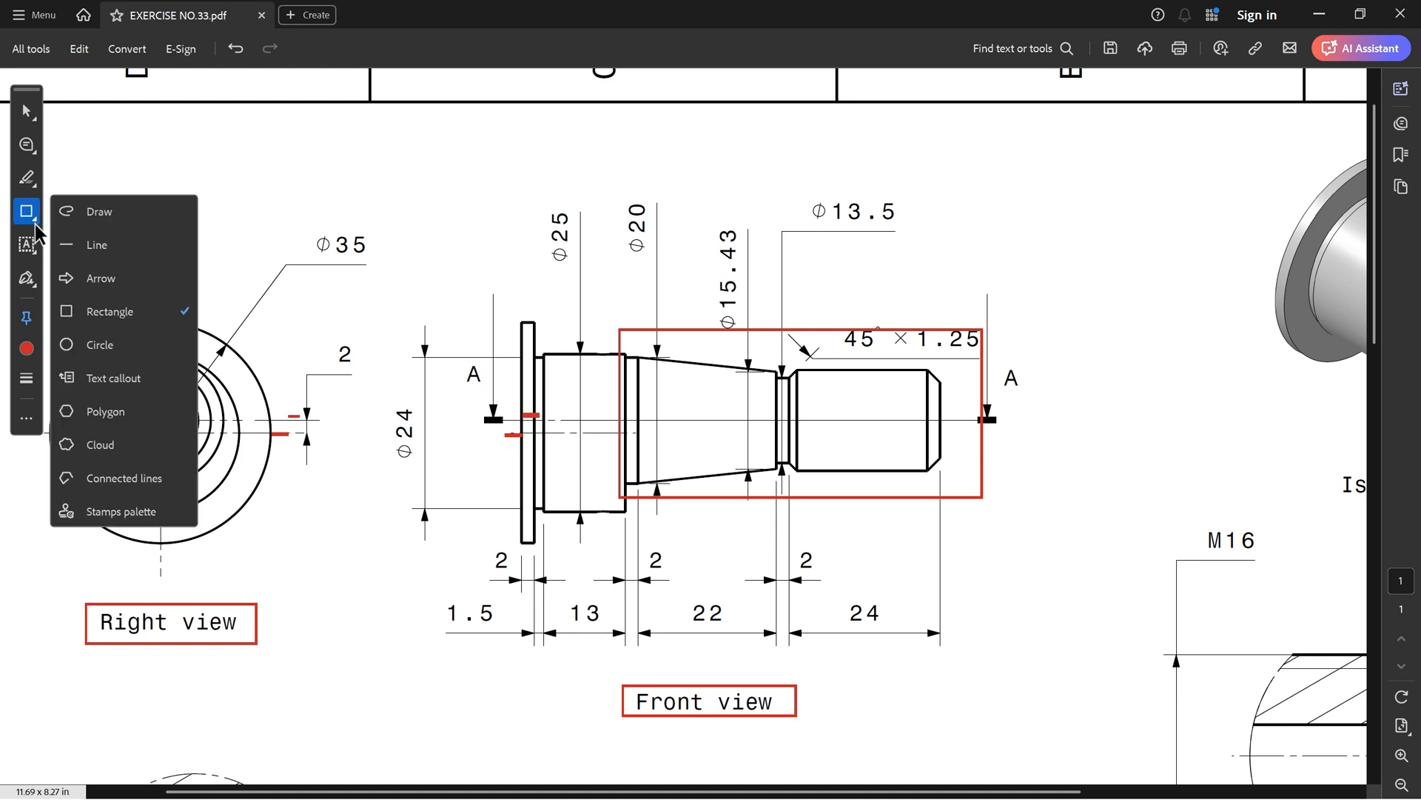
left_click(106, 211)
mouse_move(284, 442)
left_mouse_down()
mouse_move(393, 490)
mouse_move(503, 446)
left_mouse_up()
mouse_move(393, 511)
left_mouse_down()
mouse_move(372, 544)
mouse_move(396, 522)
mouse_move(400, 556)
left_mouse_up()
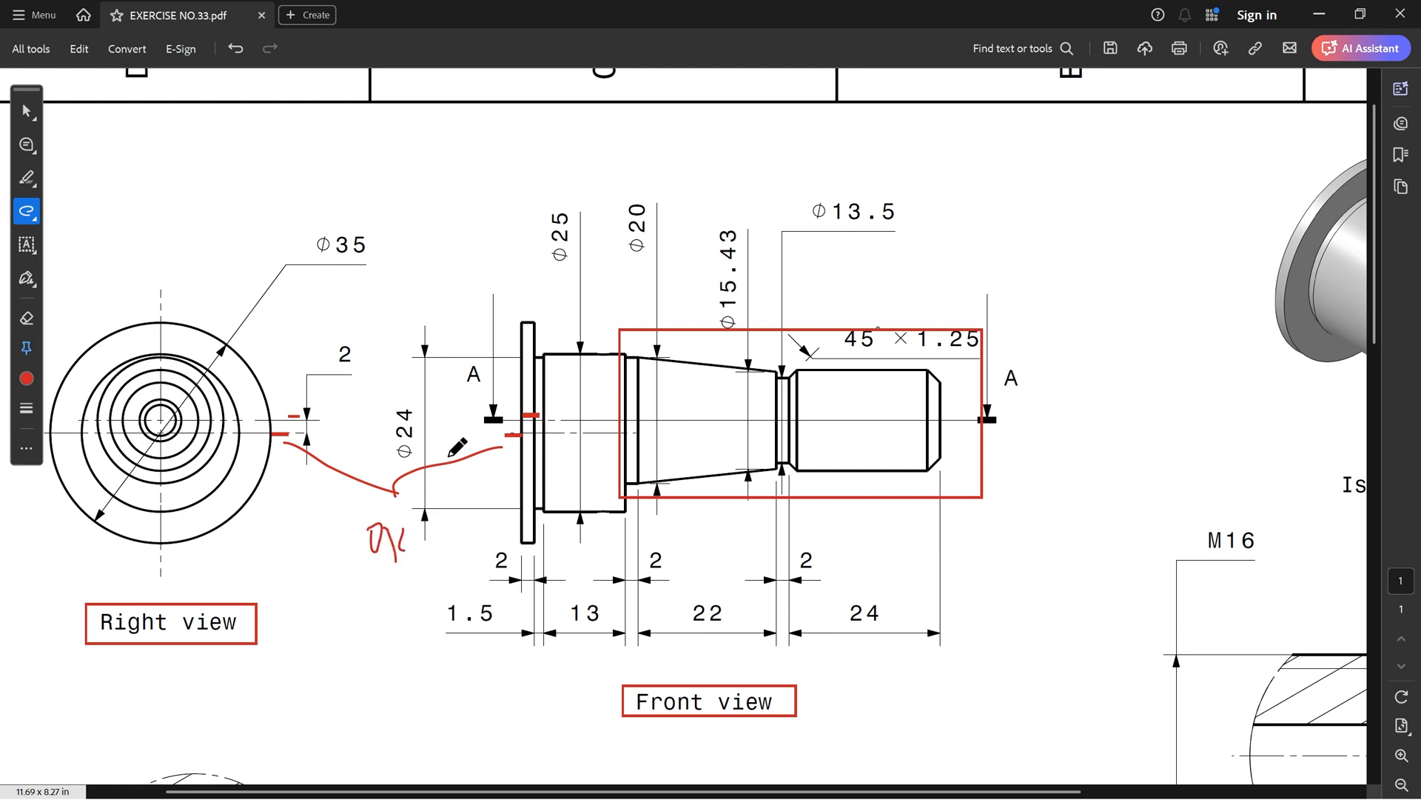
left_click_drag(312, 412, 361, 386)
left_click_drag(503, 410, 374, 393)
mouse_move(364, 337)
left_mouse_down()
mouse_move(347, 366)
mouse_move(359, 342)
left_mouse_up()
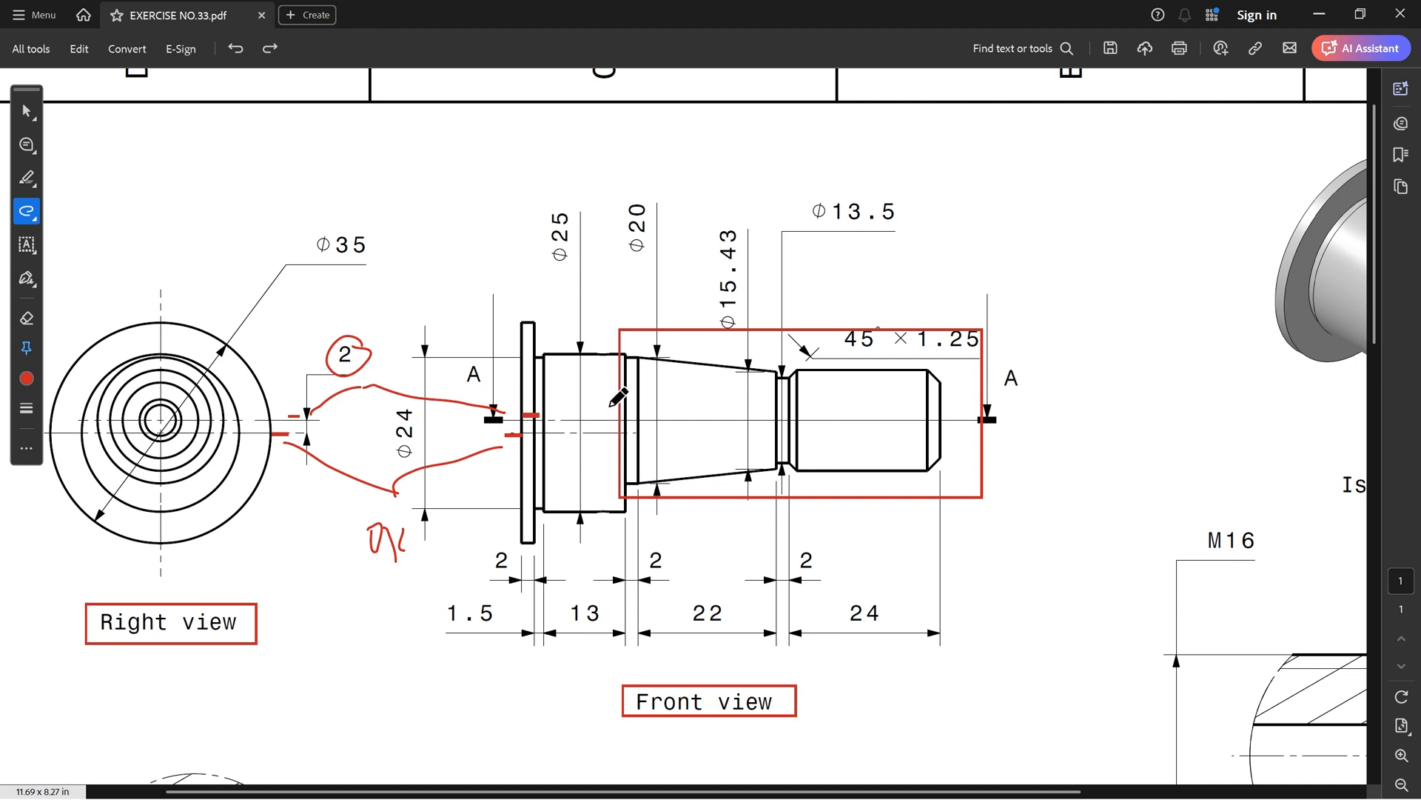
key("ctrl+z")
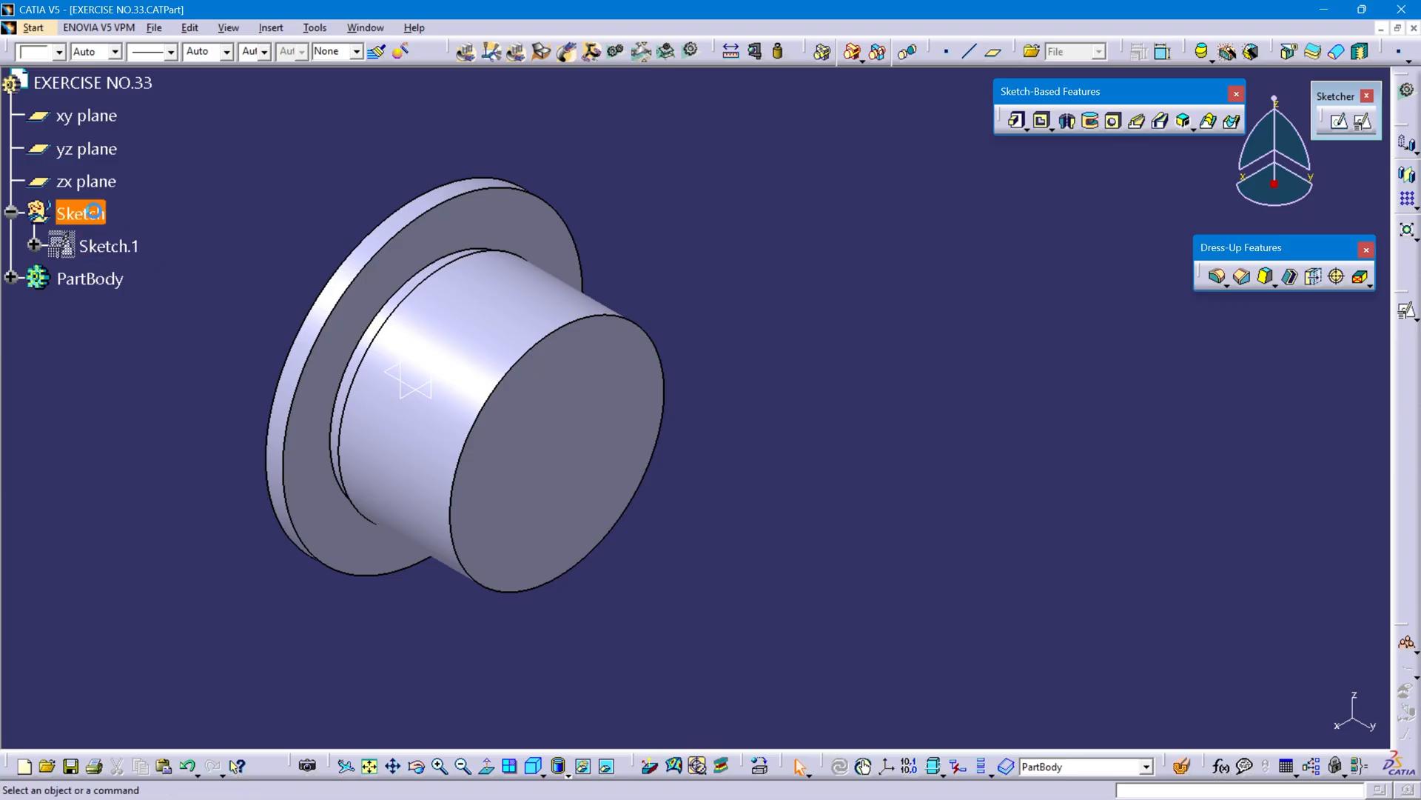
Step: Return to CATIA V5 and make the Sketch geometrical set the in-work object
right_click(95, 215)
left_click(151, 331)
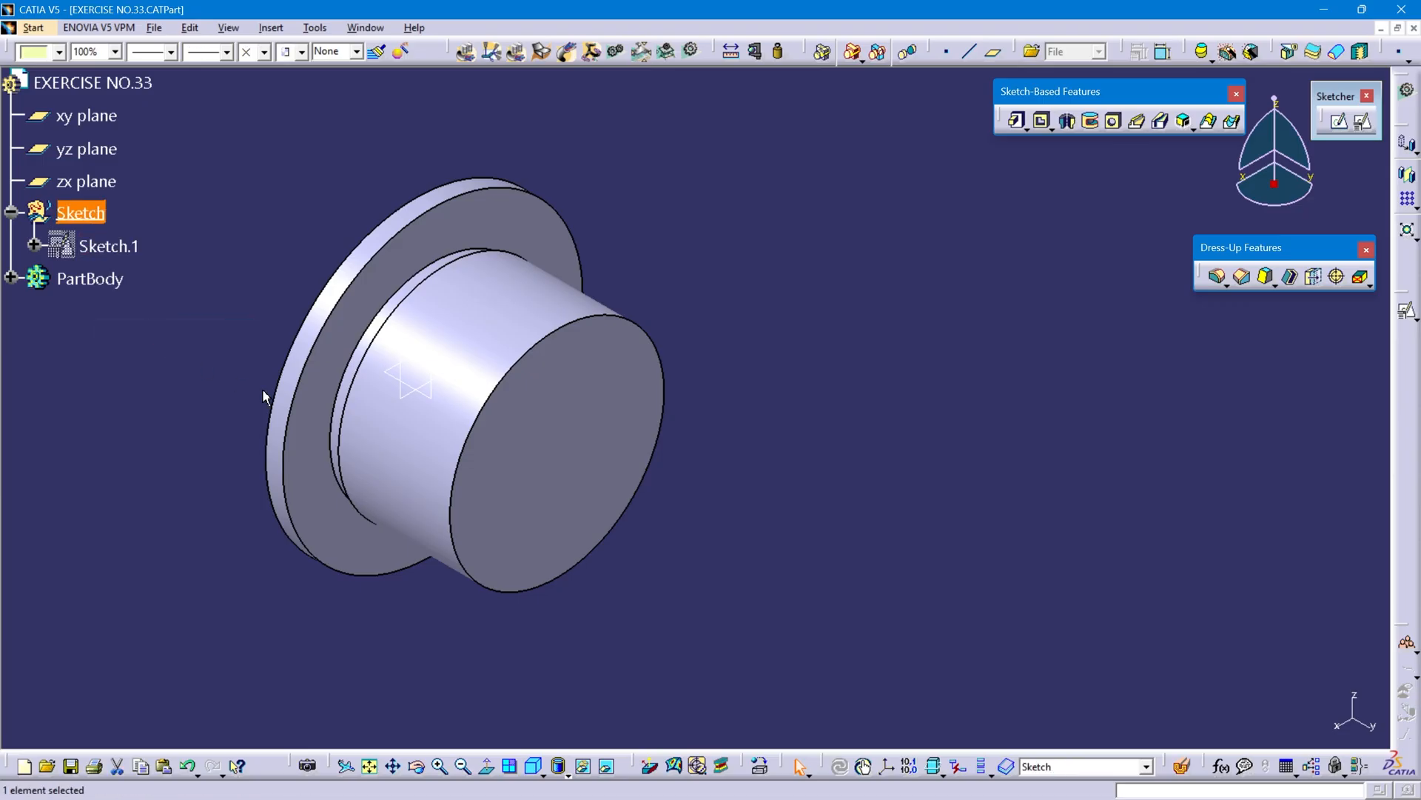
Step: Create a positioned sketch on the yz plane, keeping the implicit origin and orientation
left_click(443, 403)
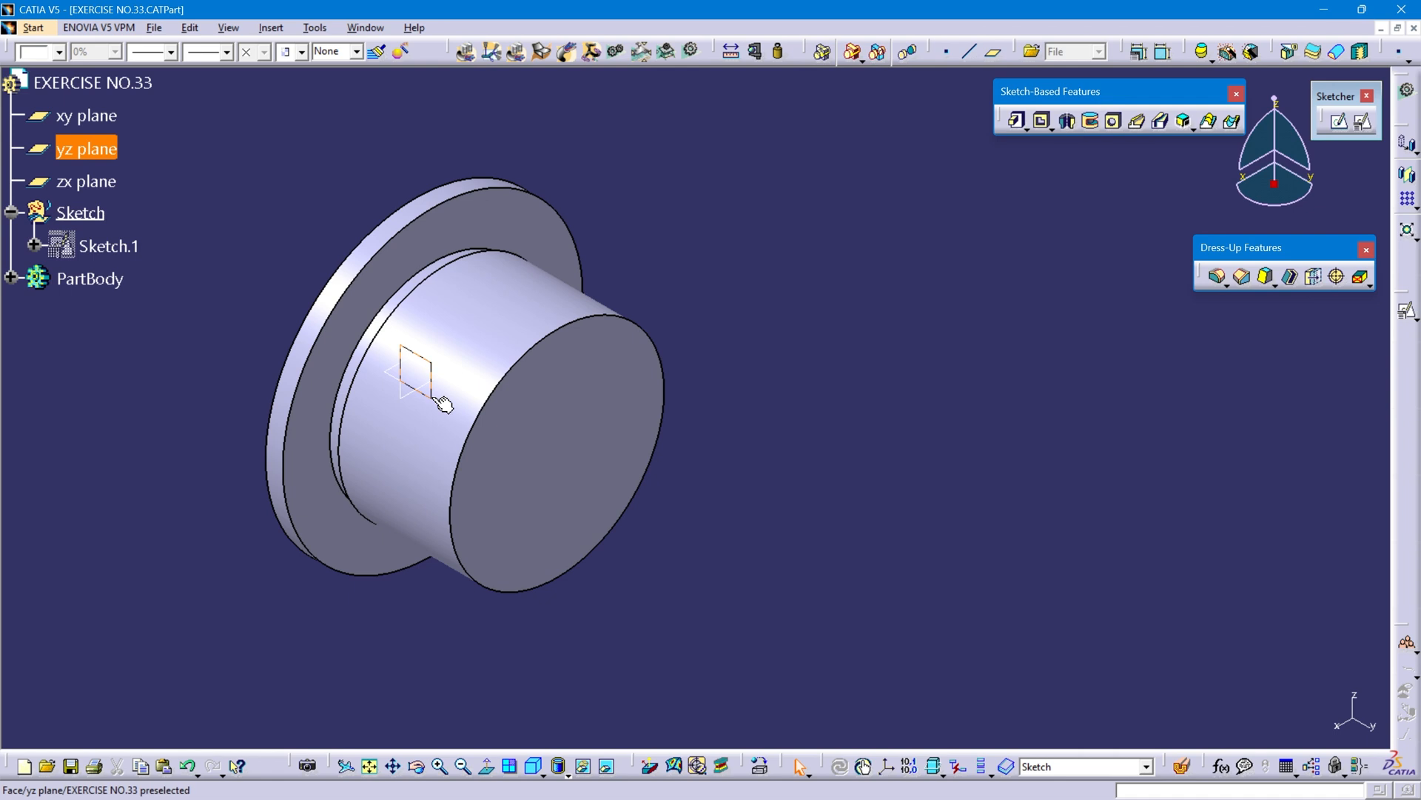
left_click(1364, 122)
left_click(1281, 727)
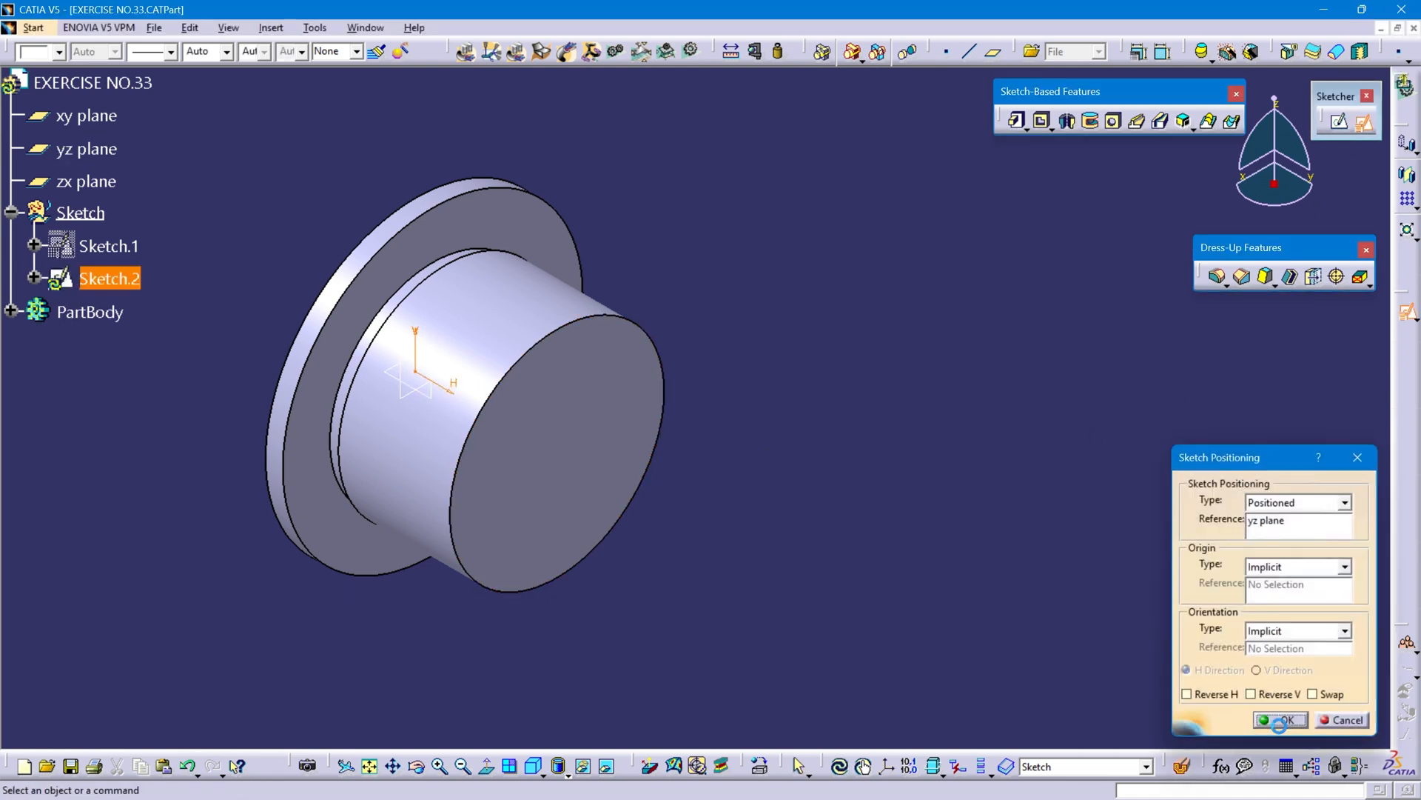
mouse_move(719, 568)
middle_mouse_down()
mouse_move(747, 483)
mouse_move(727, 489)
middle_mouse_up()
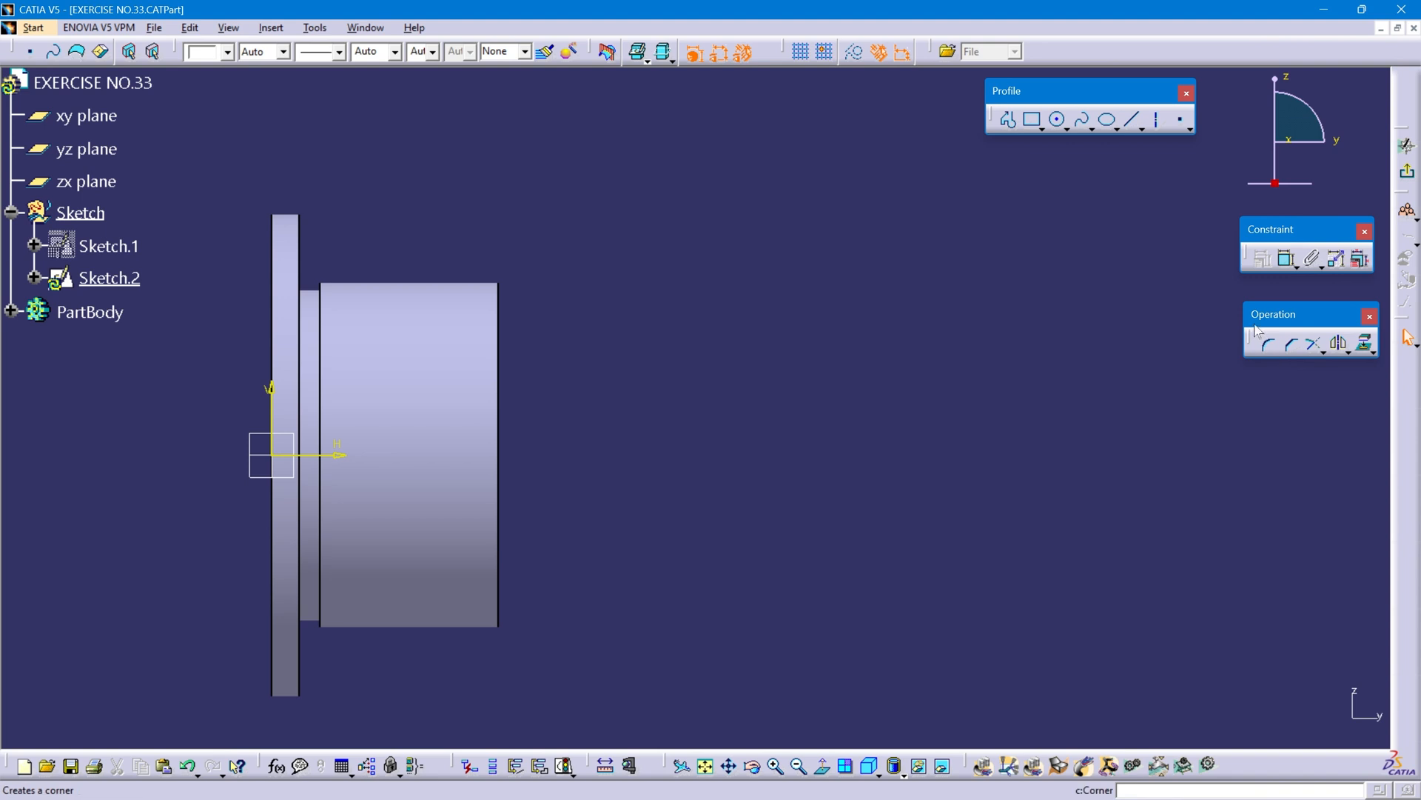
Step: Project the outer end edge of the collar onto the sketch plane with Project 3D Elements
left_click(1368, 346)
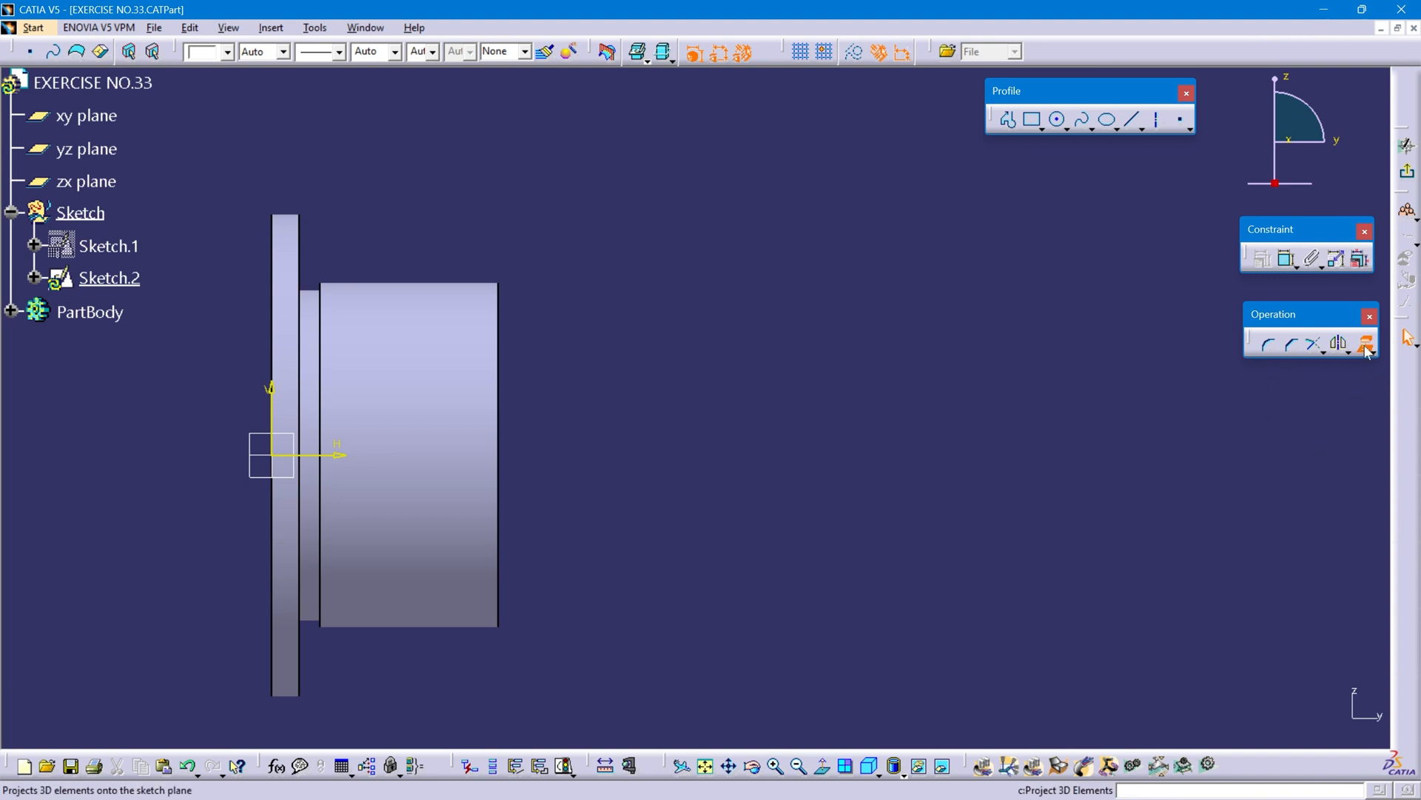
left_click(499, 500)
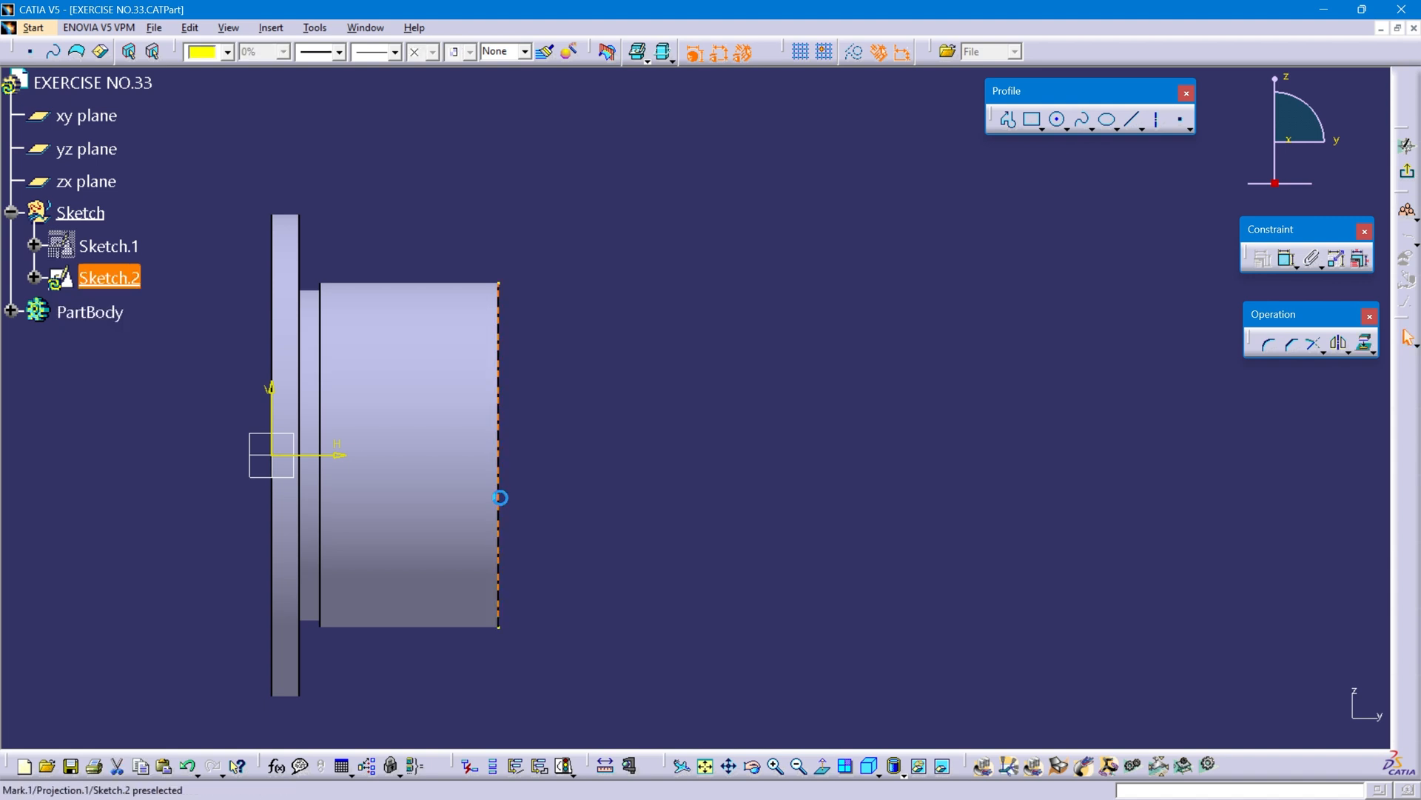
left_click(880, 494)
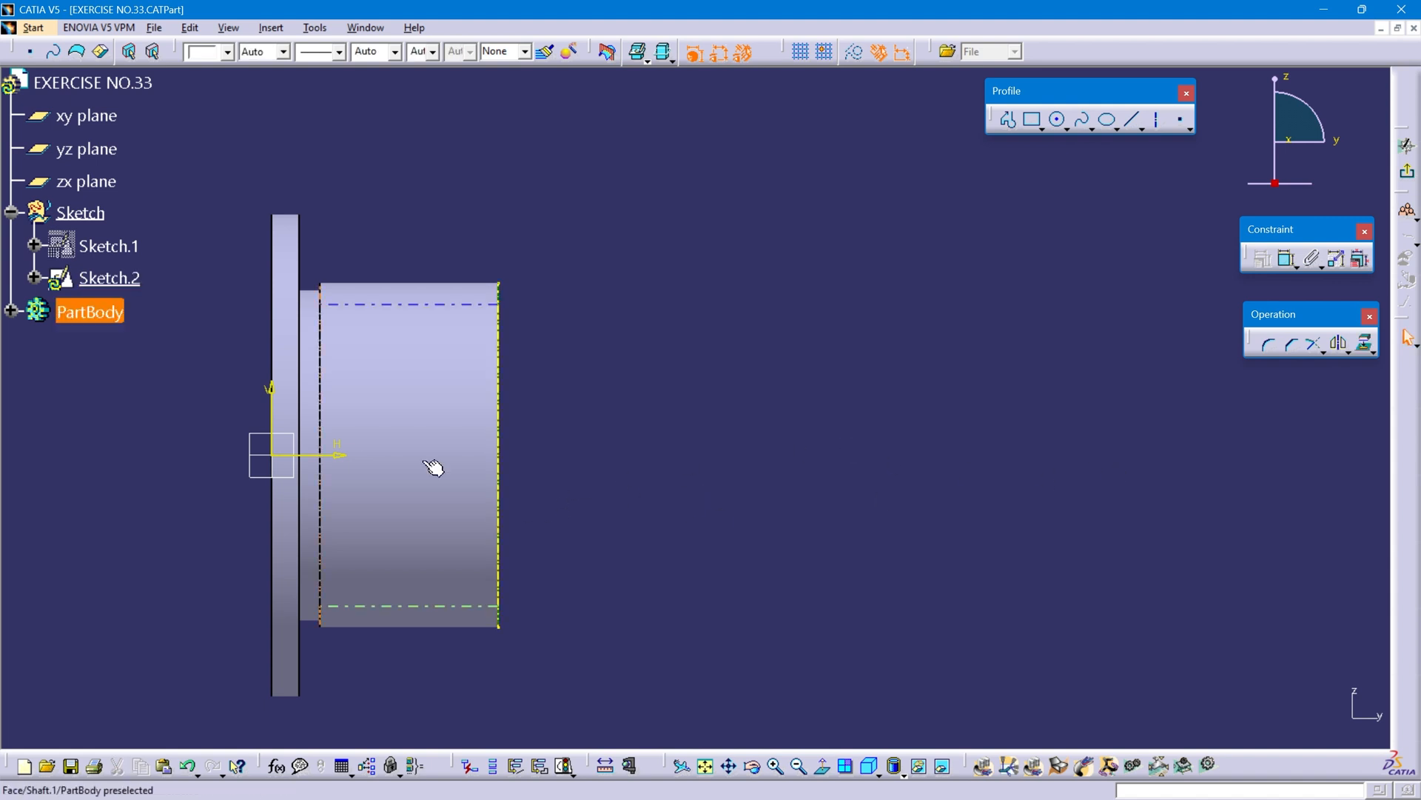
Step: Hide PartBody so that only the sketch geometry is displayed
left_click(90, 312)
right_click(89, 312)
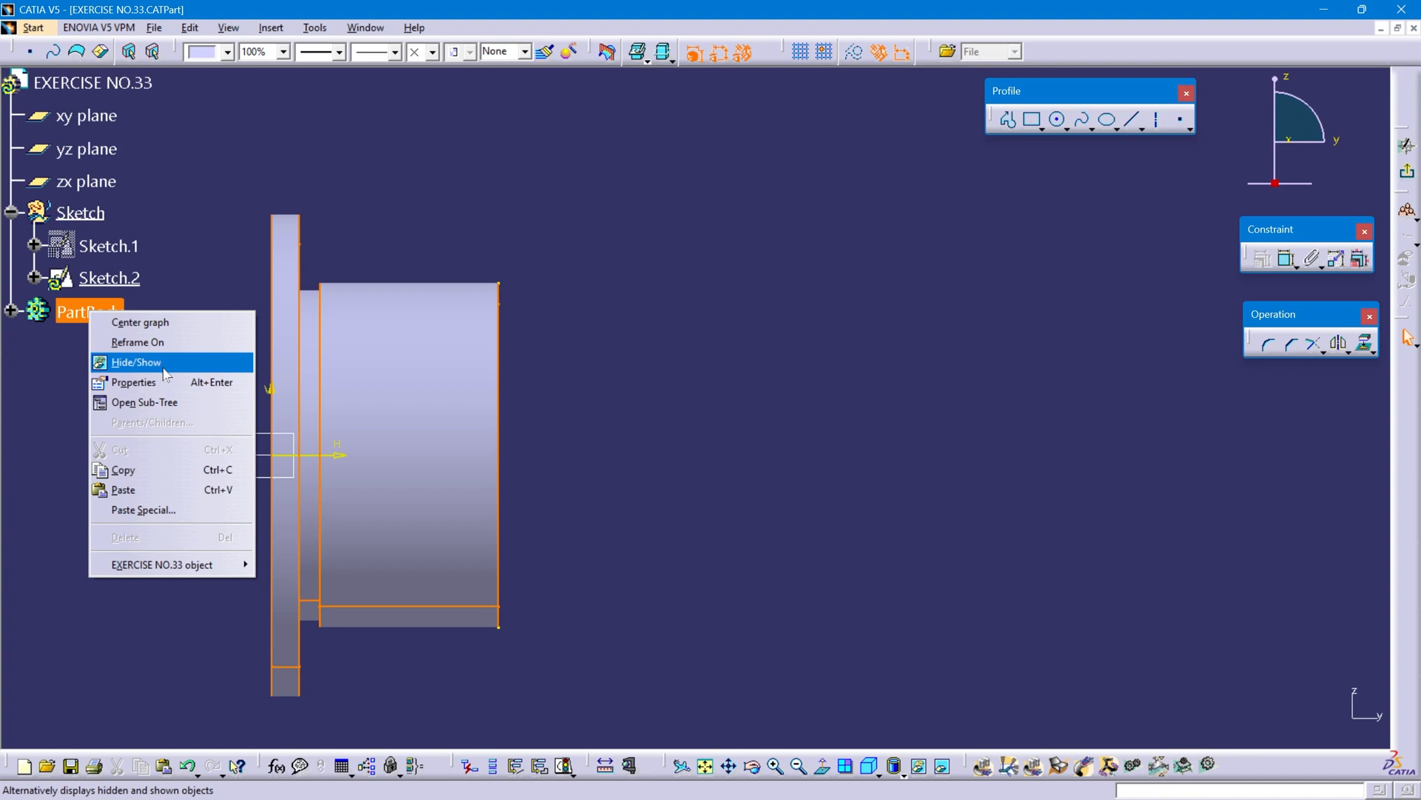
left_click(136, 362)
middle_click_drag(745, 431, 781, 426)
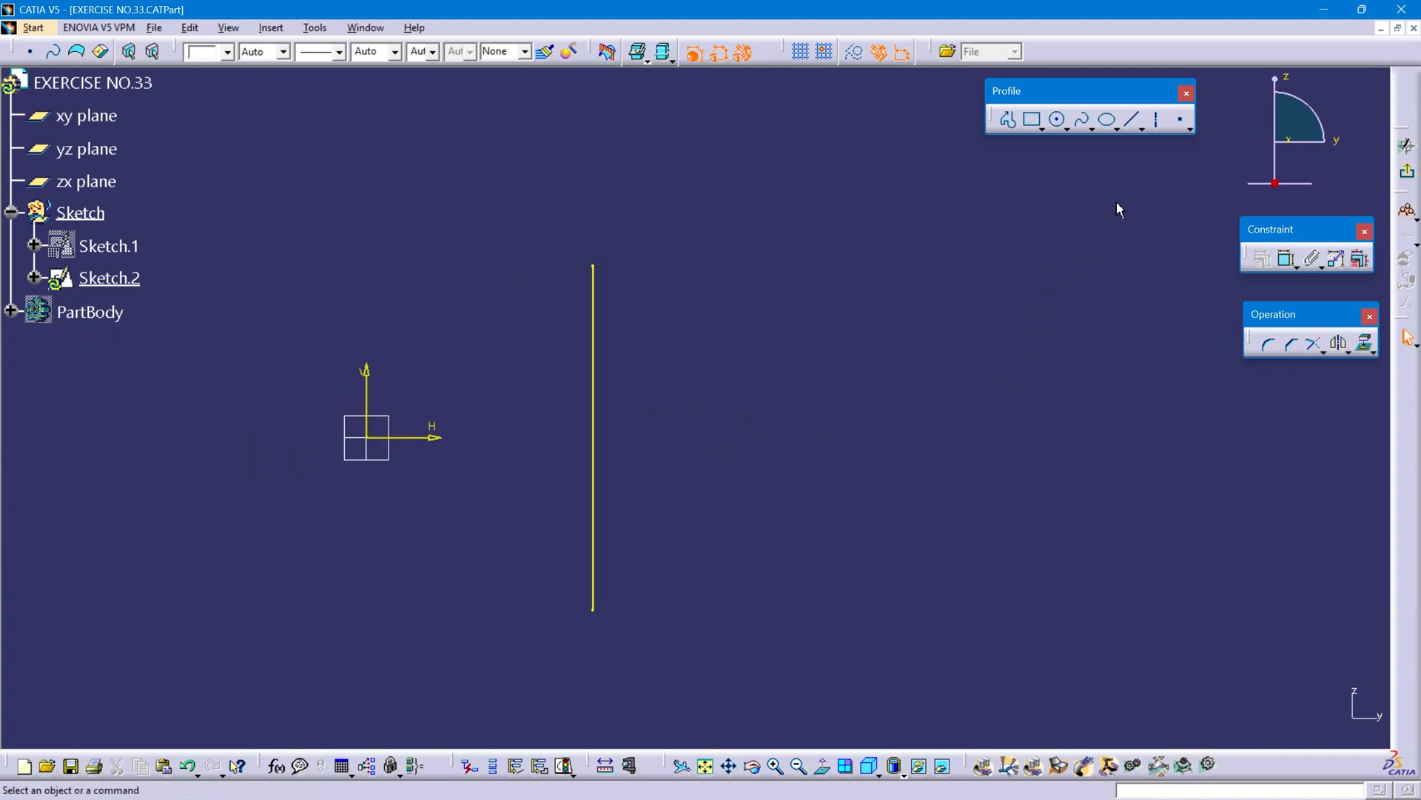
Step: Draw a horizontal axis about 34 mm long, starting on the vertical sketch axis just above the origin
left_click(1159, 122)
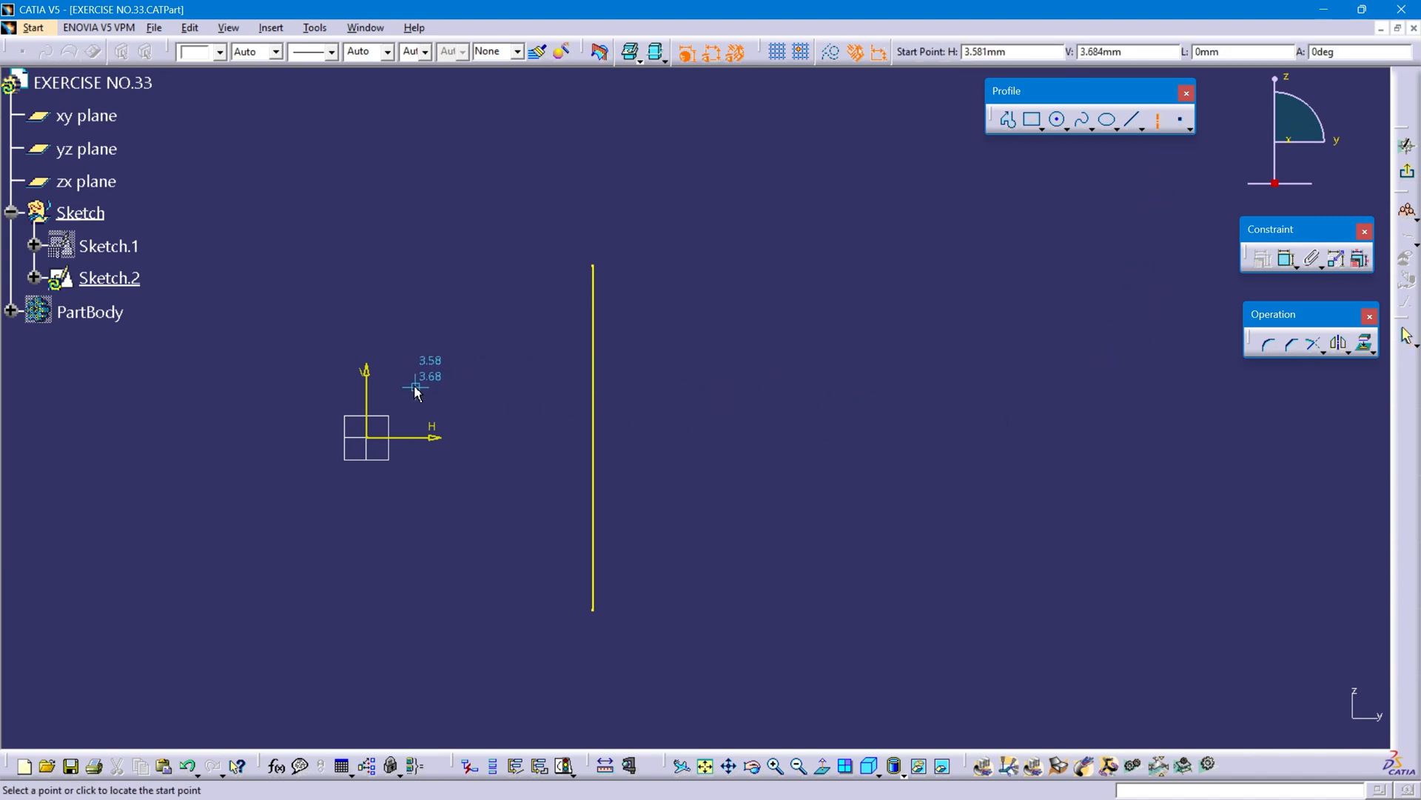
left_click(367, 393)
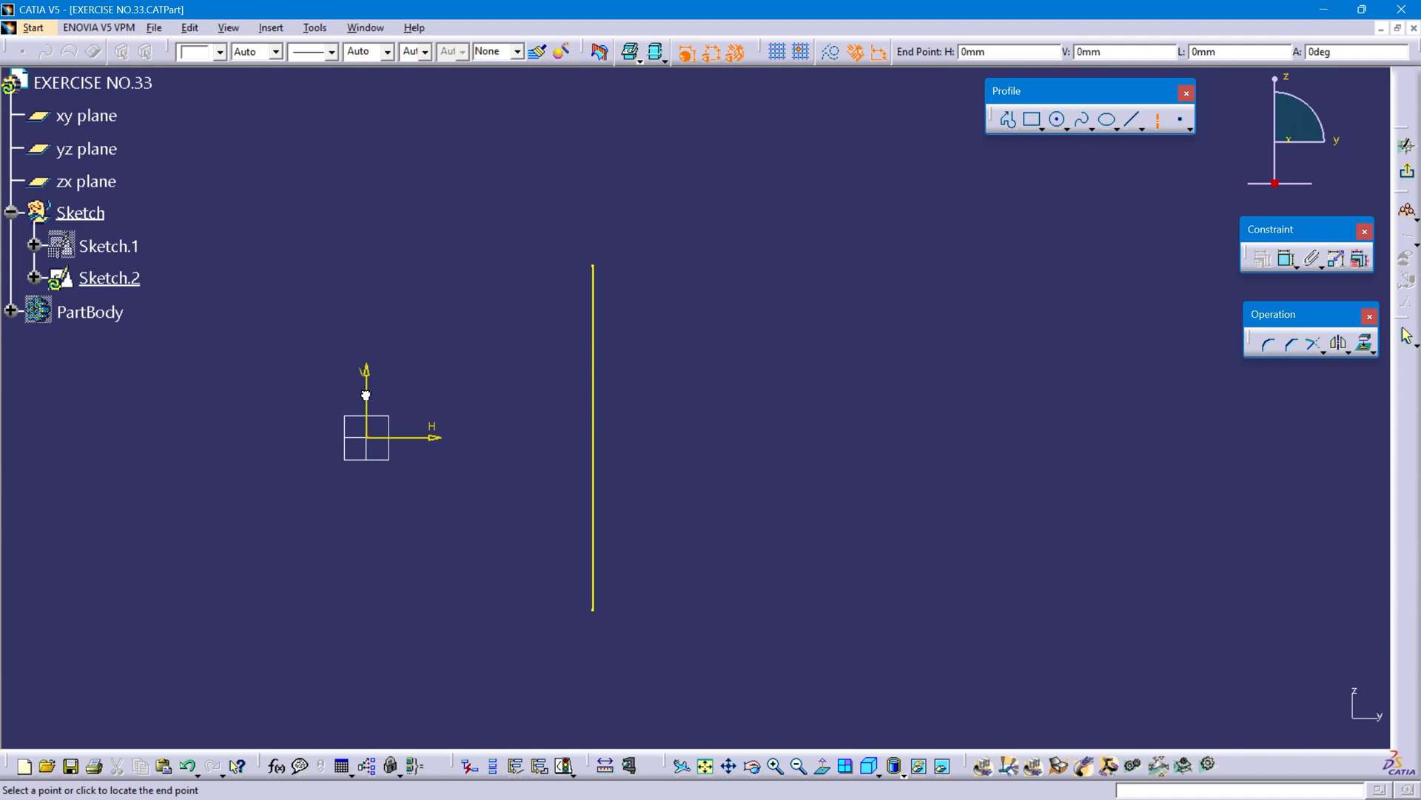
left_click(837, 391)
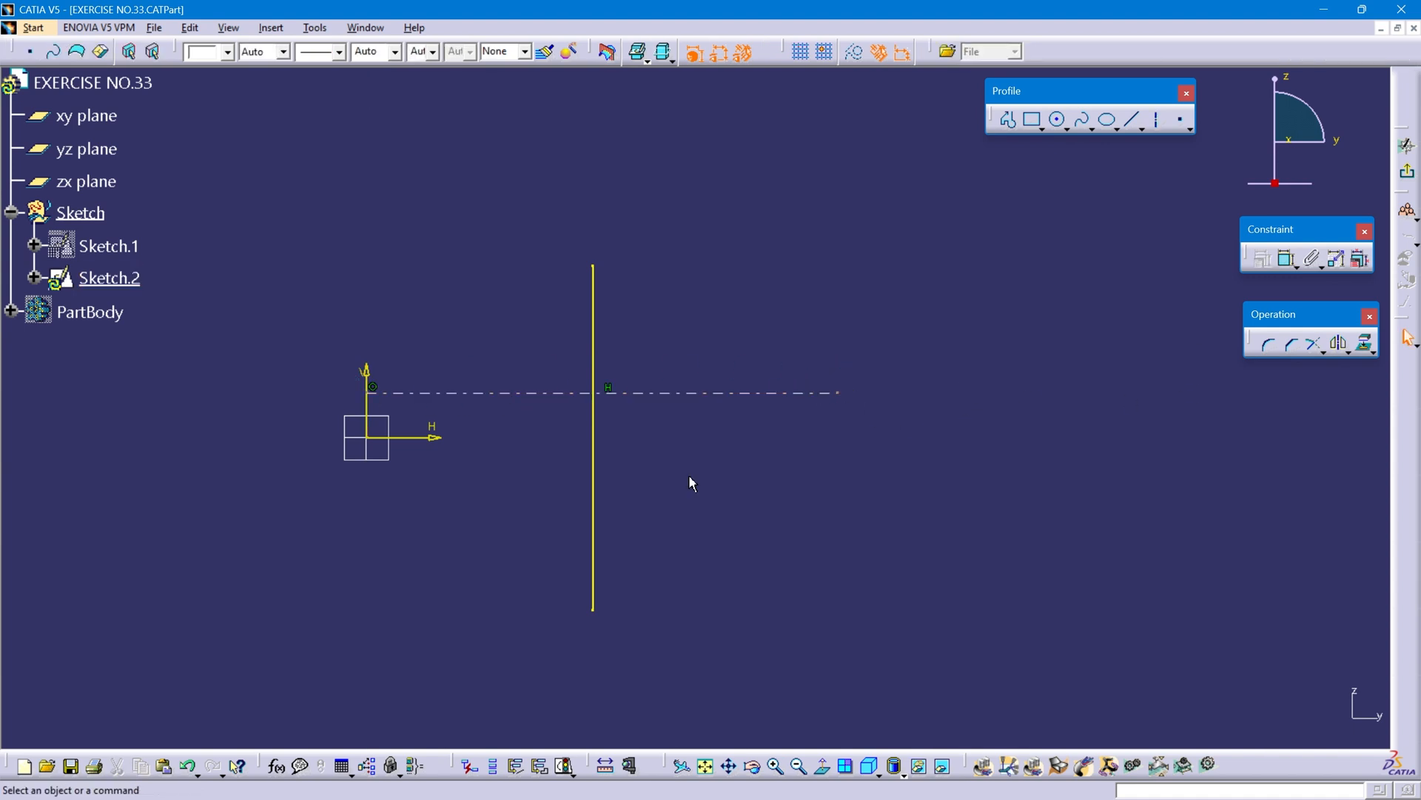
Step: Dimension the offset between the horizontal sketch axis and the drawn axis, and set it to 2 mm
left_click(1286, 258)
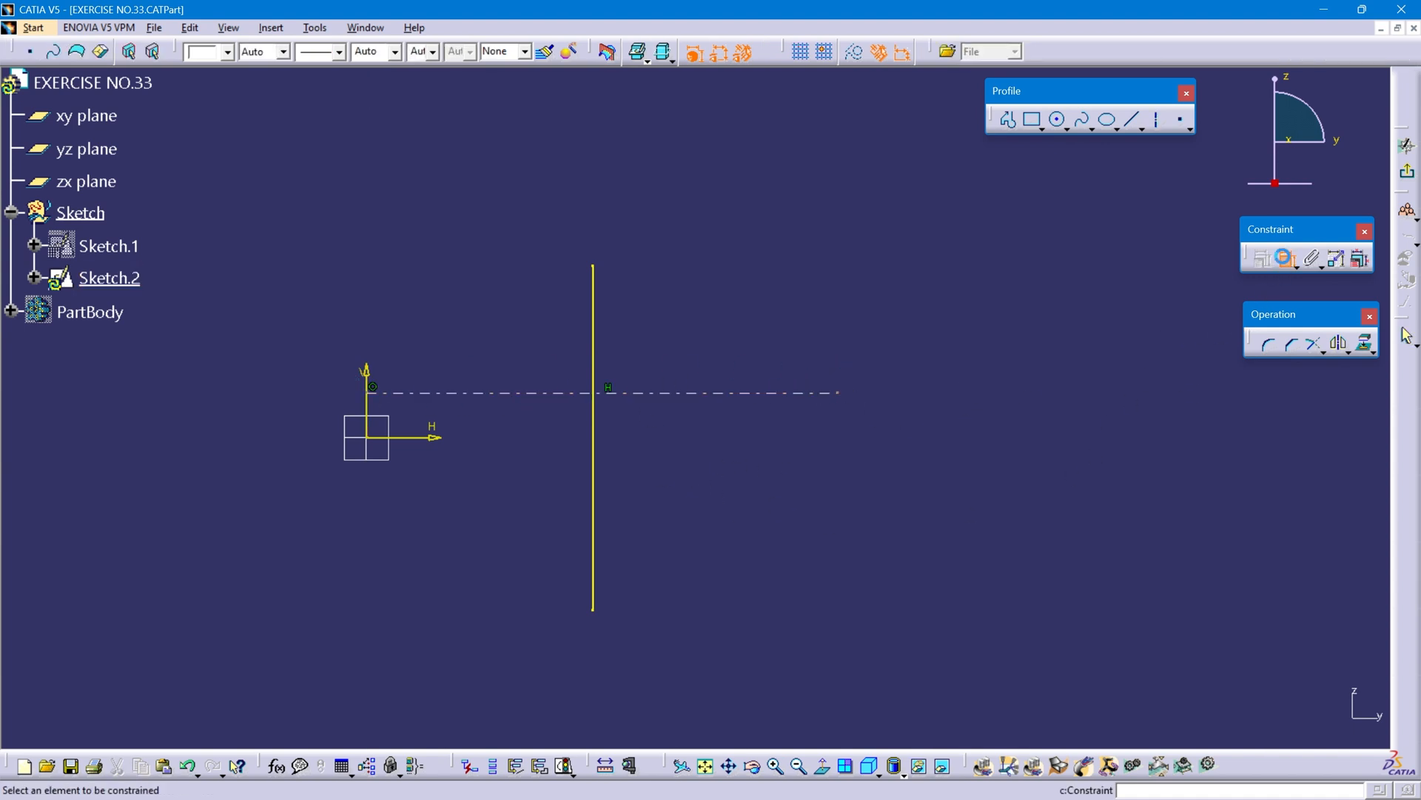
left_click(421, 437)
left_click(464, 393)
left_click(273, 293)
double_click(273, 293)
type("2")
key("Return")
Step: Dimension the length of the drawn axis and set it to 66.5 mm
middle_click_drag(551, 489, 446, 503)
left_click(464, 499)
middle_click_drag(549, 524, 561, 605)
middle_click_drag(727, 588, 726, 584)
middle_click_drag(613, 466, 627, 459)
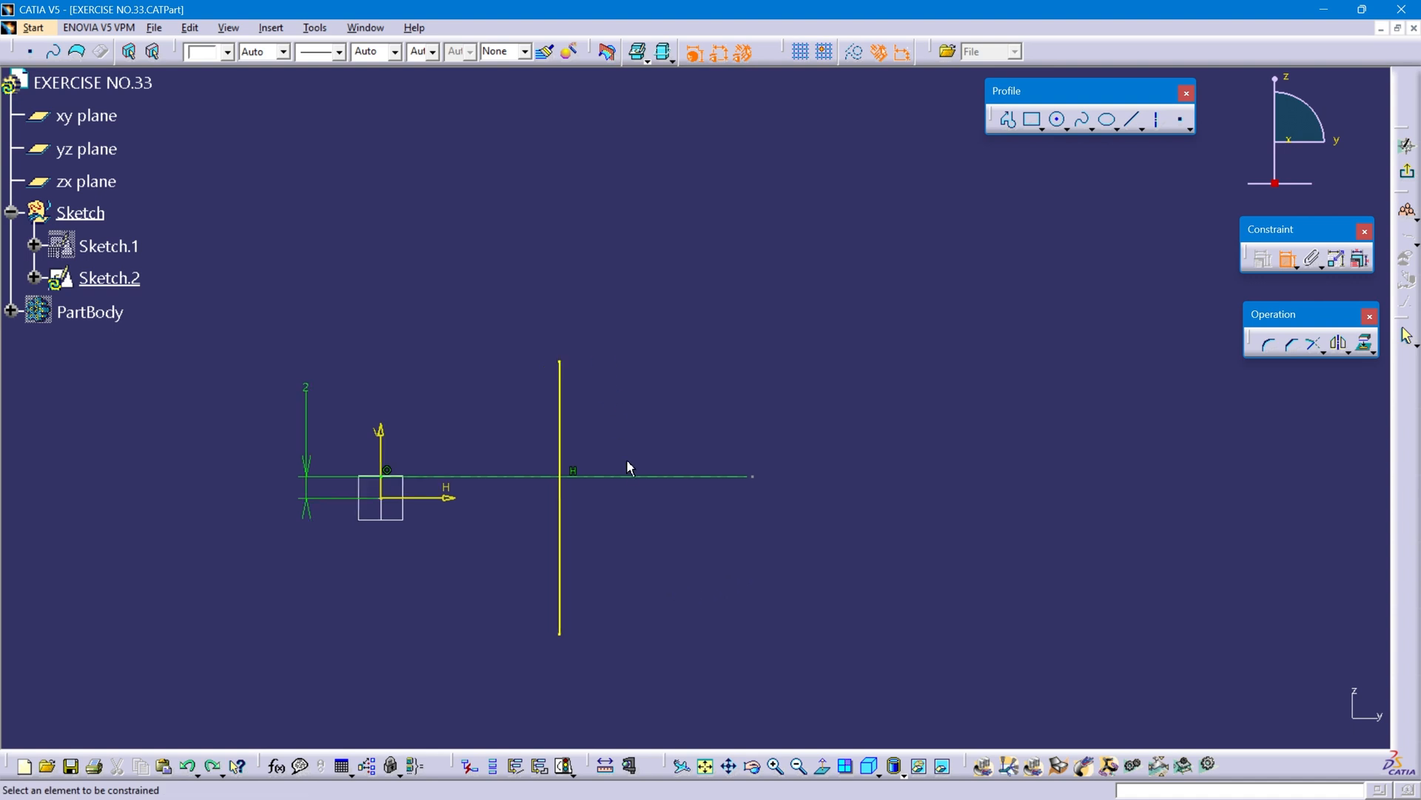
left_click(622, 481)
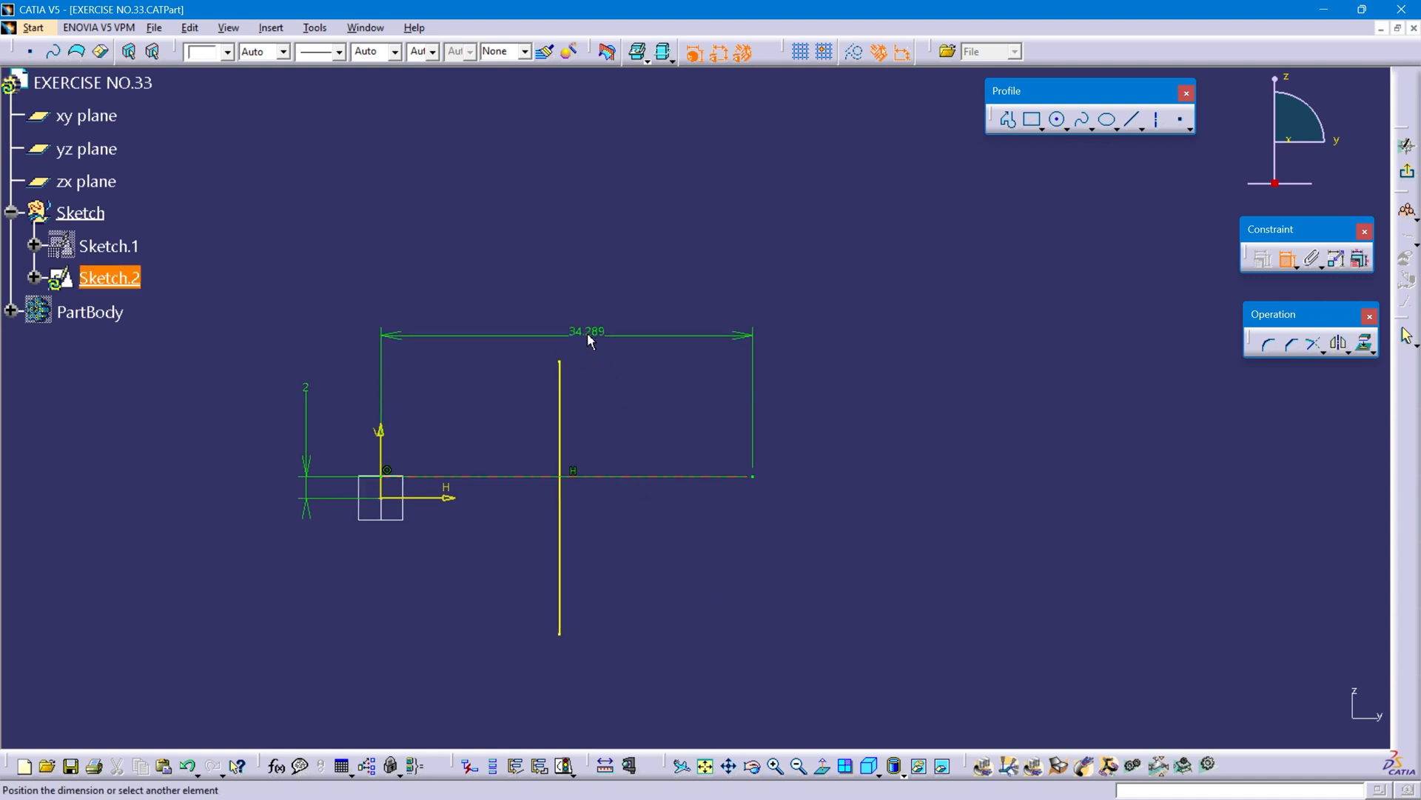
left_click(570, 318)
double_click(566, 317)
type("66.5")
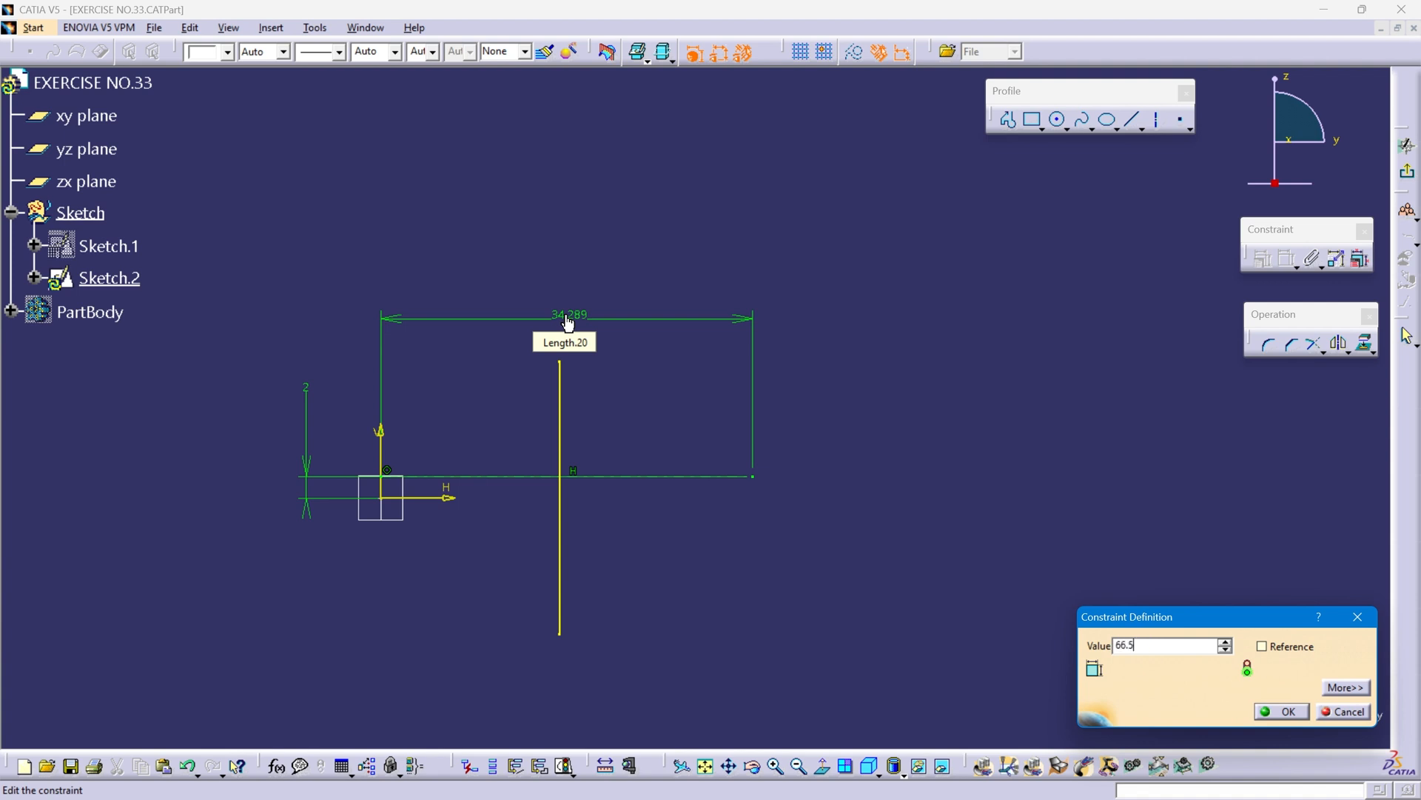
key("Return")
middle_click_drag(632, 290, 580, 264)
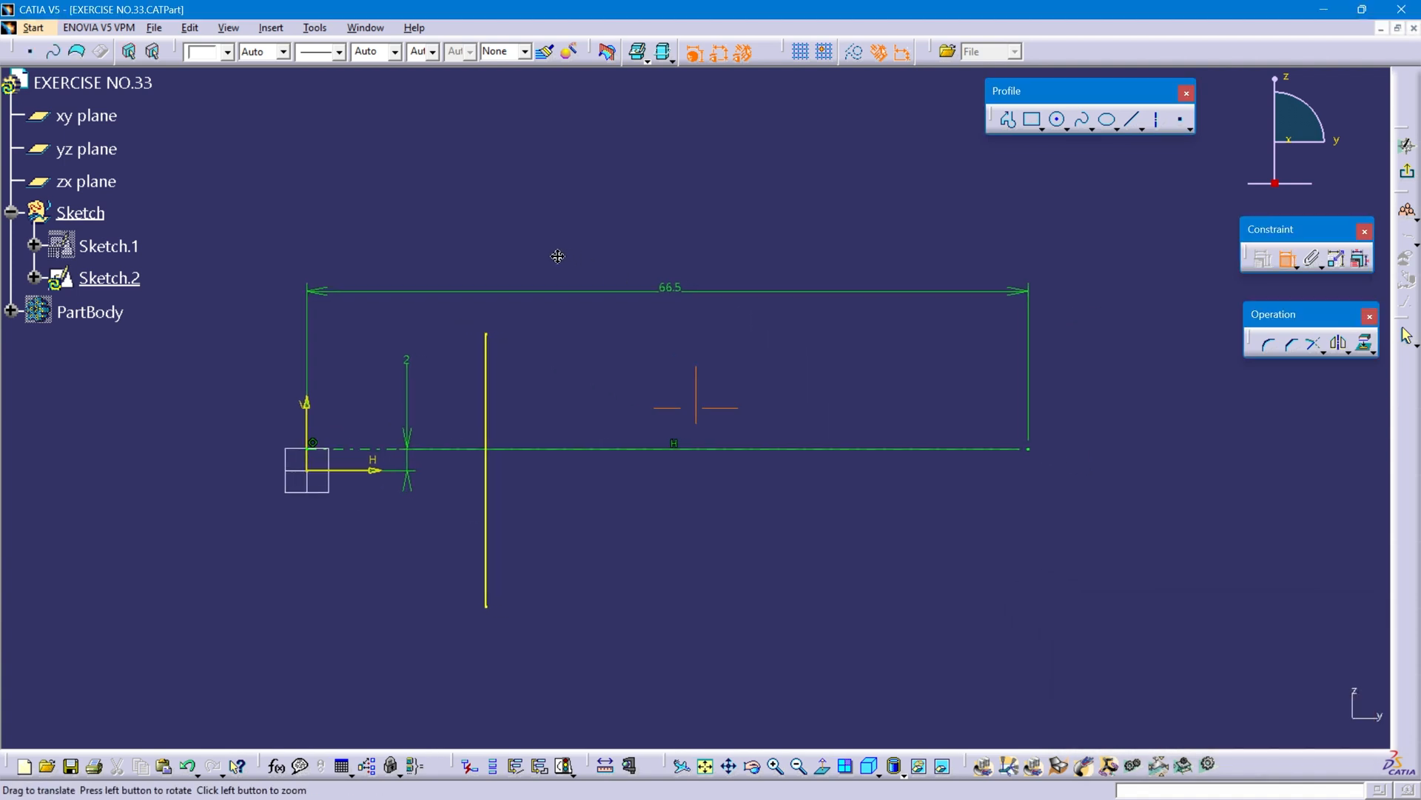
middle_click_drag(608, 314, 648, 282)
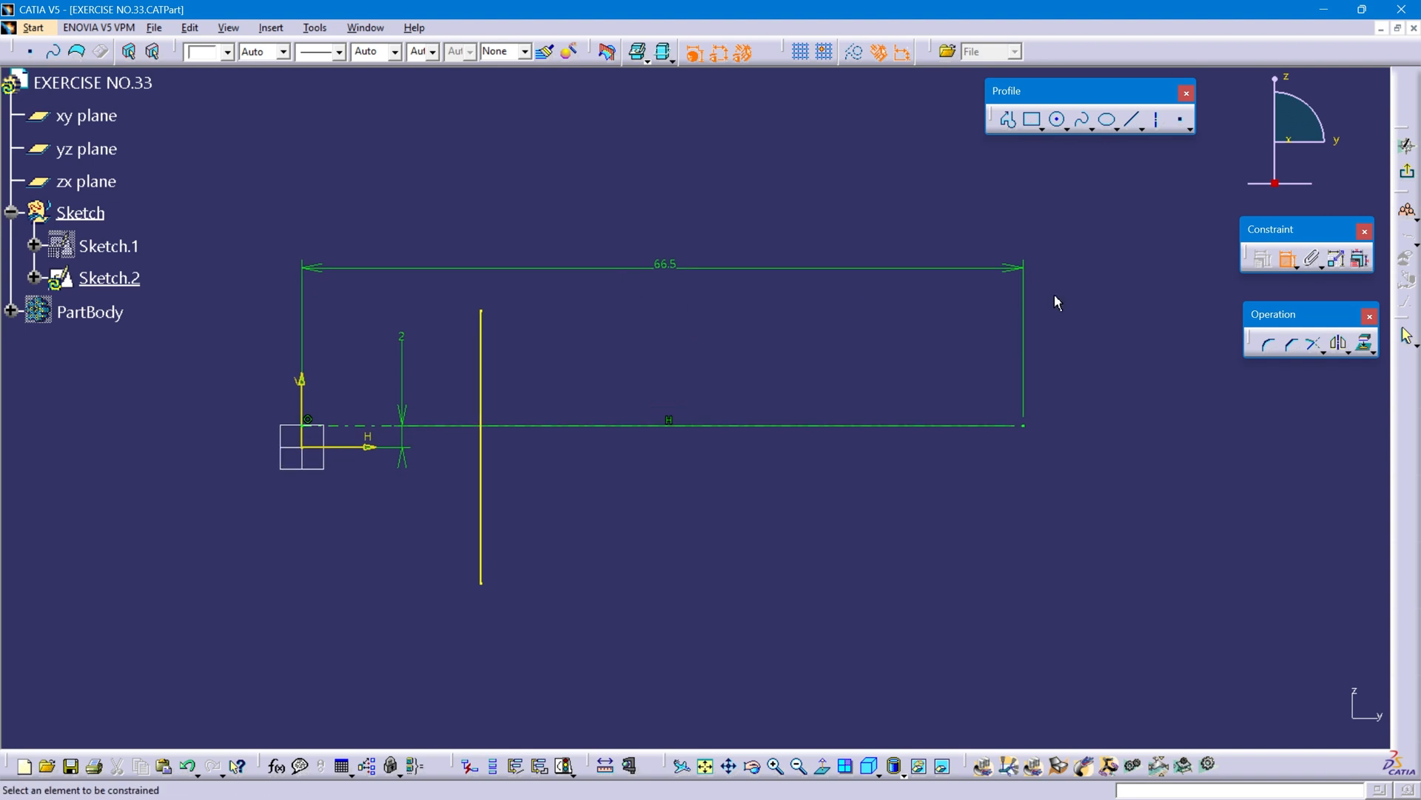
left_click(1289, 261)
Step: Sketch an open half profile from the projected edge to the axis end: about 5 mm land, 12 mm taper, 5 mm groove and a straight length
middle_click_drag(616, 449, 669, 422)
mouse_move(695, 472)
middle_mouse_down()
mouse_move(653, 476)
mouse_move(635, 502)
middle_mouse_up()
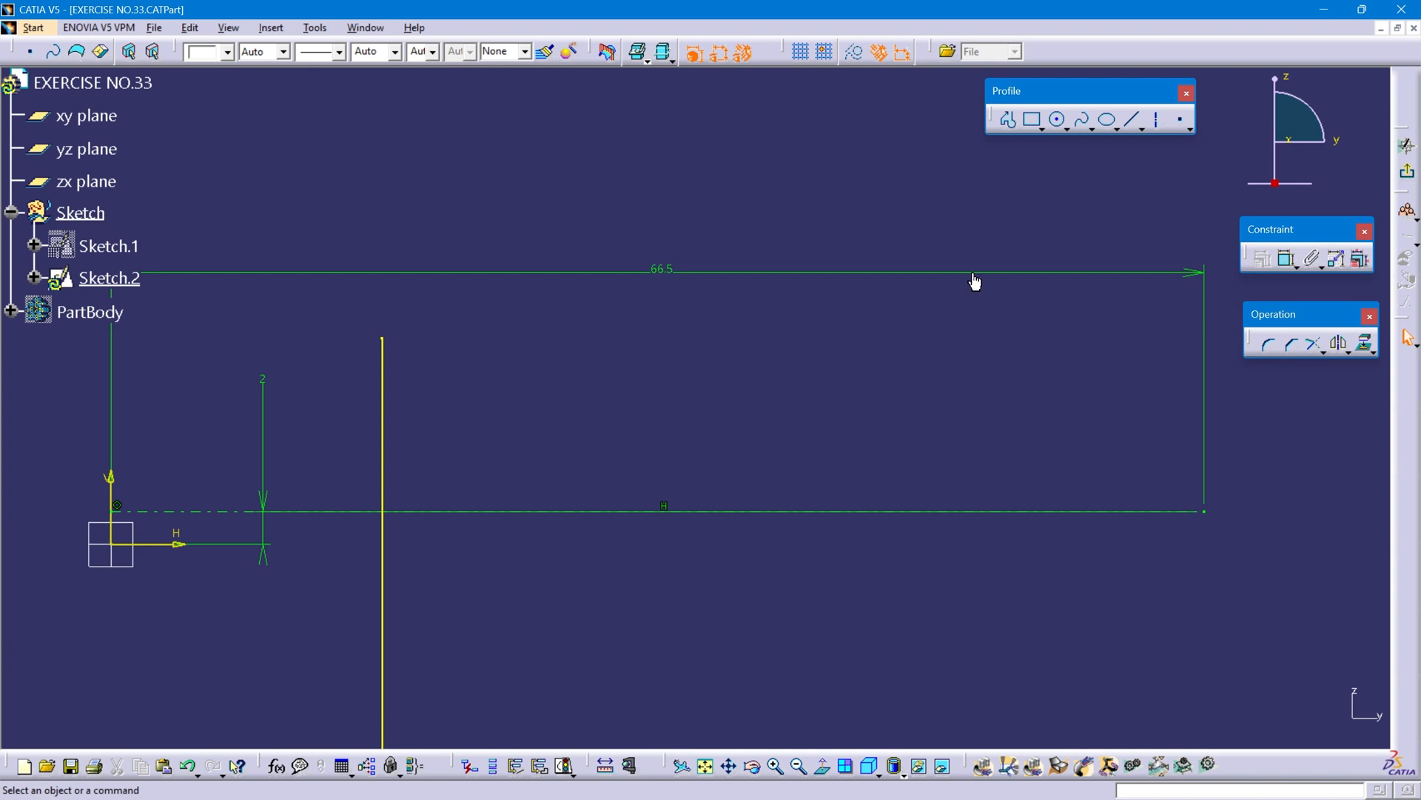
left_click(1011, 127)
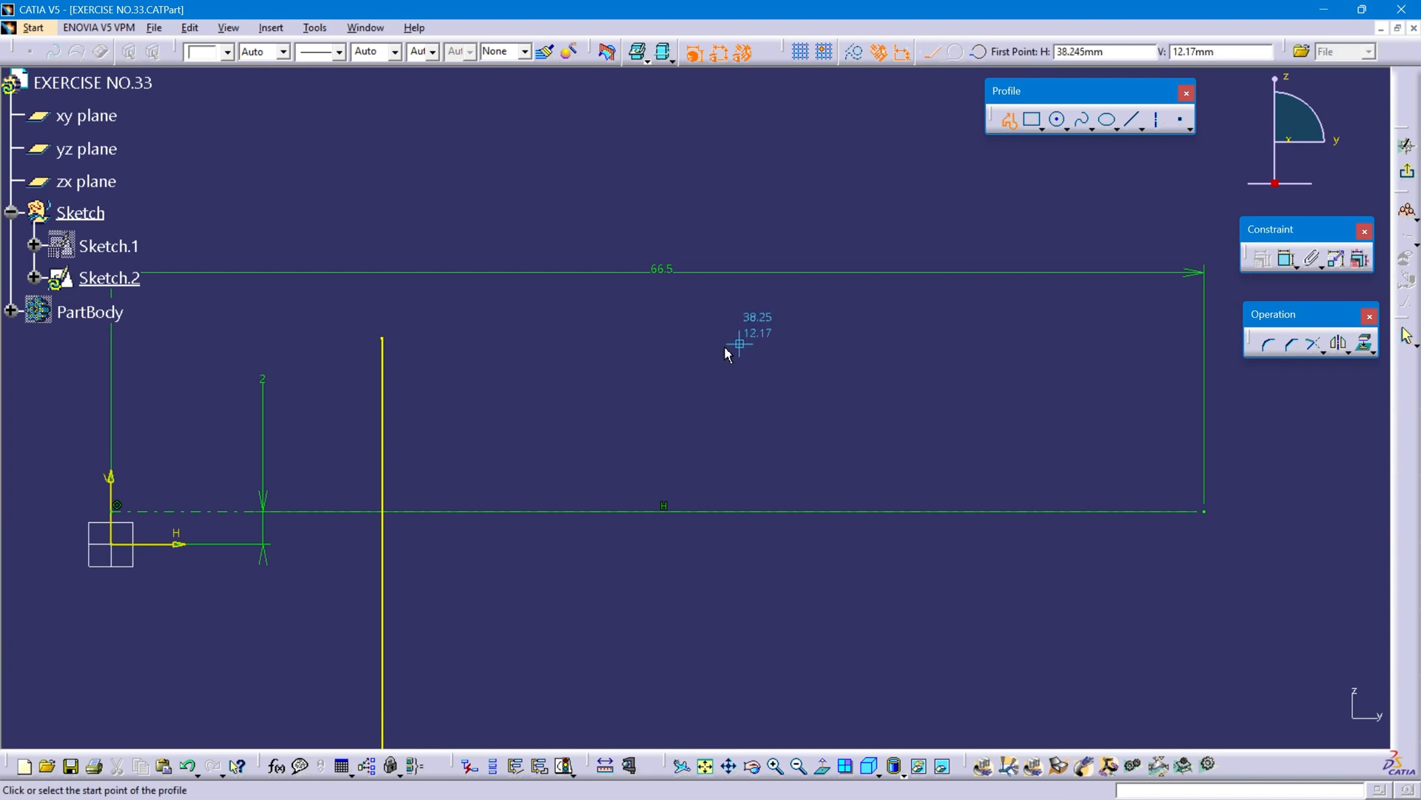
left_click(388, 351)
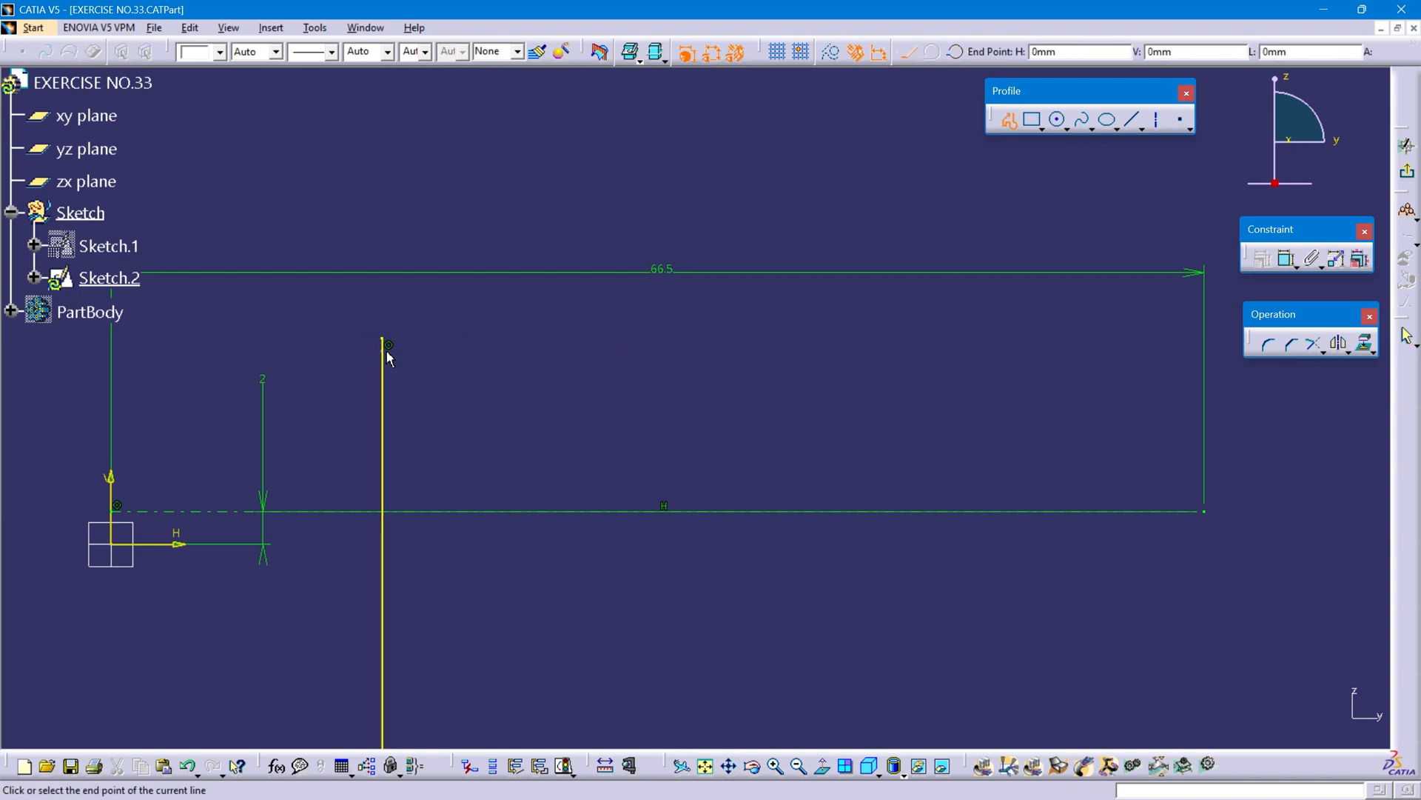
left_click(463, 351)
left_click(659, 406)
left_click(660, 428)
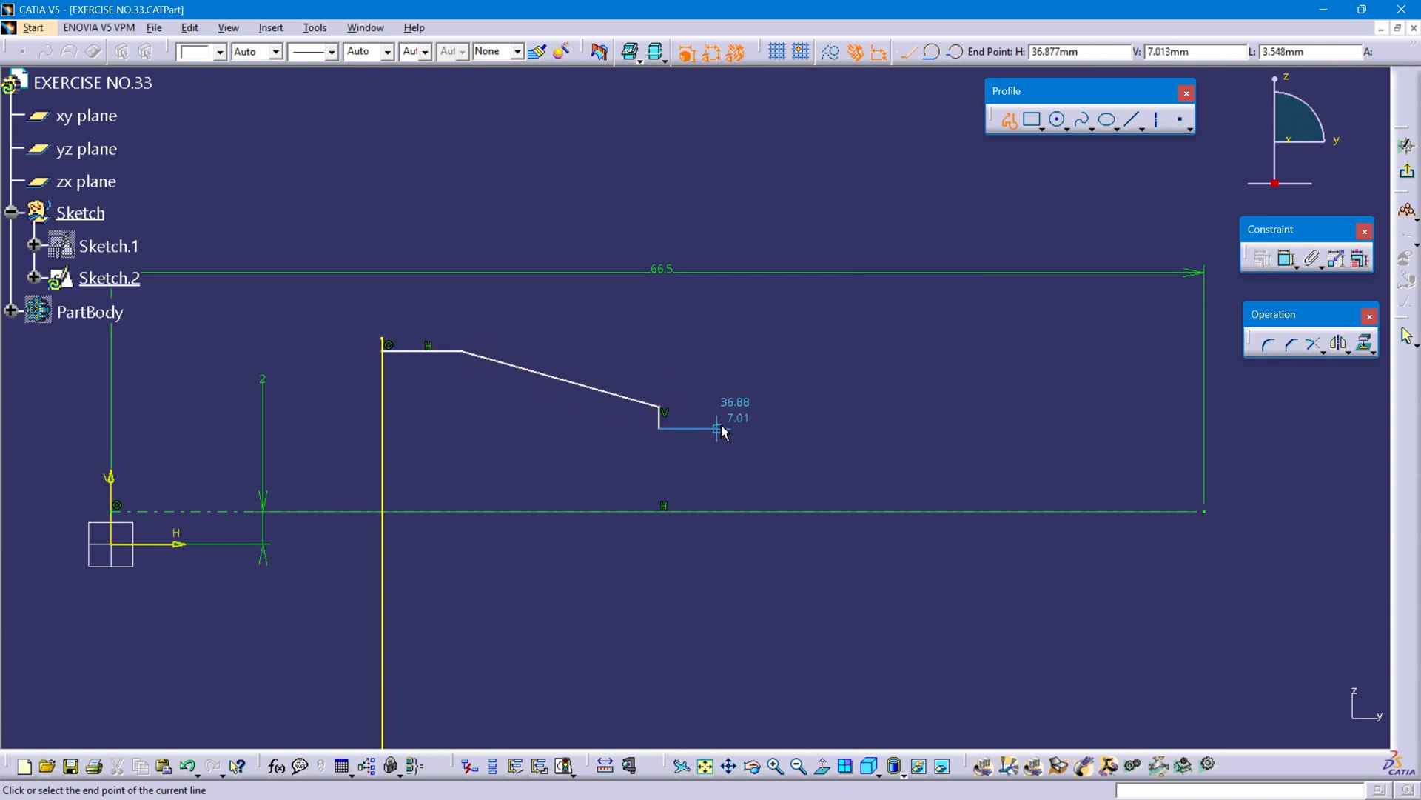
left_click(742, 428)
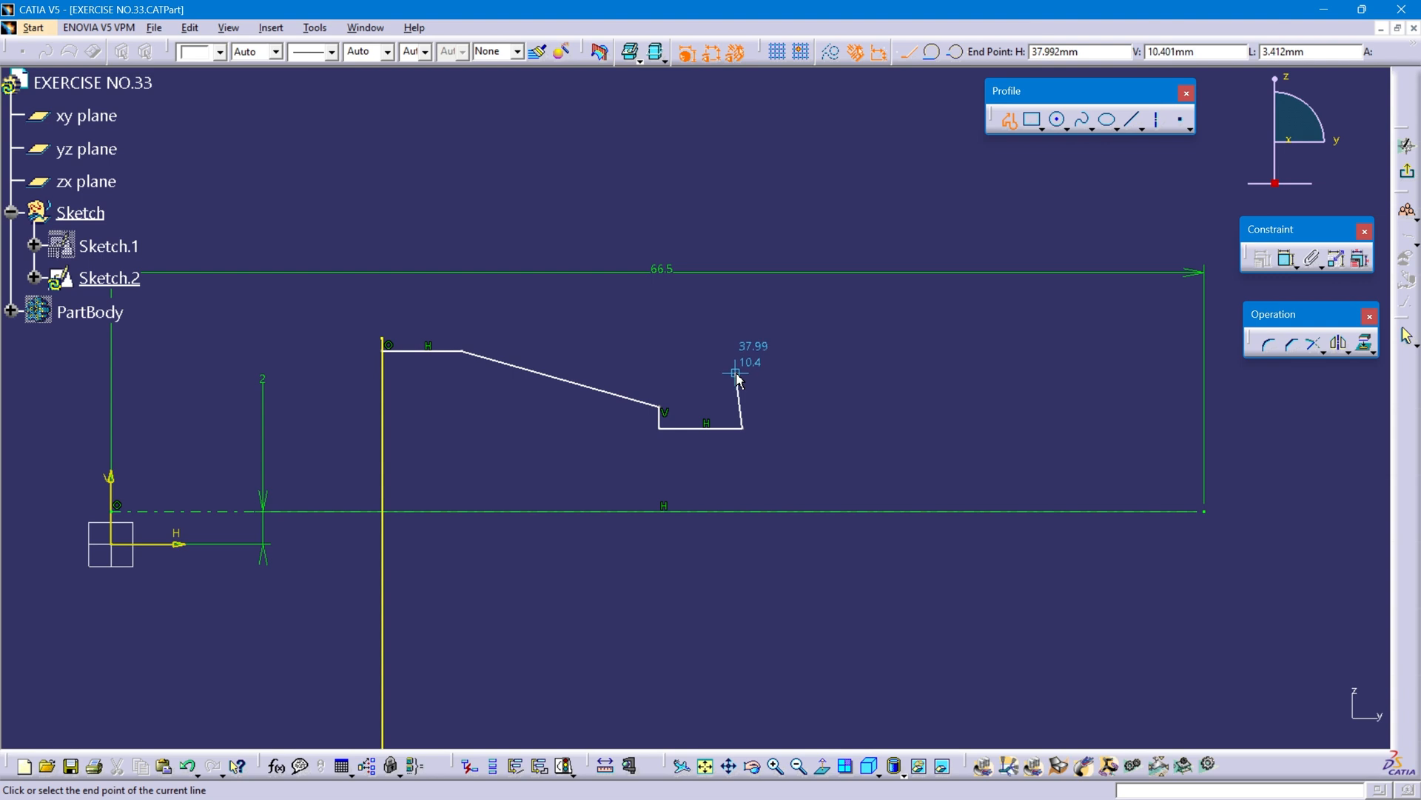
left_click(742, 374)
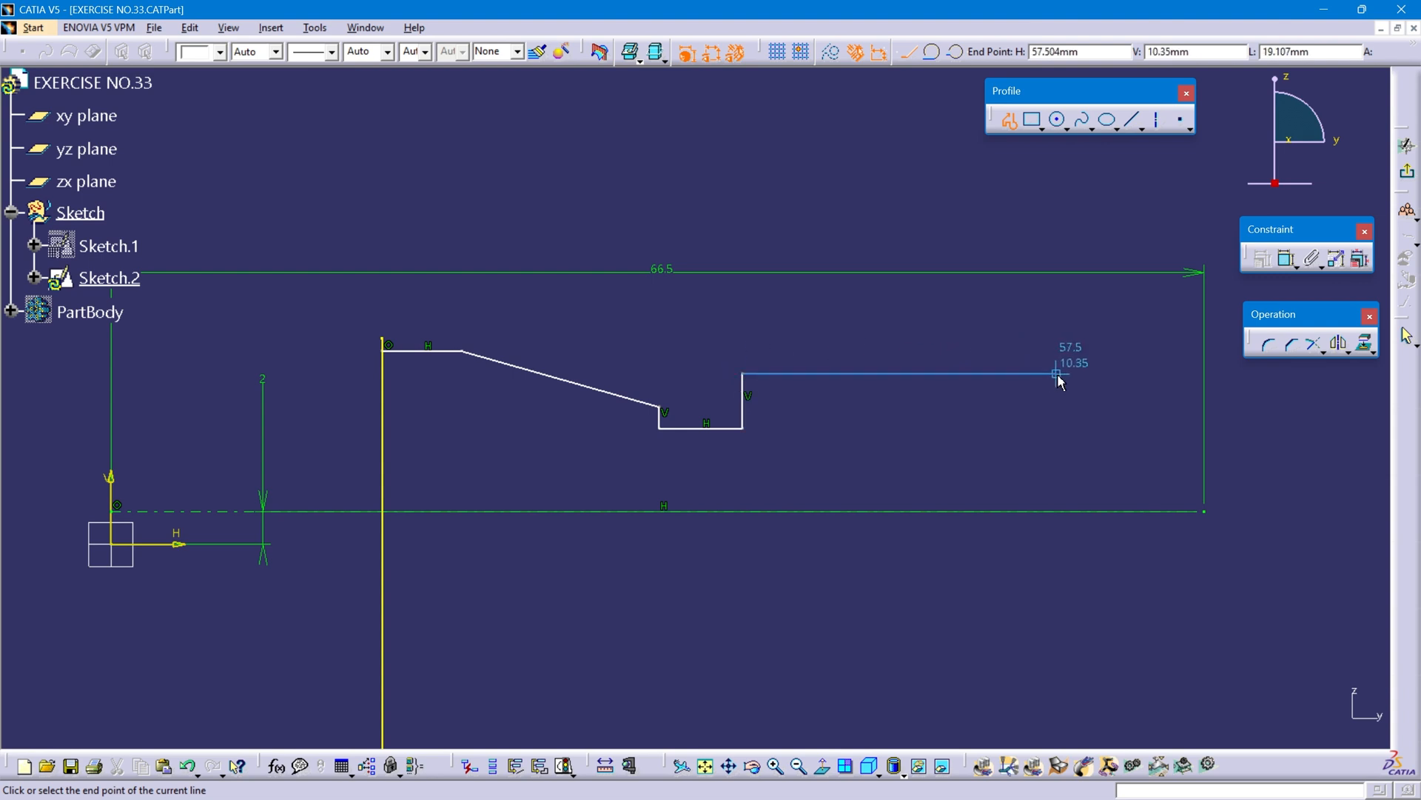
left_click(1209, 385)
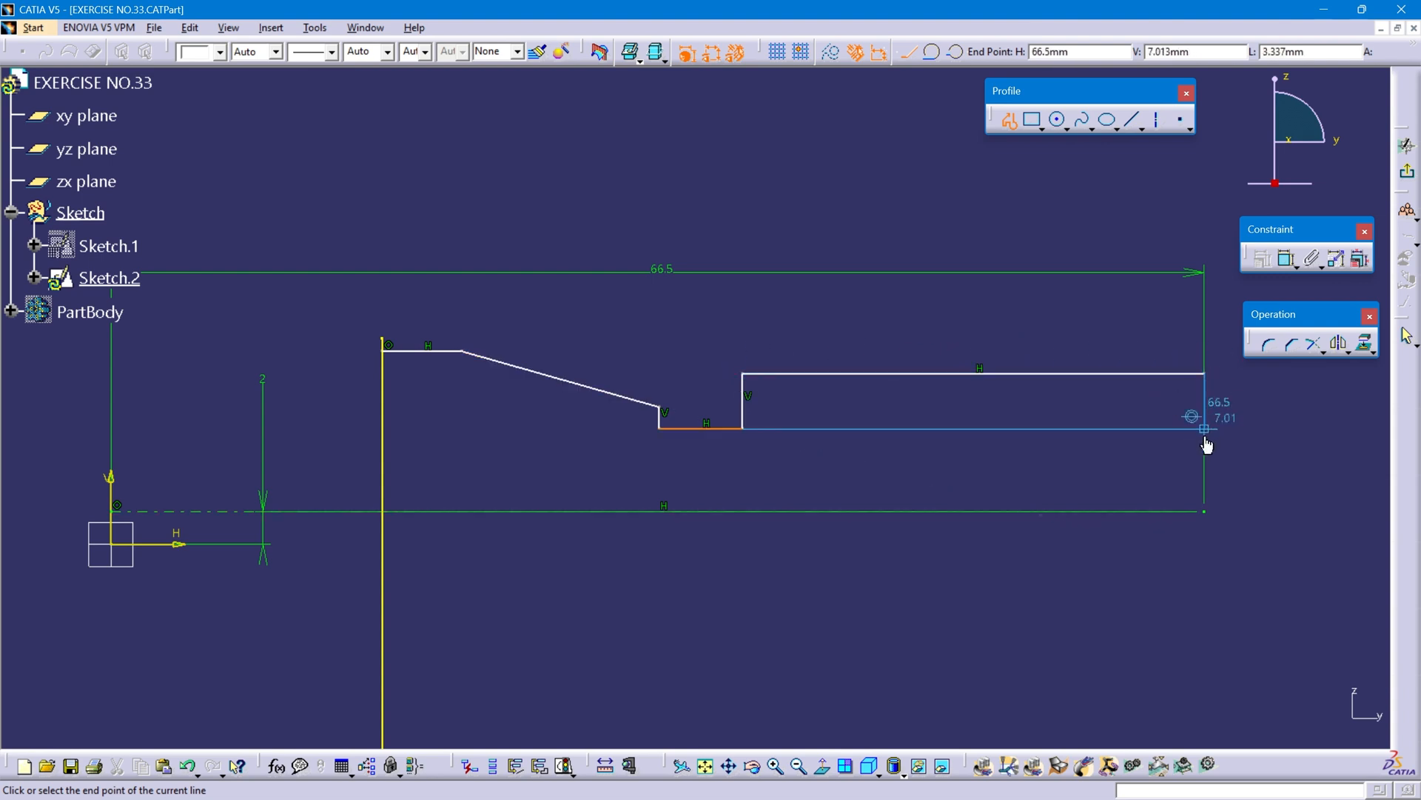
left_click(1207, 512)
left_click(1007, 119)
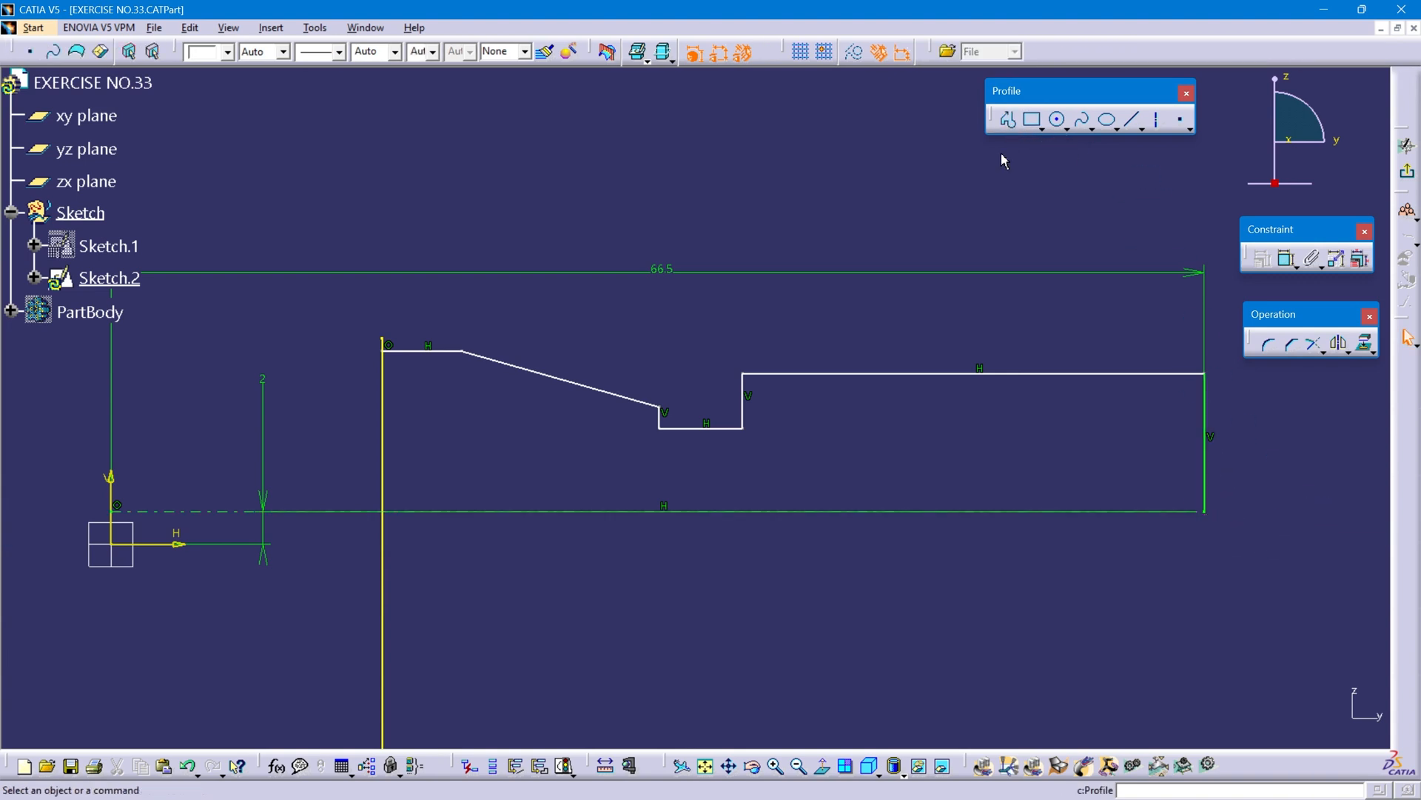
Step: Move the 66.5 mm axis length dimension below the profile
middle_click_drag(979, 511, 892, 507)
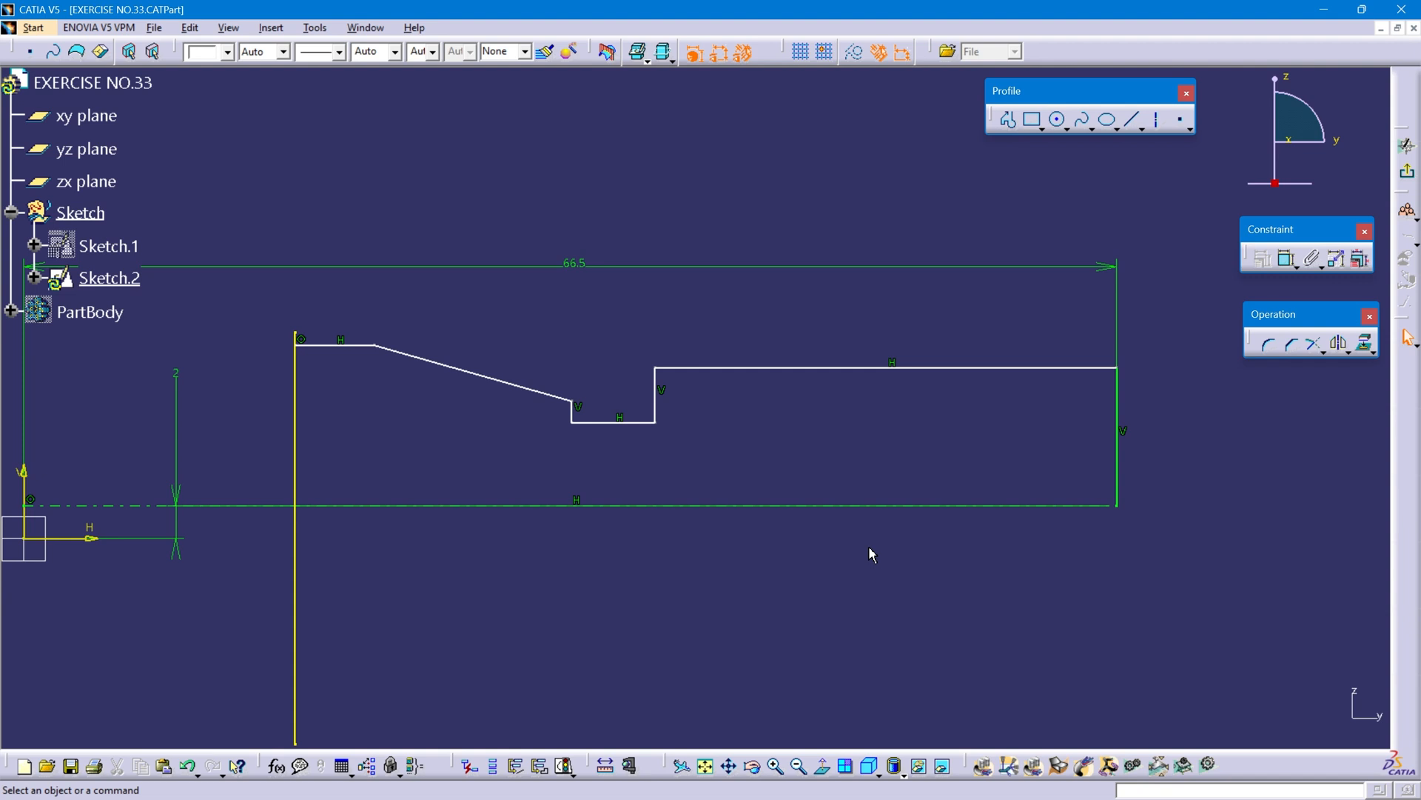
left_click(622, 274)
left_click_drag(622, 274, 638, 675)
left_click(794, 472)
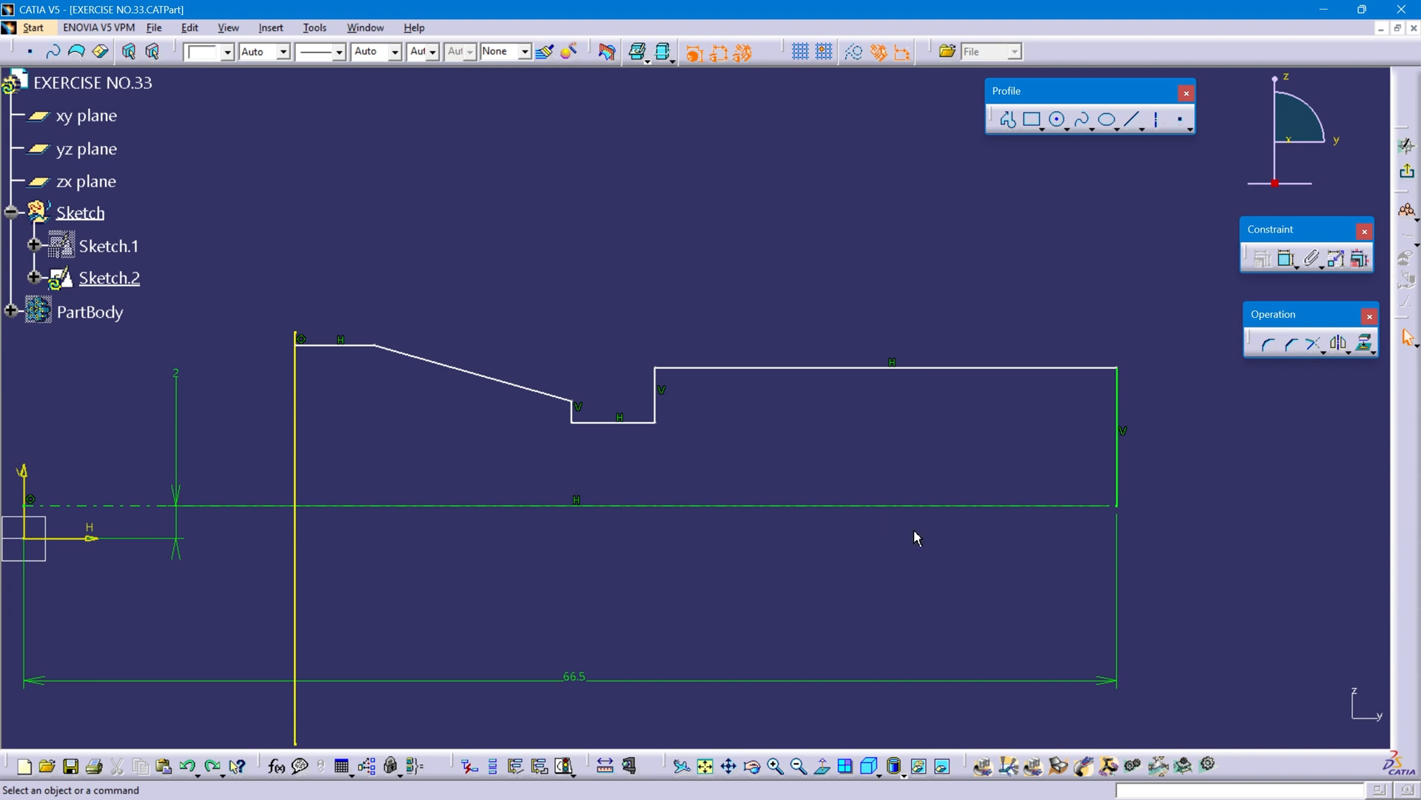
Step: Dimension the lengths of the first straight segment and the groove floor, and the taper's length in the horizontal measure direction
left_click(1286, 259)
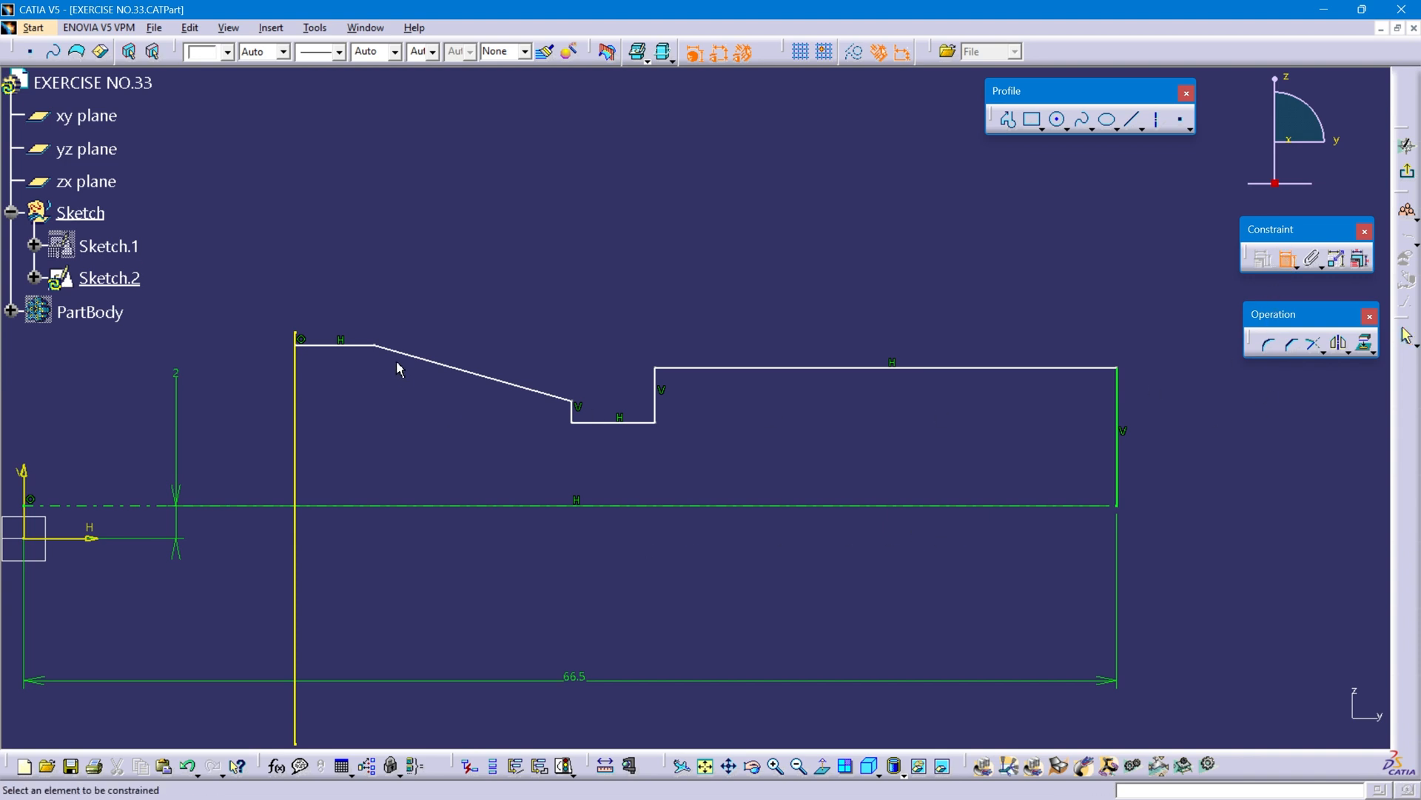
left_click(354, 344)
left_click(338, 255)
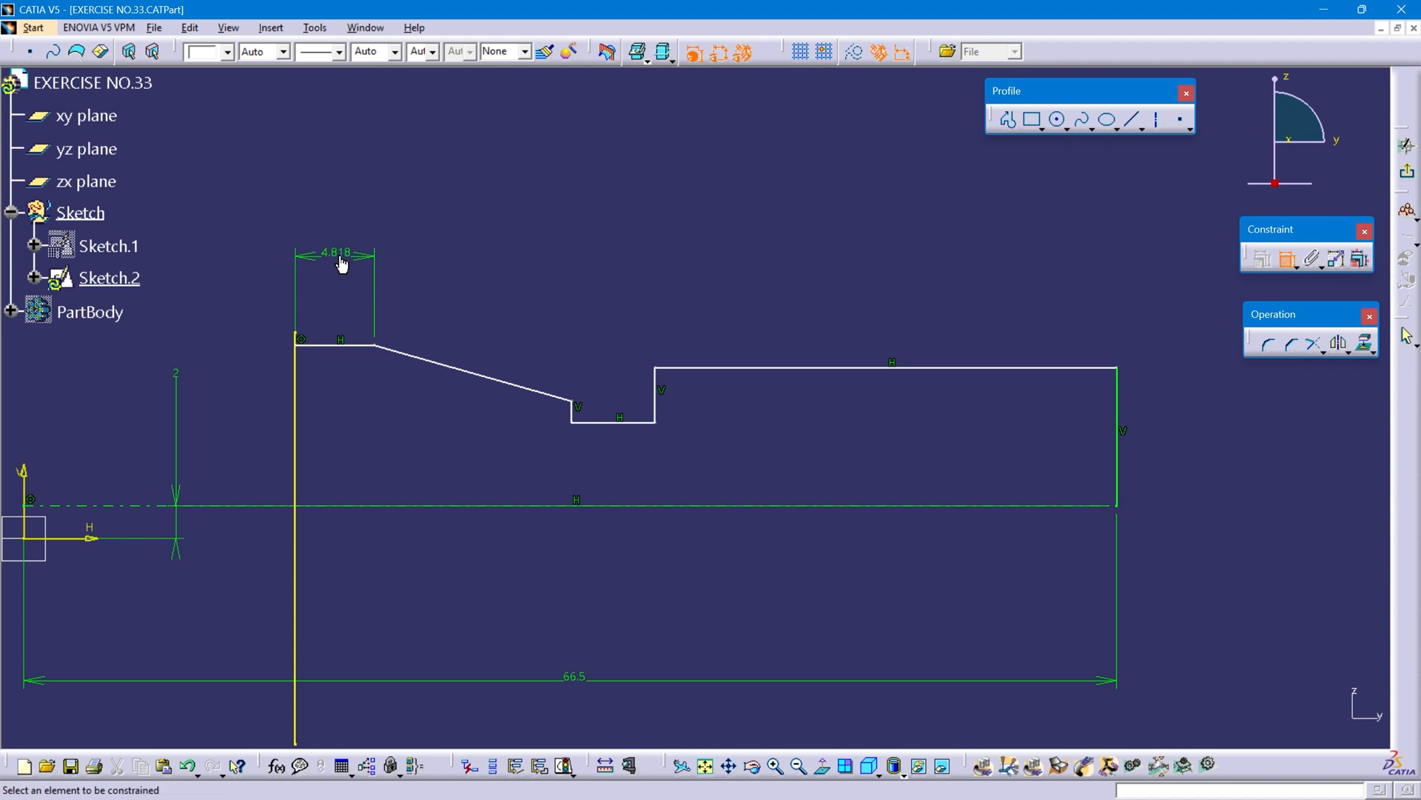
left_click(474, 376)
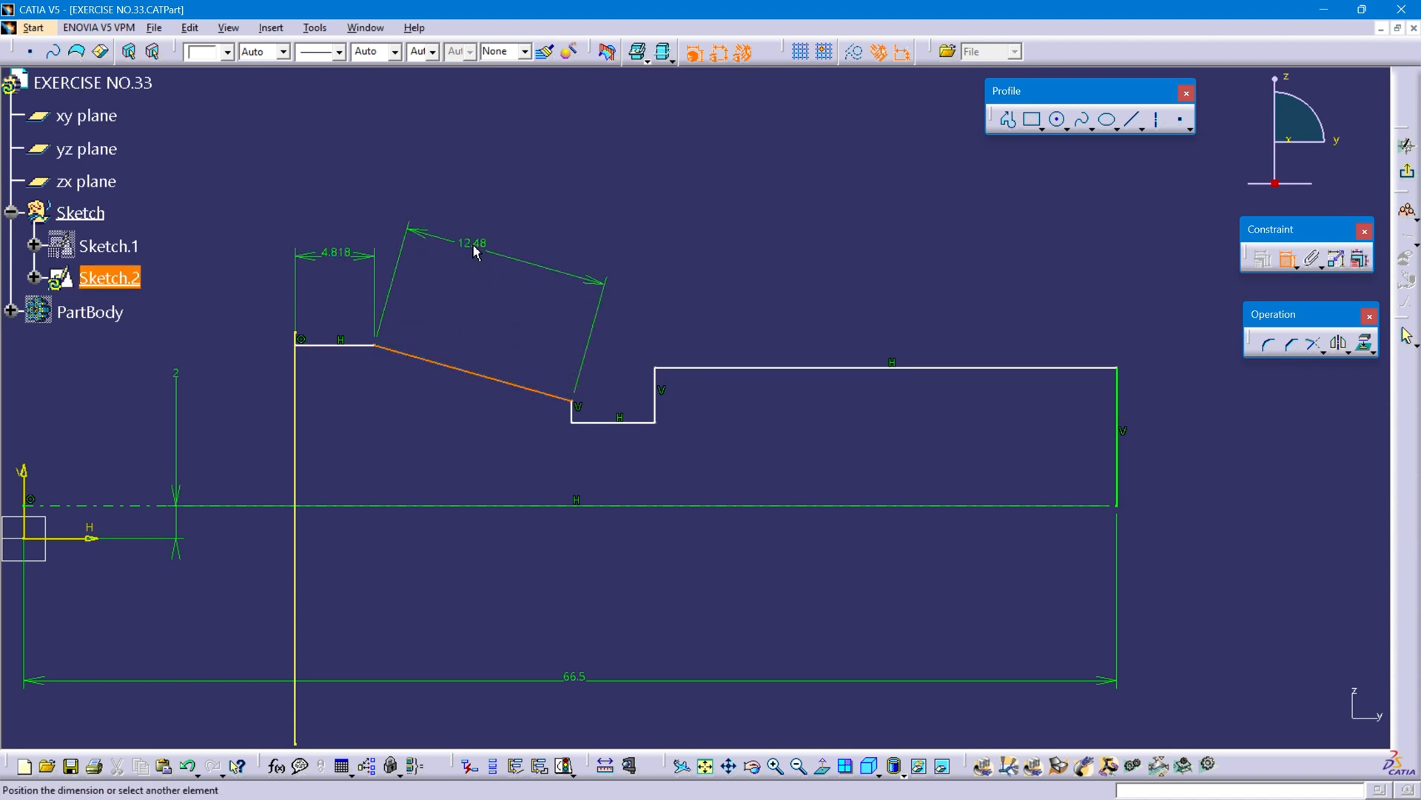
right_click(473, 249)
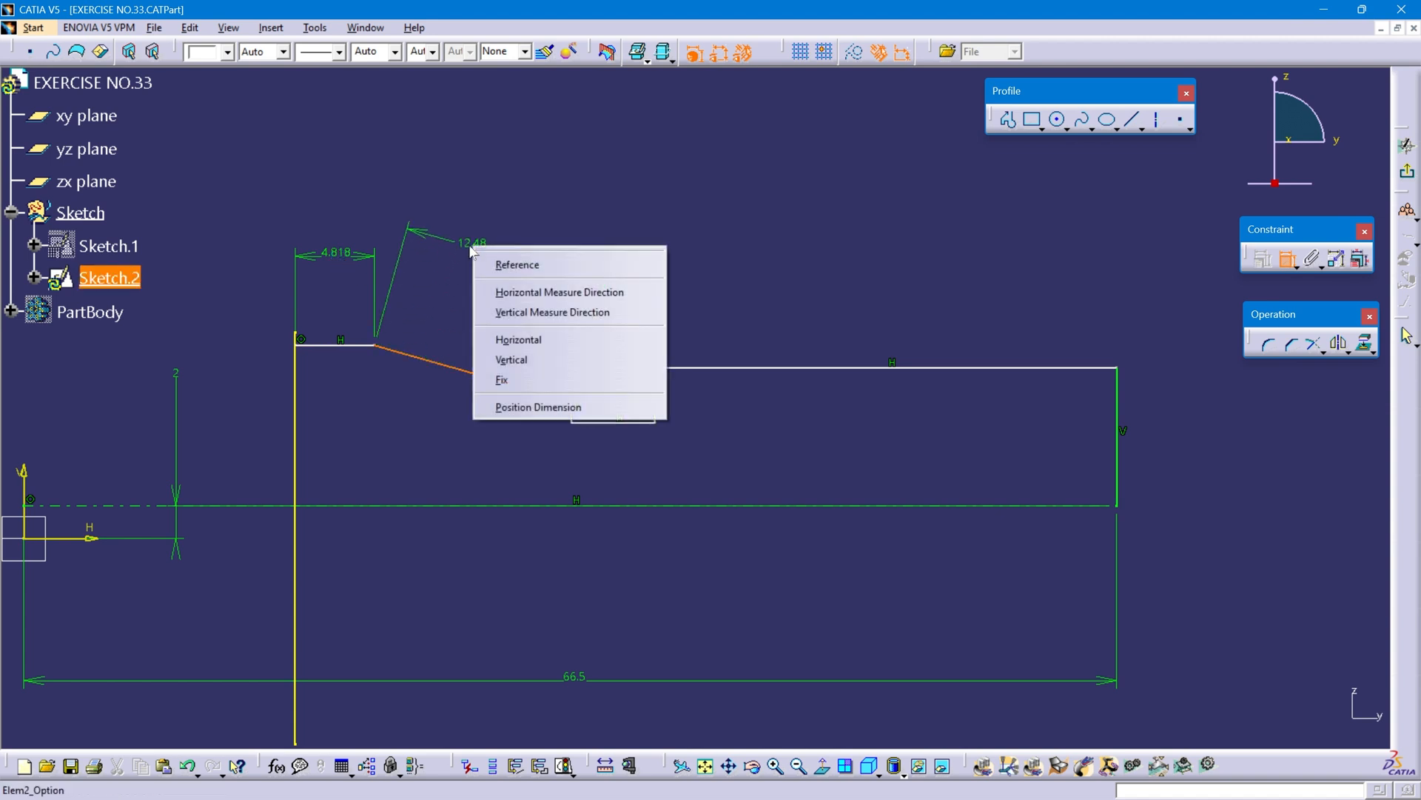
left_click(584, 292)
left_click(522, 285)
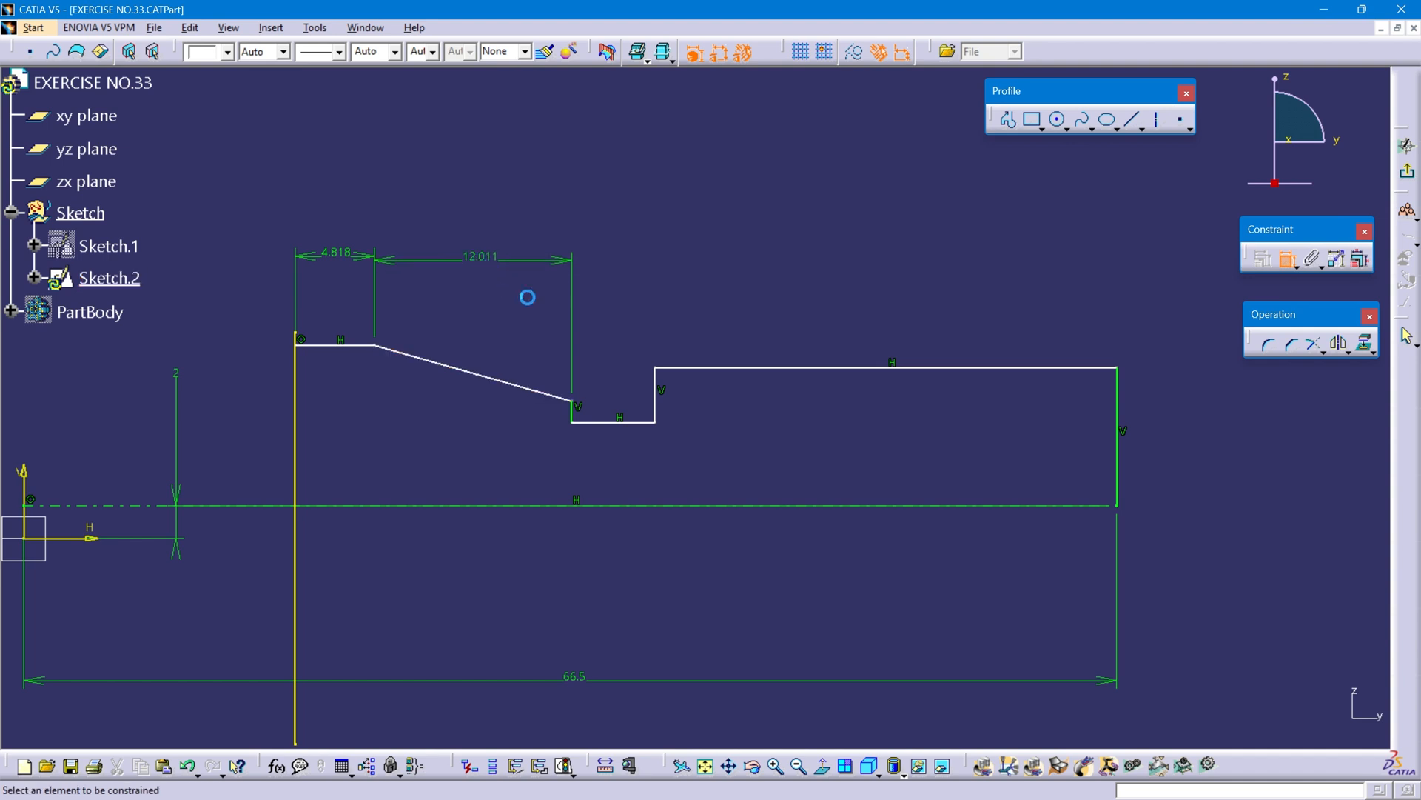
left_click(644, 423)
left_click(612, 274)
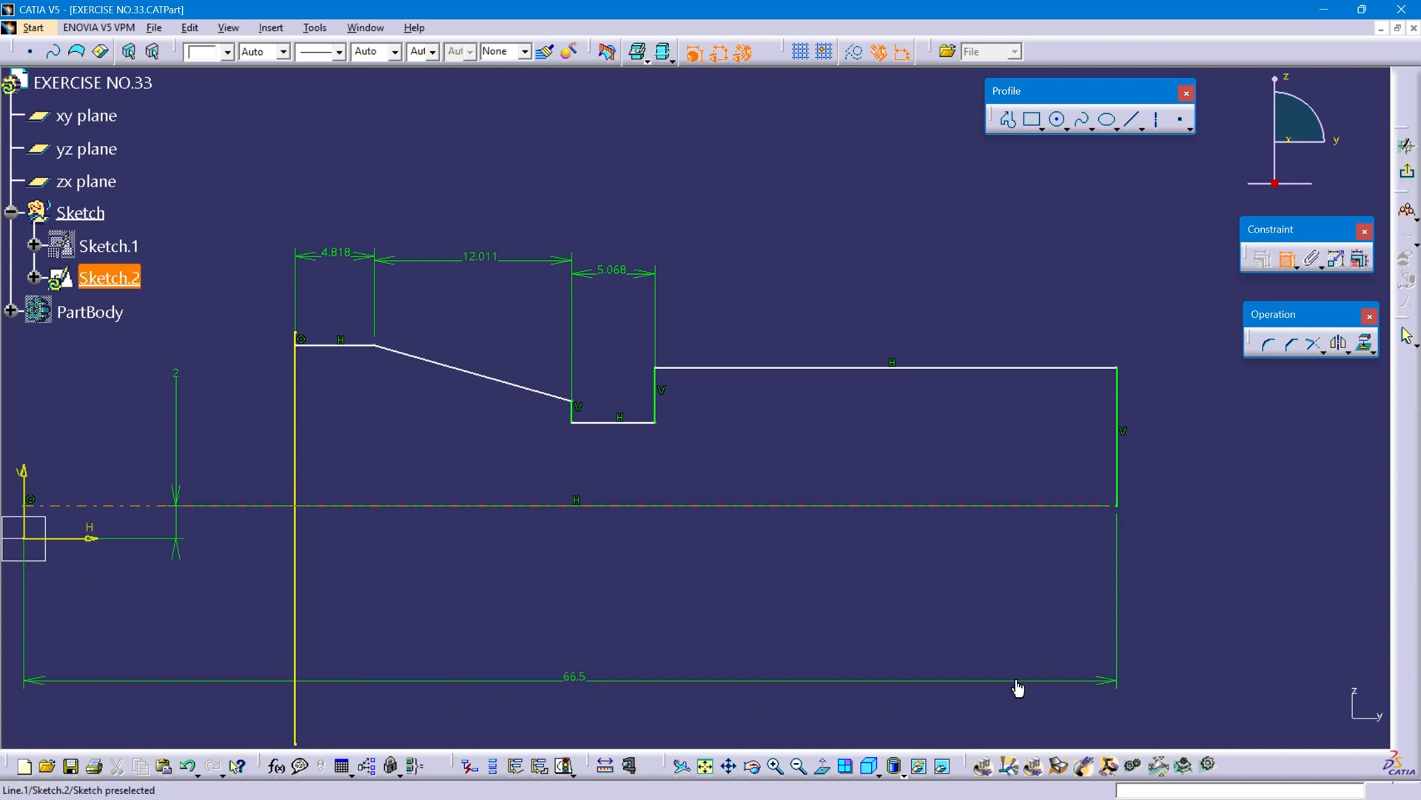
middle_click_drag(465, 547, 612, 540)
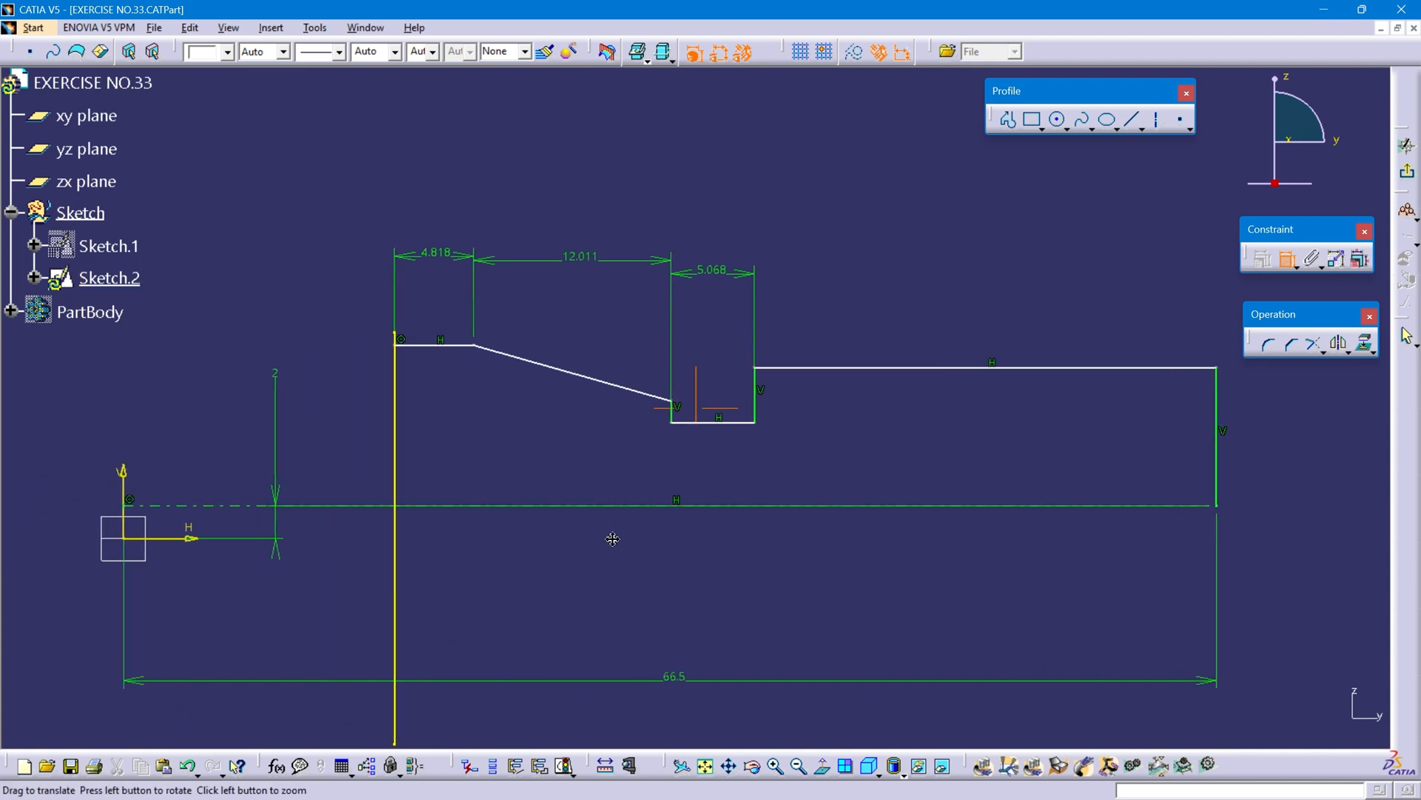
mouse_move(691, 578)
middle_mouse_down()
mouse_move(517, 565)
mouse_move(629, 594)
middle_mouse_up()
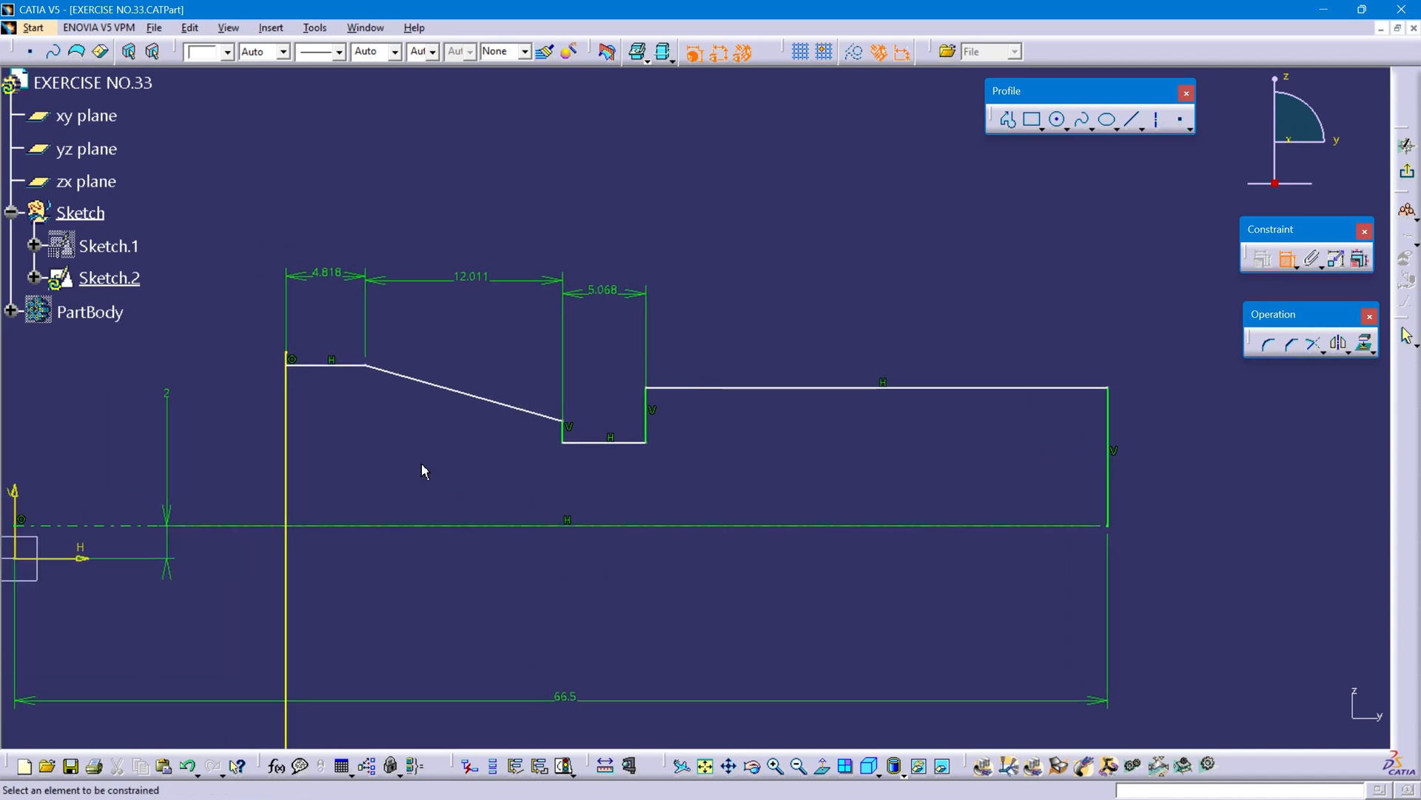
Step: Dimension the heights of the first land and of the taper's small end above the sketch axis
left_click(321, 364)
left_click(368, 525)
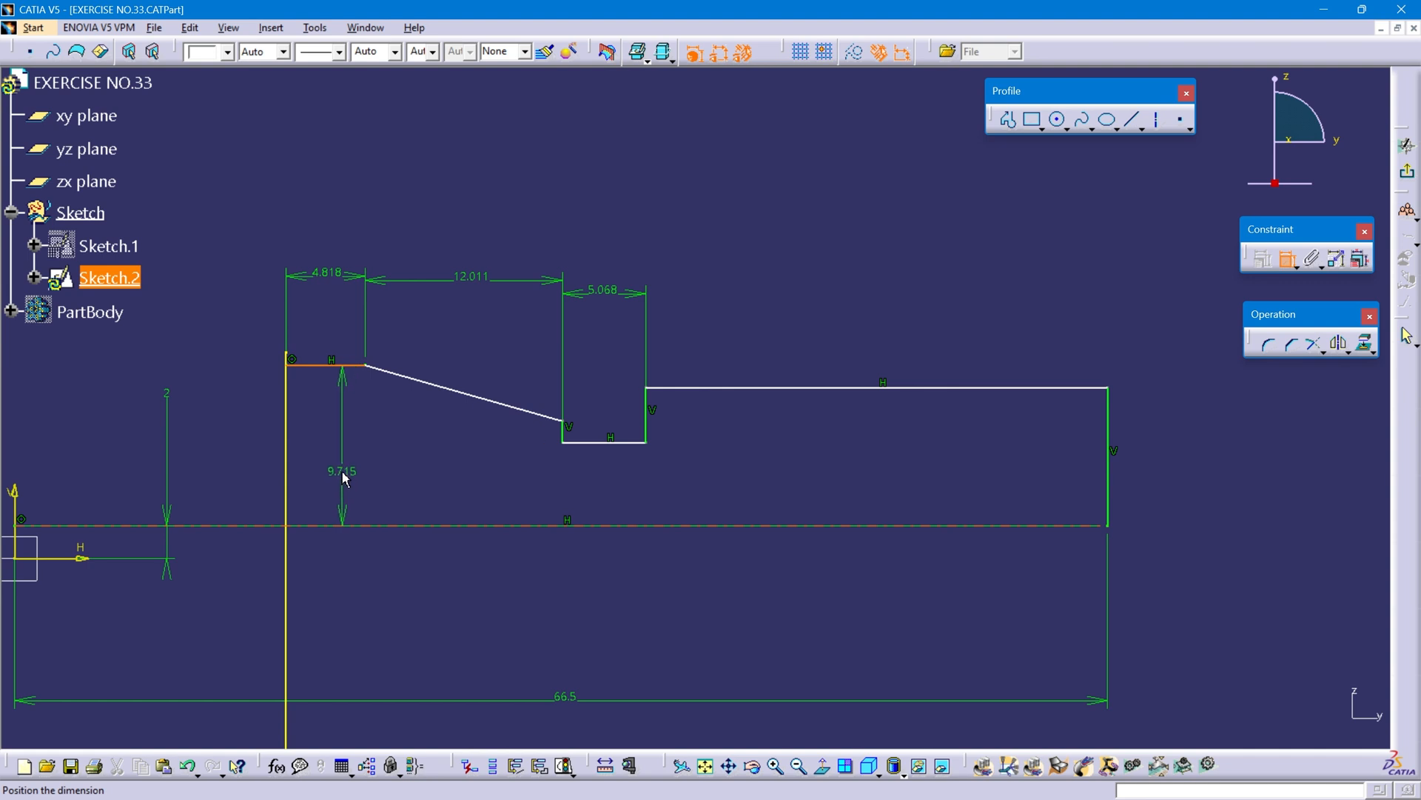
left_click(331, 453)
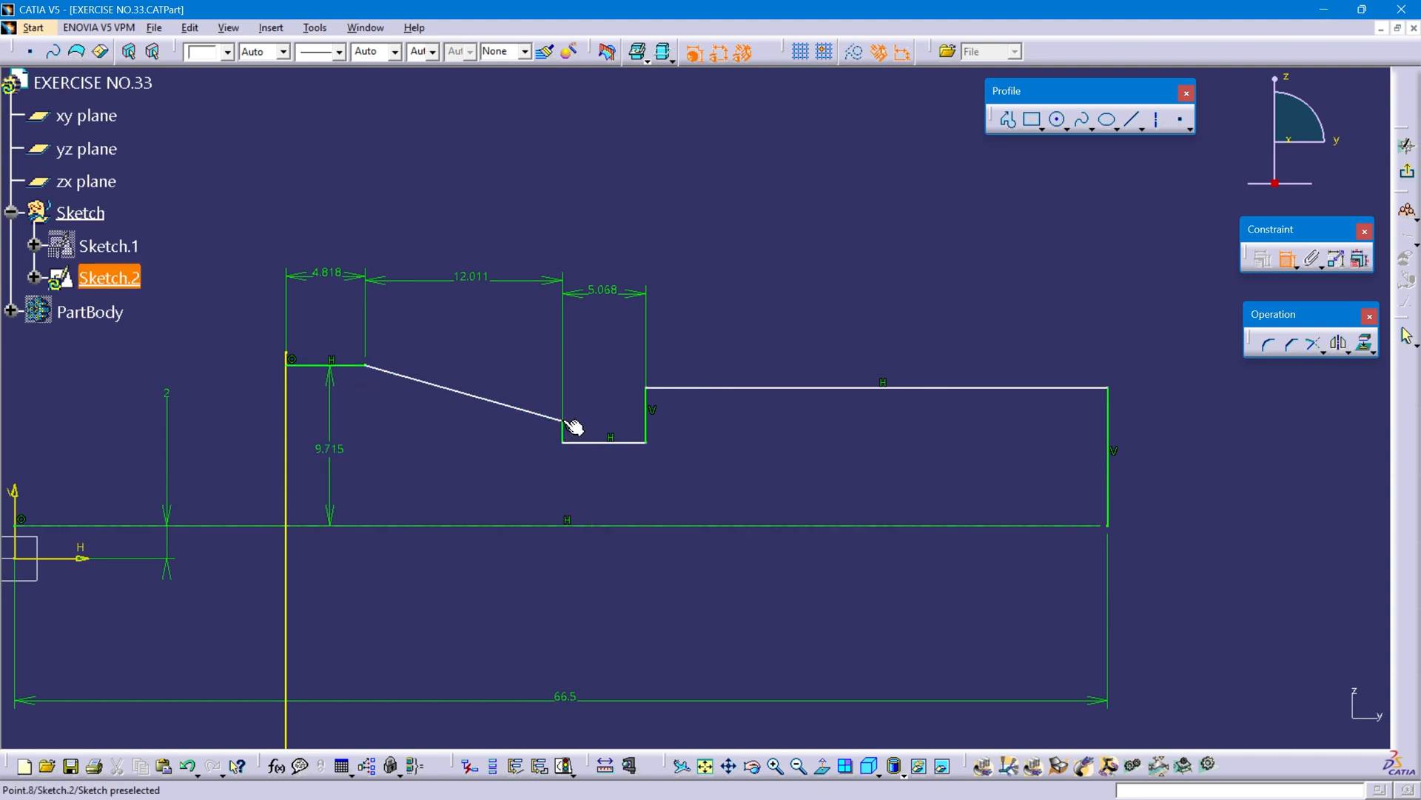
left_click(548, 526)
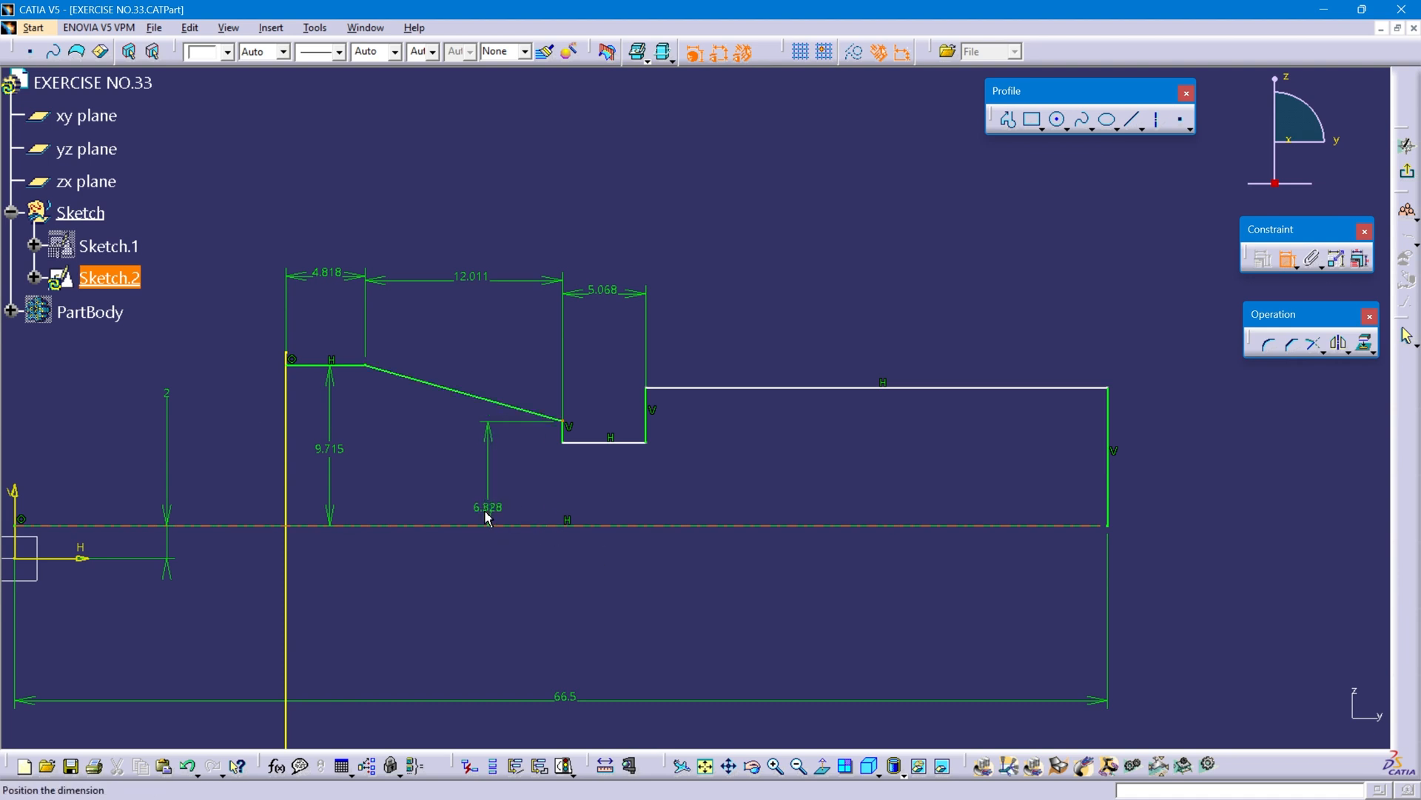
left_click(445, 490)
Step: Dimension the heights of the groove floor and of the long straight segment above the sketch axis
left_click(594, 444)
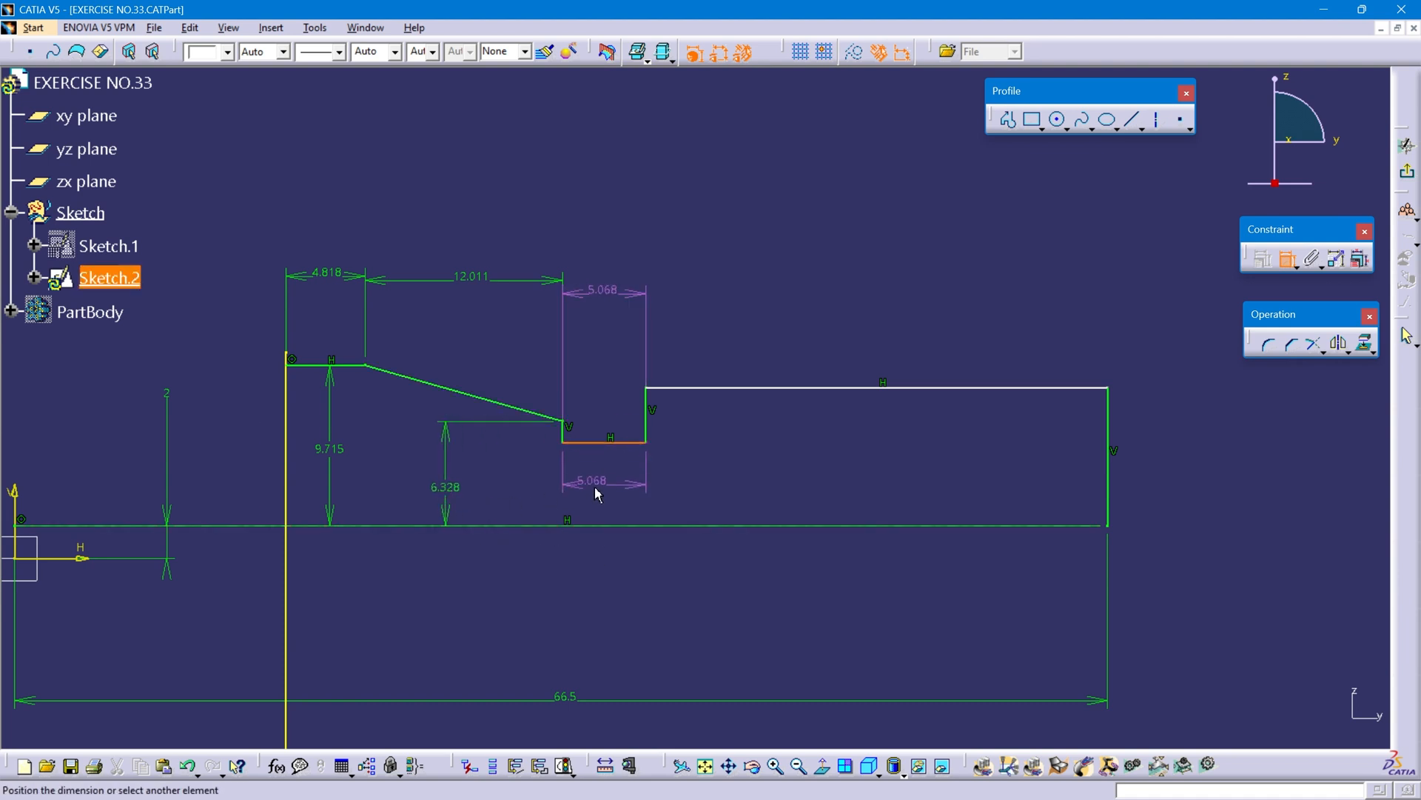
left_click(613, 526)
left_click(612, 498)
left_click(710, 387)
left_click(781, 528)
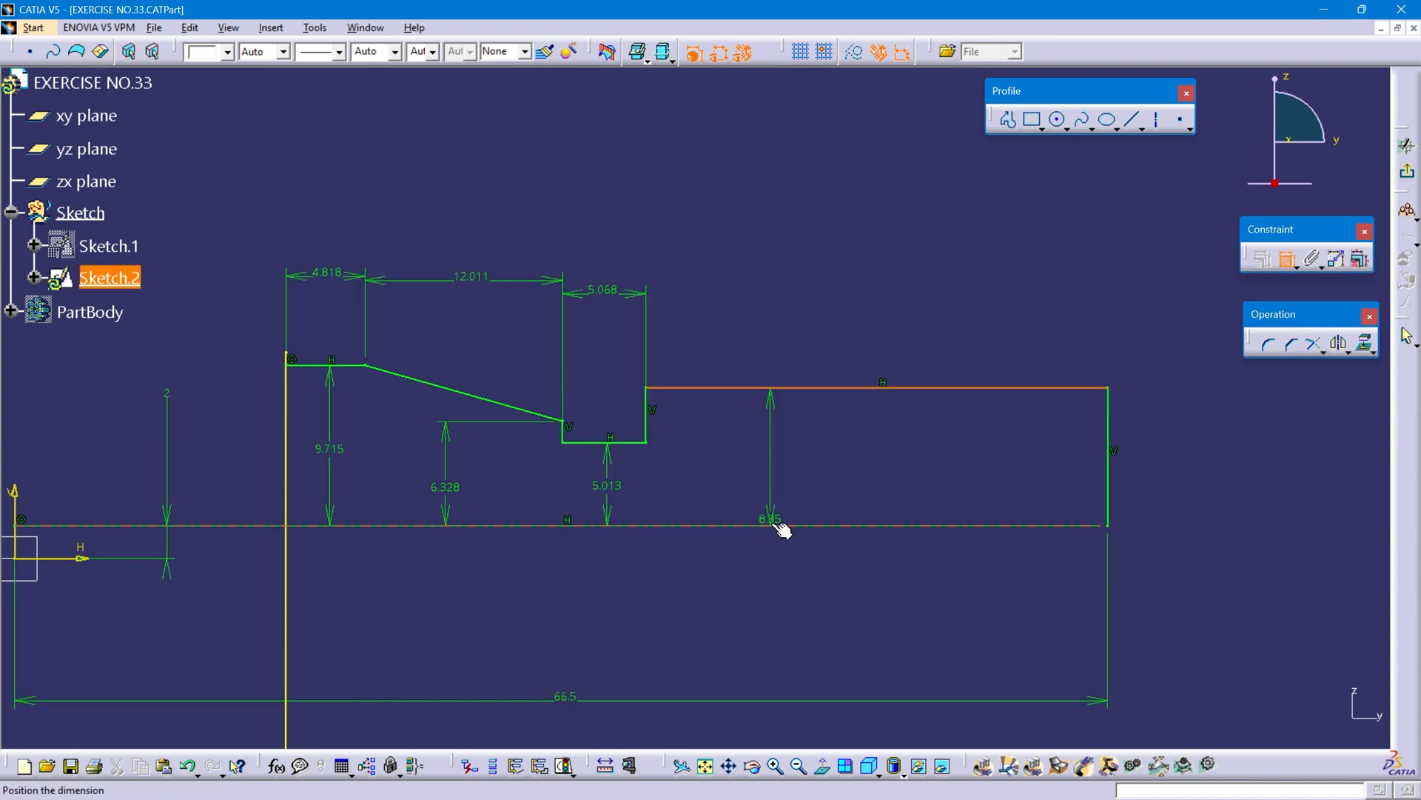
left_click(805, 471)
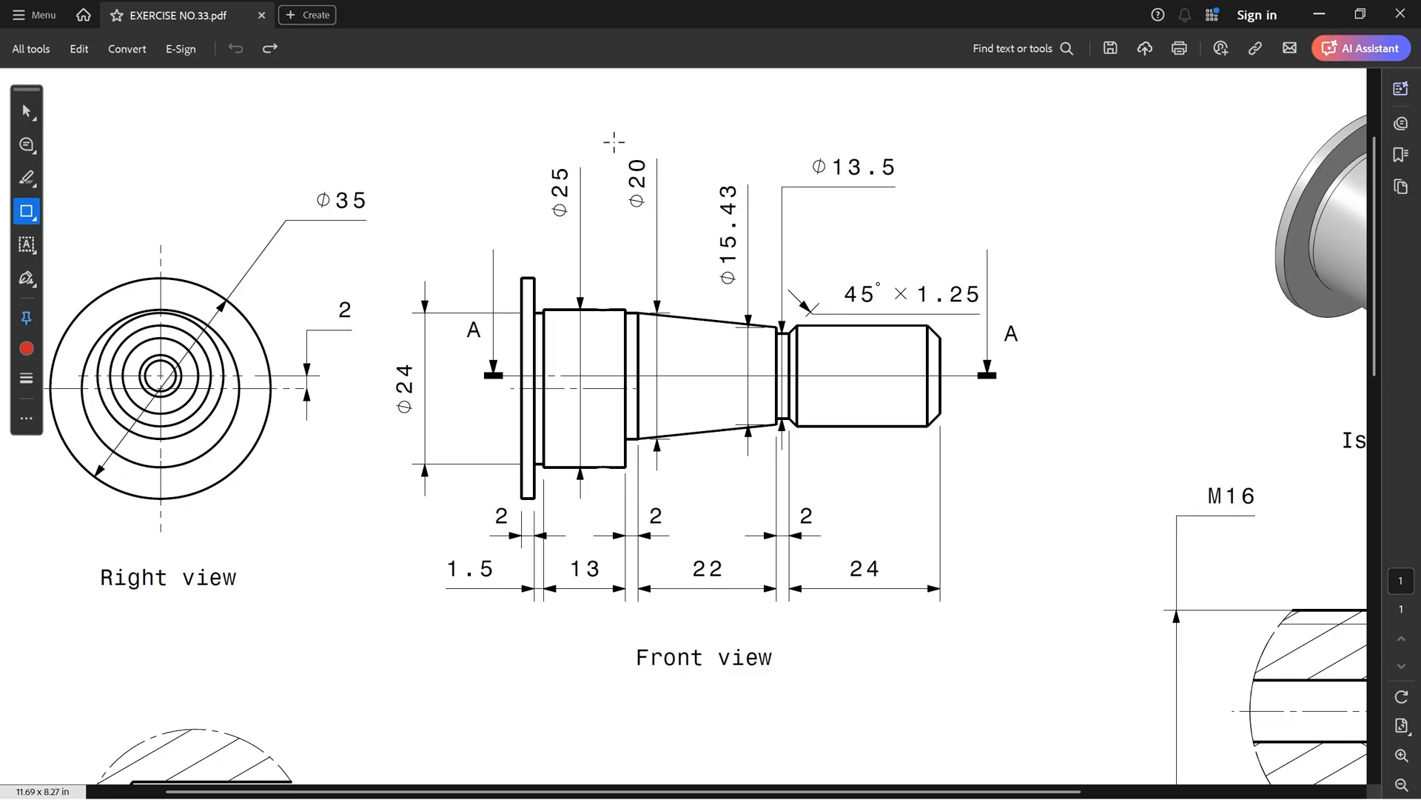
Step: Switch to the EXERCISE NO.33.pdf drawing and box the Ø20, Ø15.43, Ø13.5 and M16 callouts in red
left_click_drag(613, 141, 665, 220)
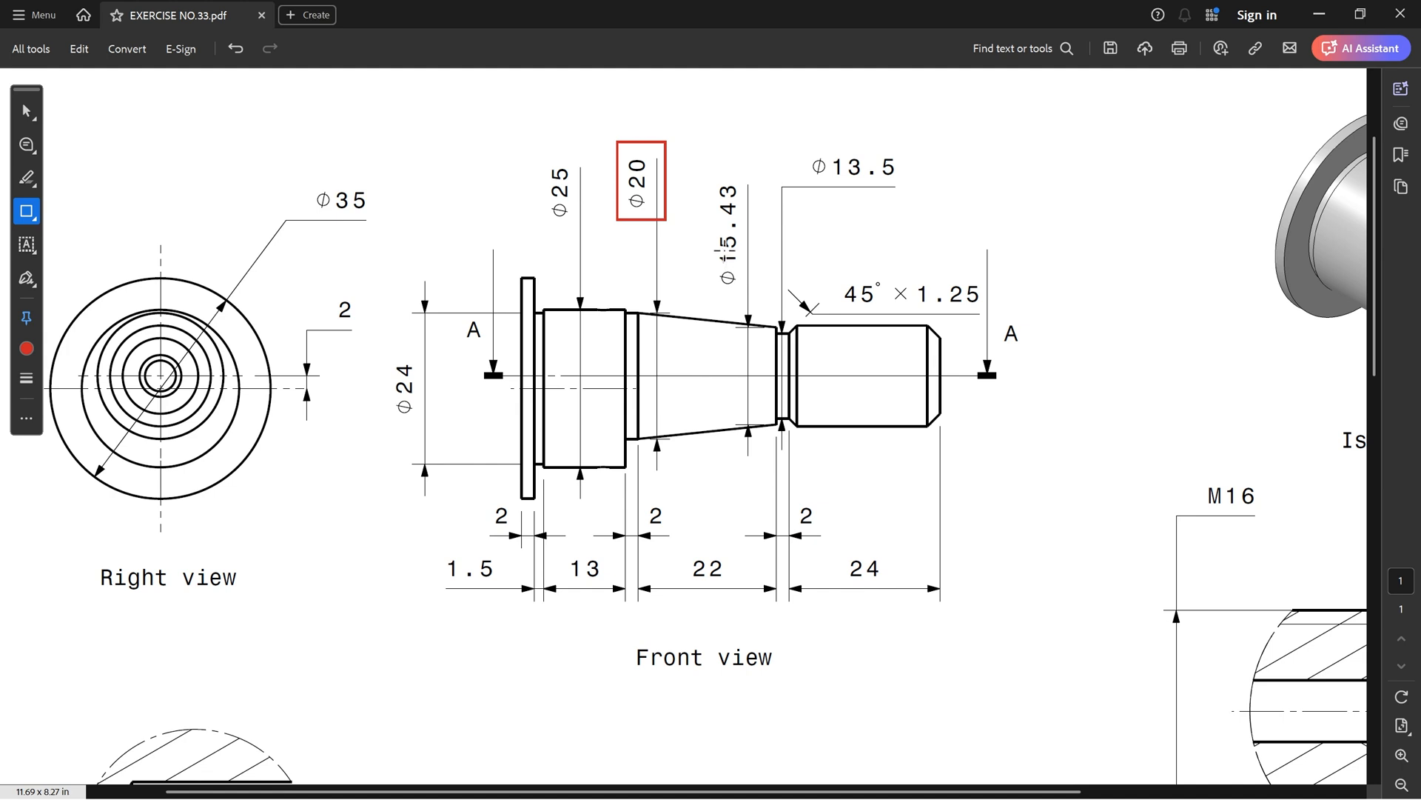
left_click_drag(705, 161, 751, 295)
left_click_drag(799, 140, 911, 187)
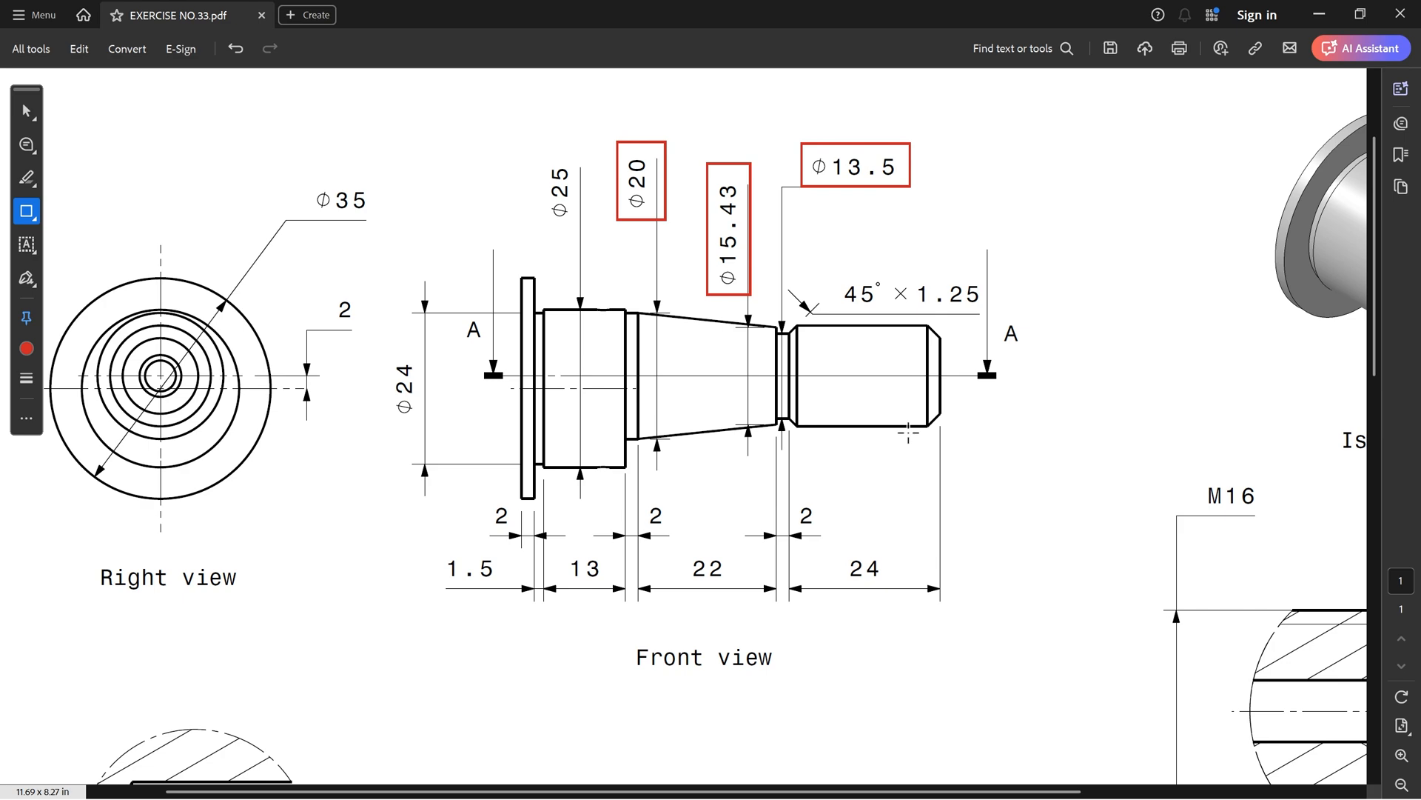
scroll(908, 432, "down", 1, "ctrl")
scroll(774, 420, "down", 1, "ctrl")
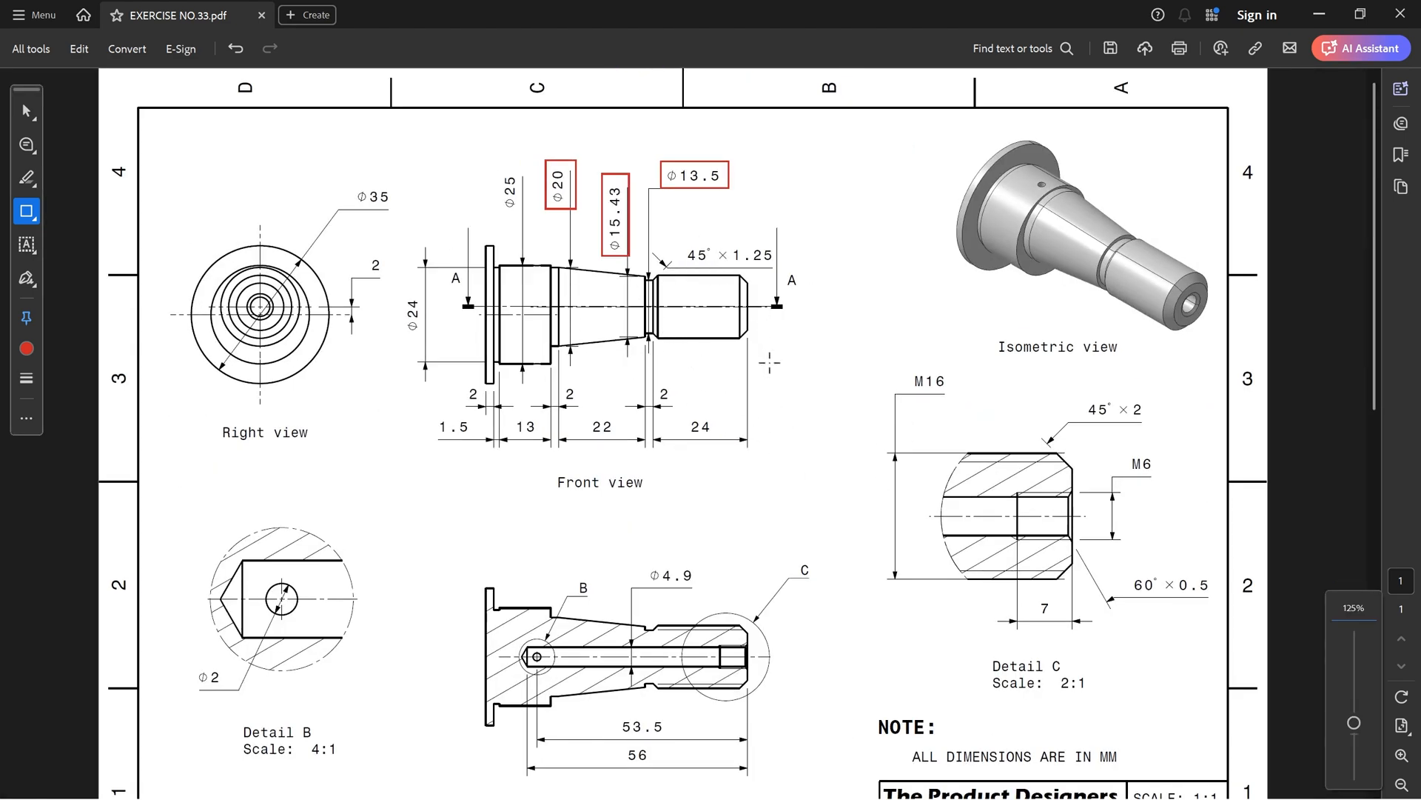
left_click_drag(896, 368, 966, 404)
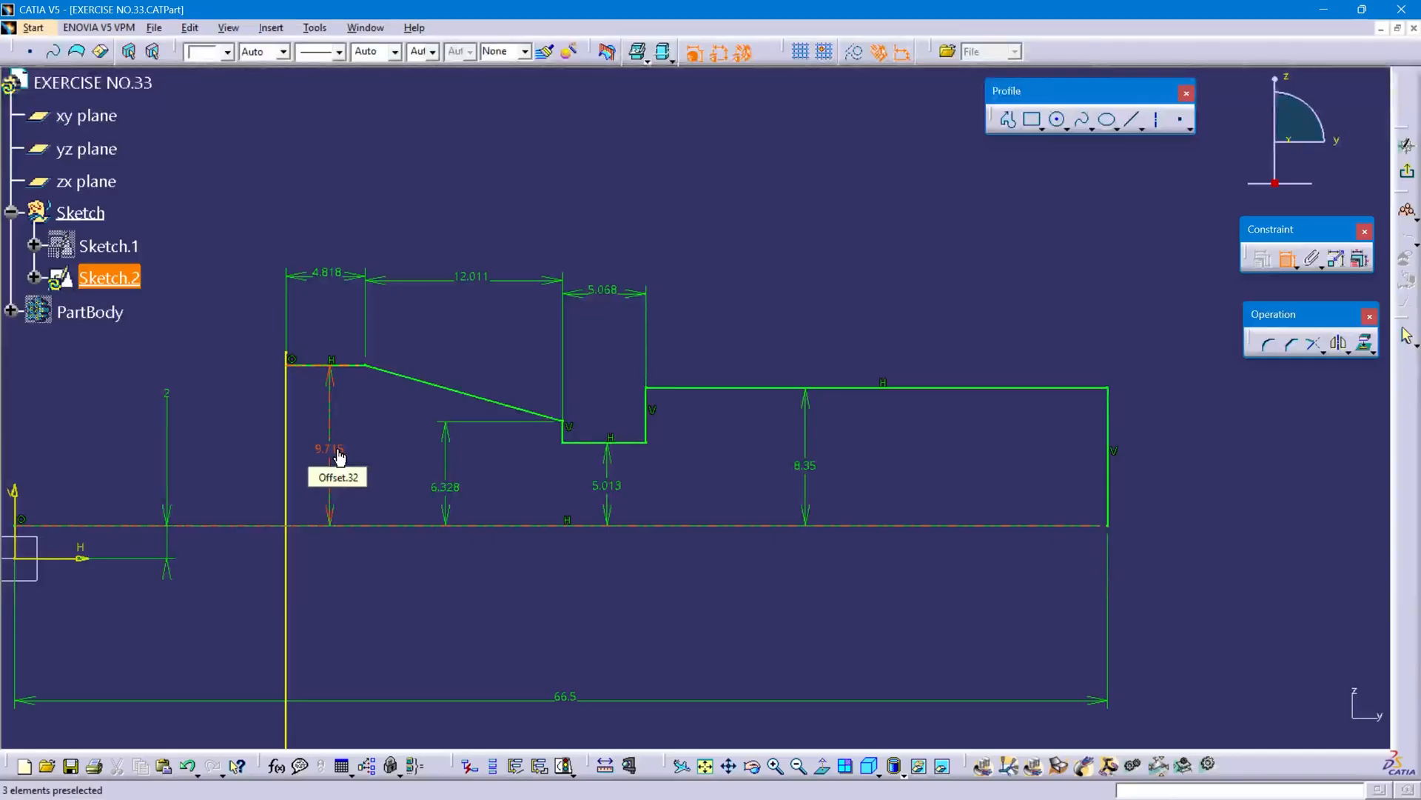
Step: Switch to CATIA and set the land's height above the axis to 20/2 mm and the taper end's height to 7.715 mm
double_click(337, 453)
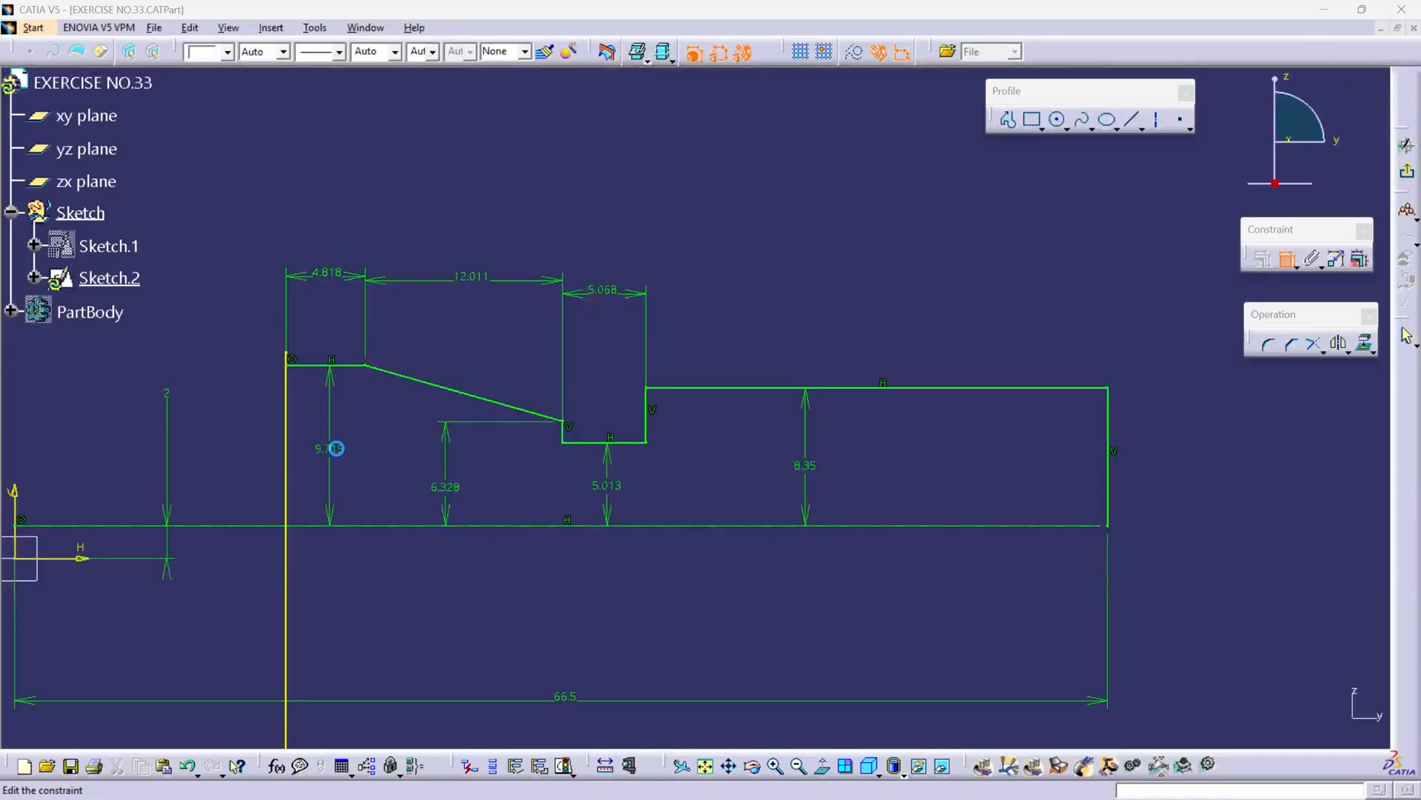
type("20")
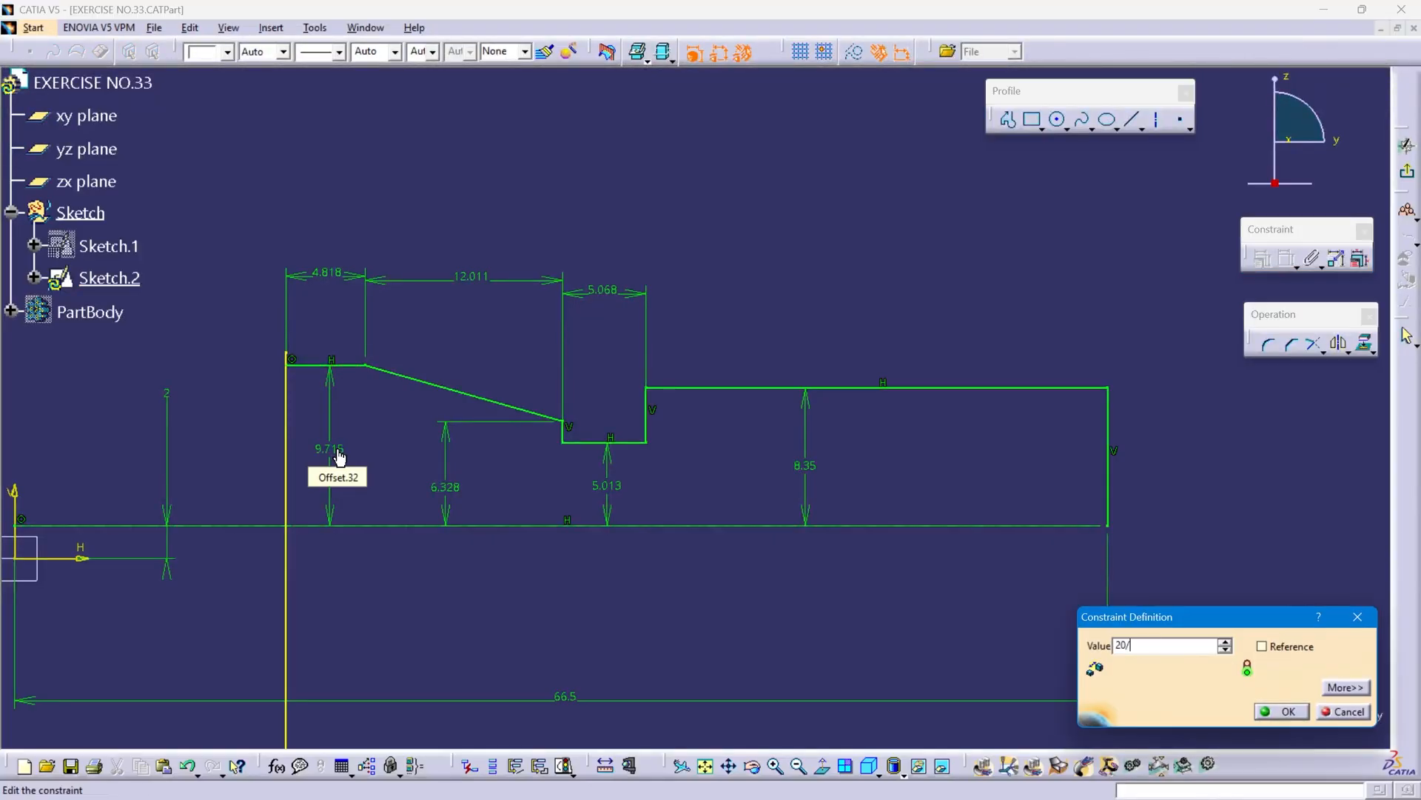
type("2")
key("Return")
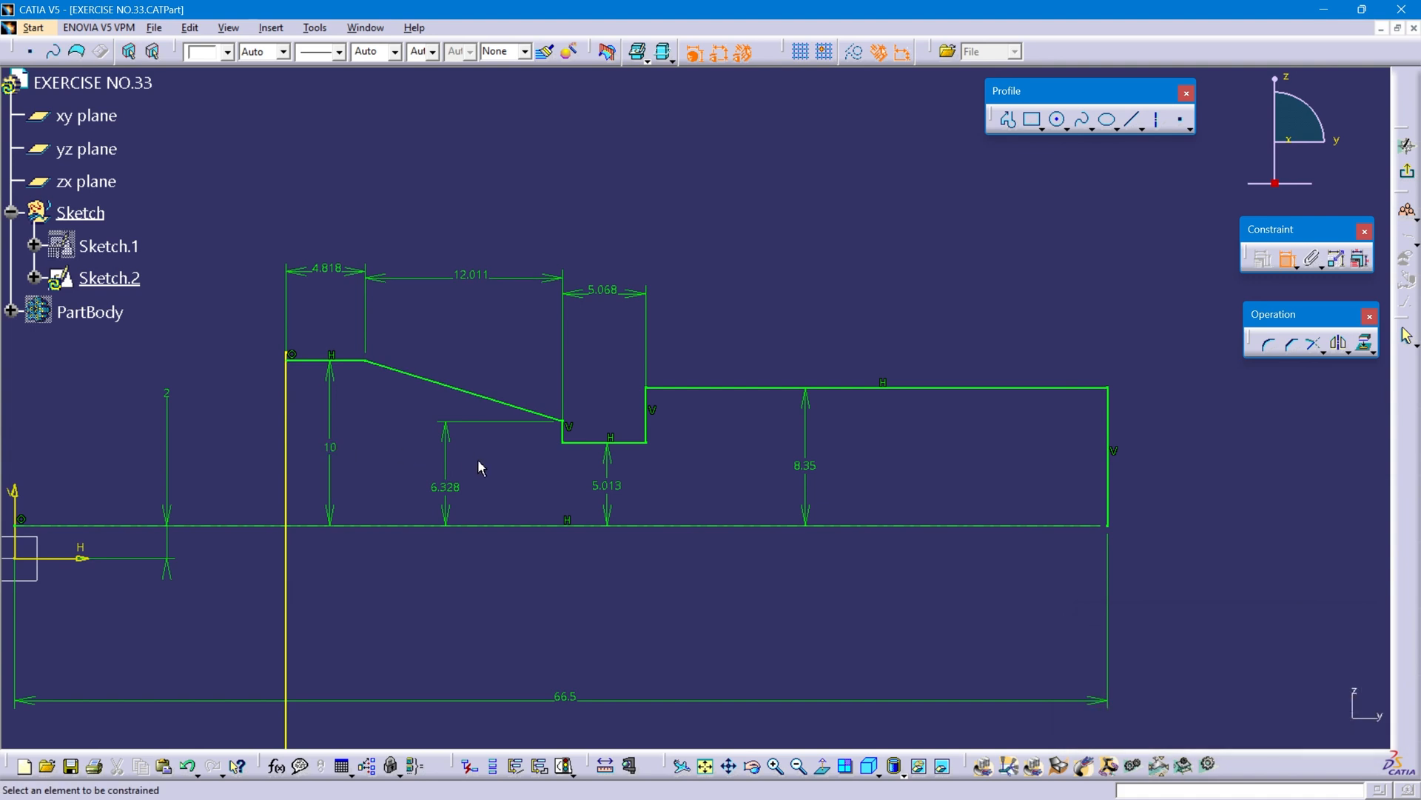
double_click(445, 487)
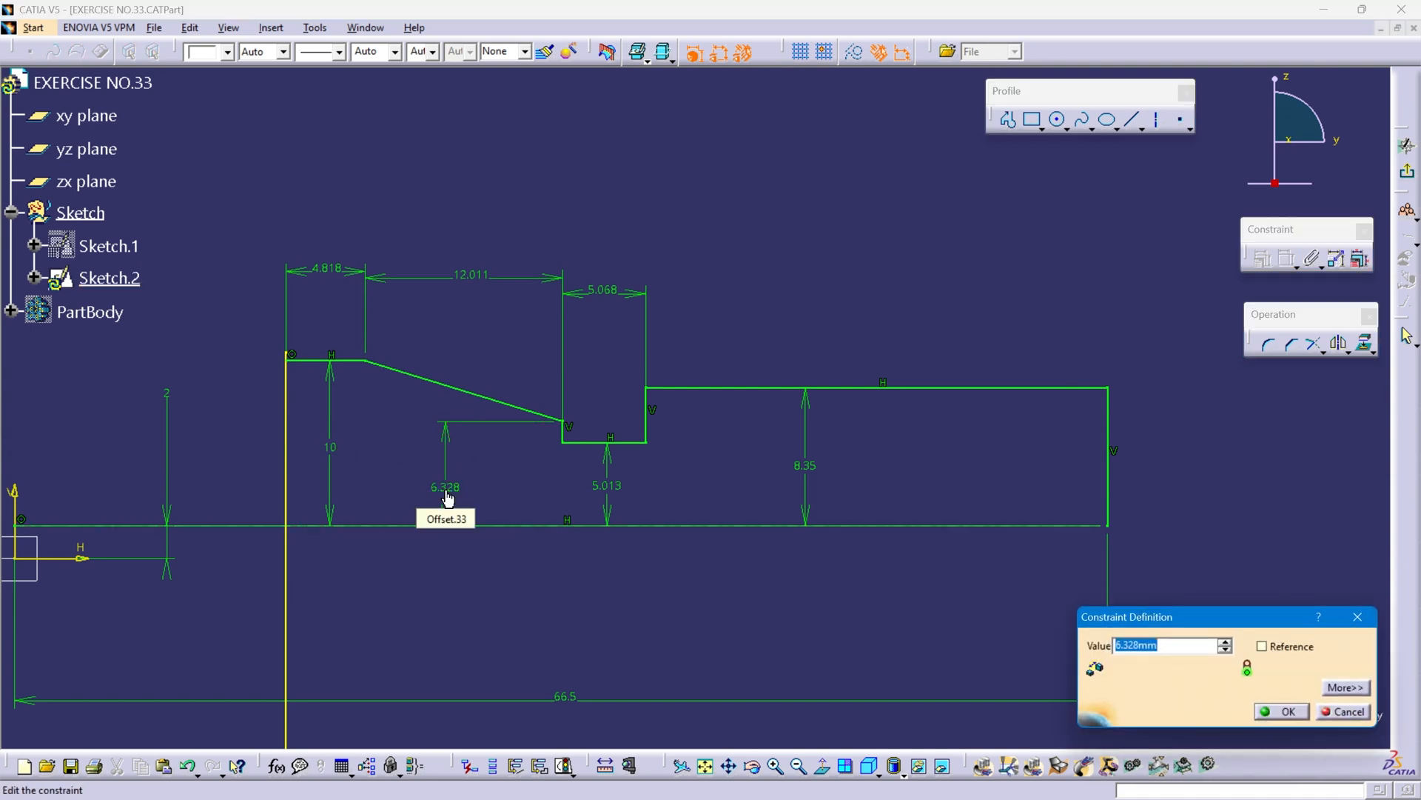
type("13.5")
key("Return")
Step: Set the groove floor's height above the axis to 13.5/2 mm and the long straight segment's height to 16/2 mm
double_click(613, 489)
type("13.5")
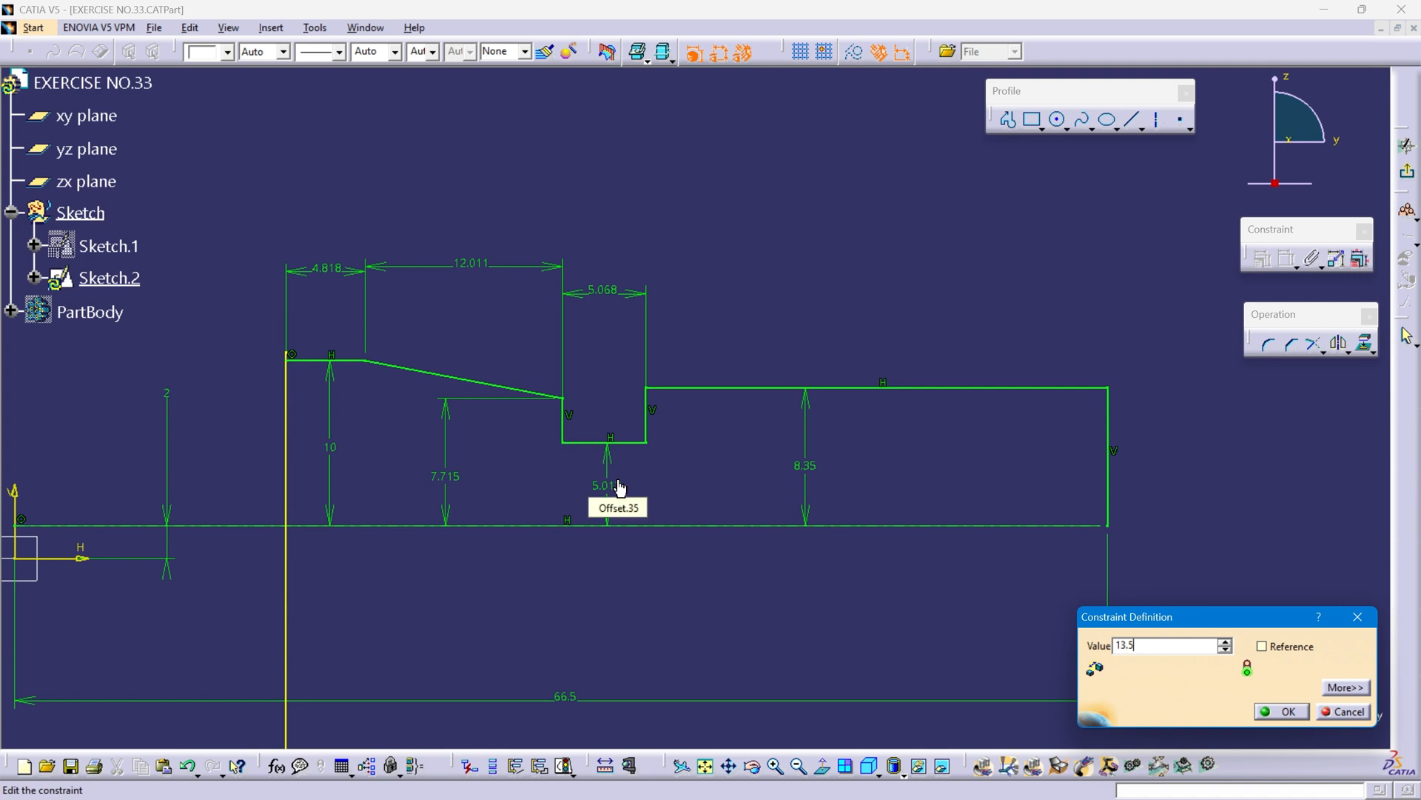
type("/2")
key("Return")
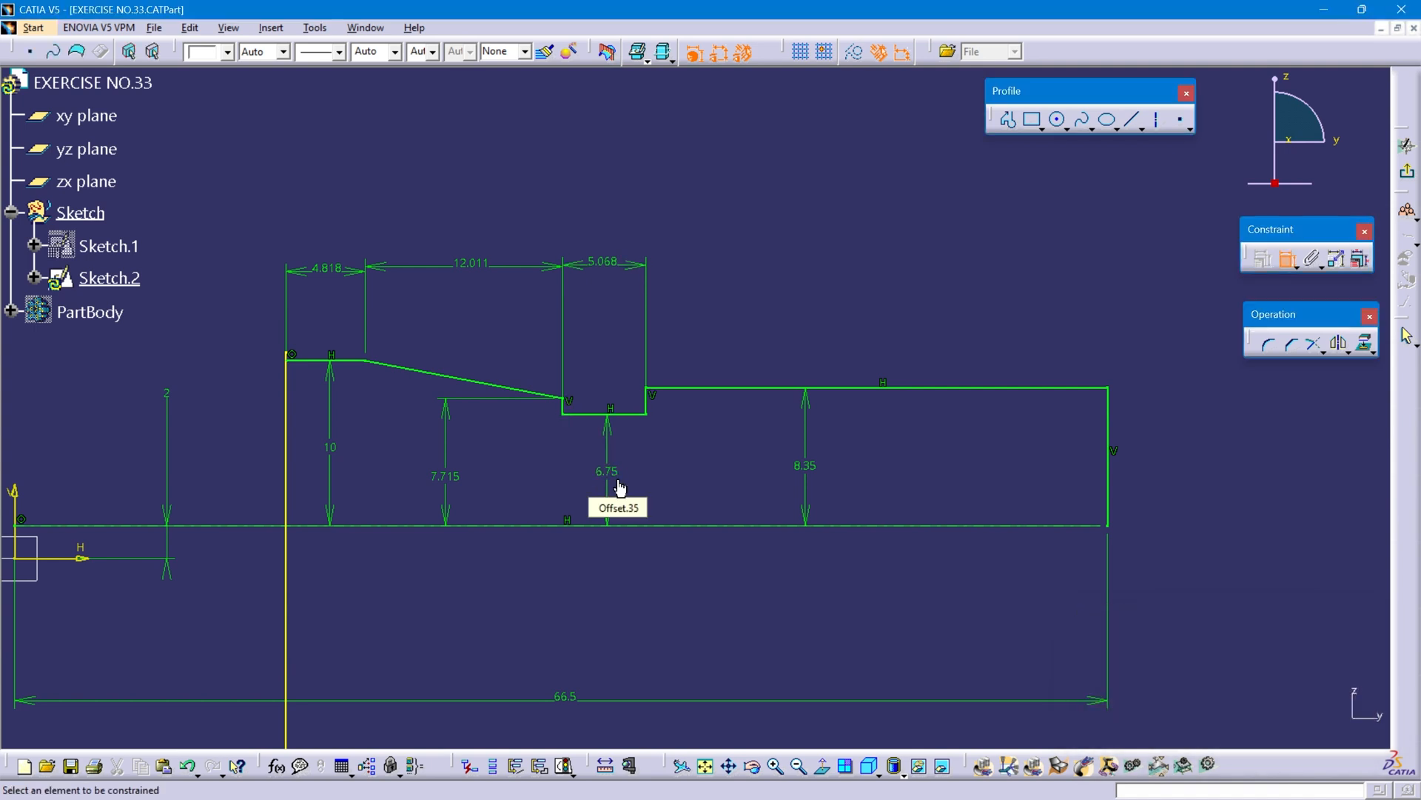
double_click(803, 464)
type("16/2")
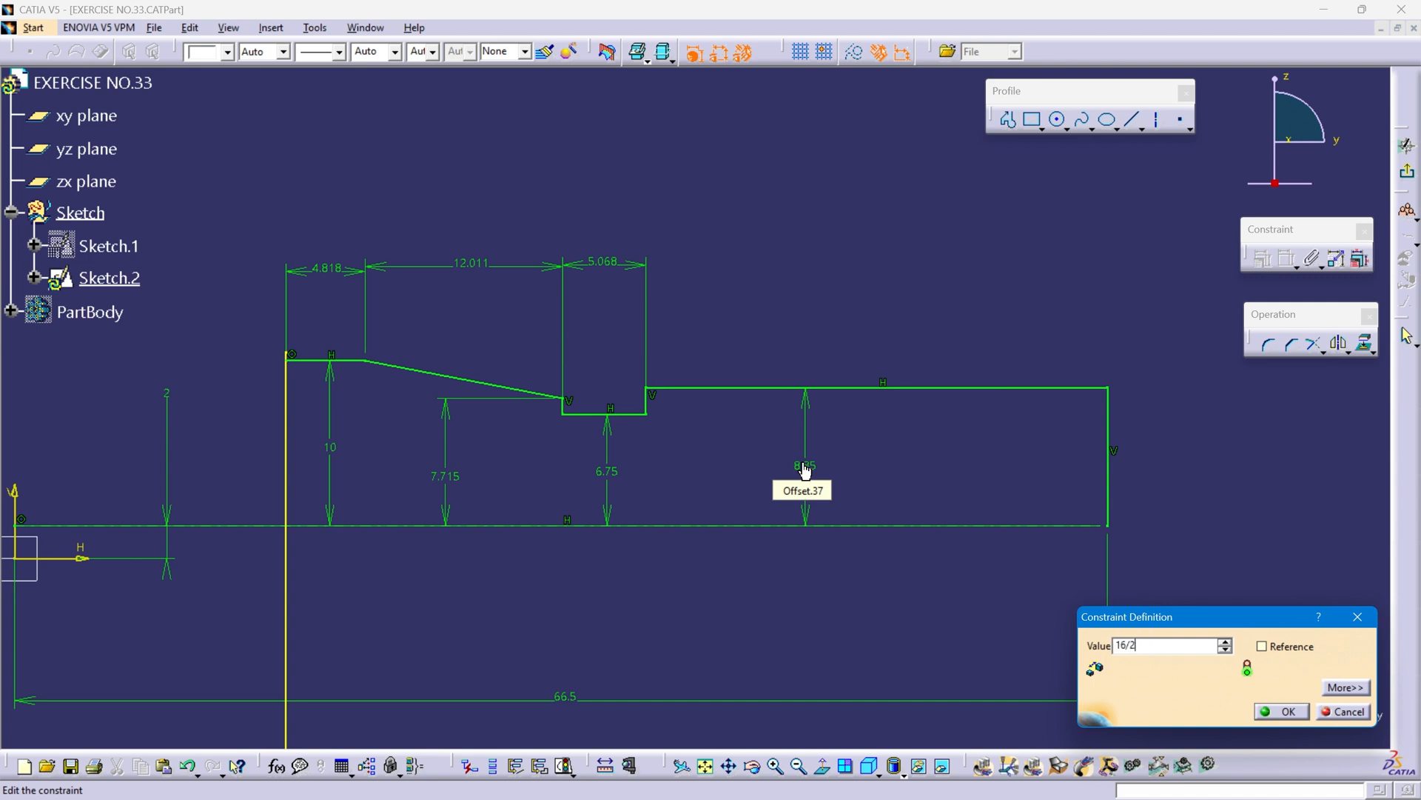
key("Return")
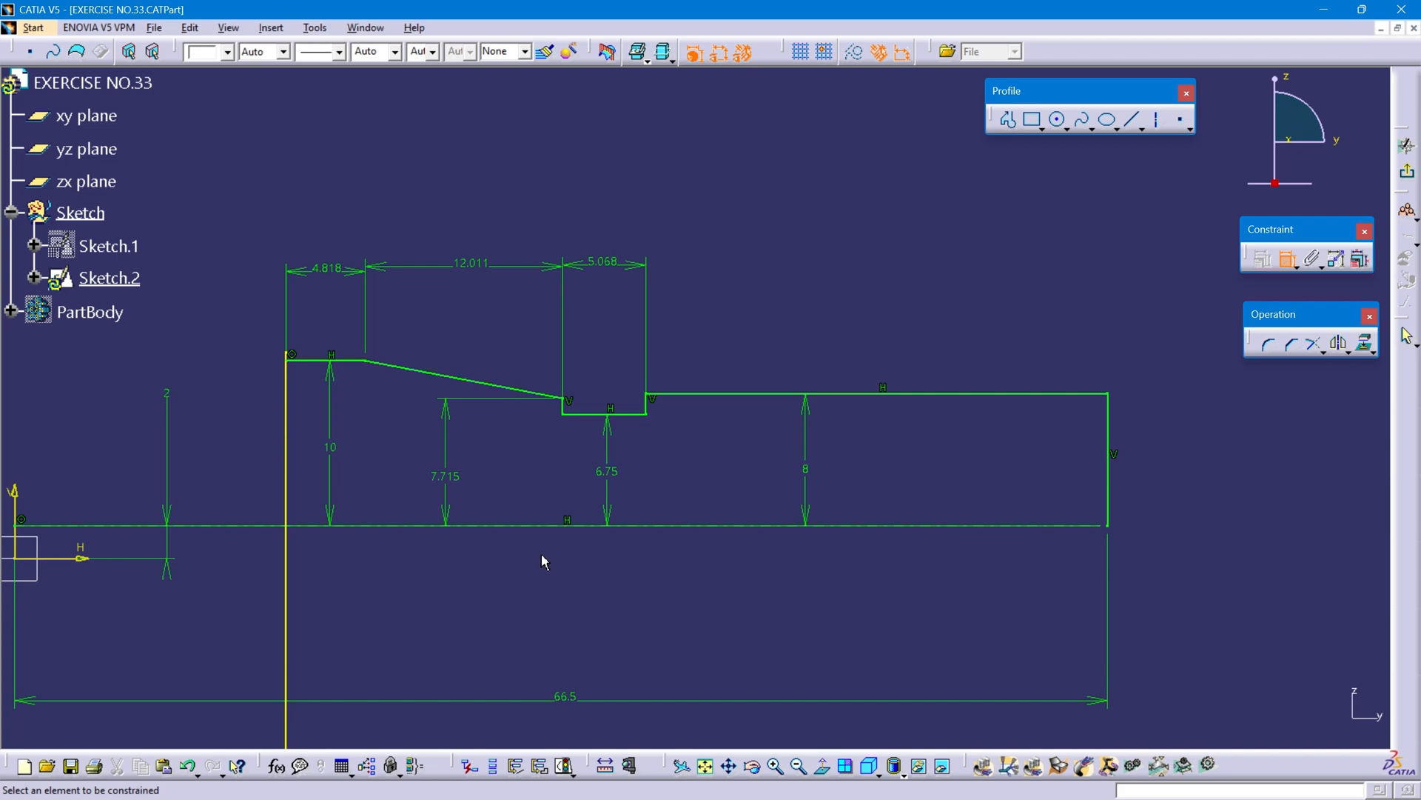
Step: Switch to the PDF drawing and box the 2, 22, 2 and 24 length dimensions below the front view in red
key("alt+Tab")
scroll(605, 309, "up", 3, "ctrl")
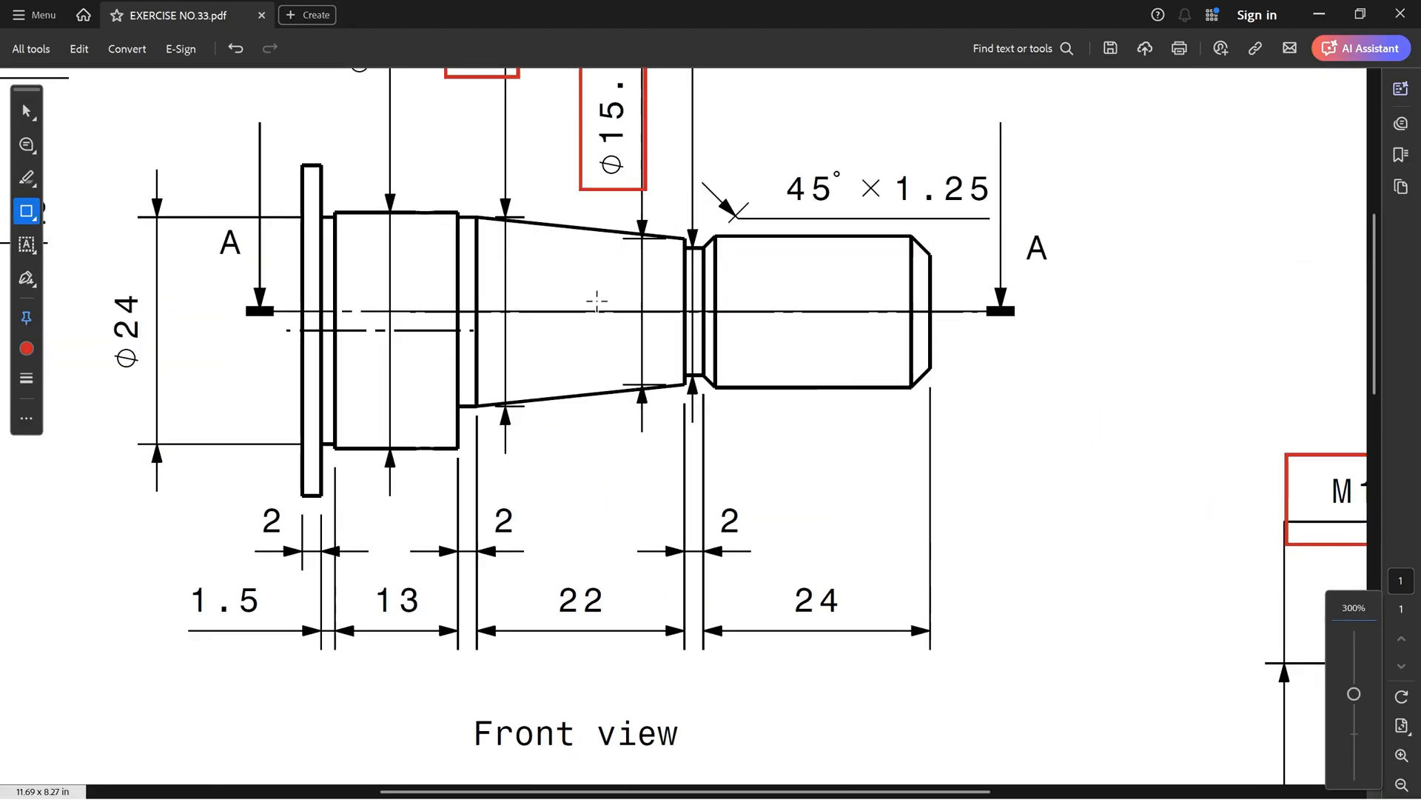
scroll(521, 450, "up", 1)
scroll(524, 458, "down", 3)
left_click_drag(484, 452, 607, 567)
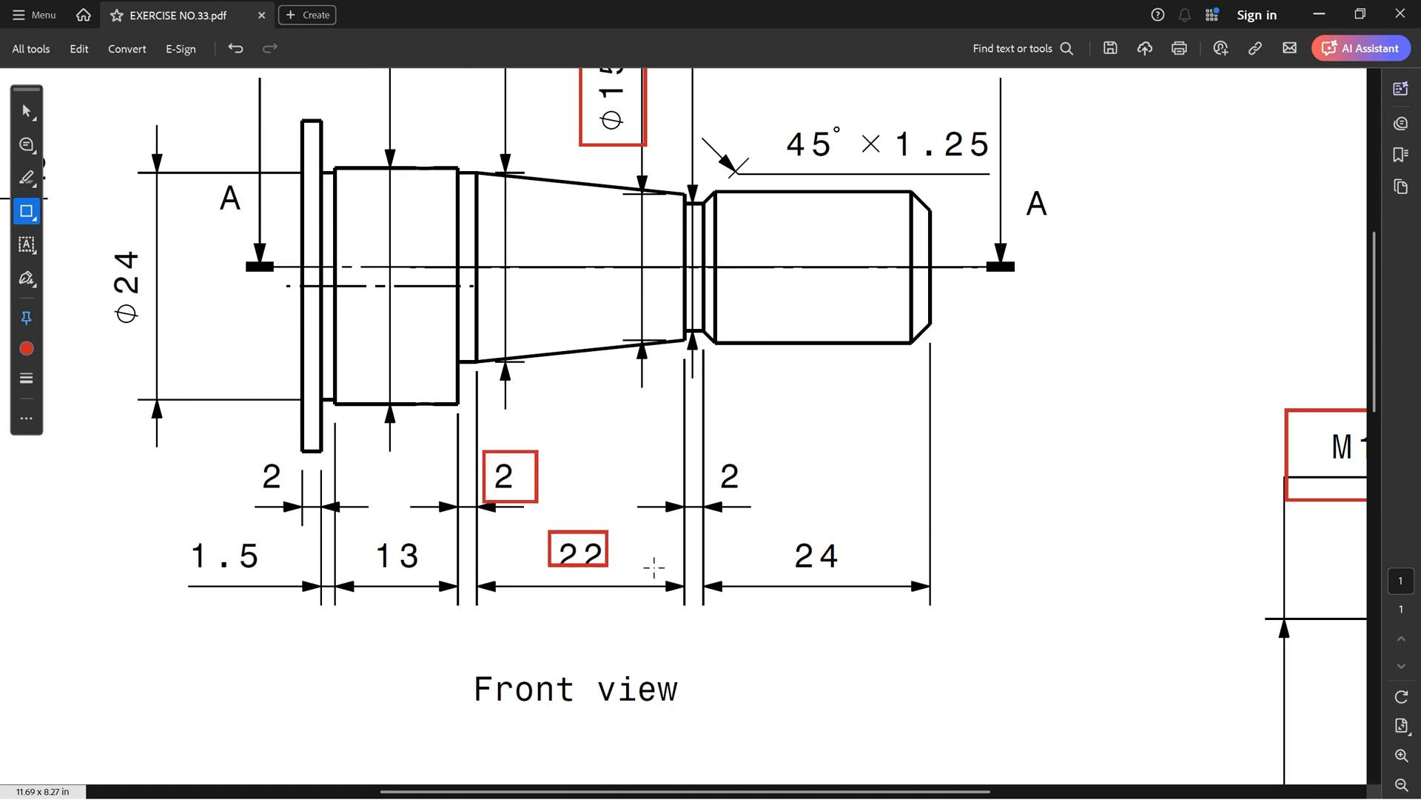
mouse_move(708, 451)
left_mouse_down()
mouse_move(812, 555)
mouse_move(859, 575)
left_mouse_up()
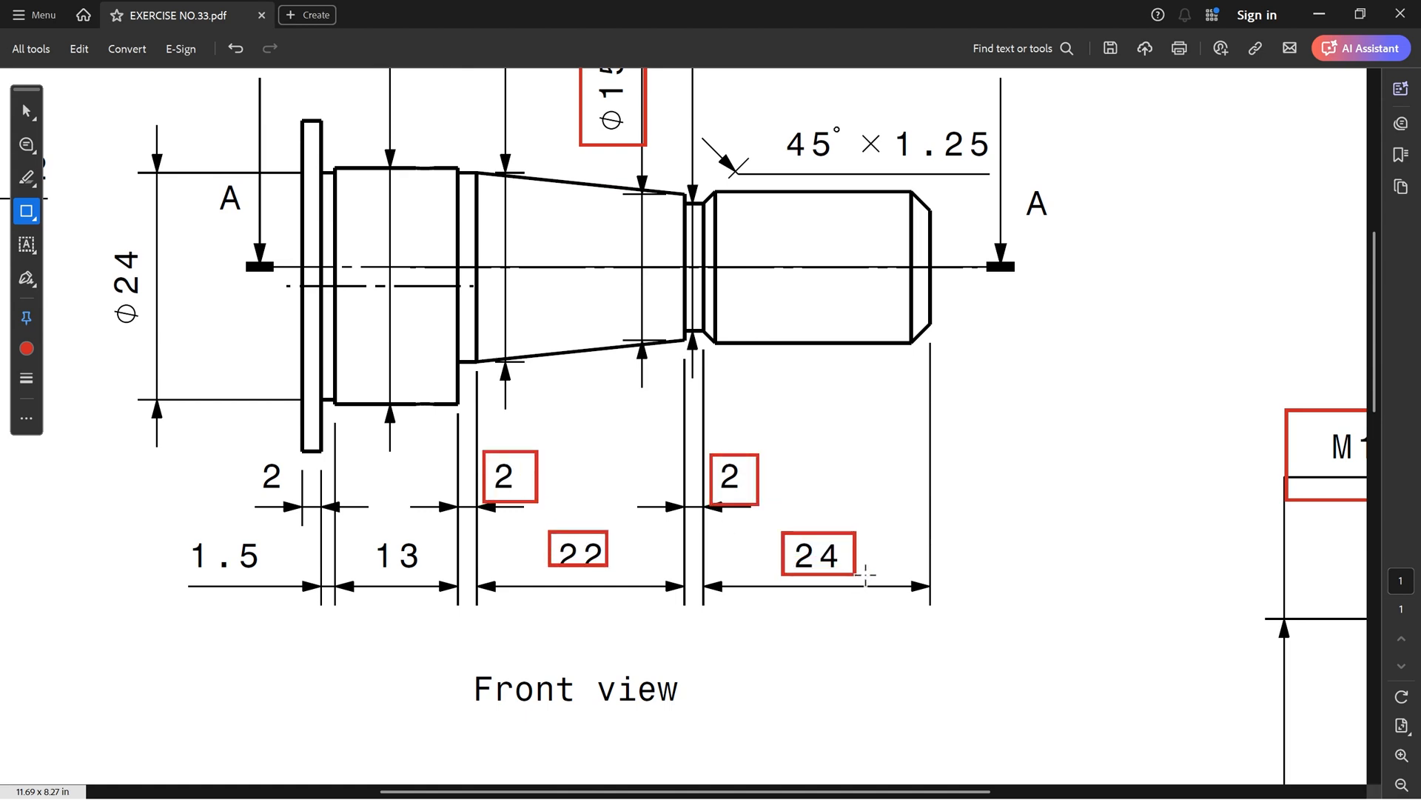
Step: Switch to CATIA and set the first land's length to 2 mm and the taper's length to 22 mm
key("alt+Tab")
double_click(320, 276)
type("2")
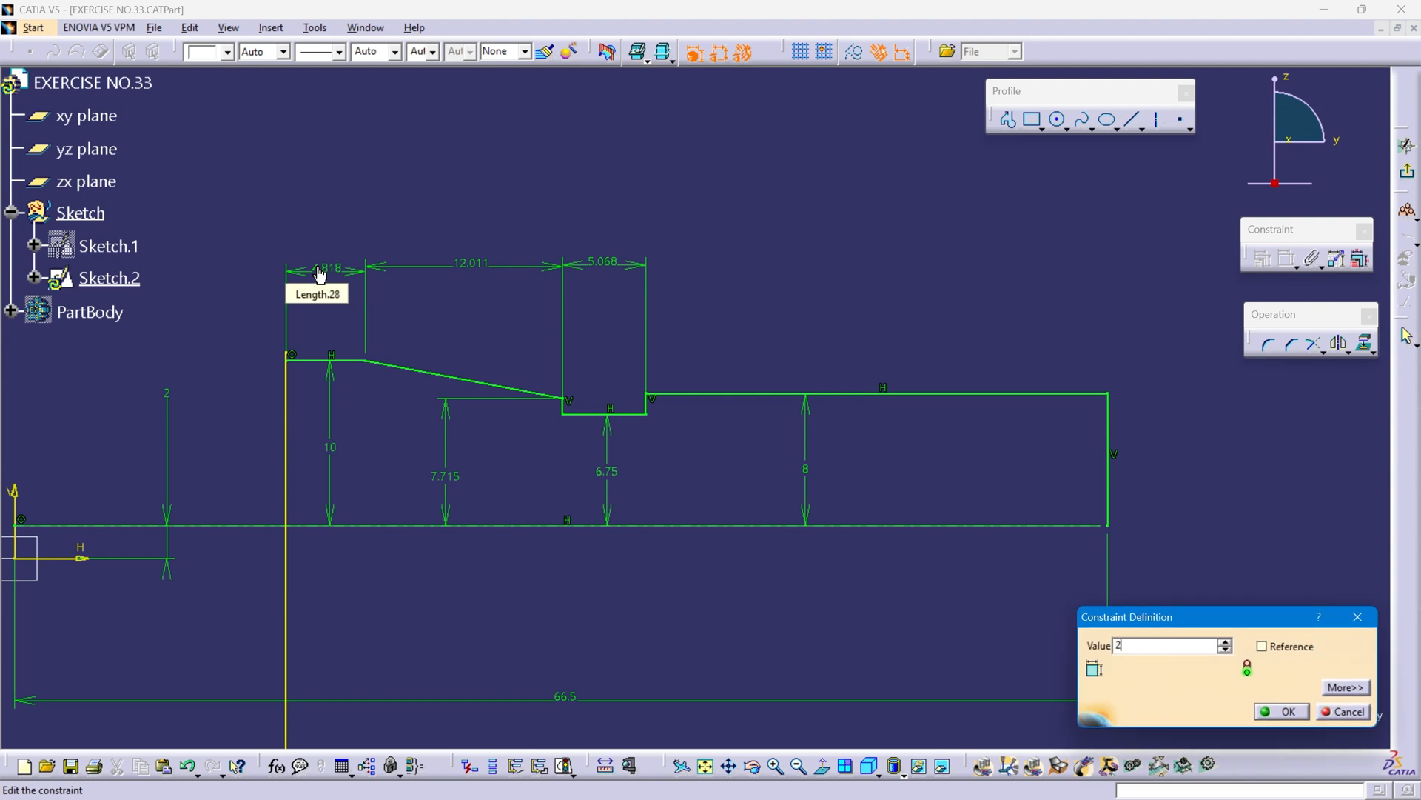
key("Return")
double_click(435, 265)
type("2")
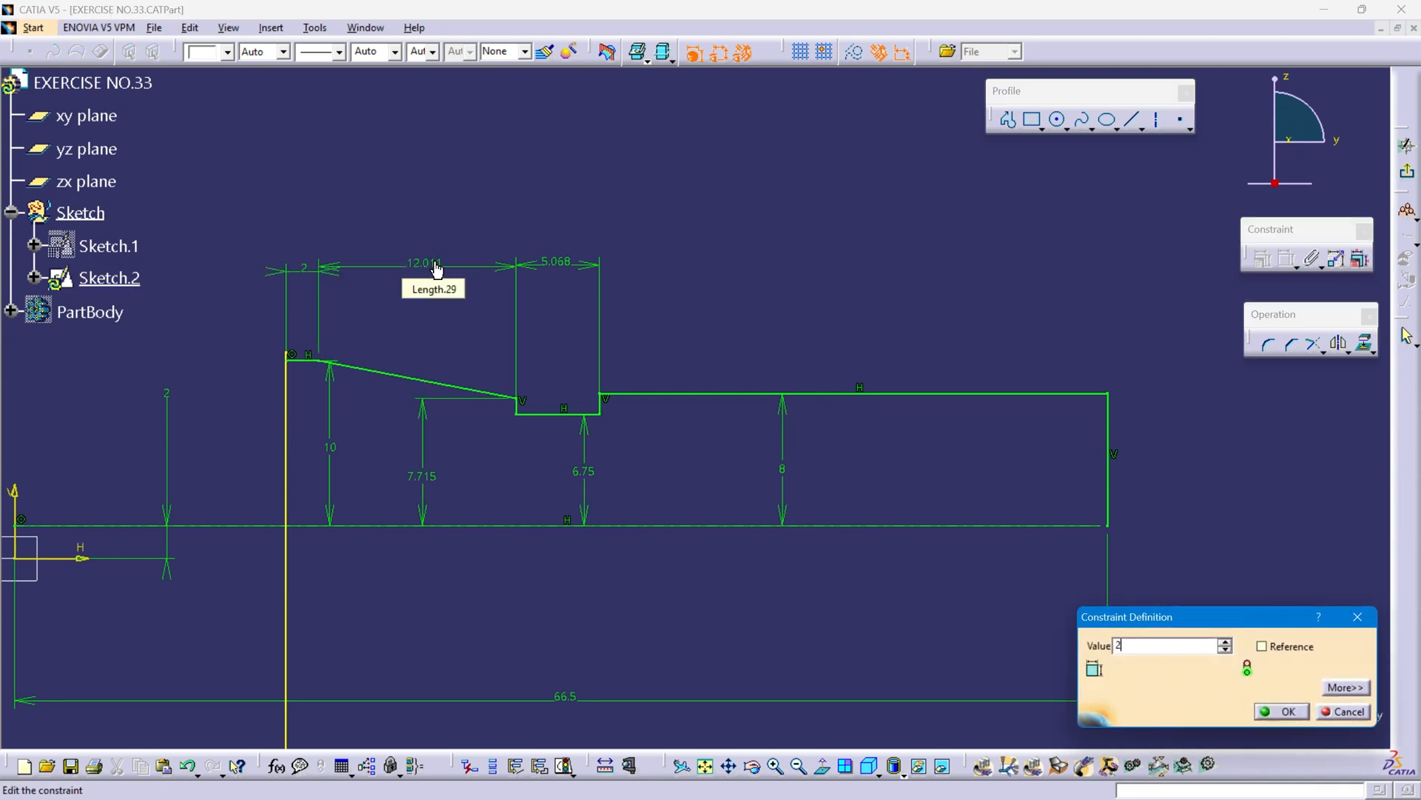
type("2")
key("Return")
Step: Set the groove's length to 2 mm
double_click(712, 270)
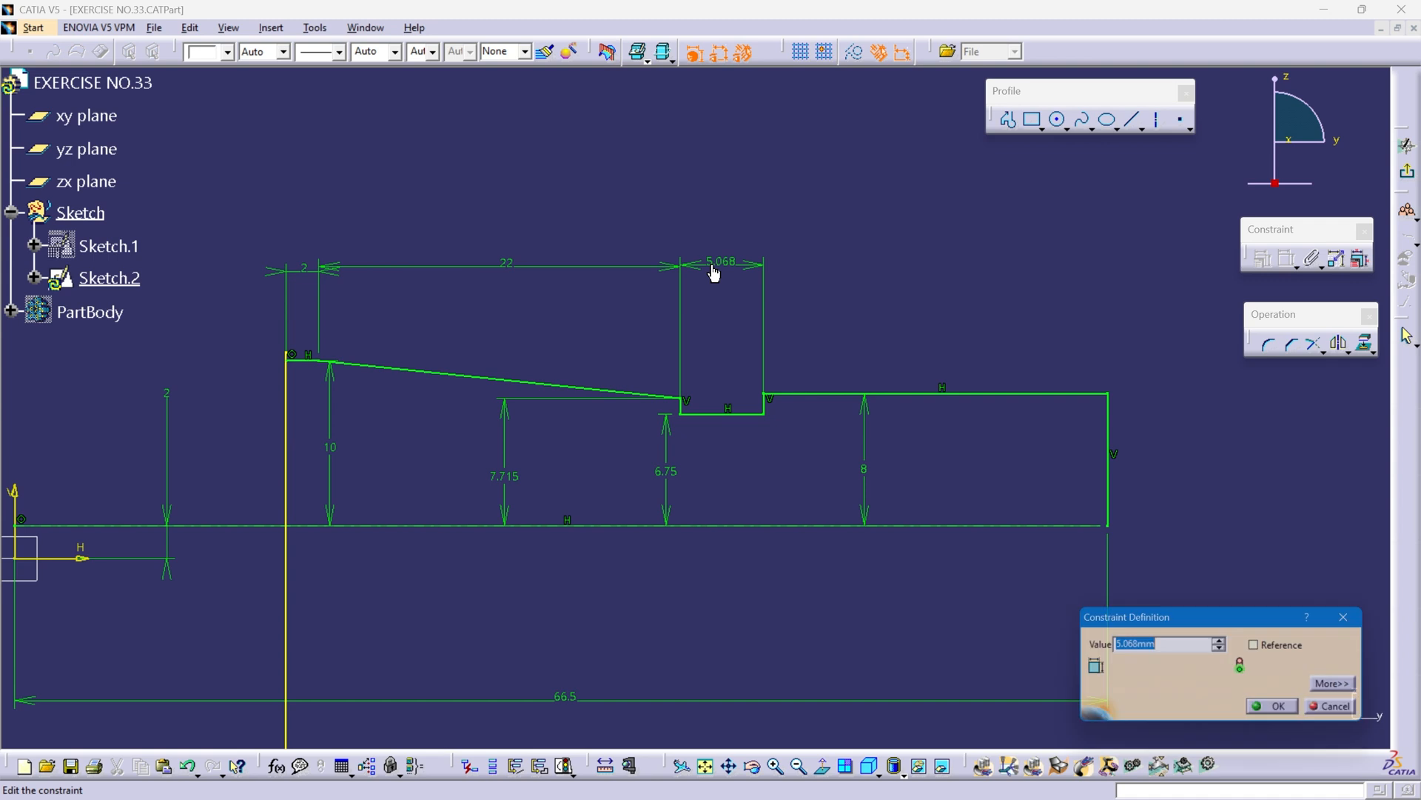
type("2")
key("Return")
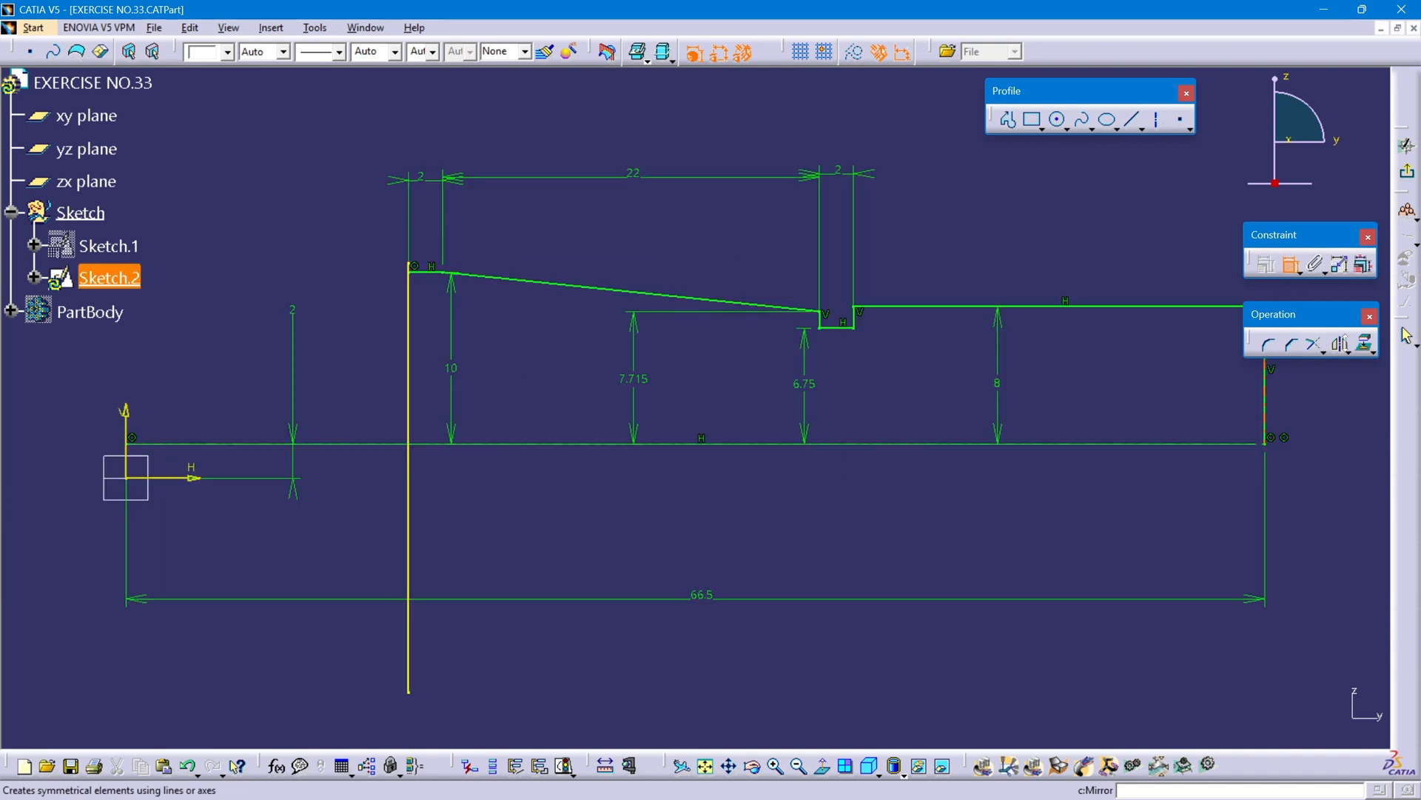
Step: Quick Trim the projected vertical edge so that only its portion between the axis and the first land remains in the profile
left_click(1319, 348)
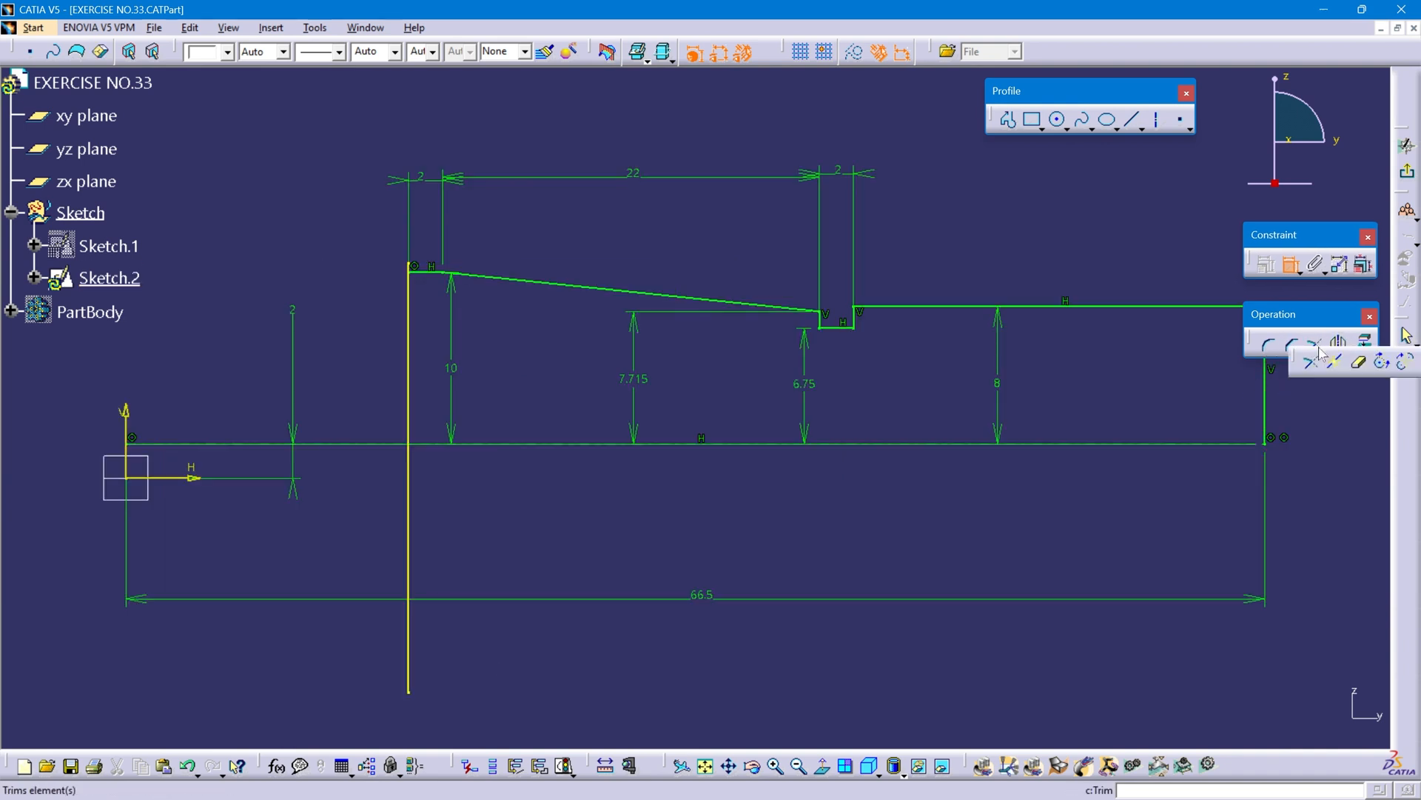
left_click(1359, 362)
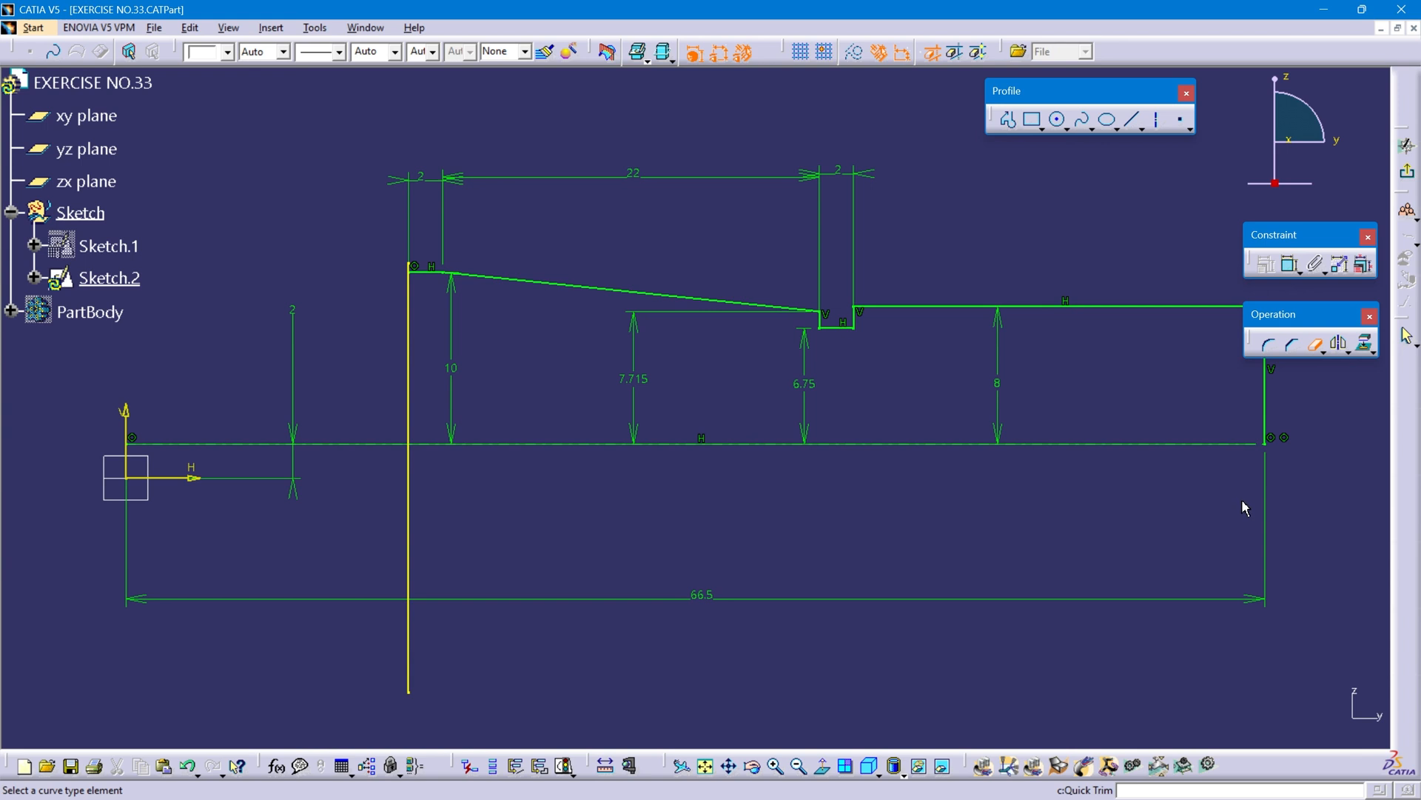
mouse_move(317, 504)
middle_mouse_down()
mouse_move(405, 559)
mouse_move(404, 452)
middle_mouse_up()
middle_click_drag(400, 556, 523, 359)
left_click(468, 443)
middle_click_drag(547, 292, 552, 595)
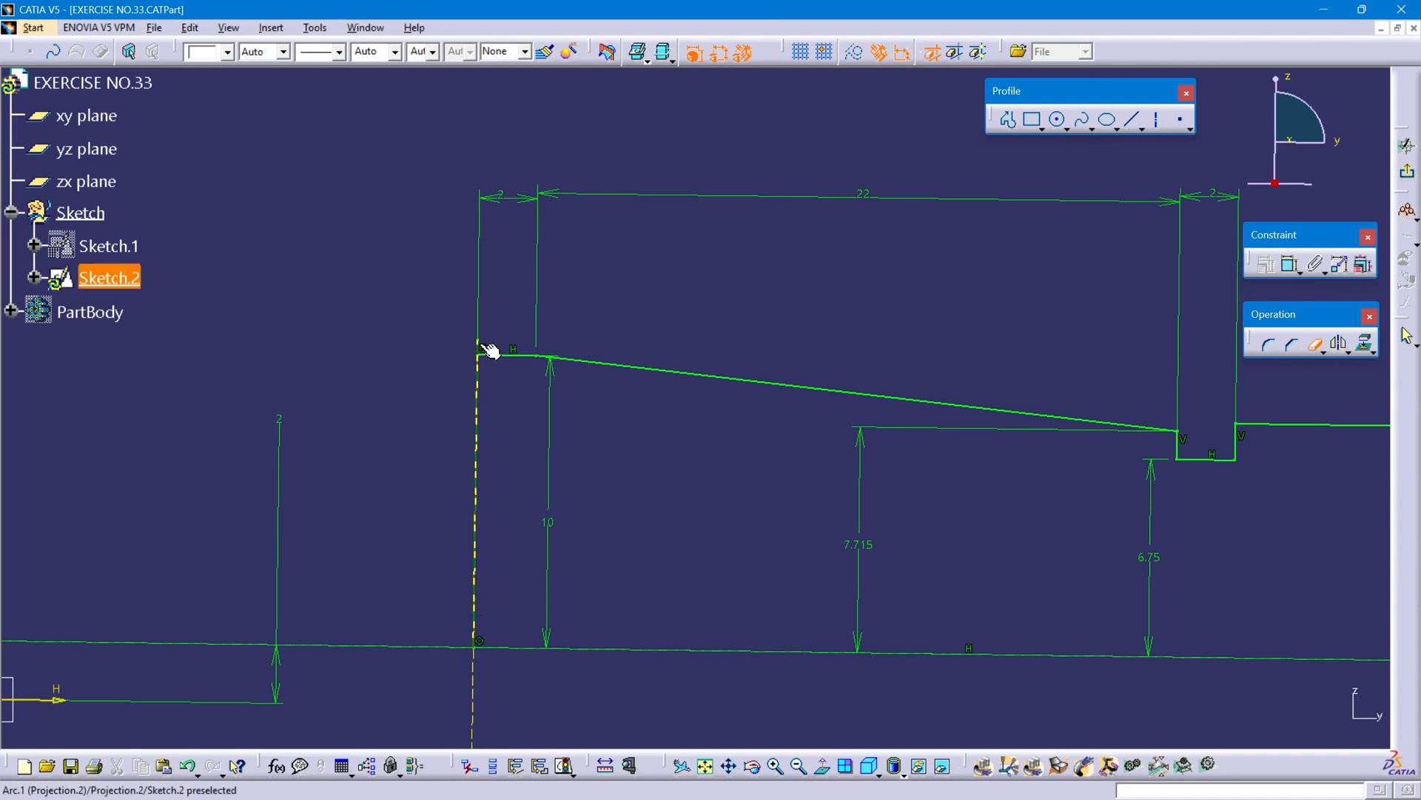
mouse_move(689, 441)
middle_mouse_down()
mouse_move(598, 417)
mouse_move(766, 521)
middle_mouse_up()
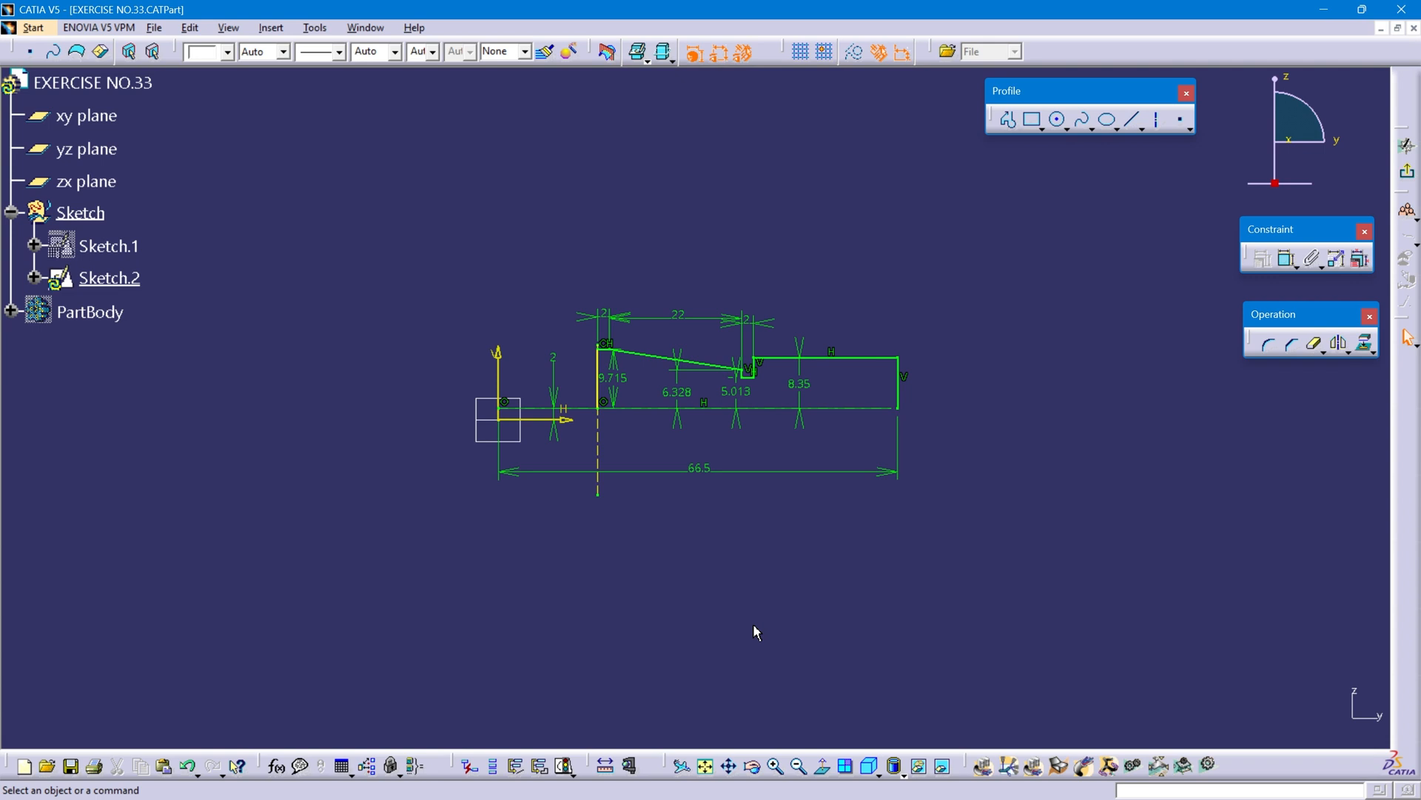
Step: Check the sketch's solving status and exit the sketch
left_click(567, 763)
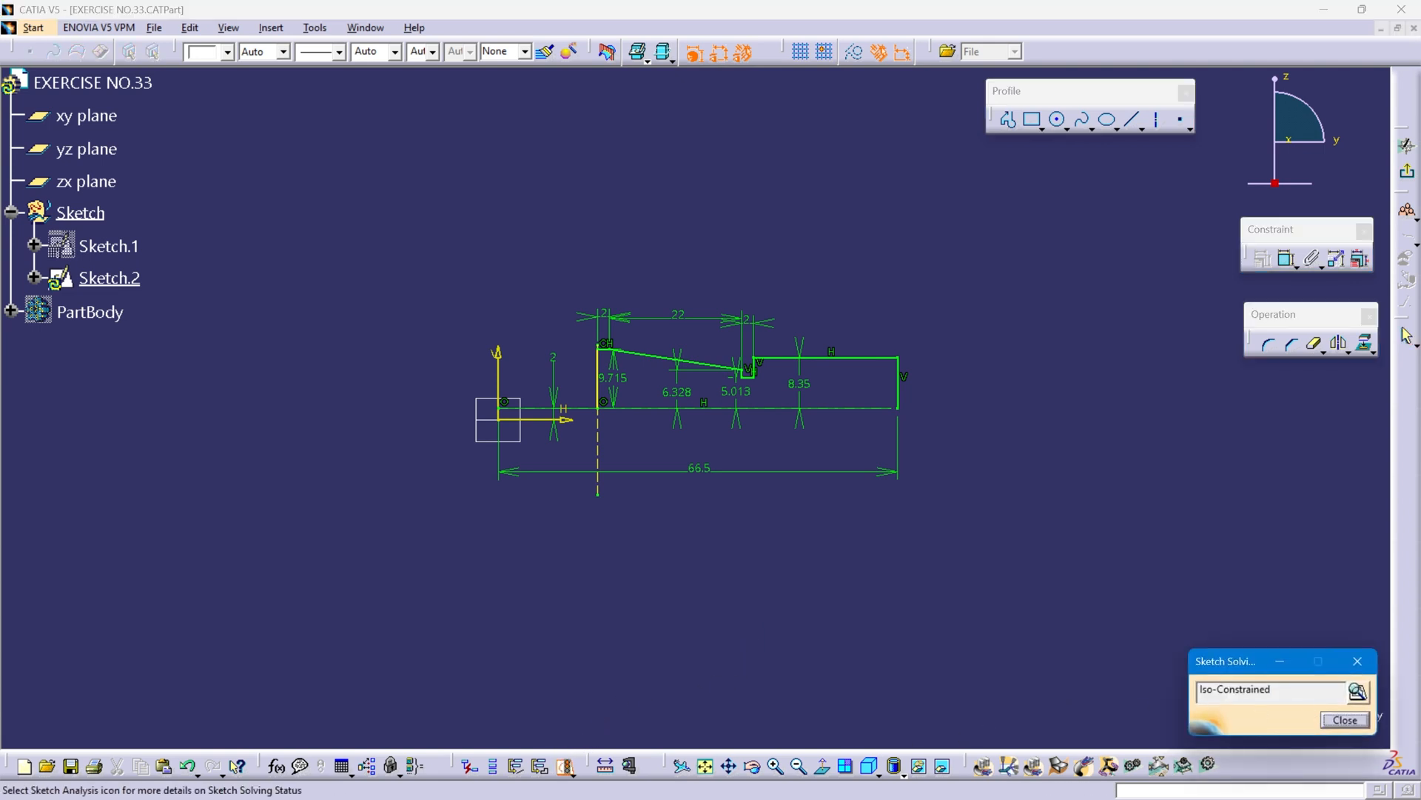
left_click(1342, 722)
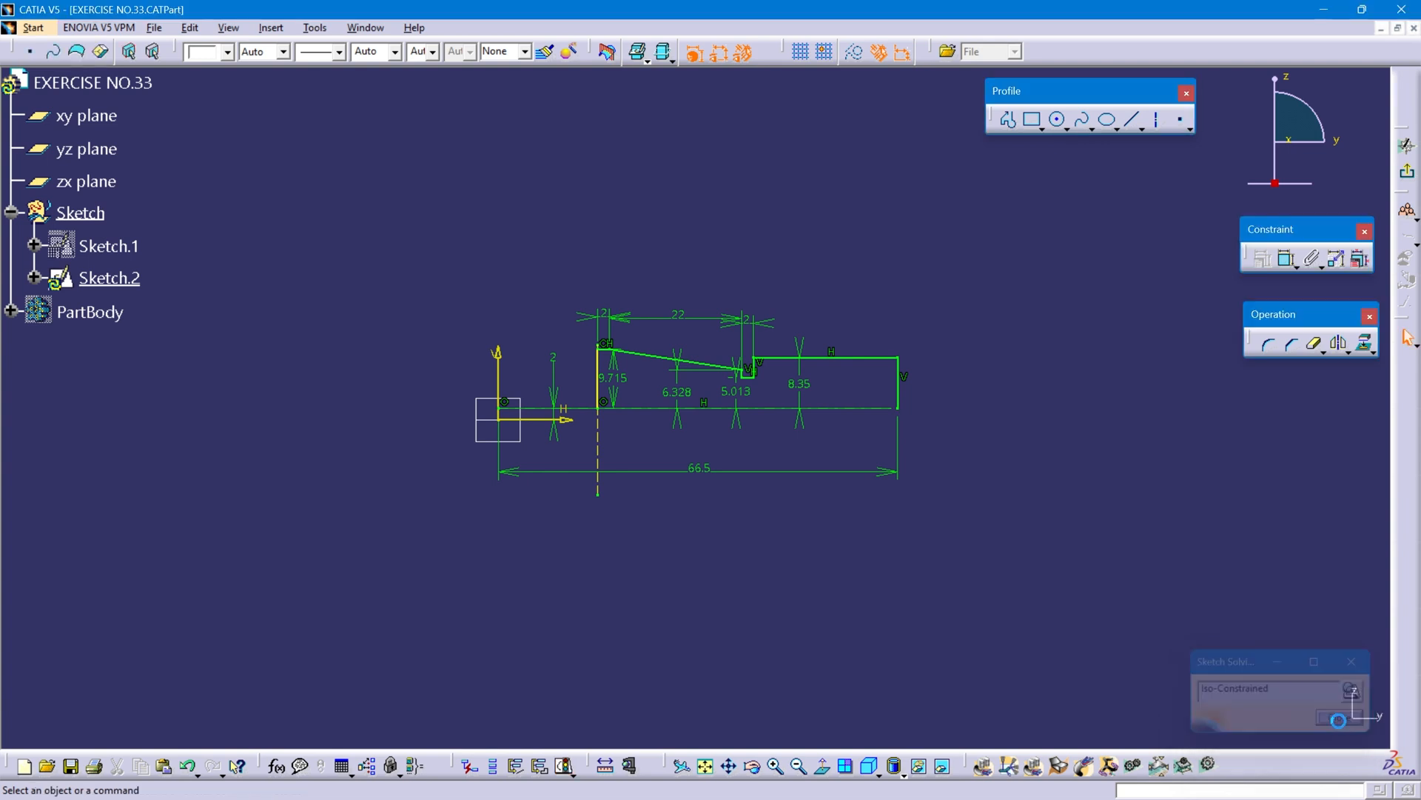
left_click(1408, 176)
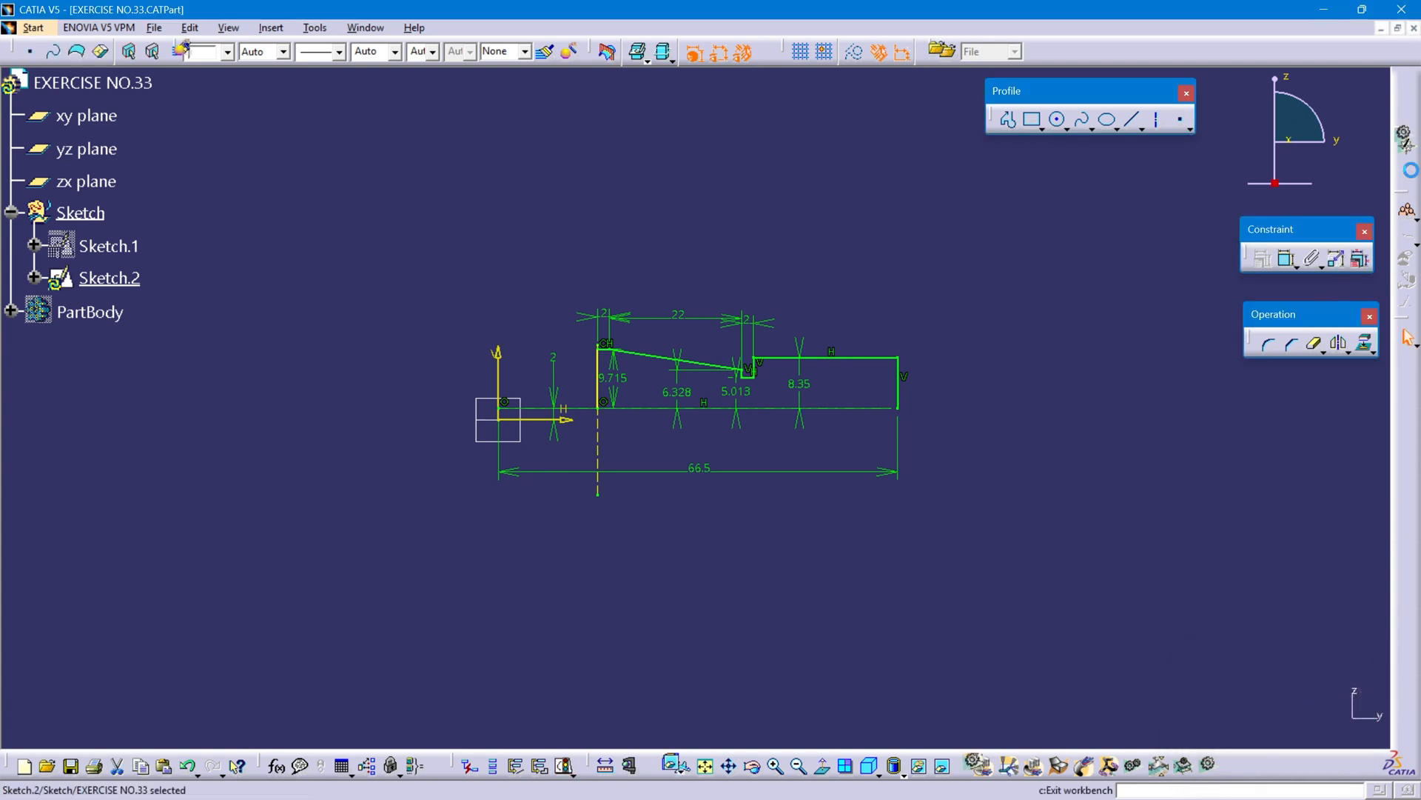
Step: Make PartBody the work object and revolve Sketch.2 by 360 degrees about its sketch axis with the Shaft feature
right_click(72, 310)
left_click(130, 429)
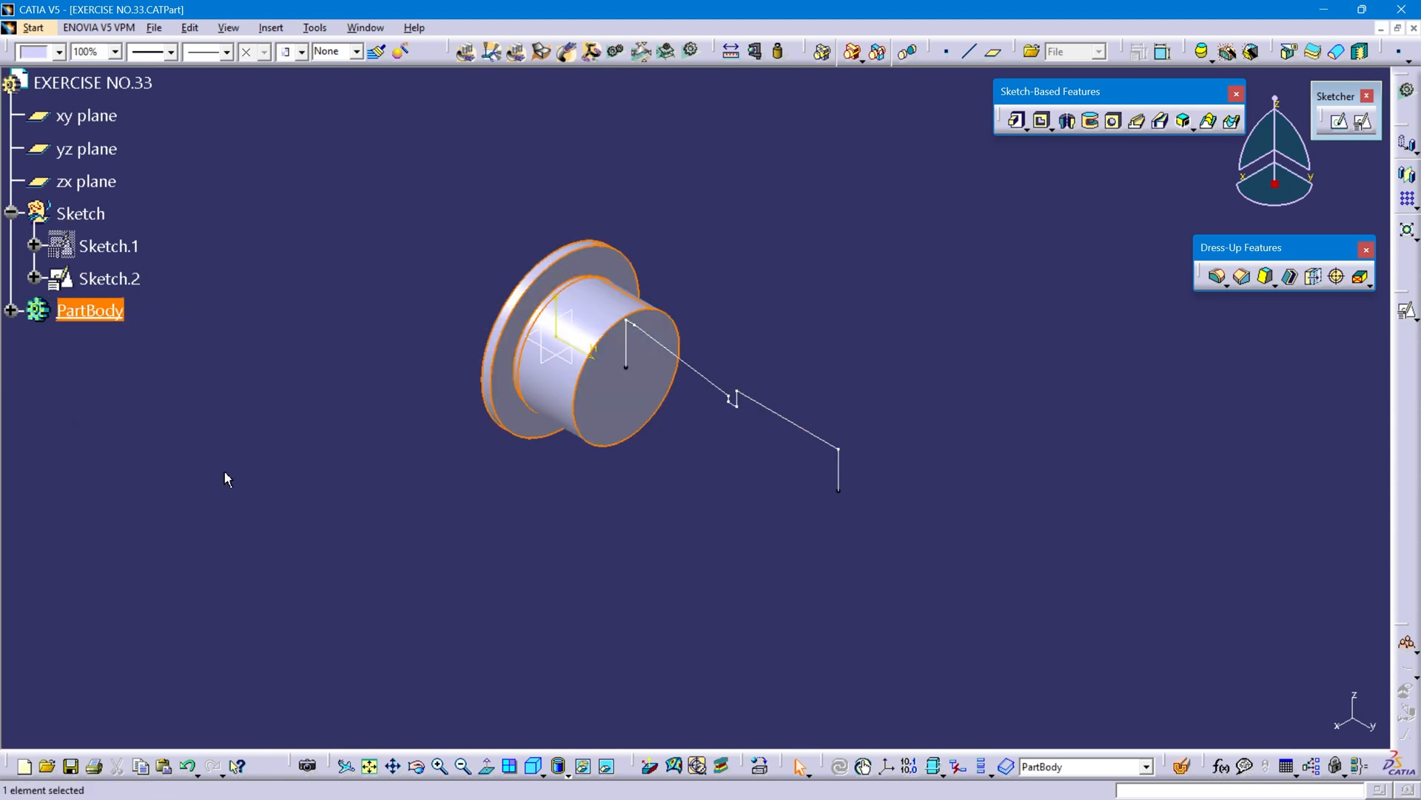
left_click(140, 289)
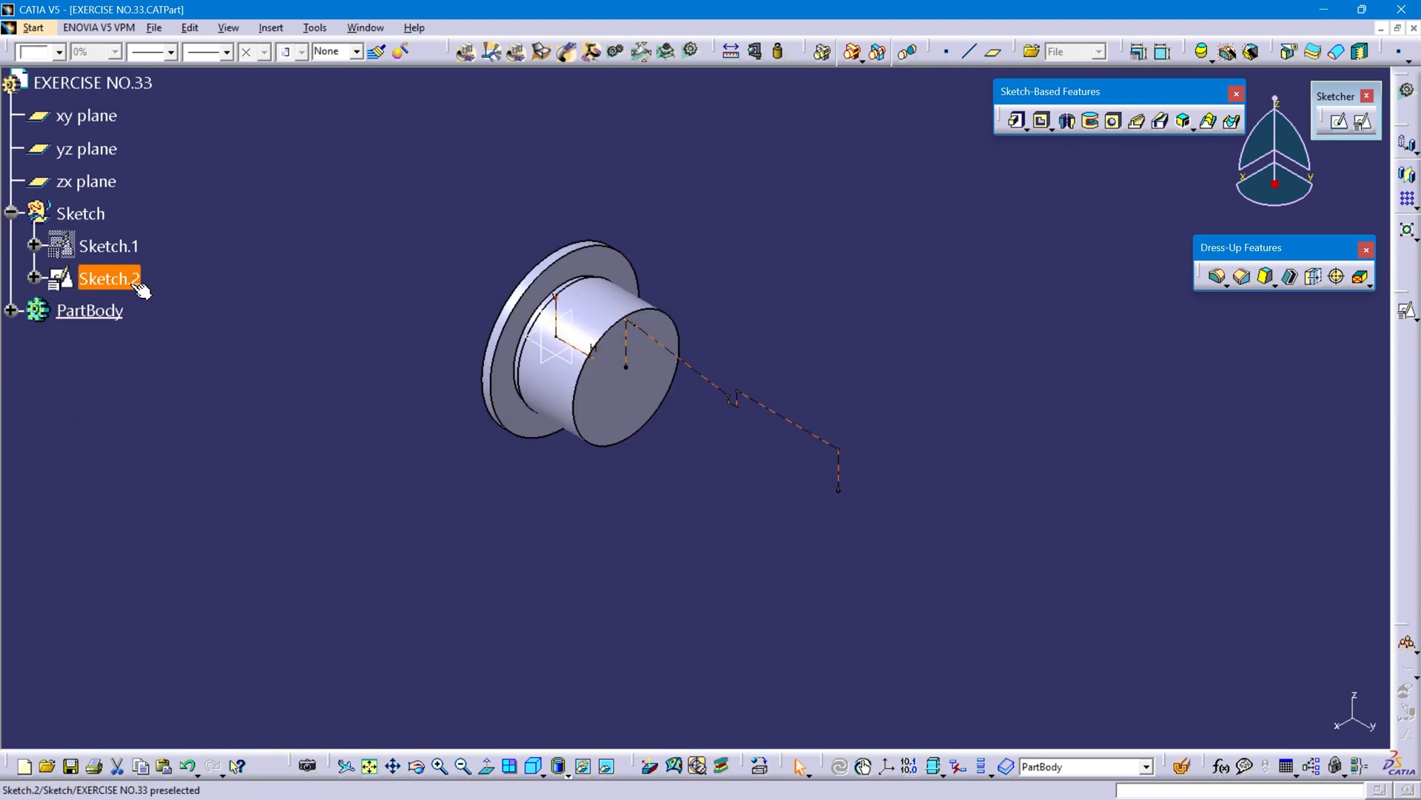
left_click(1067, 121)
left_click(1146, 567)
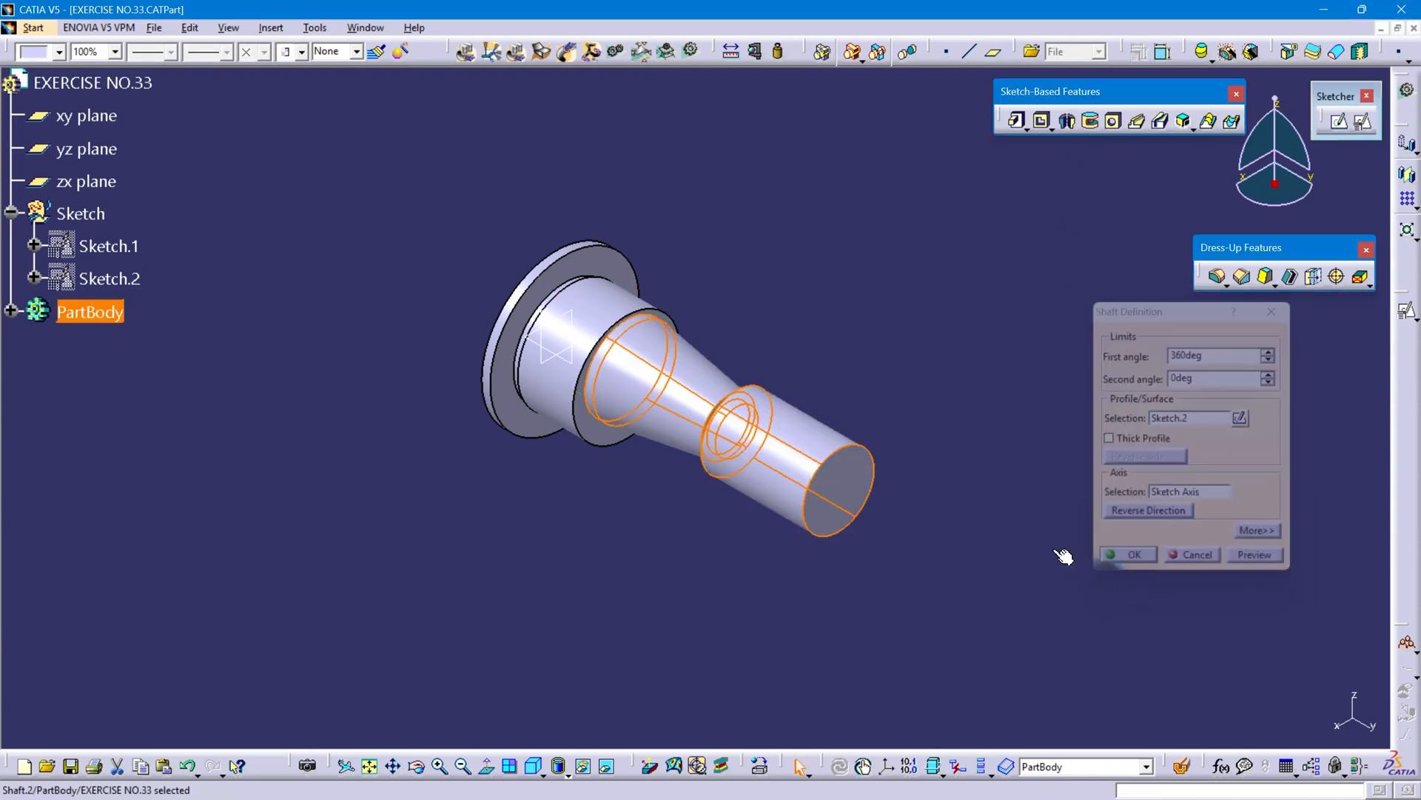
Step: Switch to the EXERCISE NO.33 PDF and mark the central hole with its diameter and depth in section view A-A
middle_click_drag(678, 574, 812, 574)
left_click(533, 765)
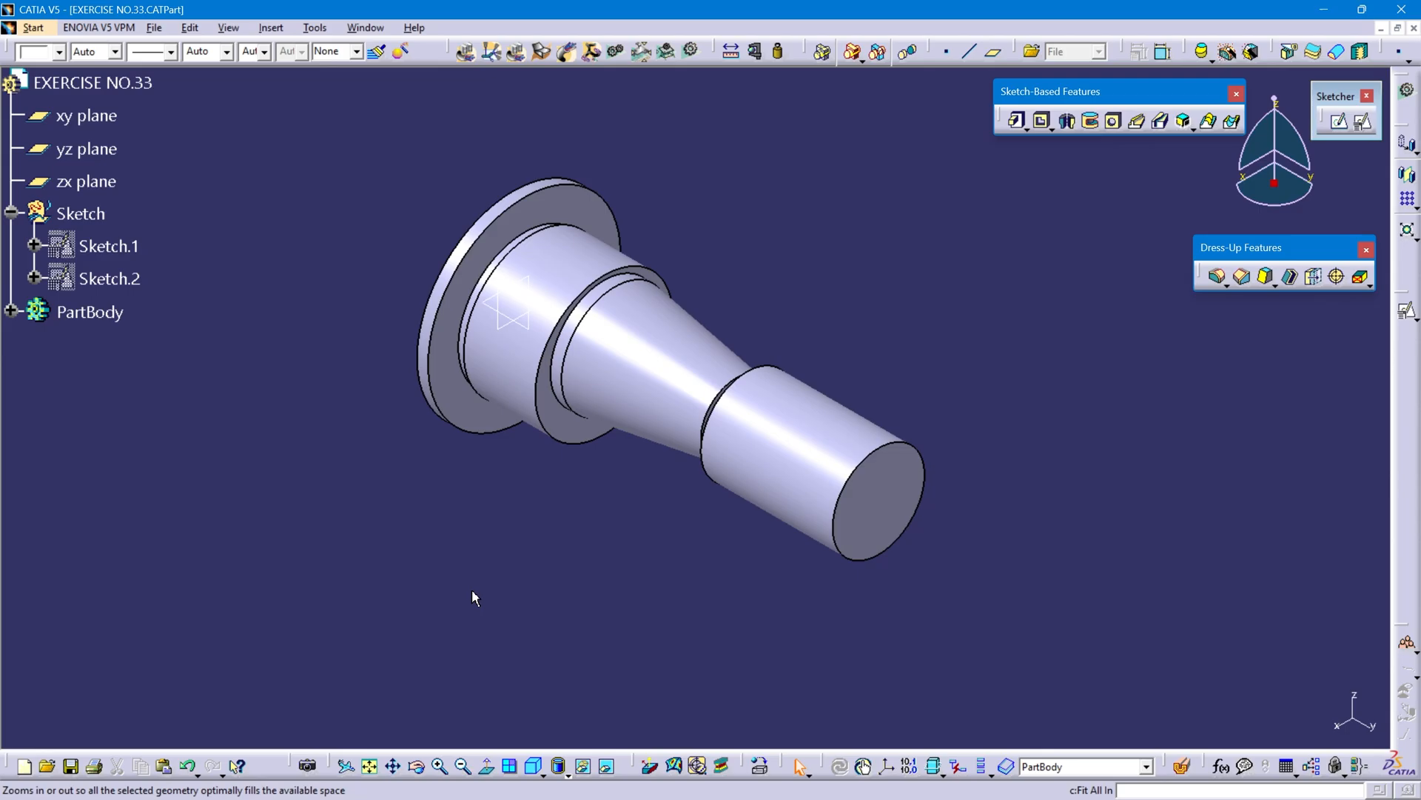
key("alt+Tab")
mouse_move(532, 575)
left_mouse_down()
mouse_move(586, 598)
mouse_move(749, 605)
left_mouse_up()
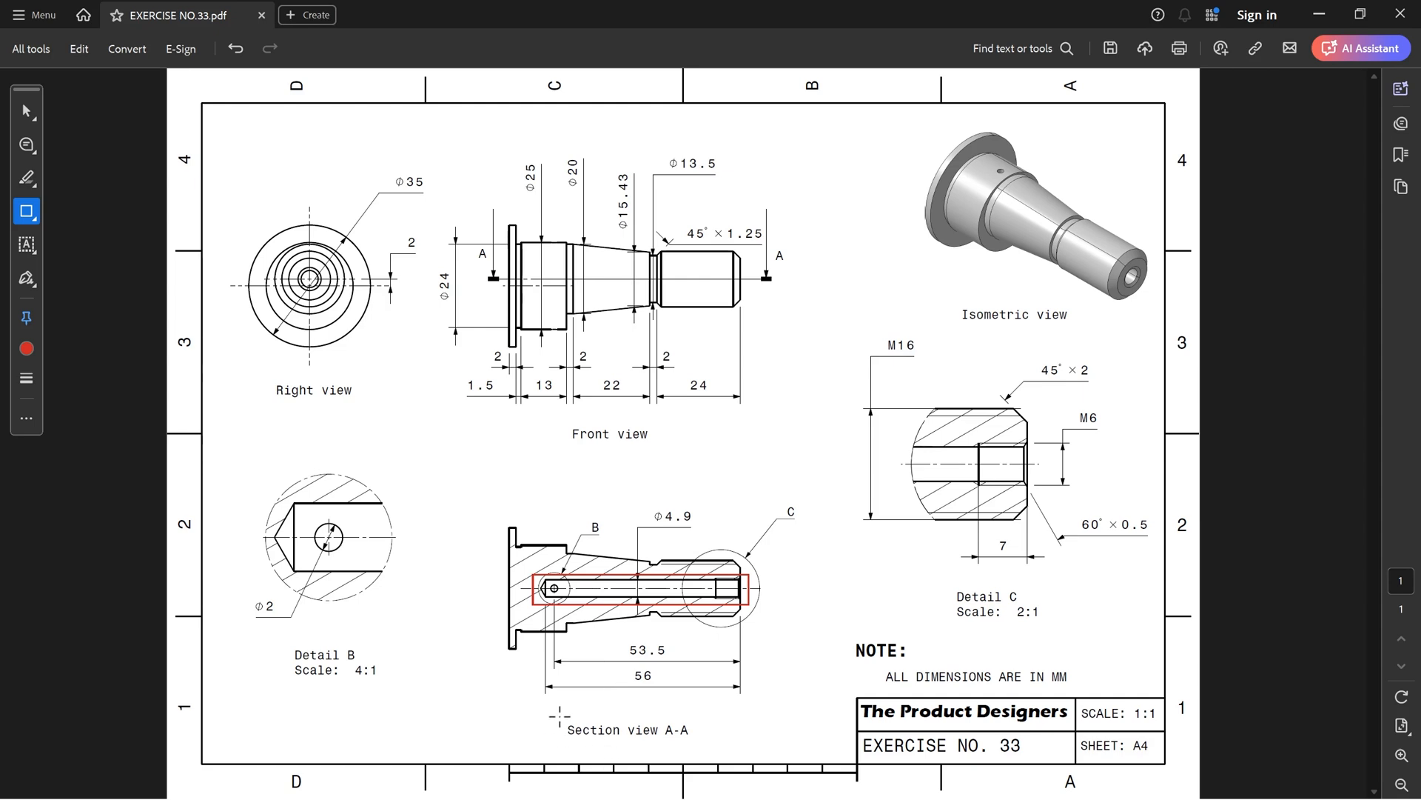
left_click_drag(552, 718, 708, 741)
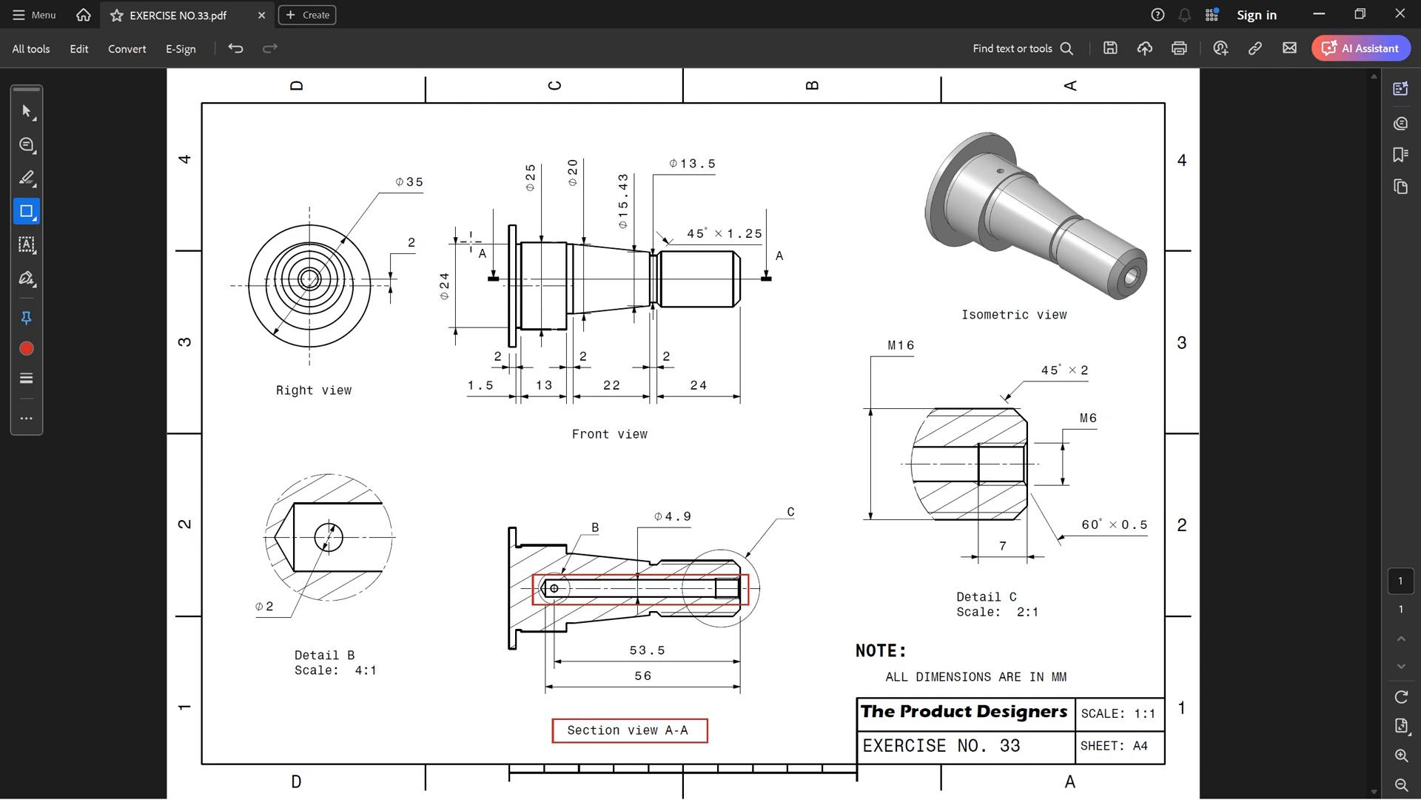
mouse_move(471, 242)
left_mouse_down()
mouse_move(524, 301)
mouse_move(509, 291)
left_mouse_up()
left_click_drag(747, 248, 793, 285)
left_click_drag(559, 414, 674, 450)
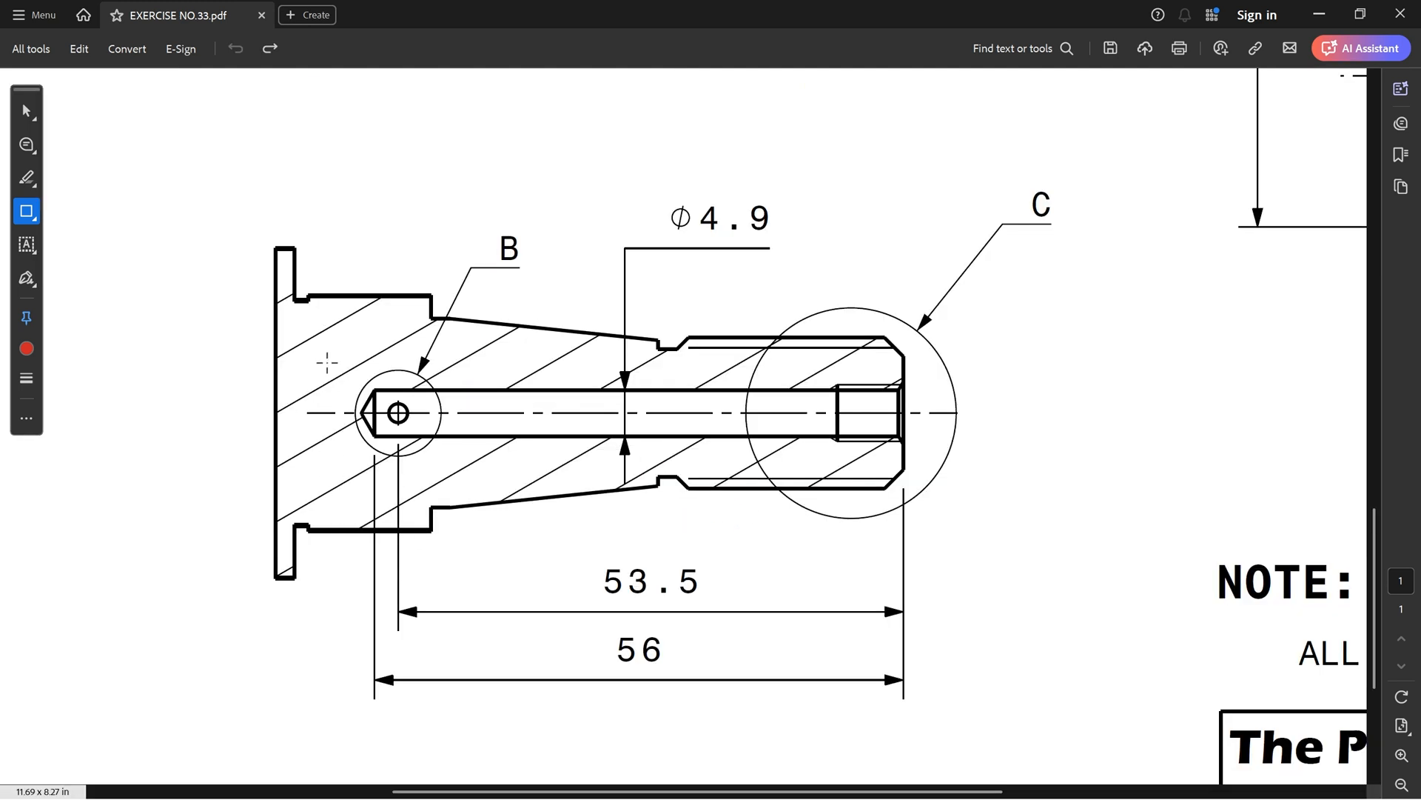
left_click_drag(319, 352, 962, 479)
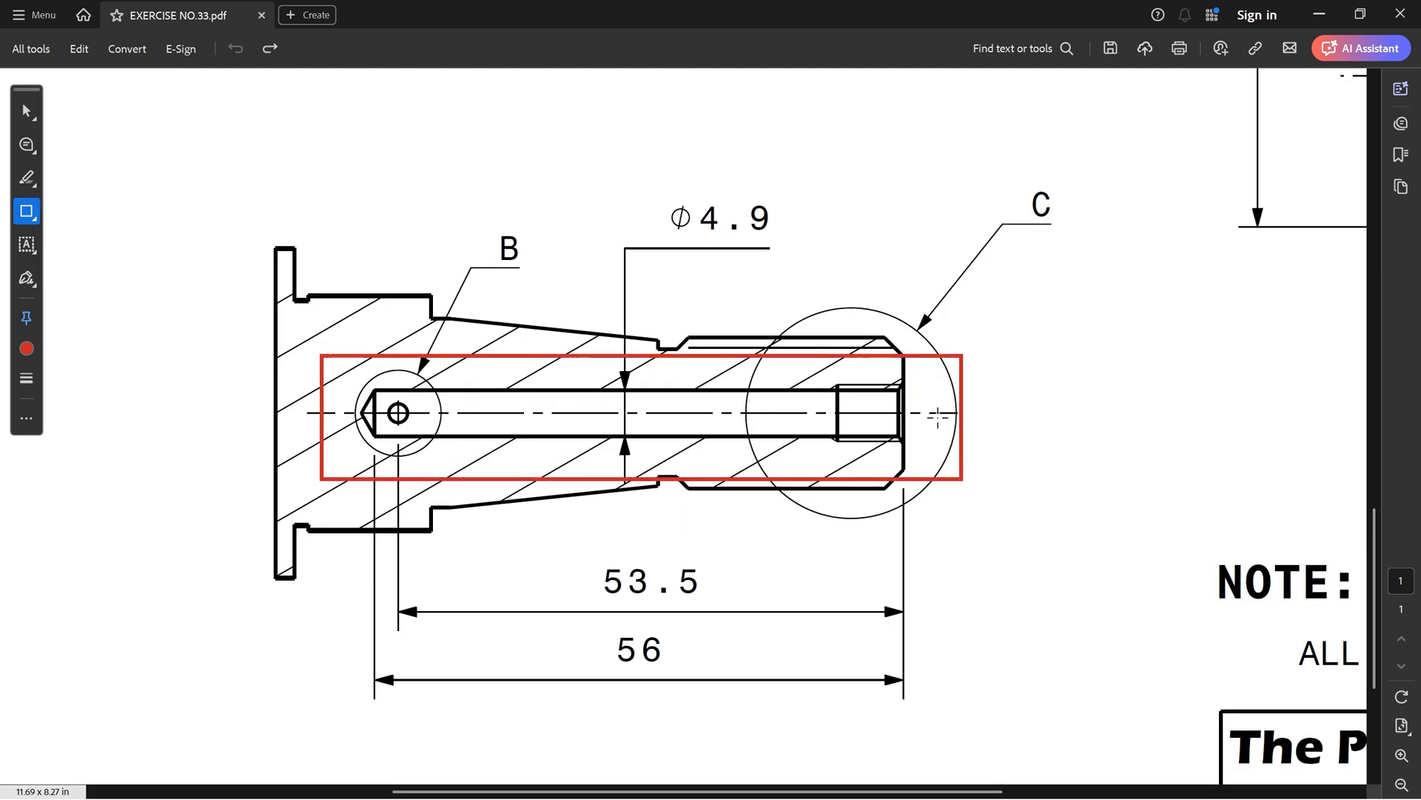
left_click_drag(655, 190, 791, 250)
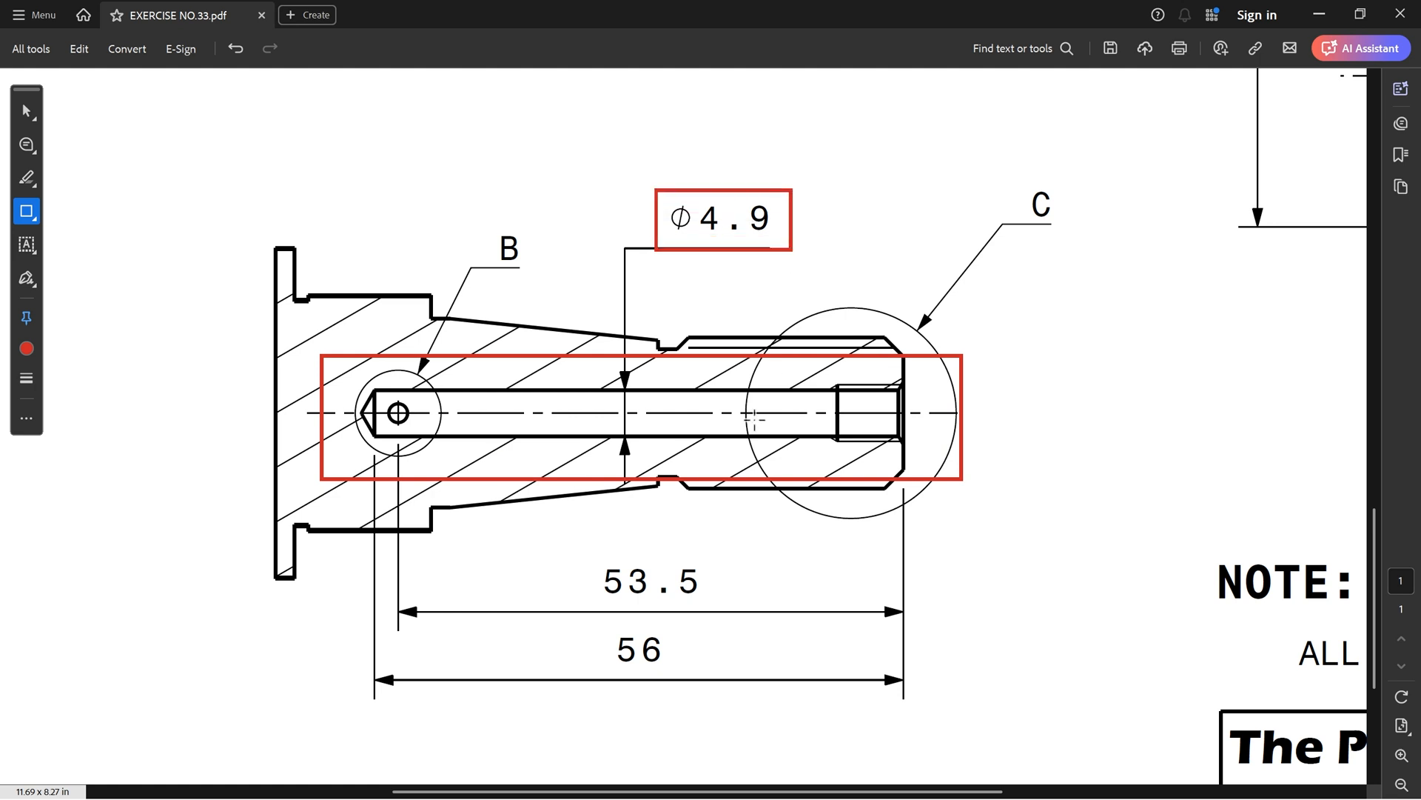
mouse_move(597, 618)
left_mouse_down()
mouse_move(694, 668)
mouse_move(701, 694)
left_mouse_up()
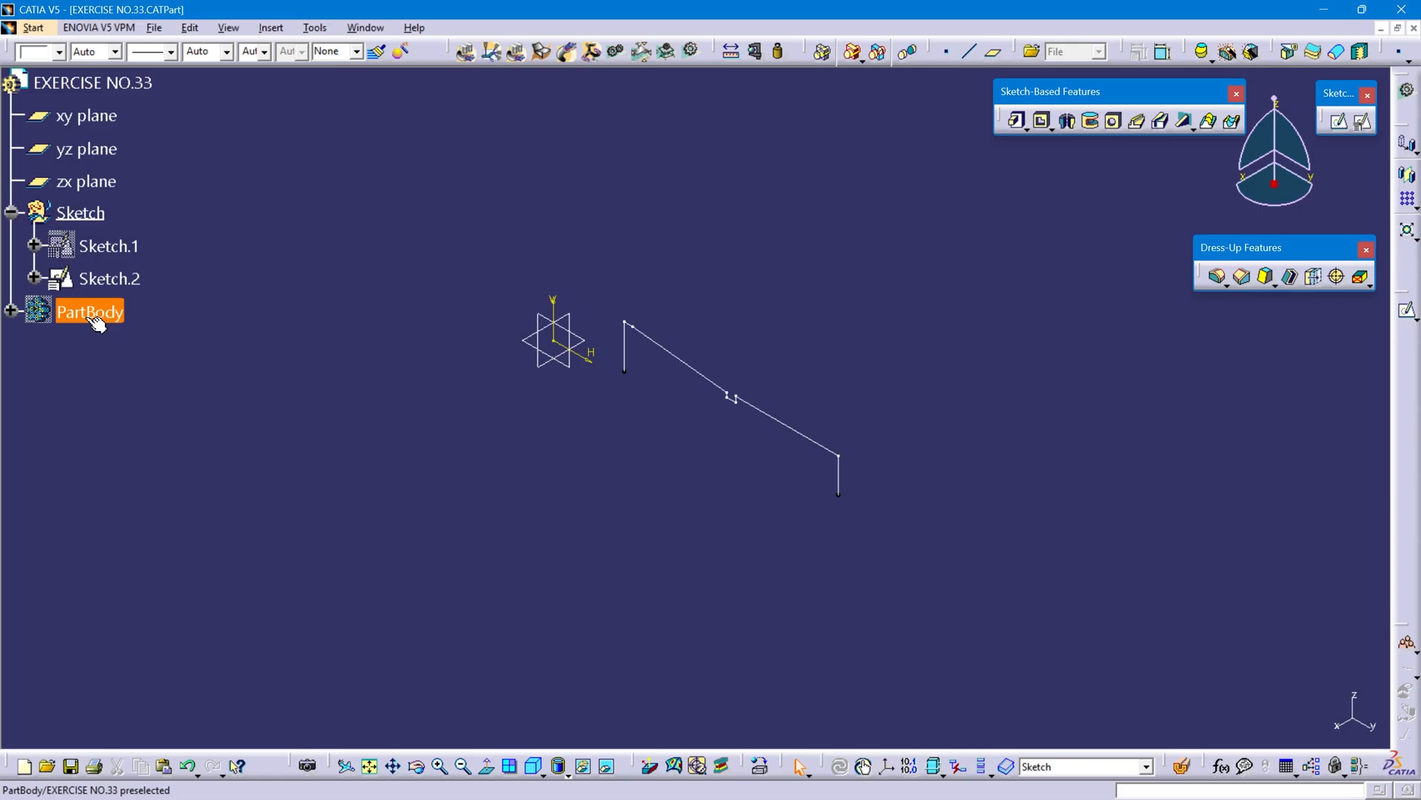
right_click(89, 314)
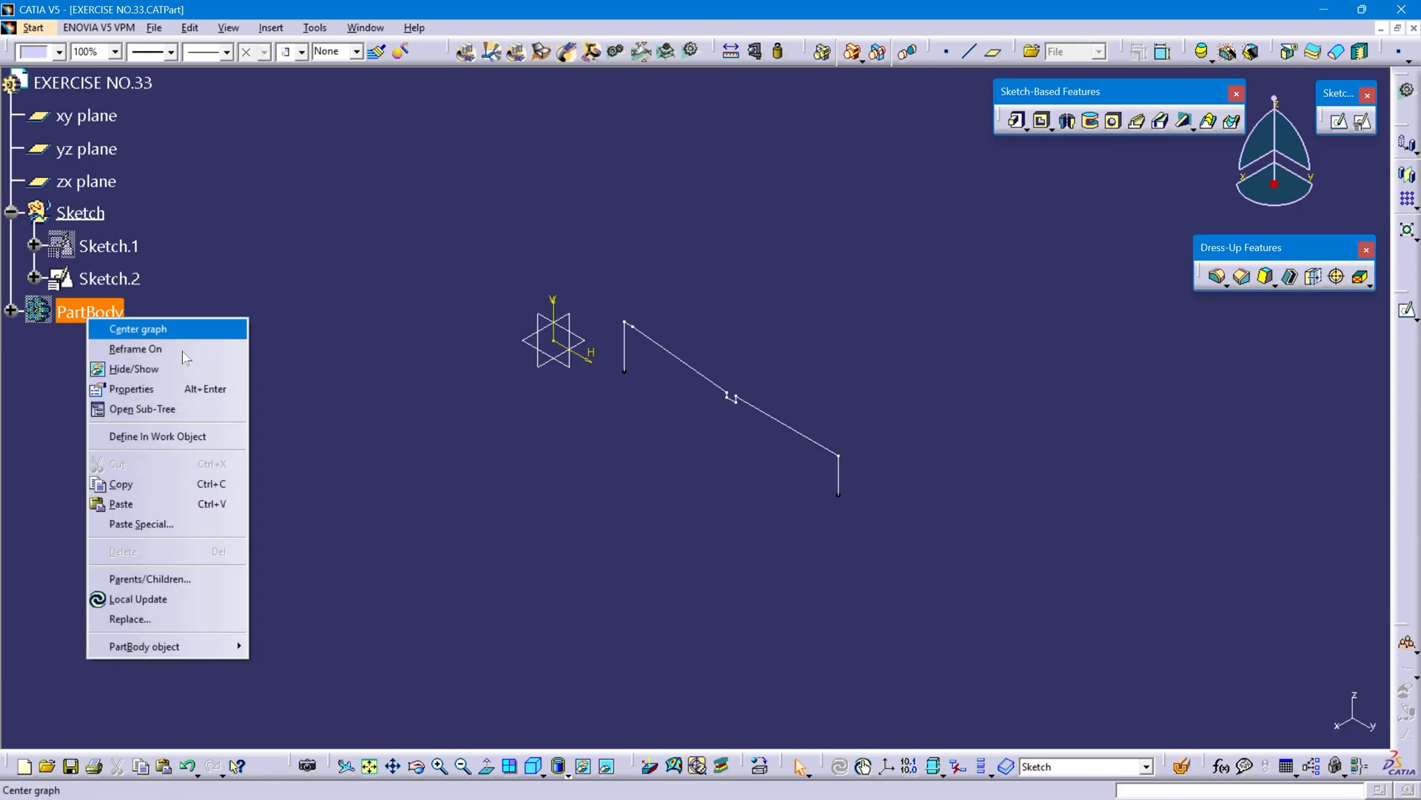
left_click(170, 436)
left_click(330, 464)
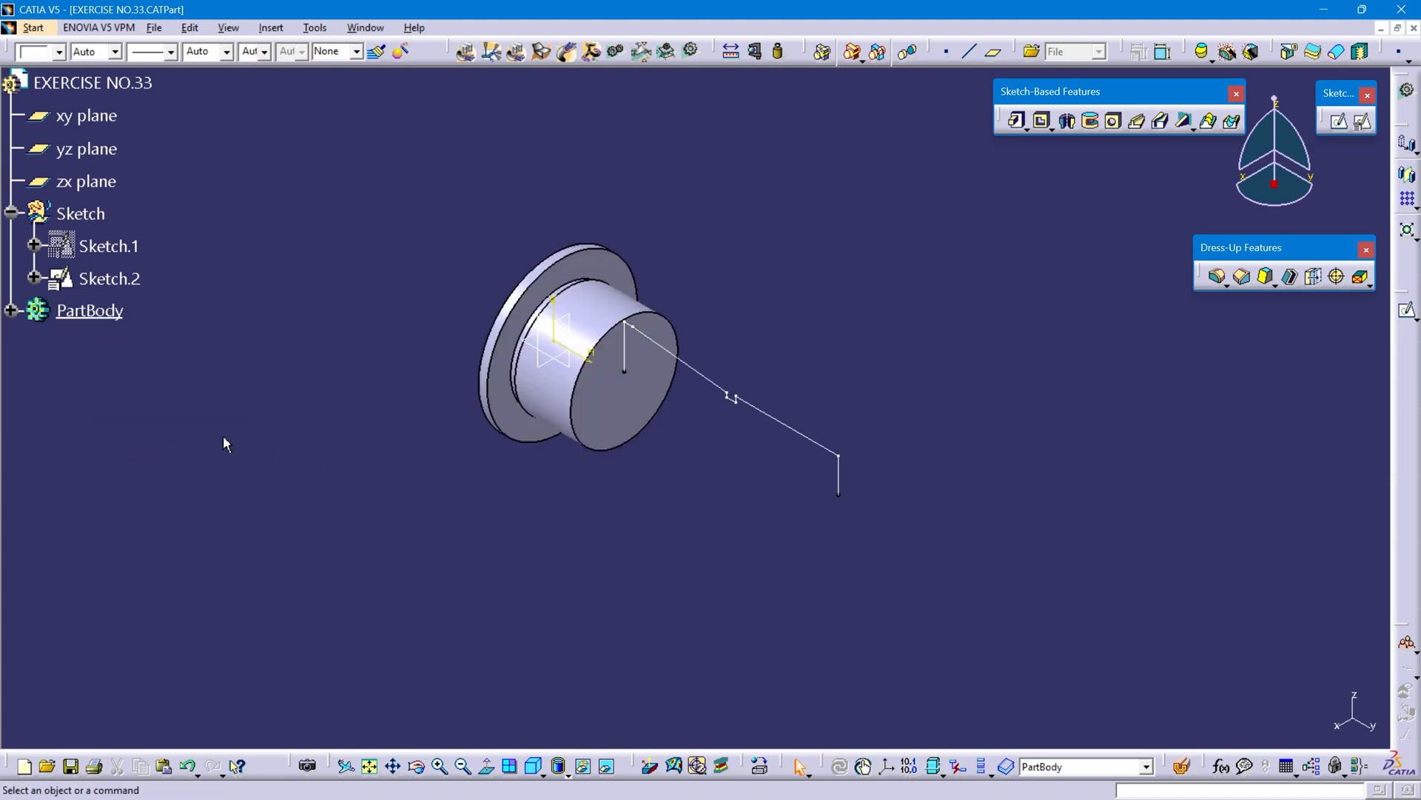
left_click(111, 280)
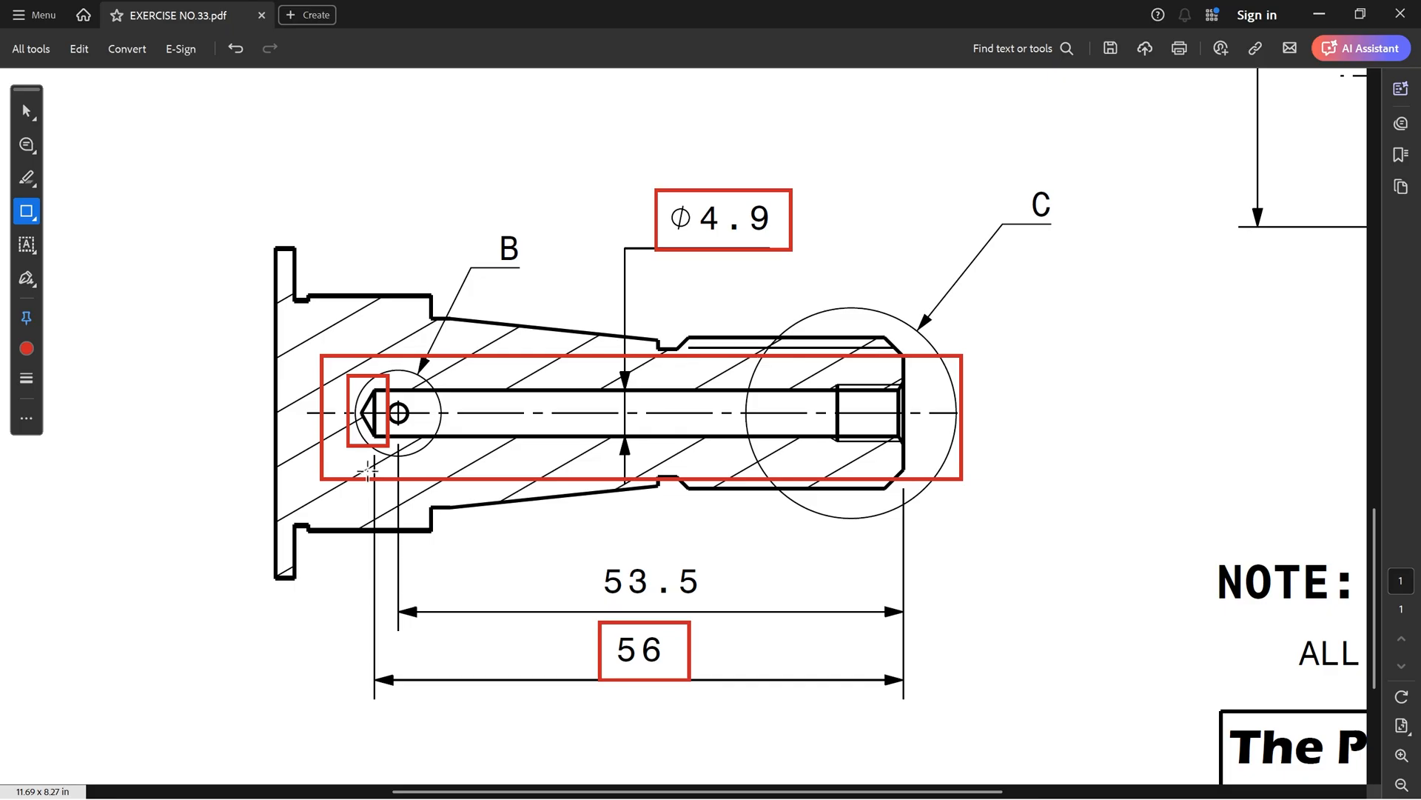
scroll(530, 399, "down", 3, "ctrl")
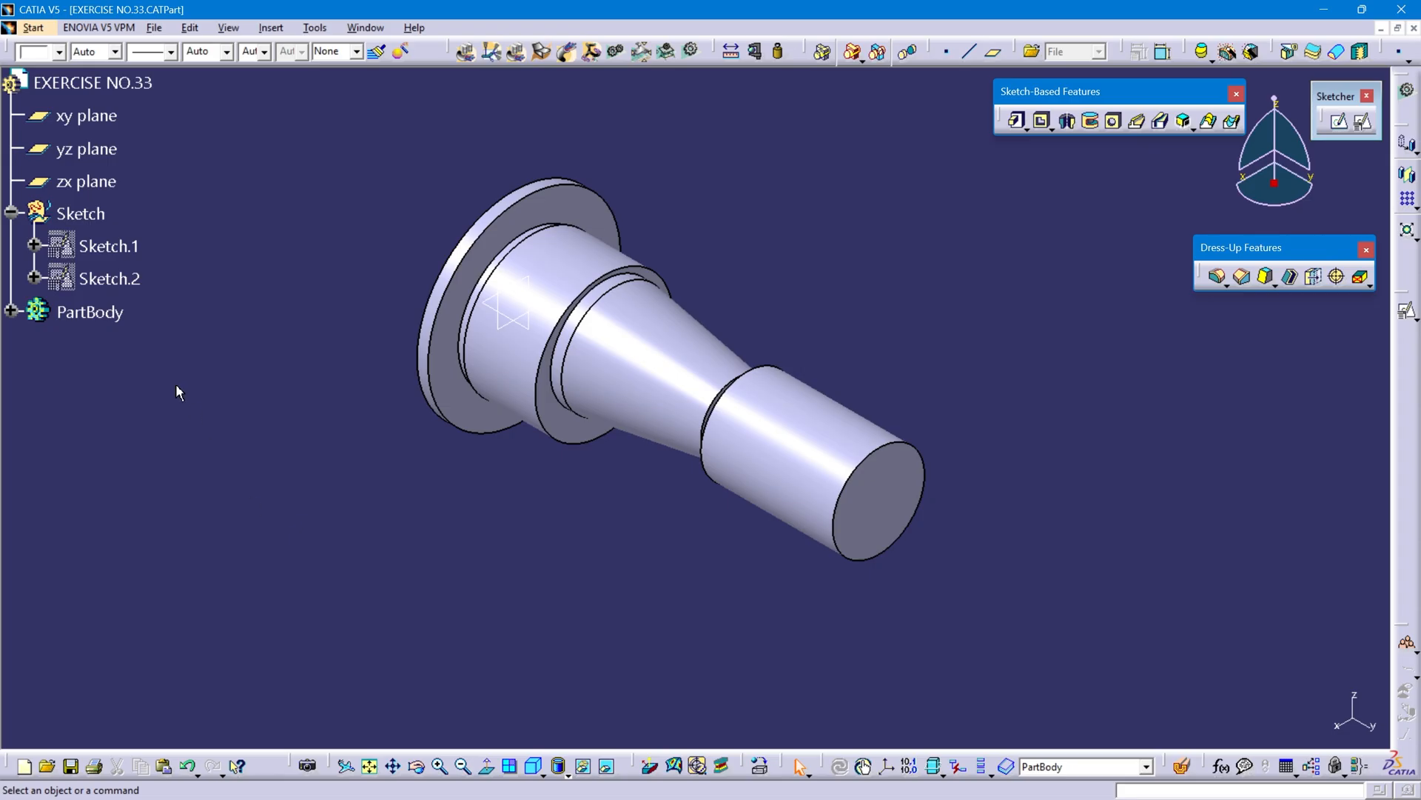
Step: Define PartBody as the in-work object in the CATIA part
left_click(102, 311)
right_click(102, 310)
left_click(177, 438)
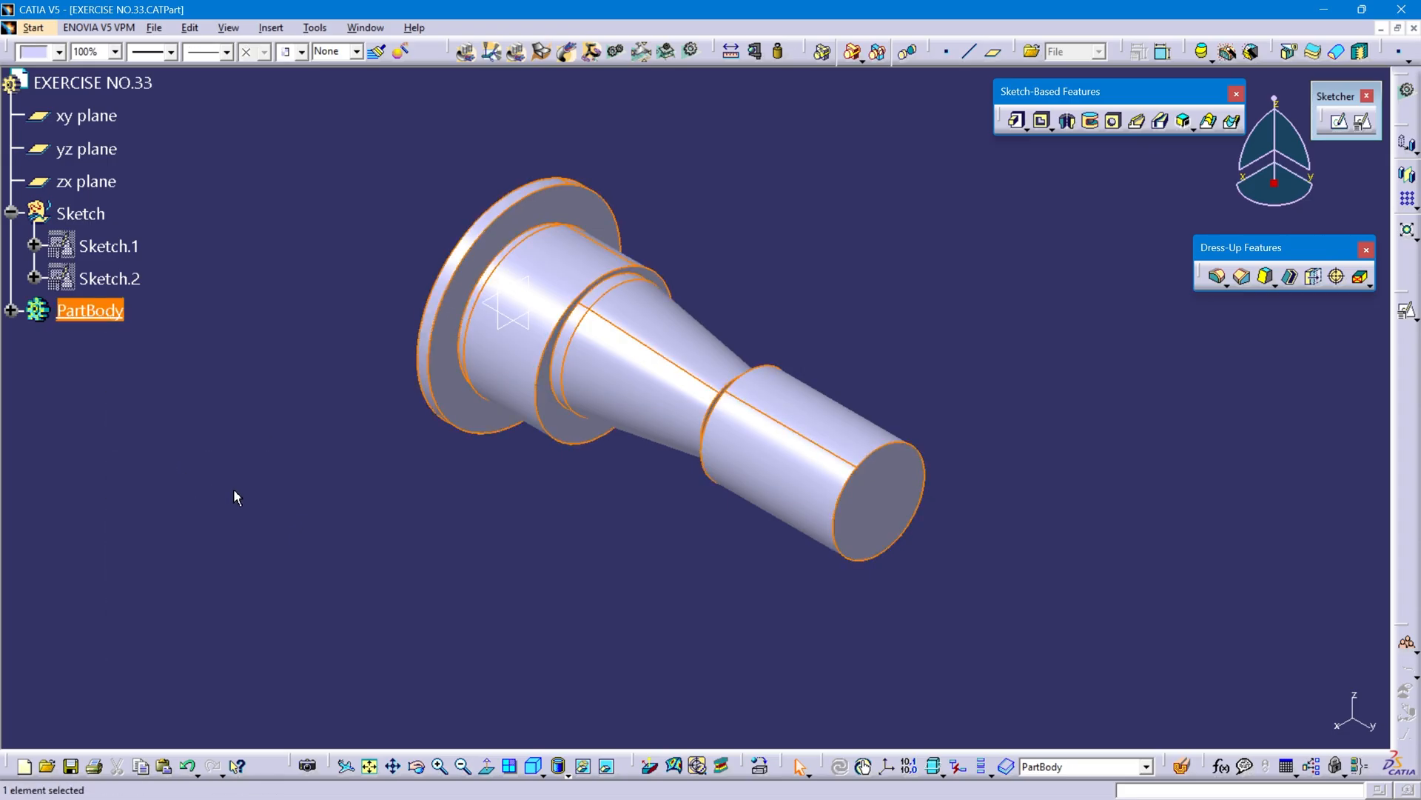
left_click(236, 497)
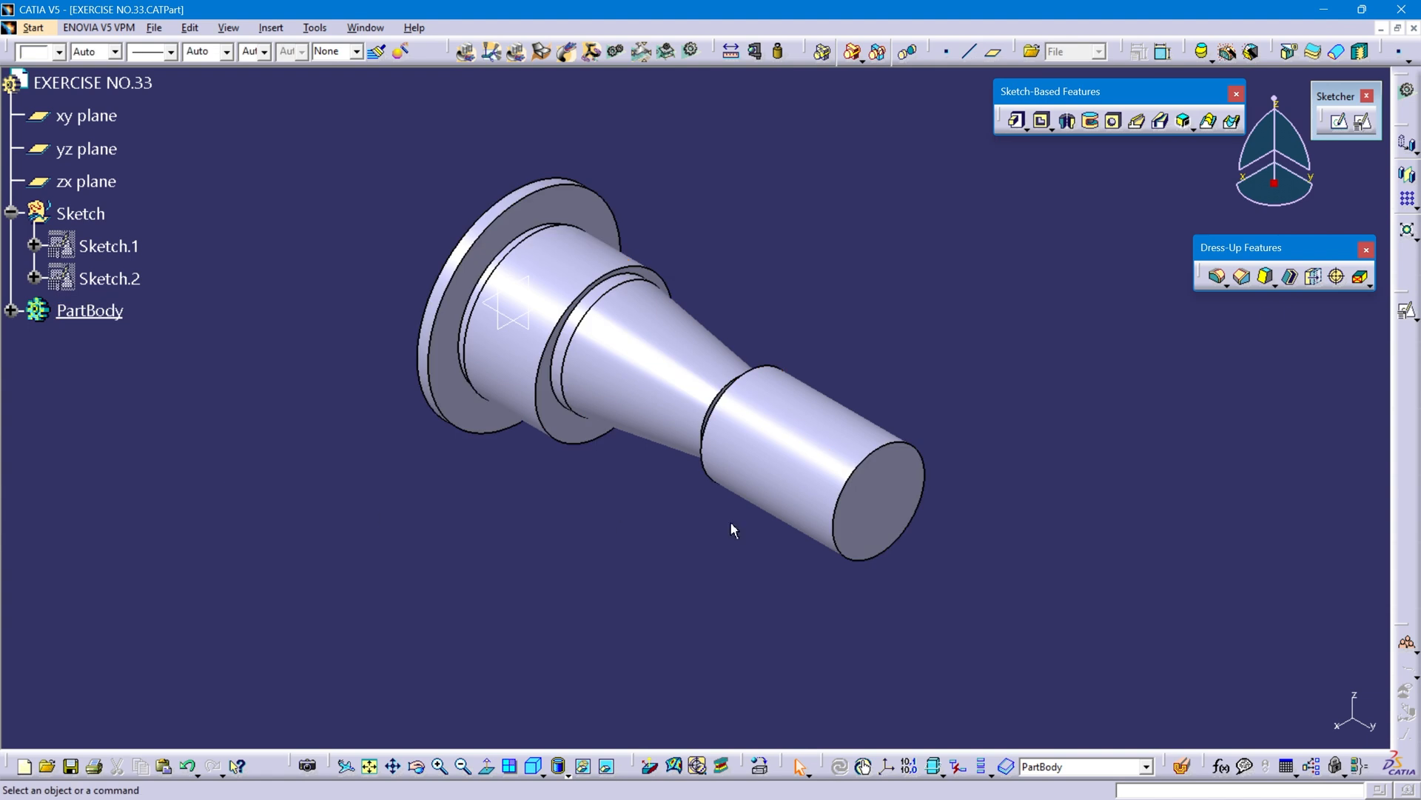
Step: Start a Hole on the shaft's free end face and make its positioning point concentric with that face's circular edge
left_click(1115, 125)
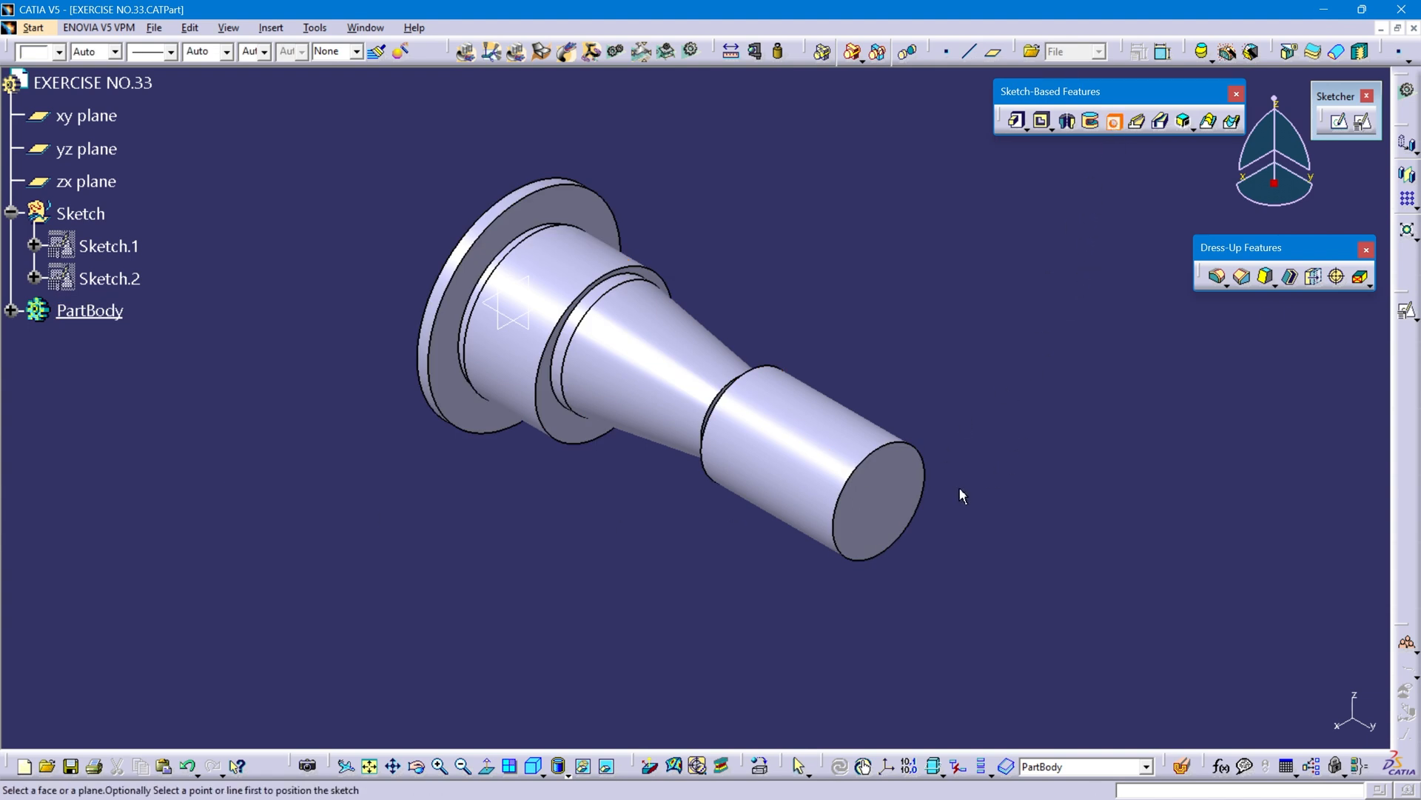
left_click(905, 504)
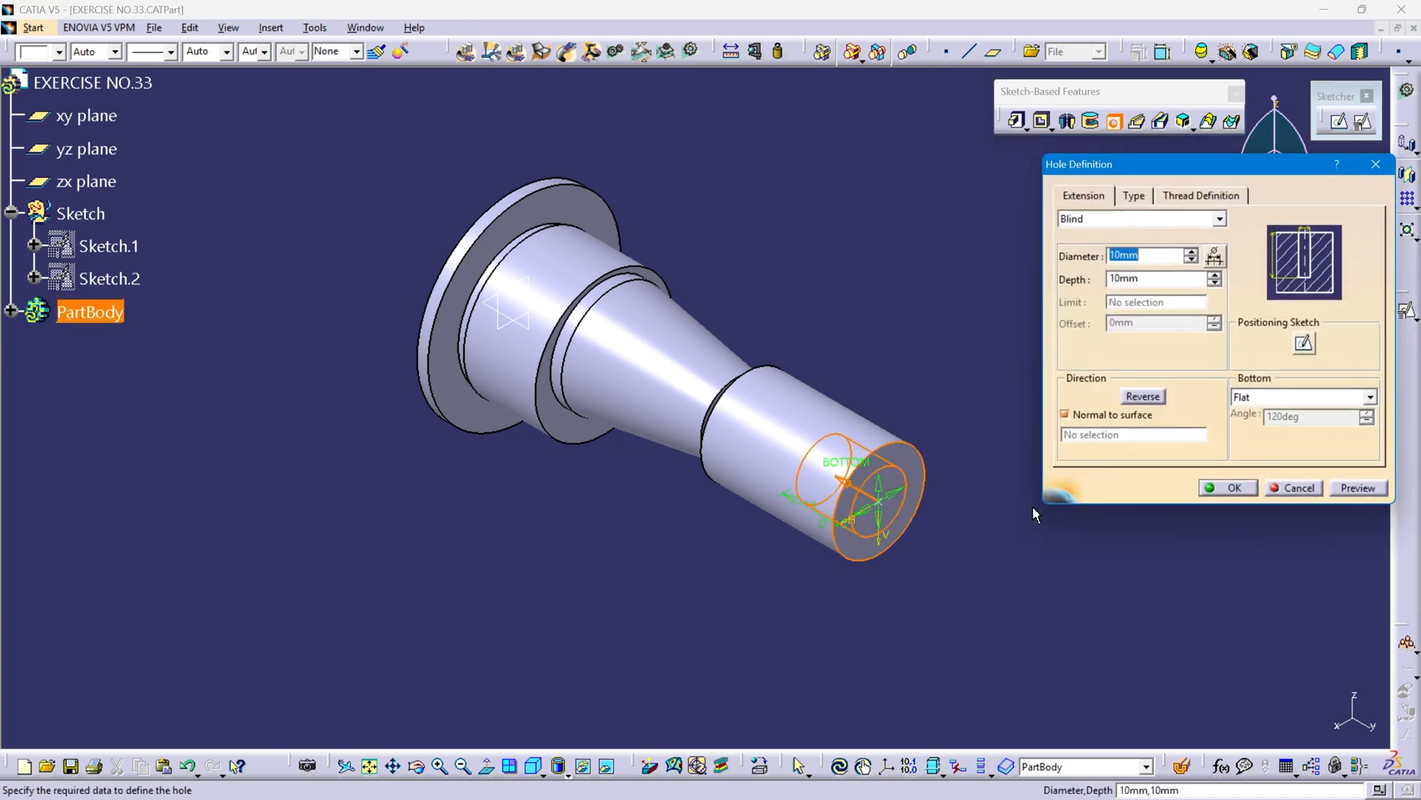
left_click(1305, 345)
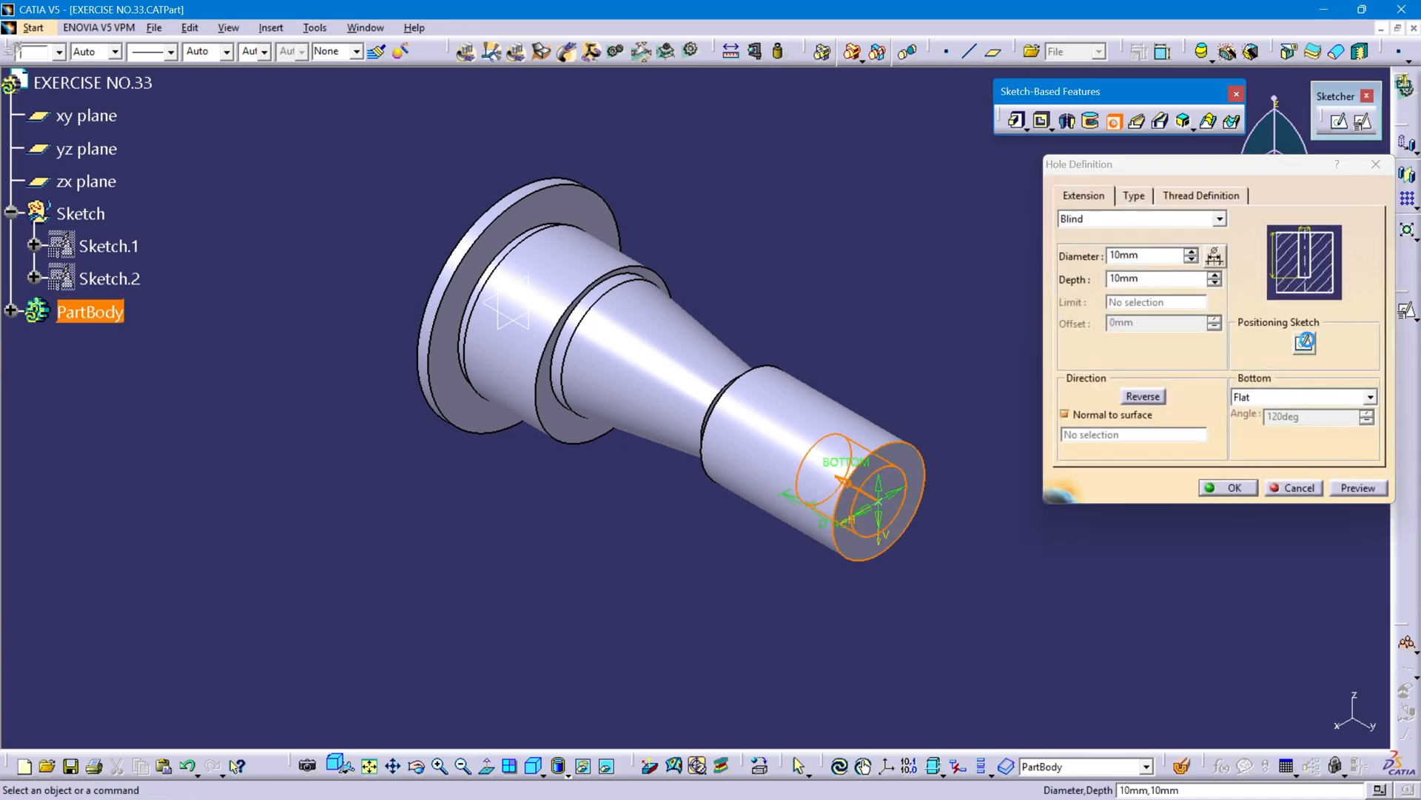
middle_click_drag(556, 324, 657, 520)
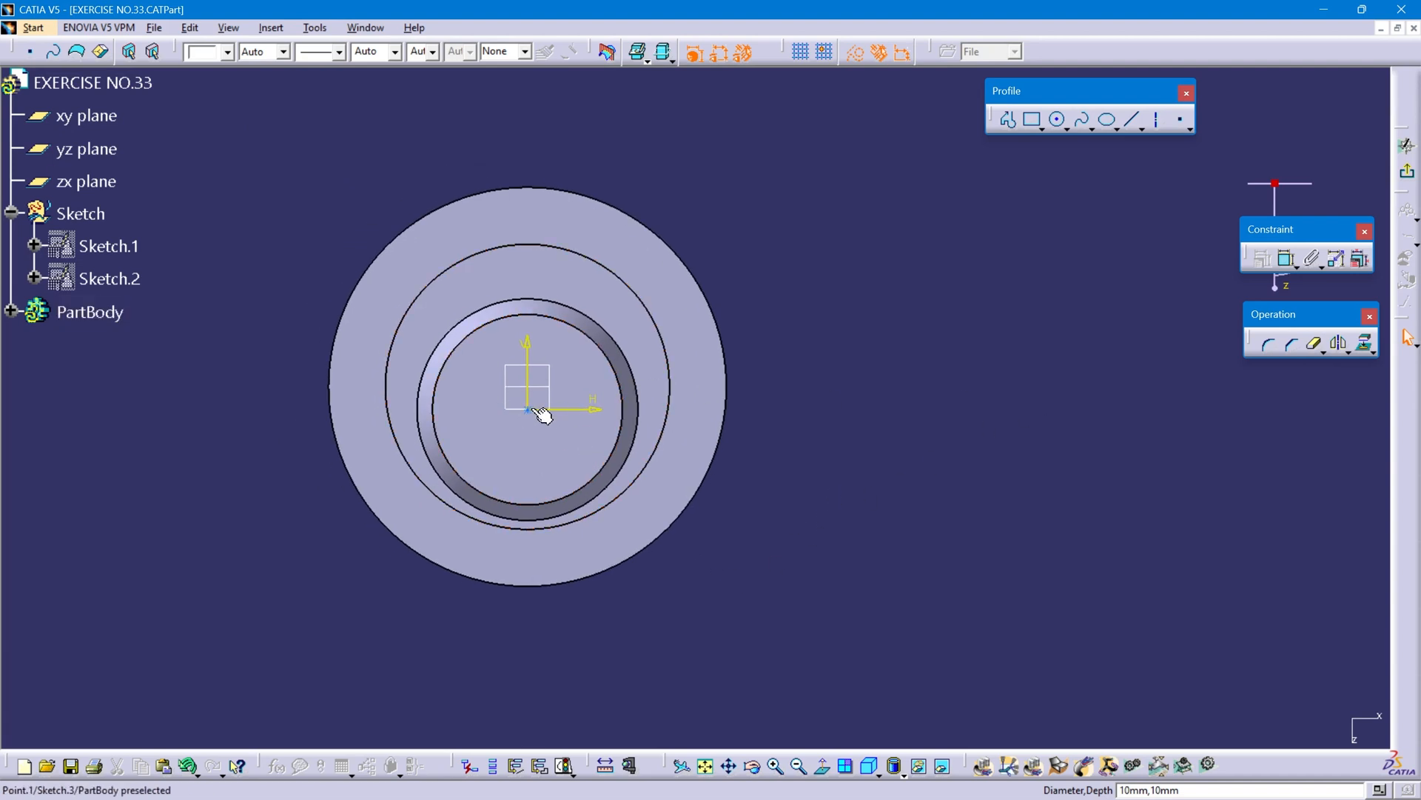
left_click(1286, 258)
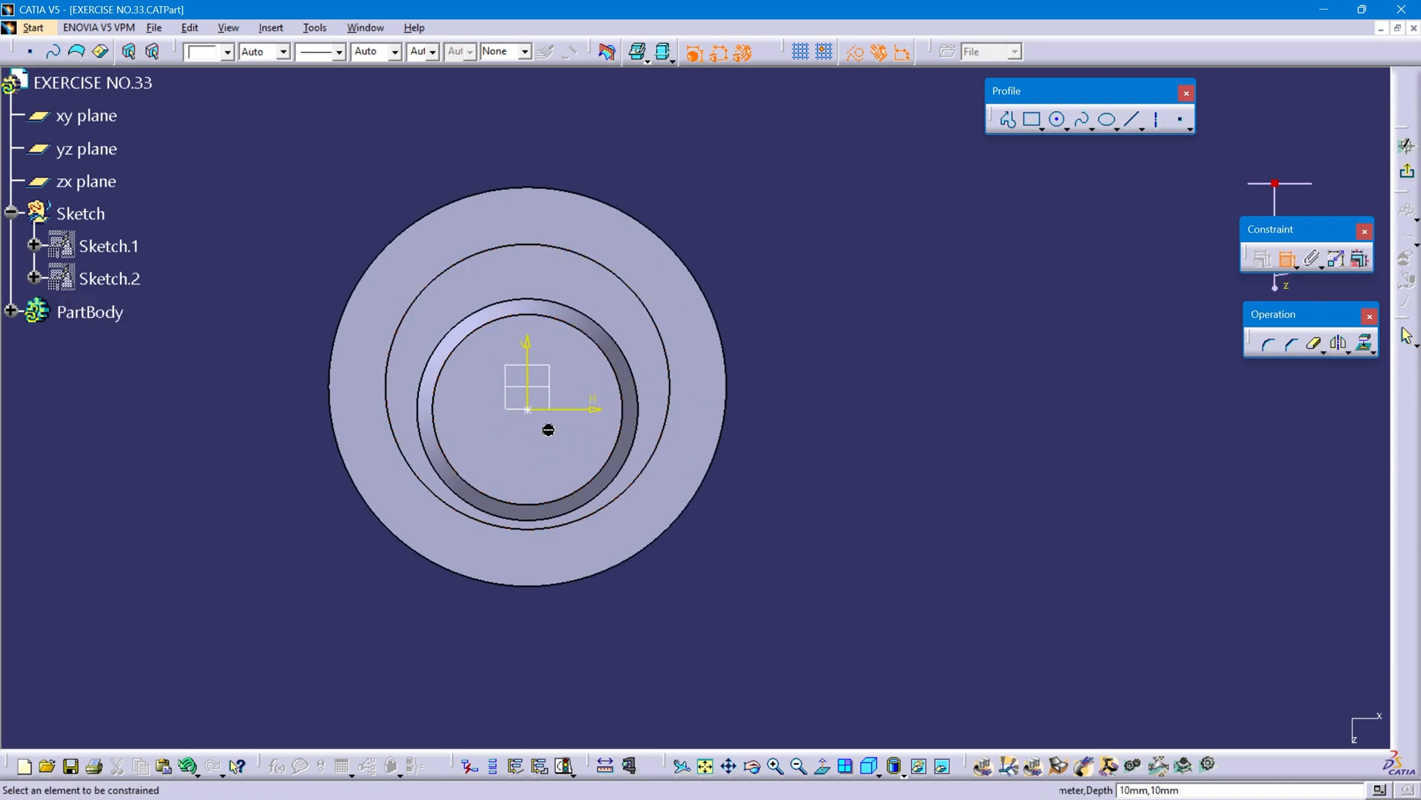
left_click(528, 409)
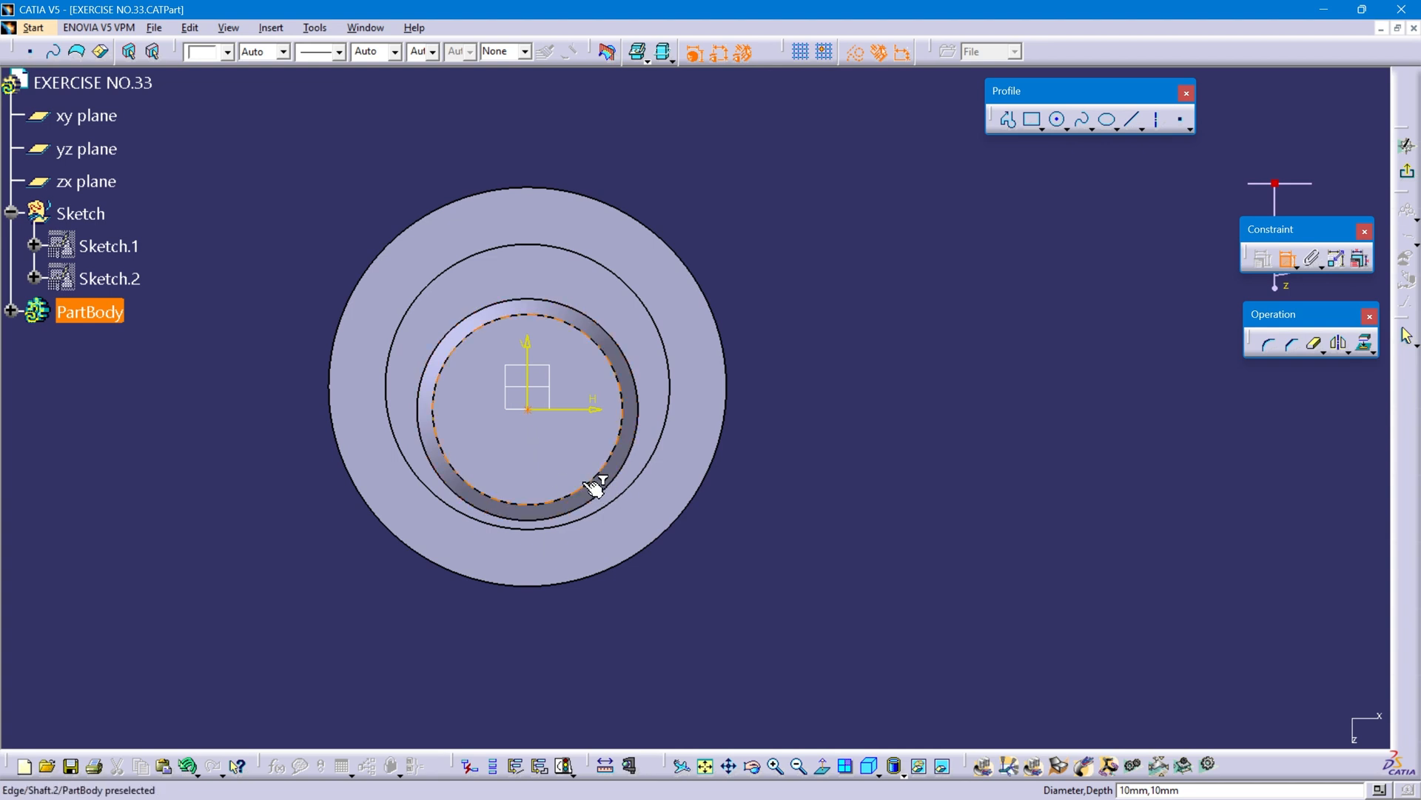
left_click(601, 485)
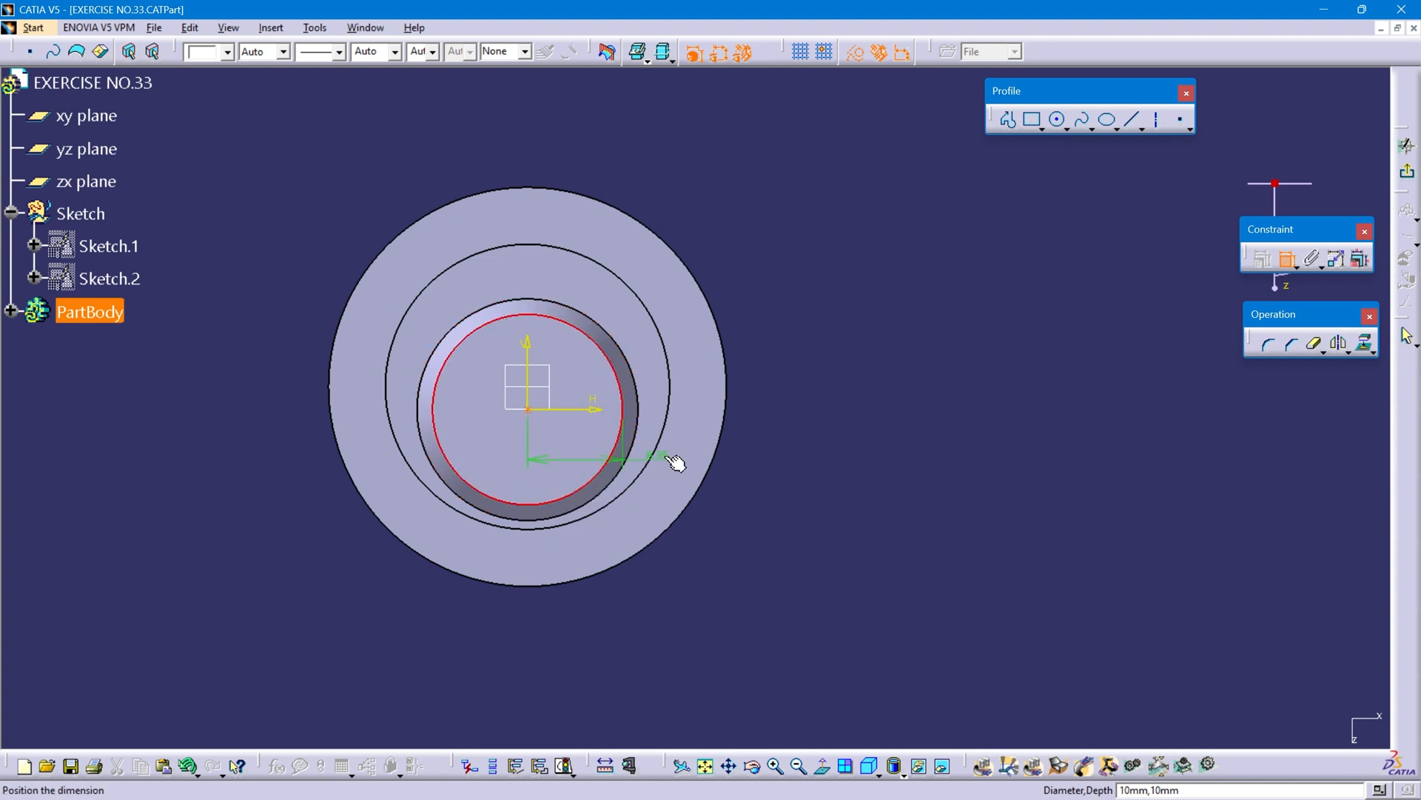
right_click(959, 297)
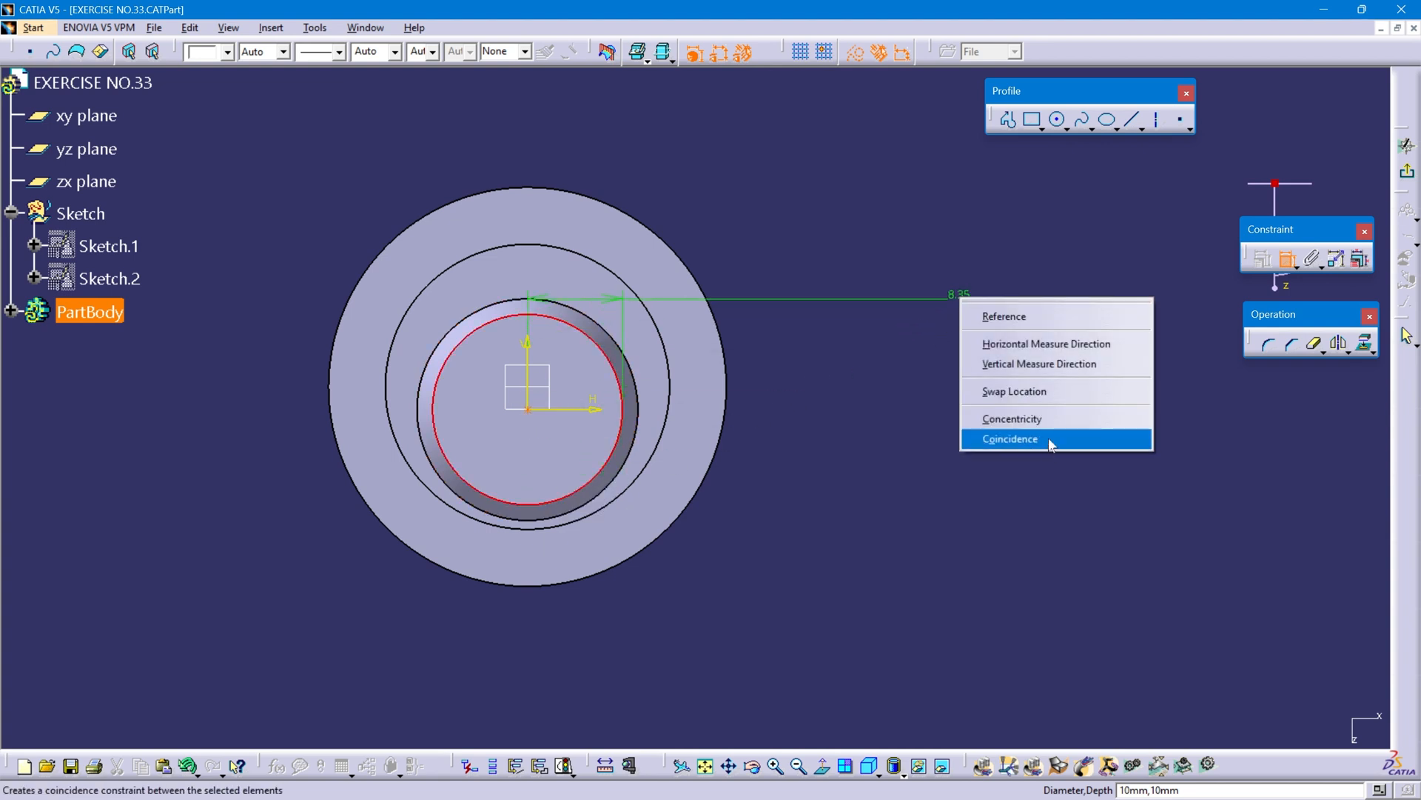
left_click(1040, 421)
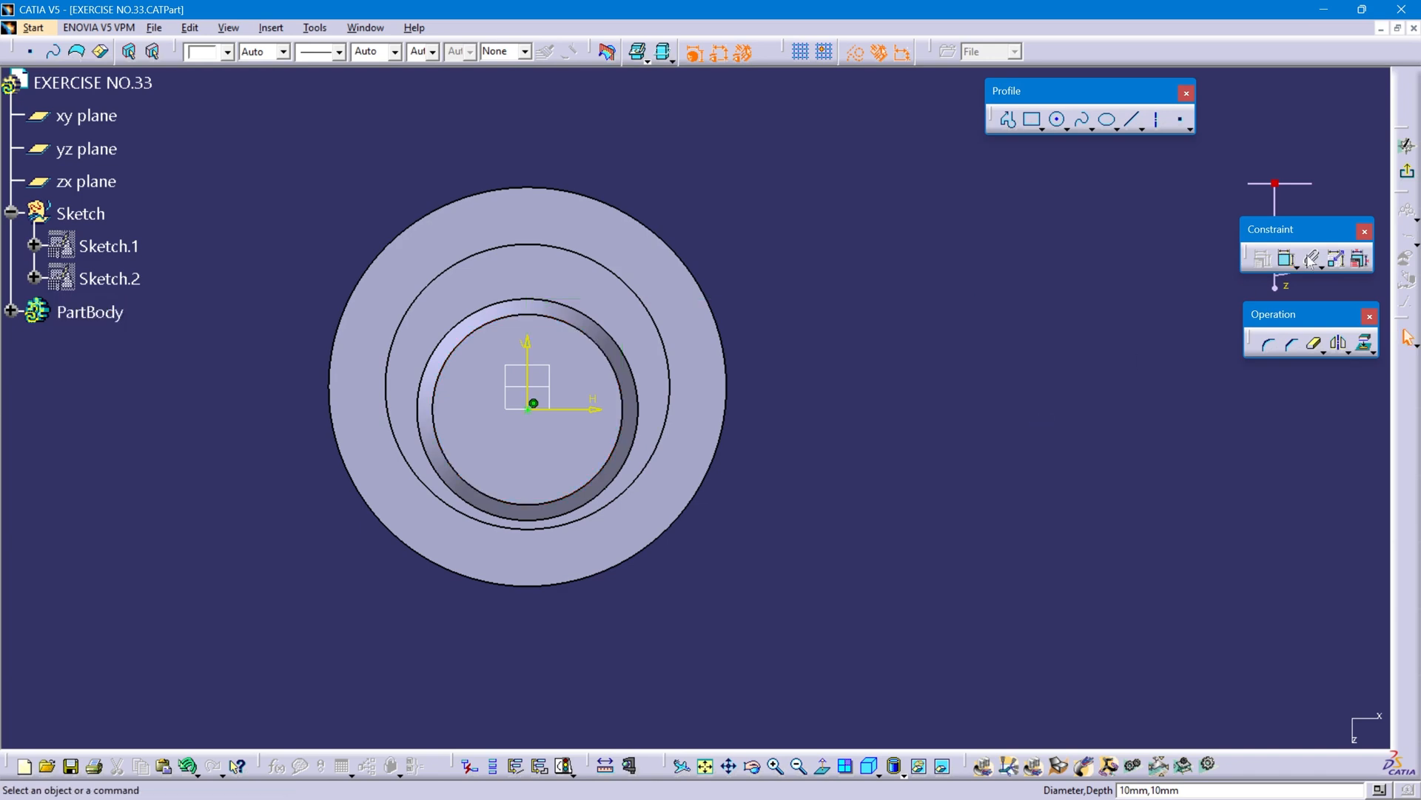
left_click(1414, 183)
mouse_move(833, 331)
middle_mouse_down()
mouse_move(798, 344)
mouse_move(707, 490)
mouse_move(701, 530)
middle_mouse_up()
Step: Set the blind hole's diameter to 4.9 mm and its depth to 56 mm
left_click_drag(1101, 178, 890, 353)
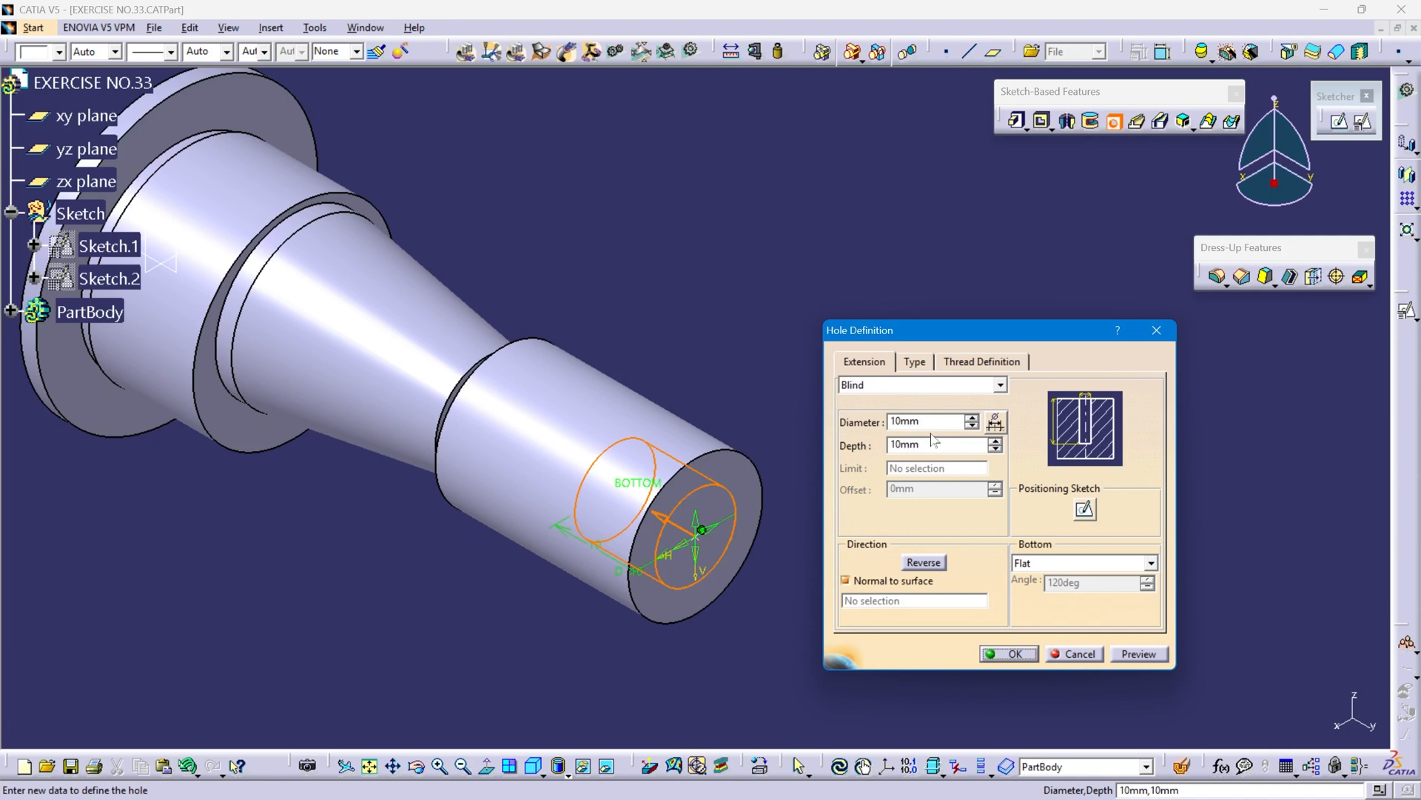
double_click(906, 420)
type("4")
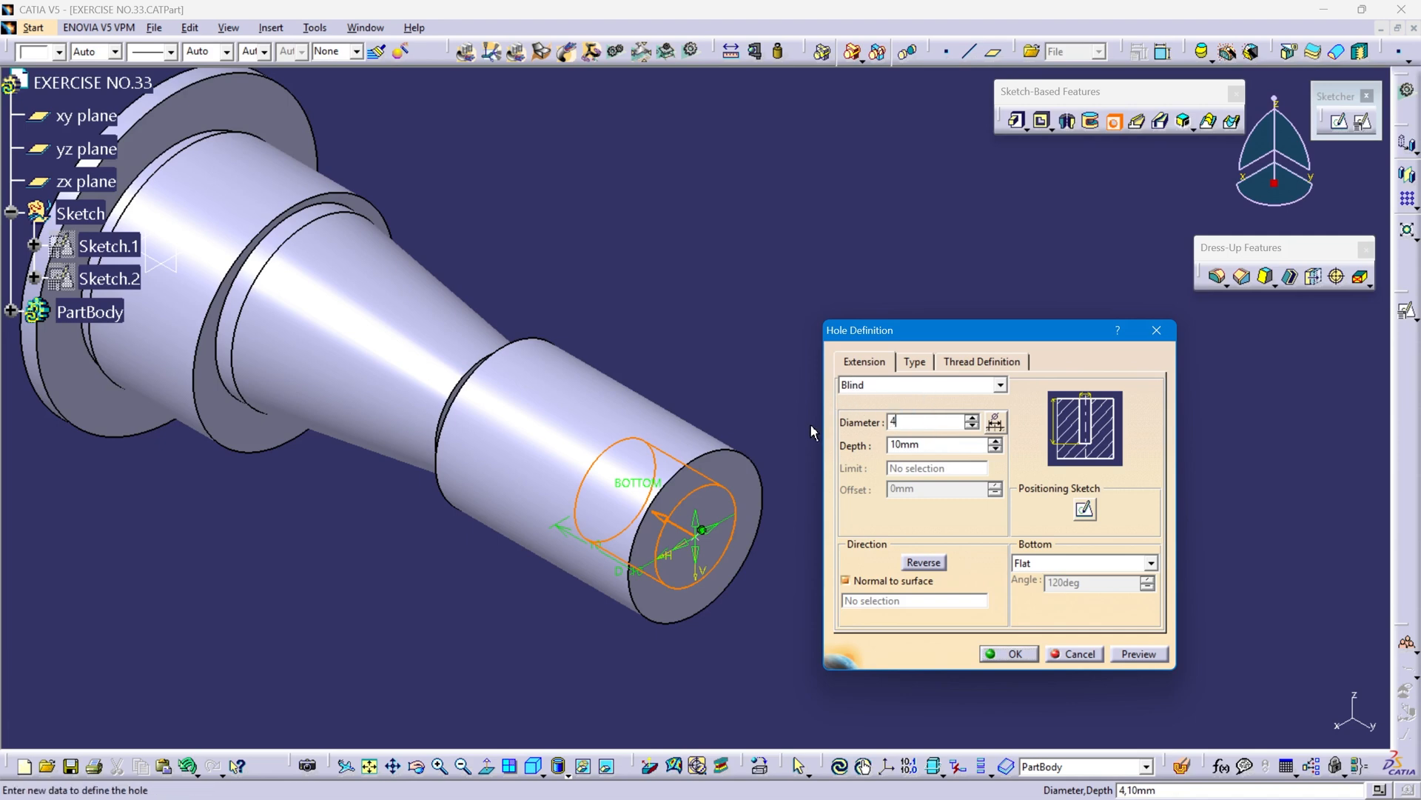
type(".9")
key("Return")
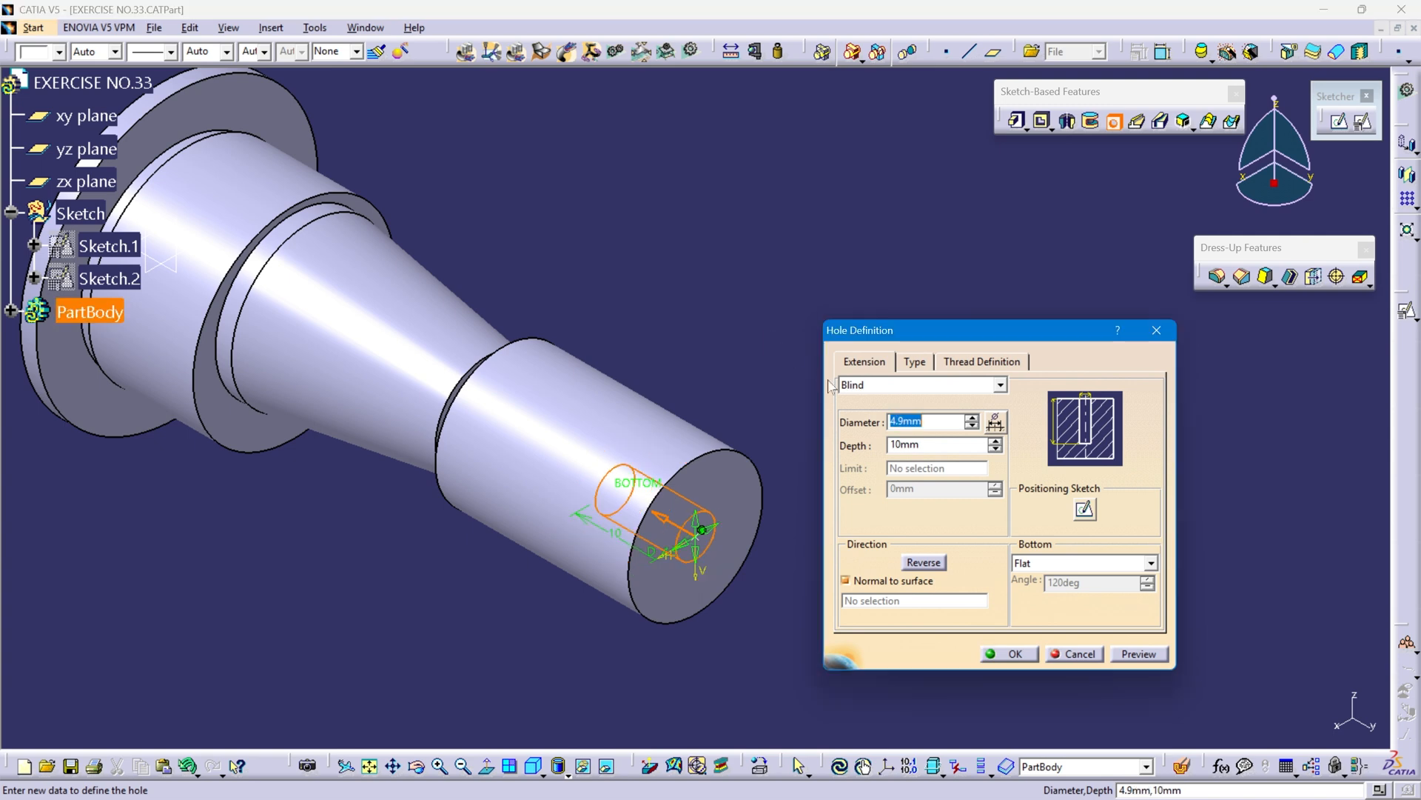
double_click(907, 444)
type("56")
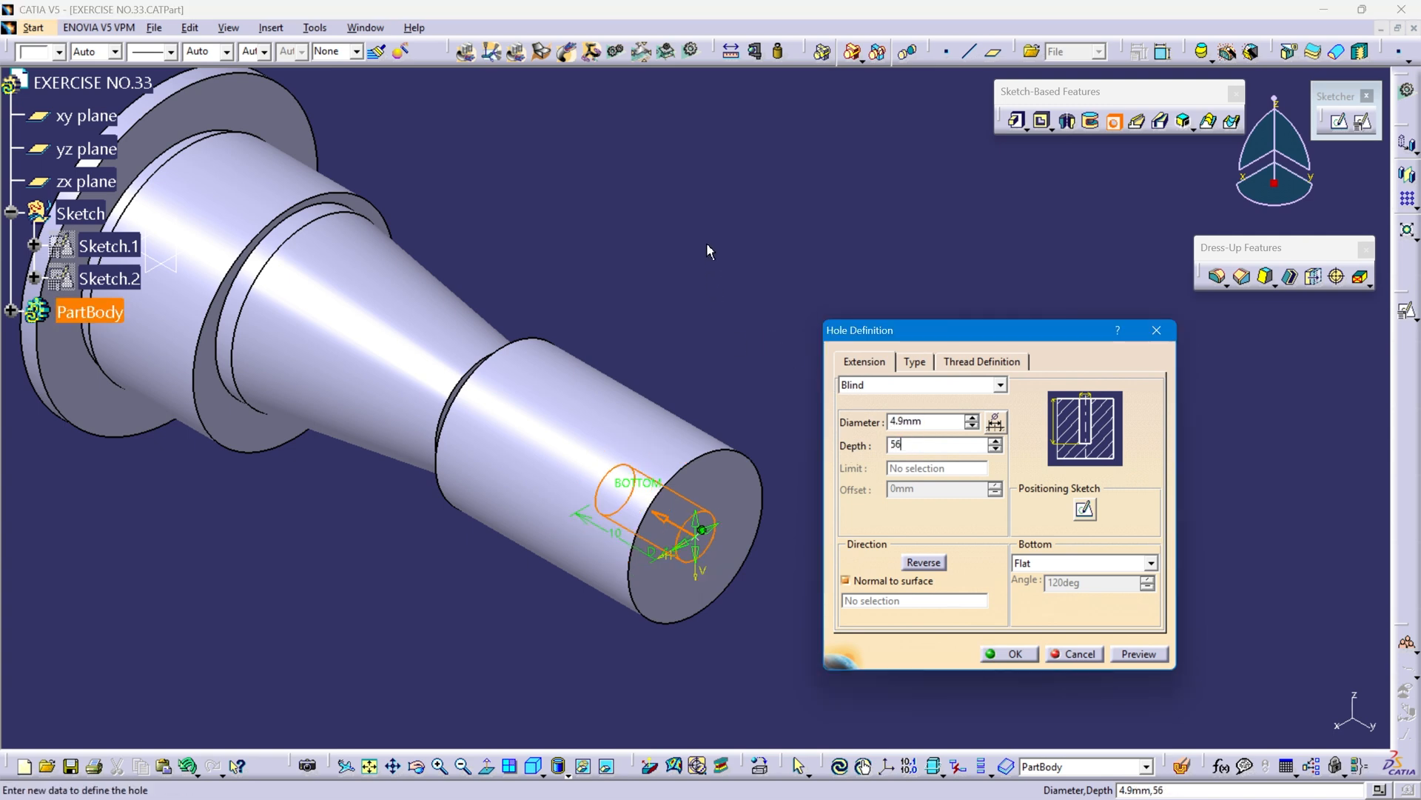
key("Return")
Step: Give the hole a V-Bottom with a 120-degree angle and create it
middle_click_drag(609, 362, 691, 371)
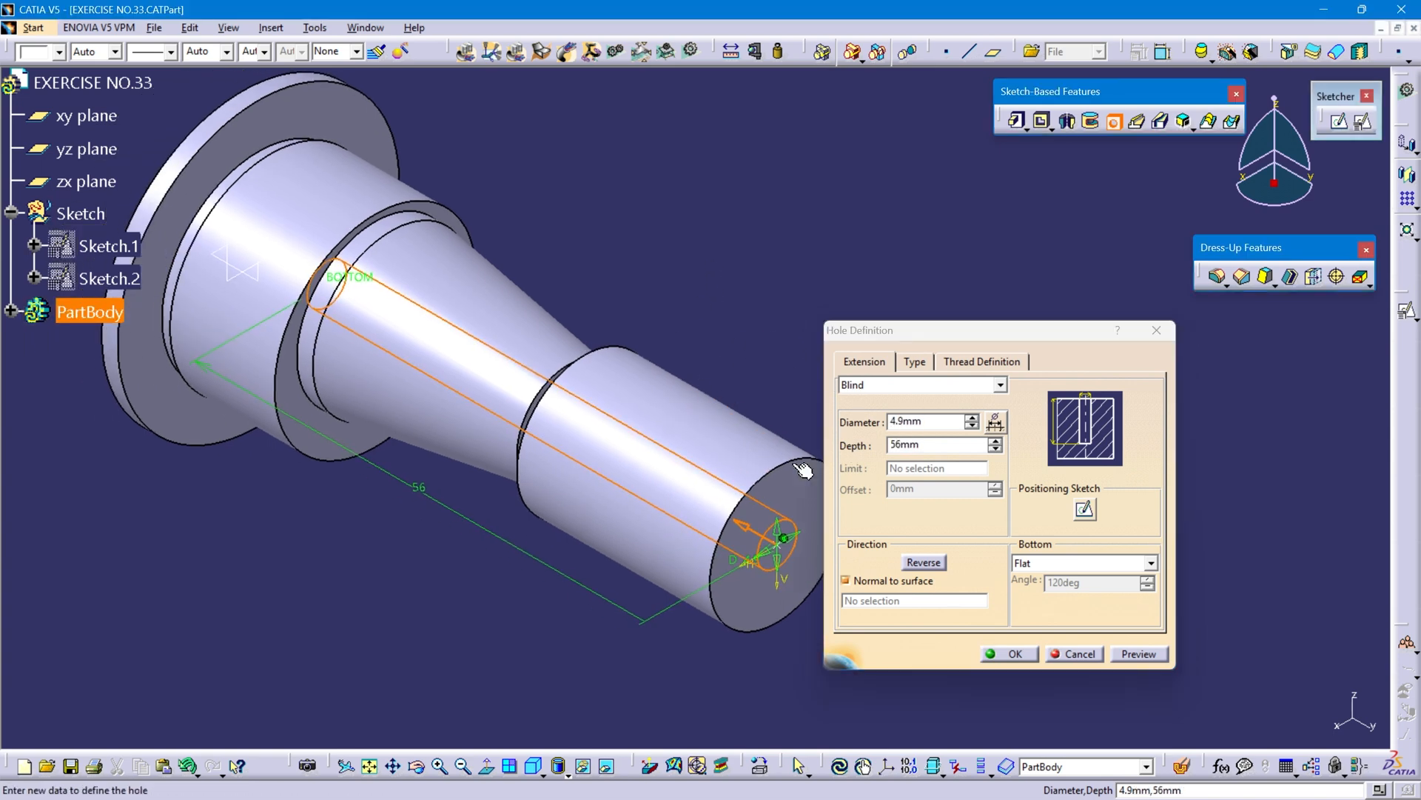
middle_click_drag(317, 329, 451, 320)
middle_click_drag(328, 377, 499, 433)
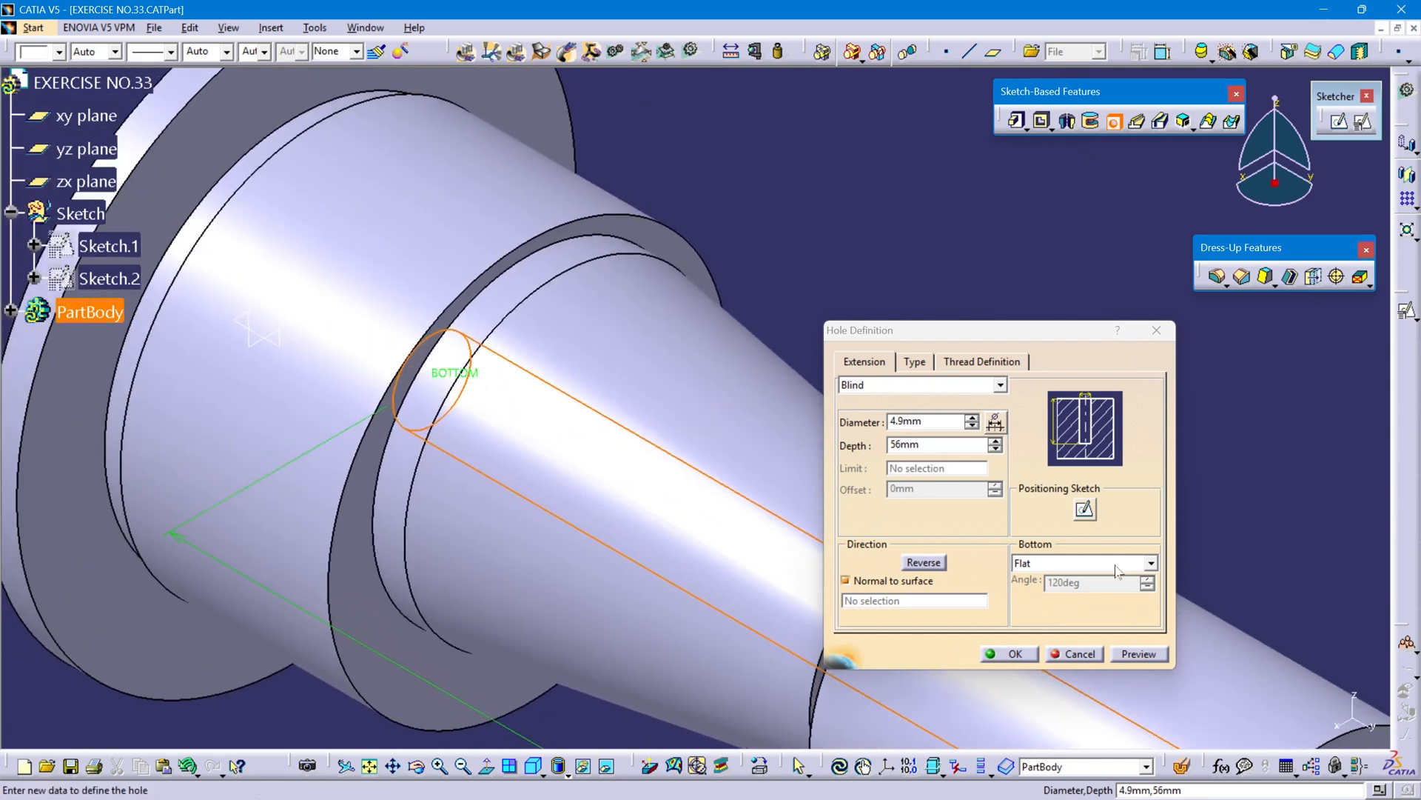
left_click(1149, 566)
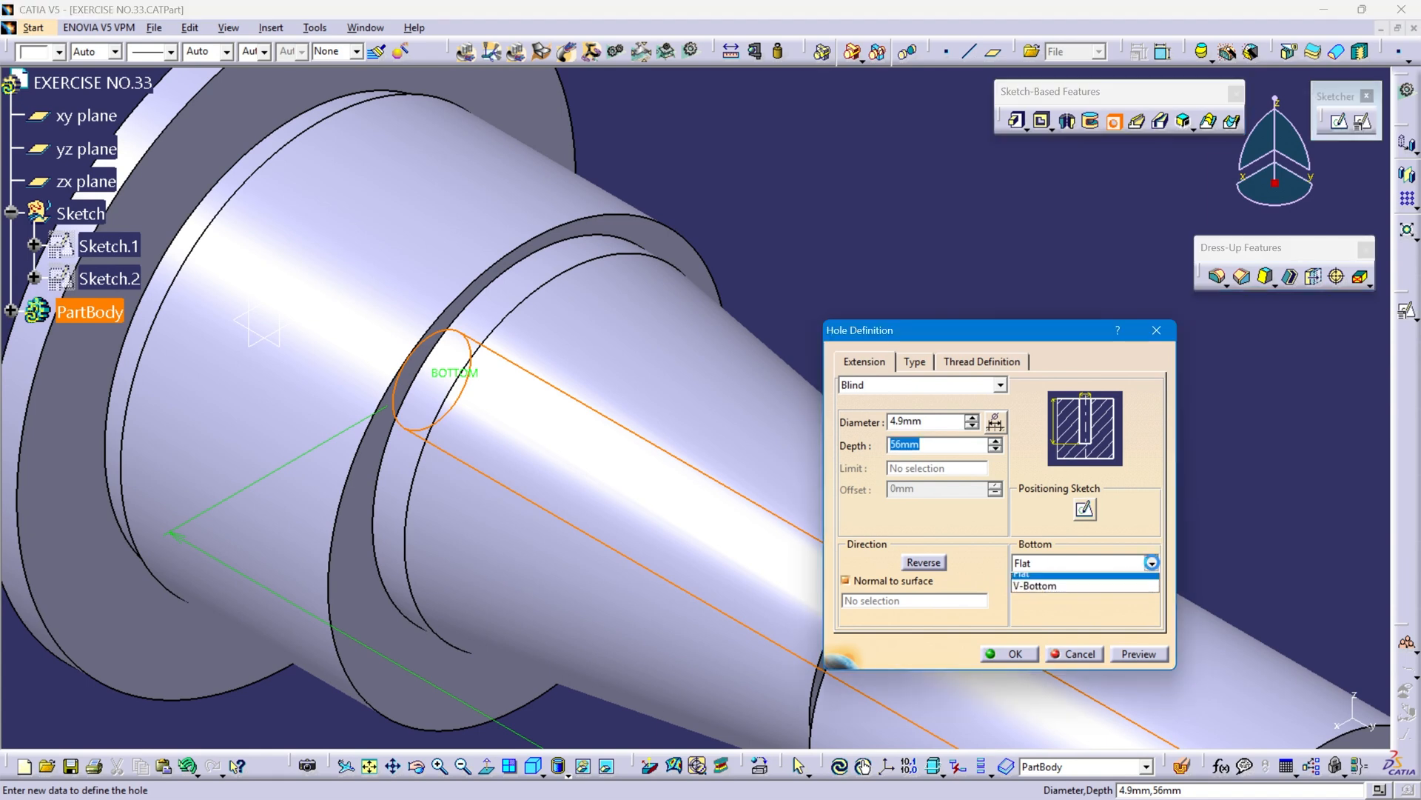
left_click(1101, 589)
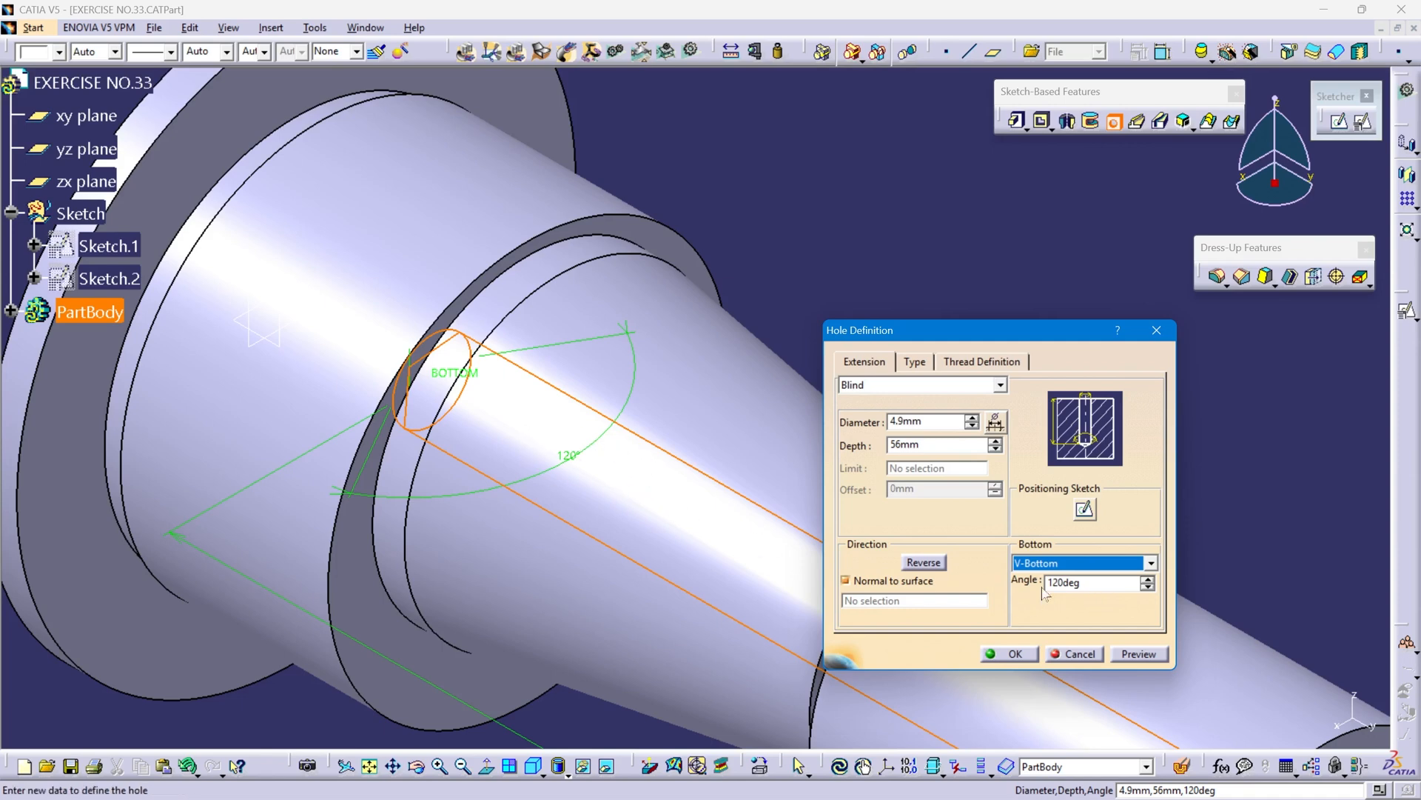
left_click(1128, 655)
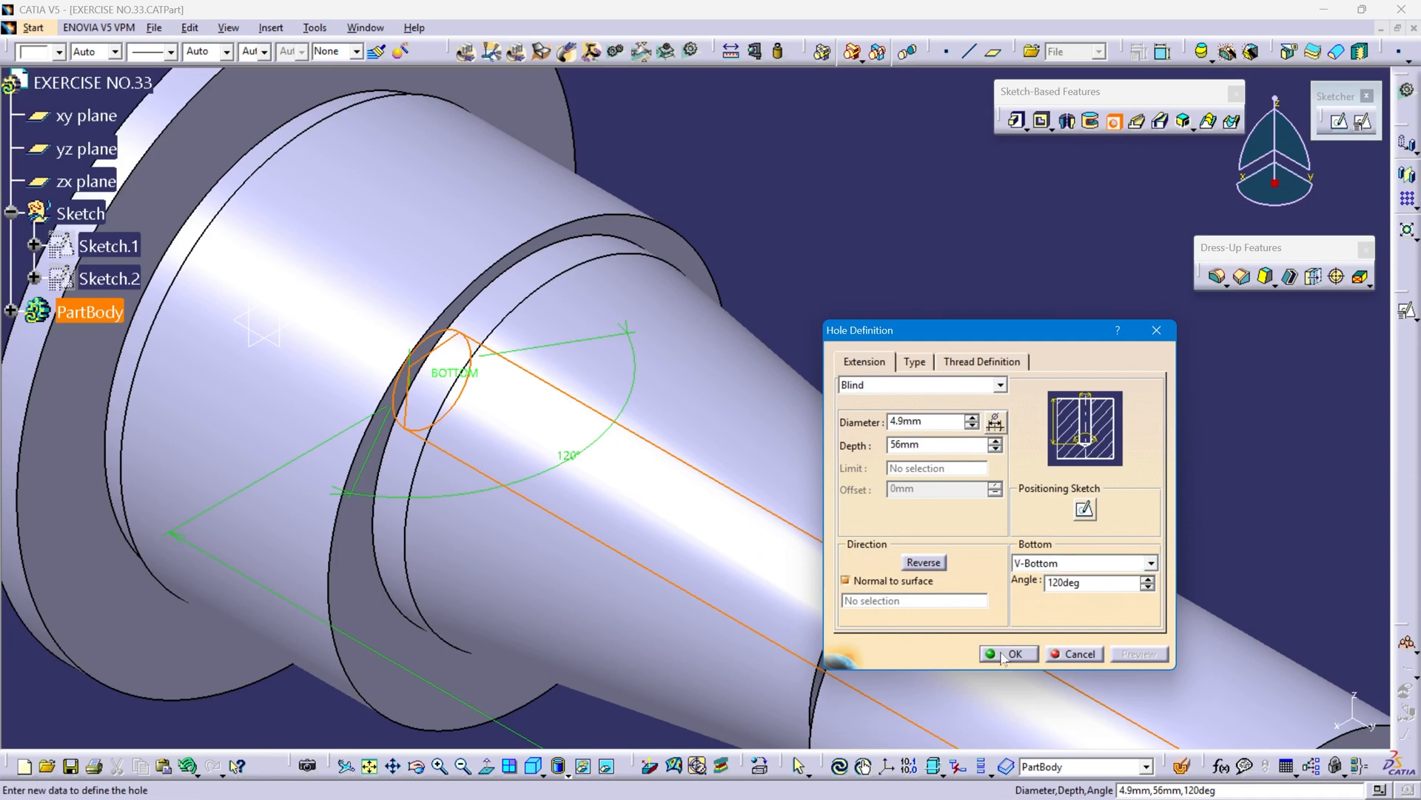
left_click(1008, 653)
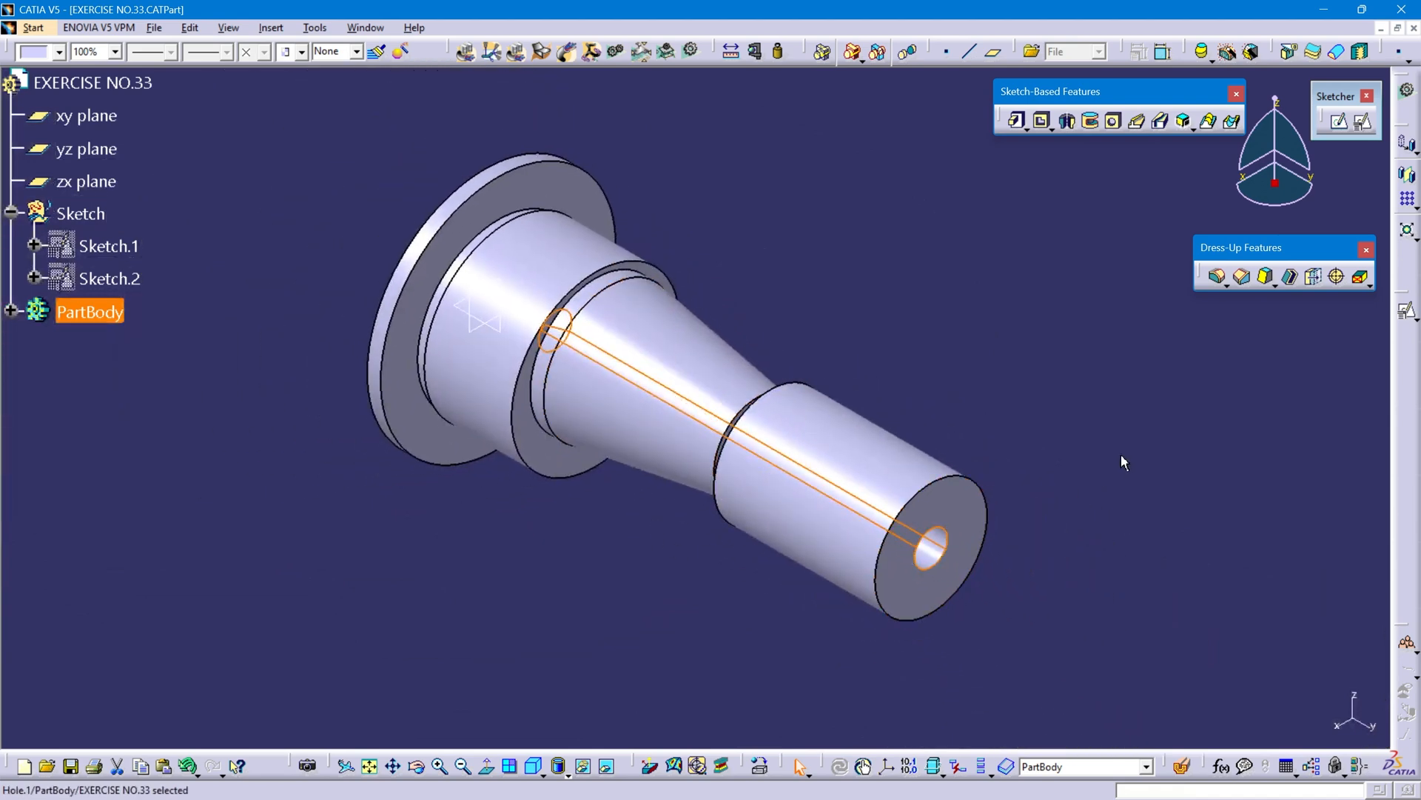
left_click(1121, 462)
middle_click_drag(1123, 540, 936, 482)
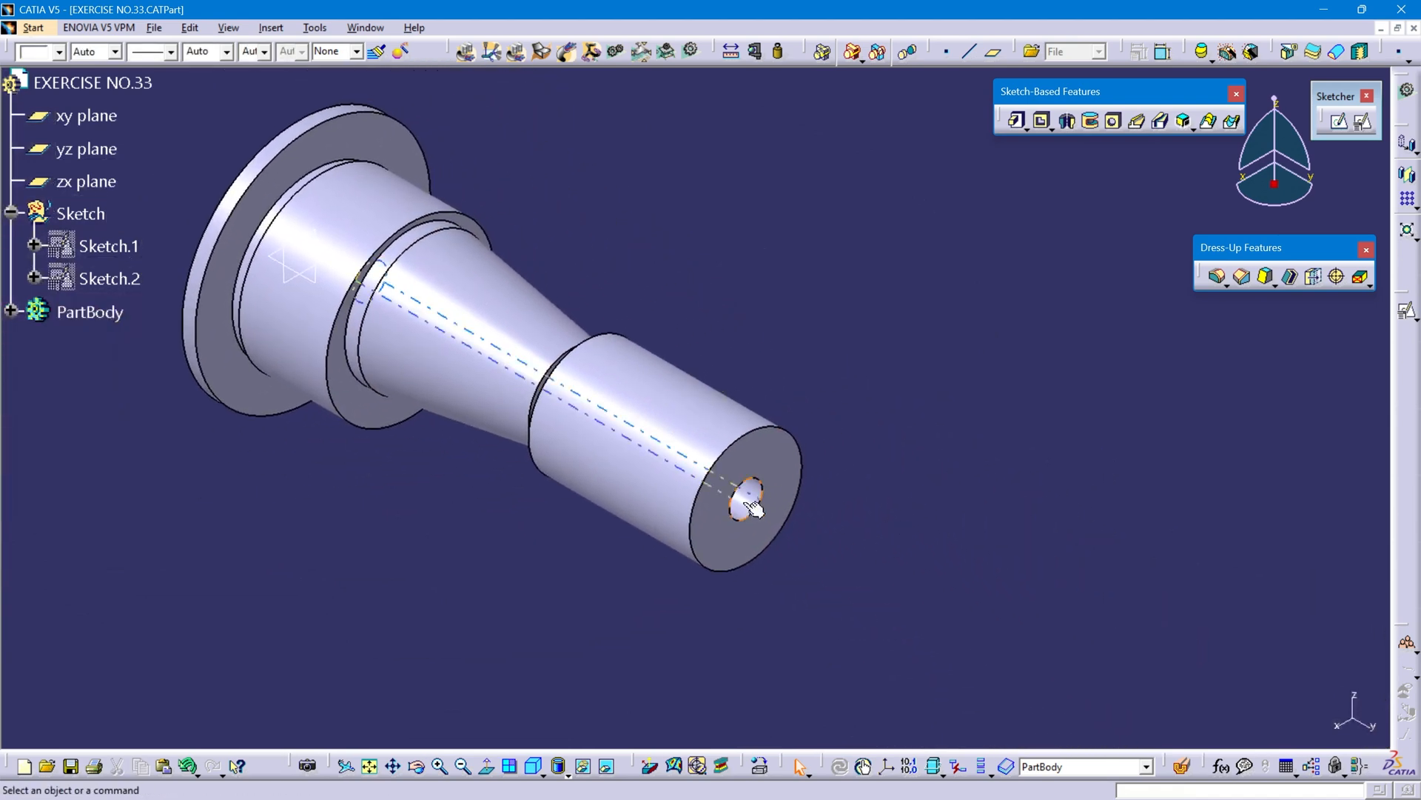
Step: Switch to the EXERCISE NO.33 PDF in Acrobat and box the hole's threaded end, the C label and the Detail C title
key("alt+Tab")
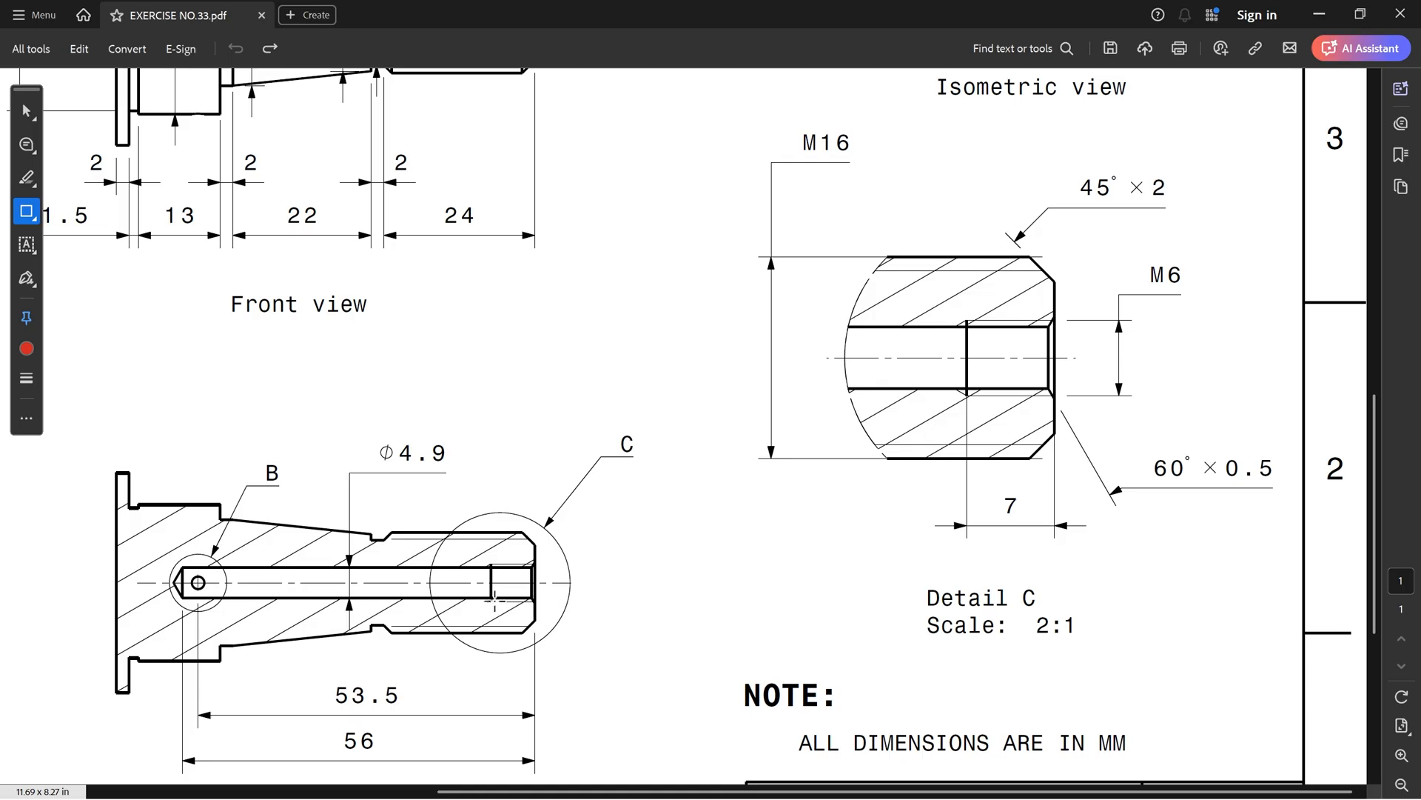
left_click_drag(470, 551, 553, 614)
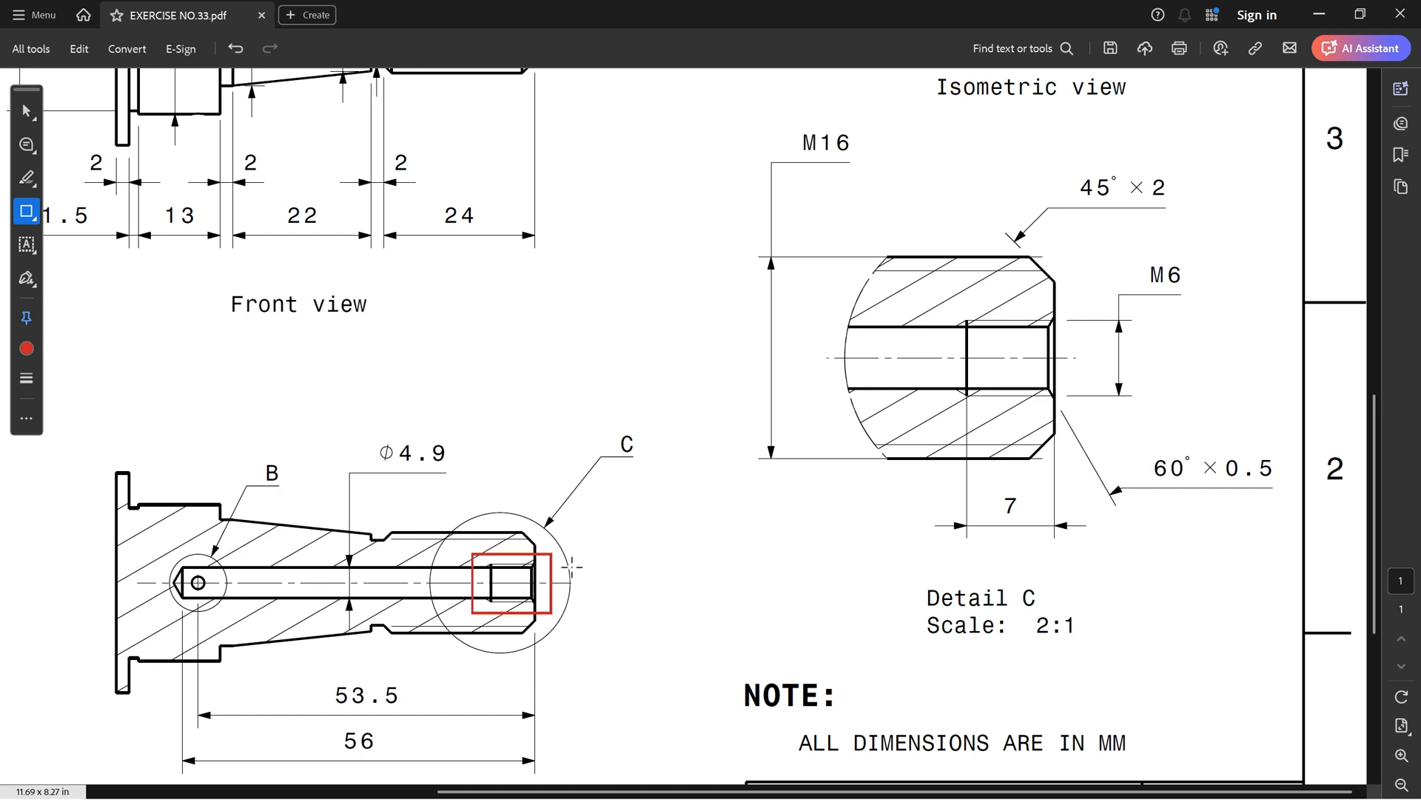
left_click_drag(593, 427, 657, 463)
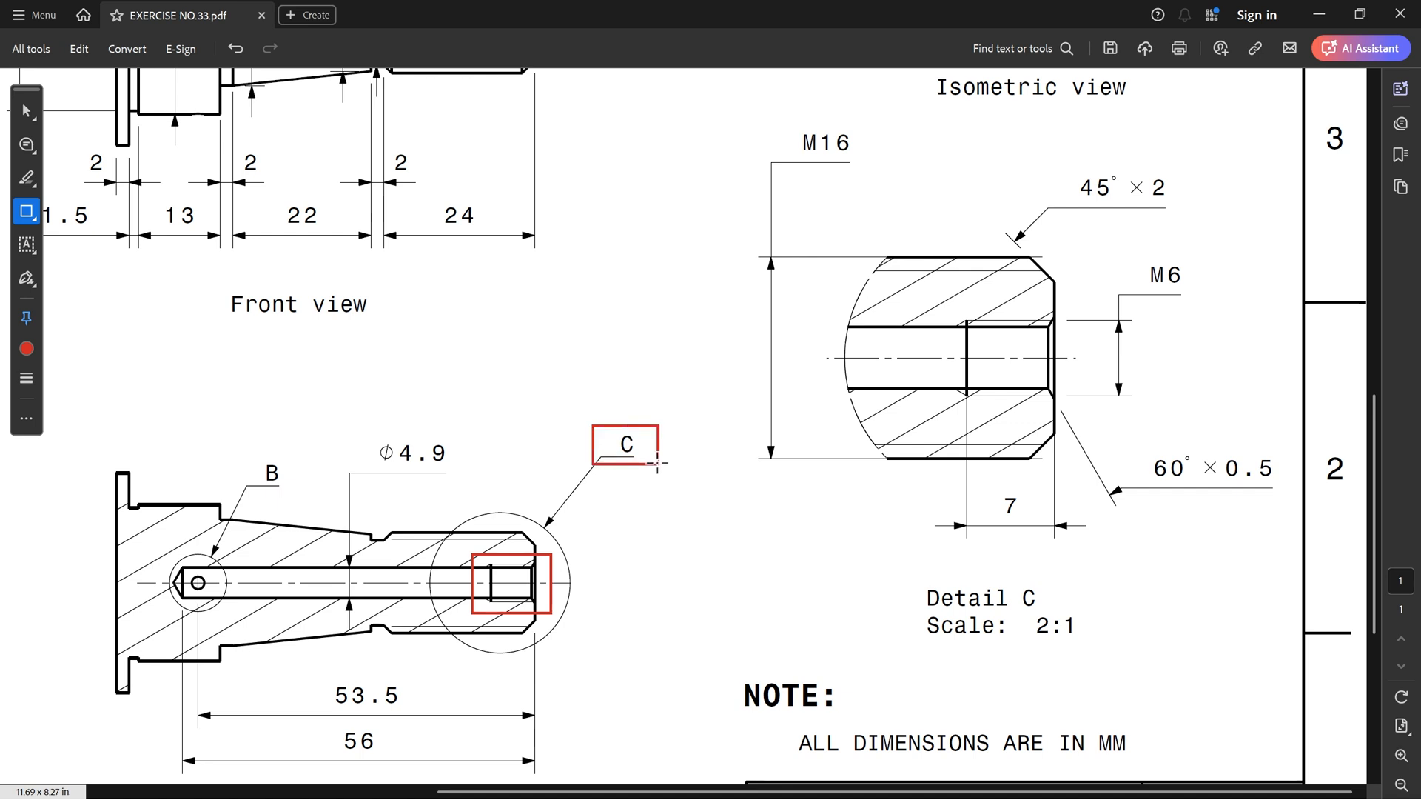
left_click_drag(895, 569, 1103, 656)
scroll(1133, 307, "down", 3)
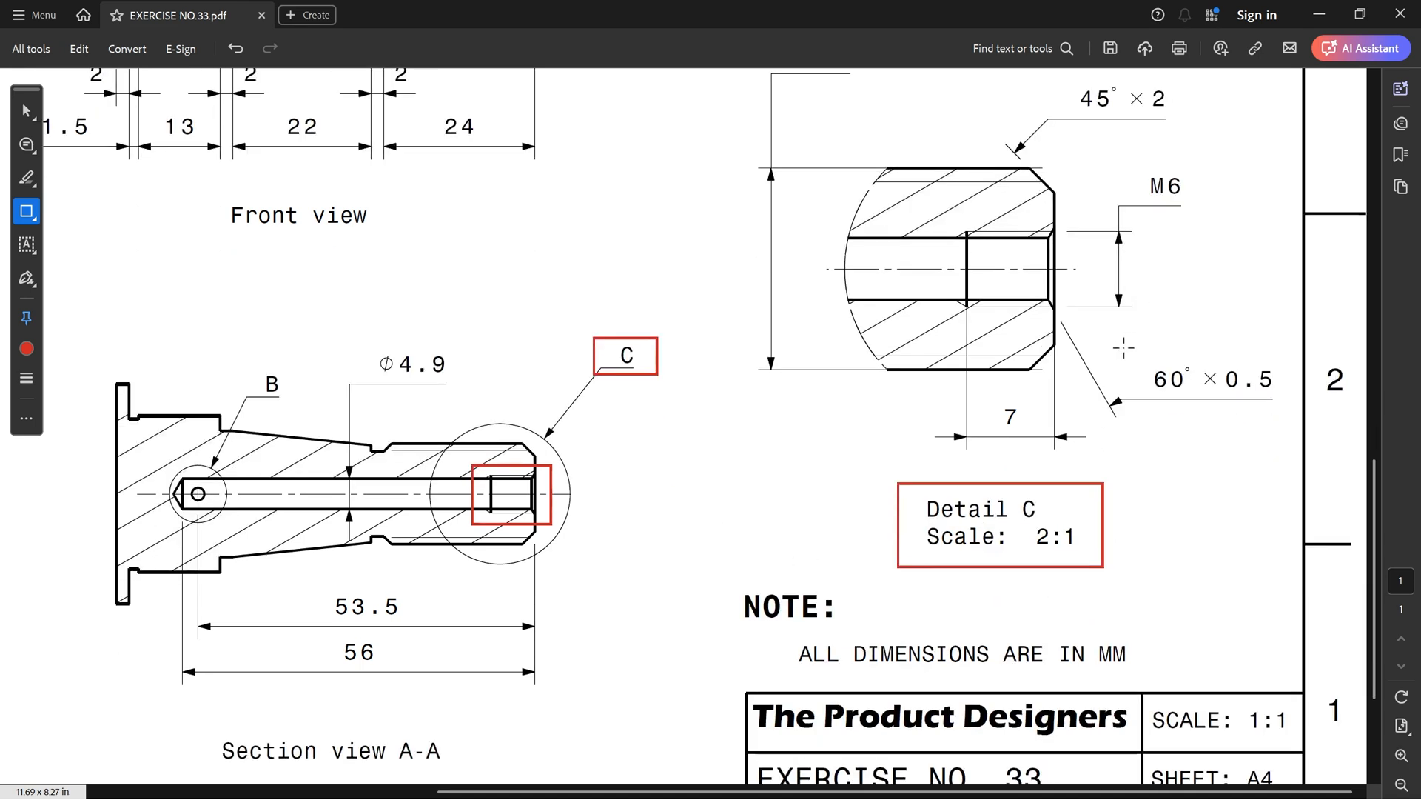
scroll(1123, 342, "up", 3)
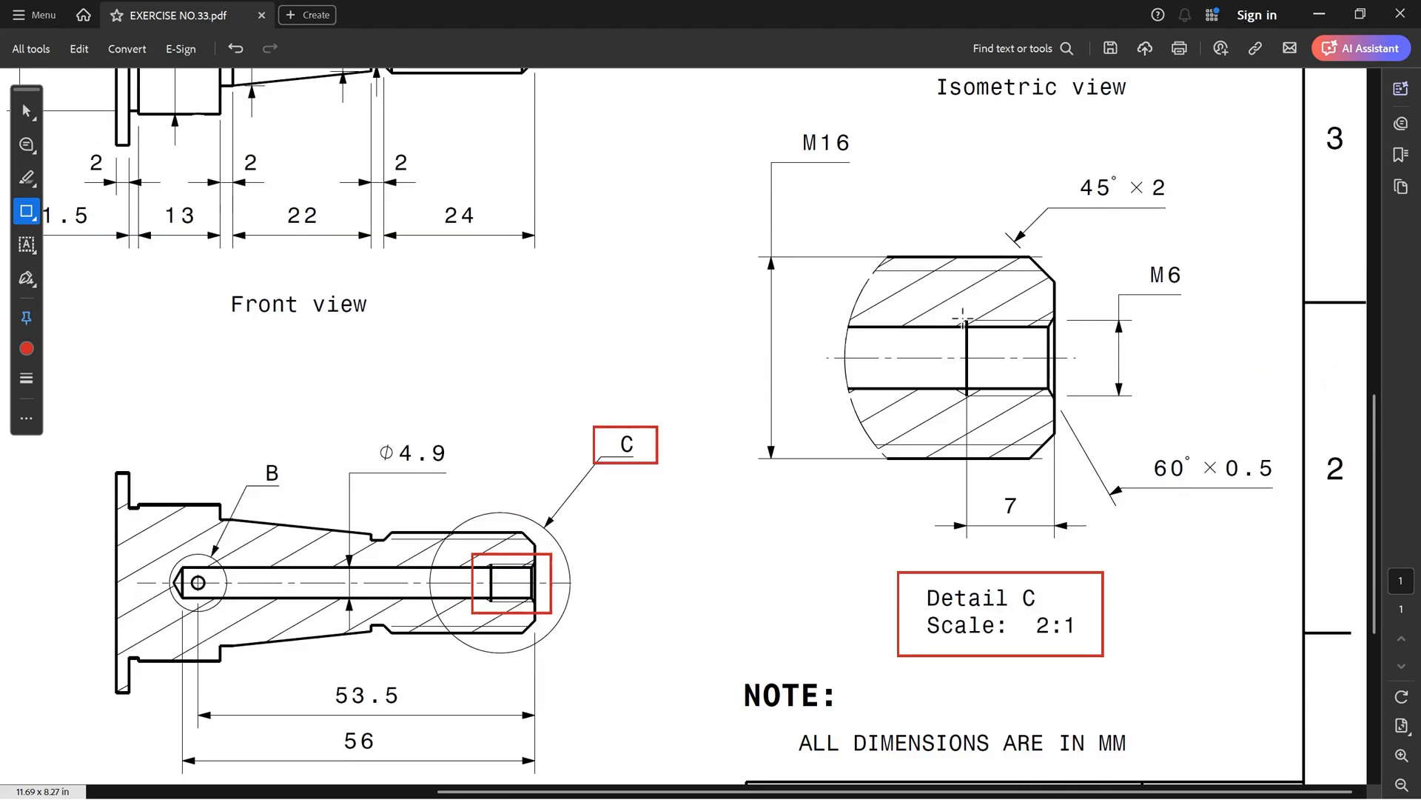
Step: Box the M16, M6, 7 and 60° × 0.5 callouts of Detail C
left_click_drag(780, 116, 871, 168)
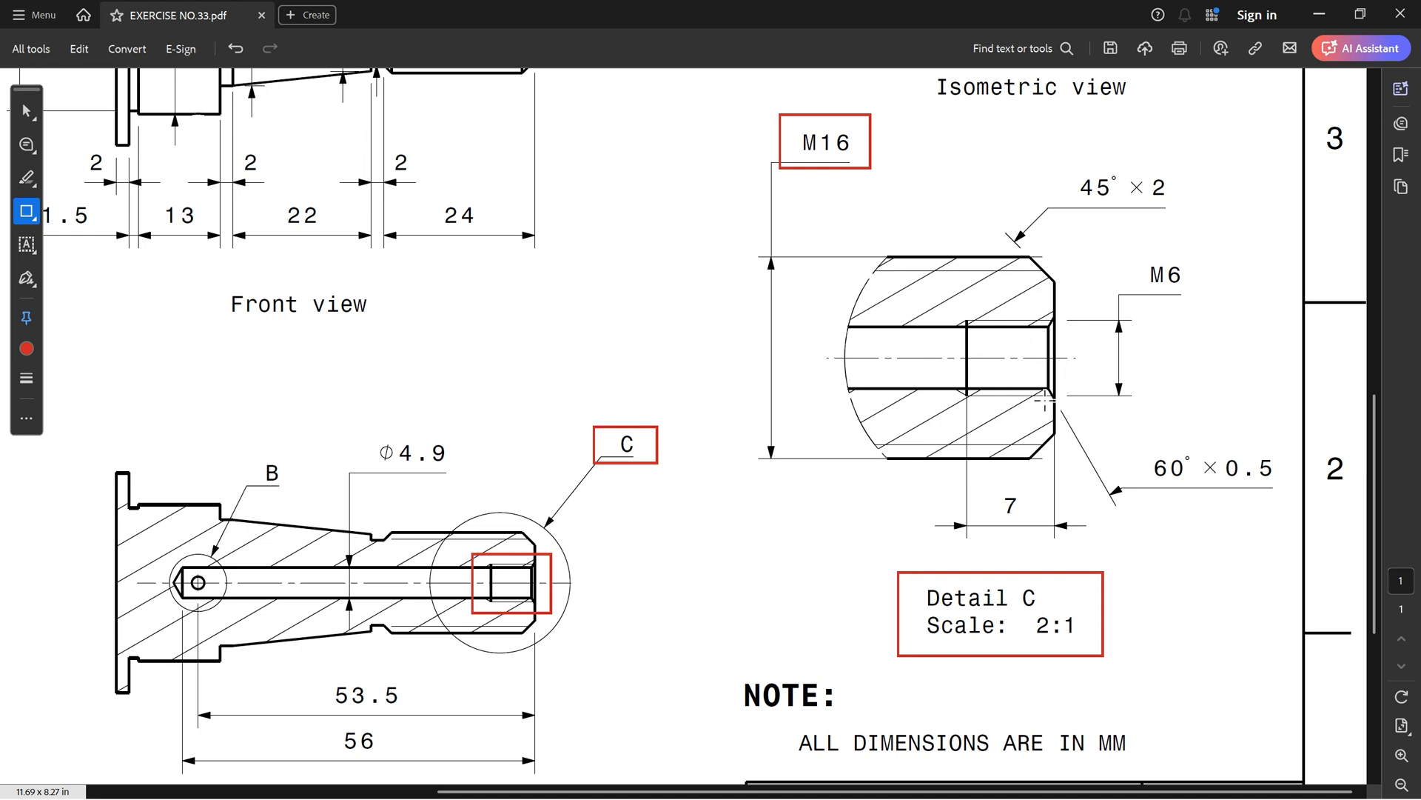
mouse_move(1127, 243)
left_mouse_down()
mouse_move(1155, 286)
mouse_move(1196, 293)
left_mouse_up()
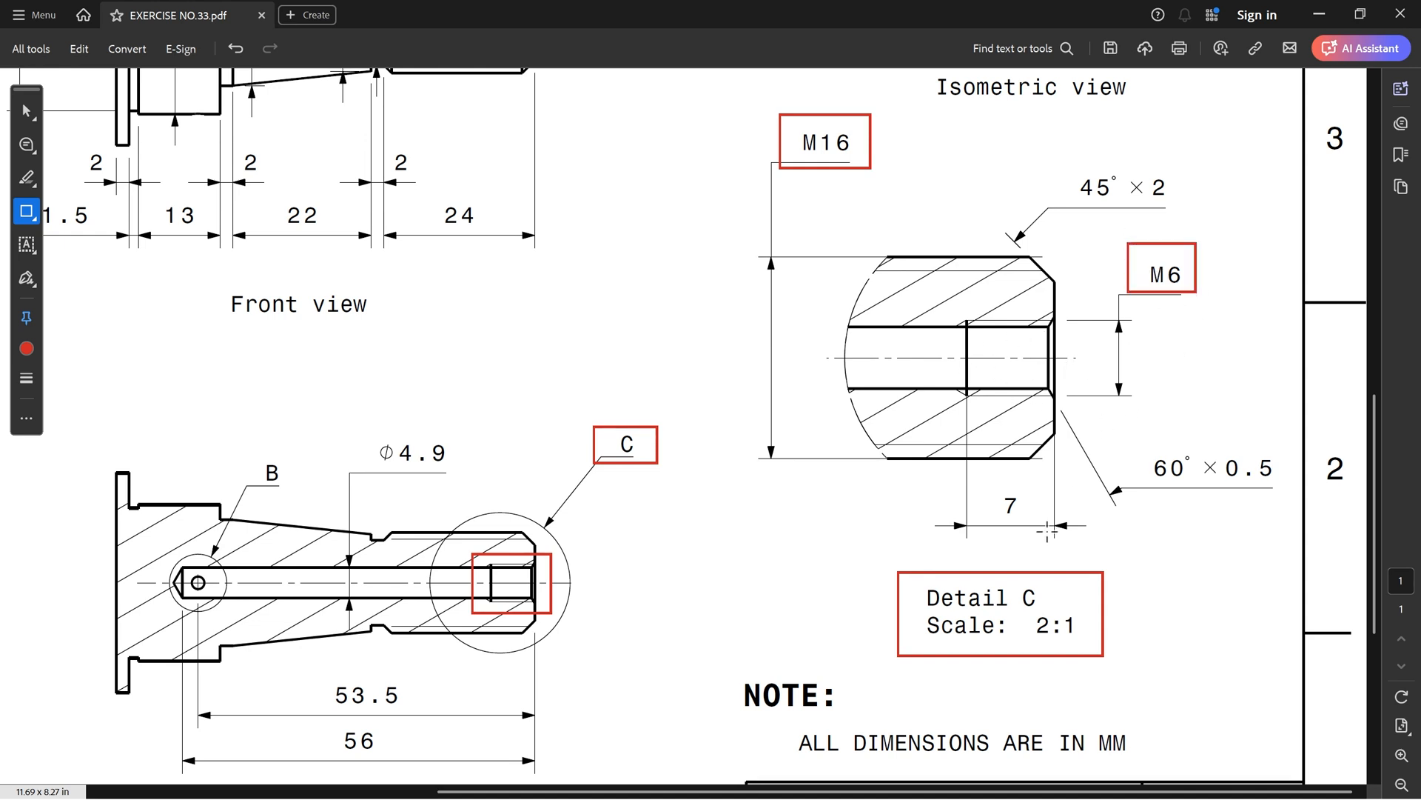
left_click_drag(989, 484, 1033, 526)
mouse_move(1090, 431)
left_mouse_down()
mouse_move(1184, 500)
mouse_move(1286, 527)
mouse_move(1296, 516)
left_mouse_up()
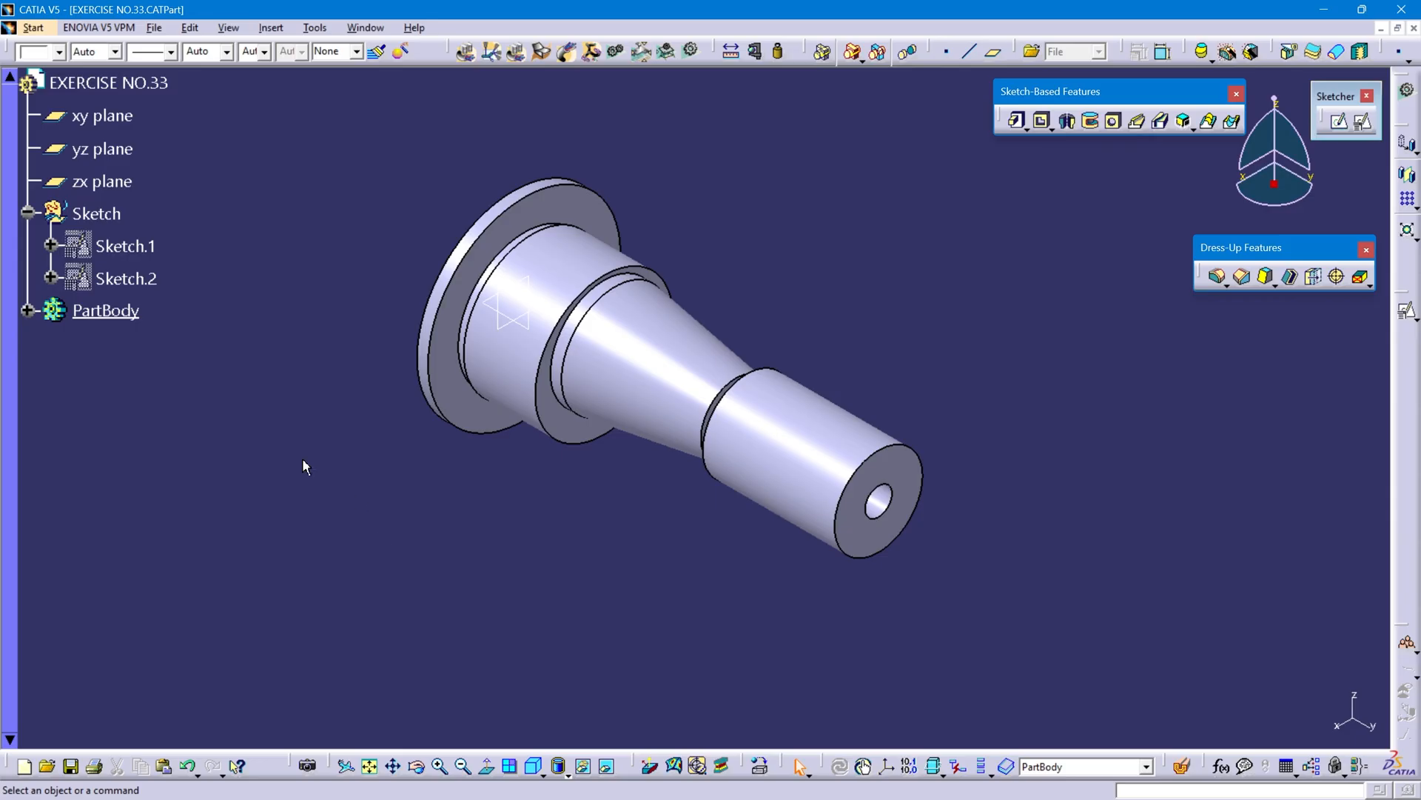
Step: Switch to CATIA, define PartBody as the in-work object and chamfer the hole's mouth edge with 0.5 mm length at 60 degrees
right_click(133, 317)
left_click(191, 435)
middle_click_drag(935, 599, 712, 447)
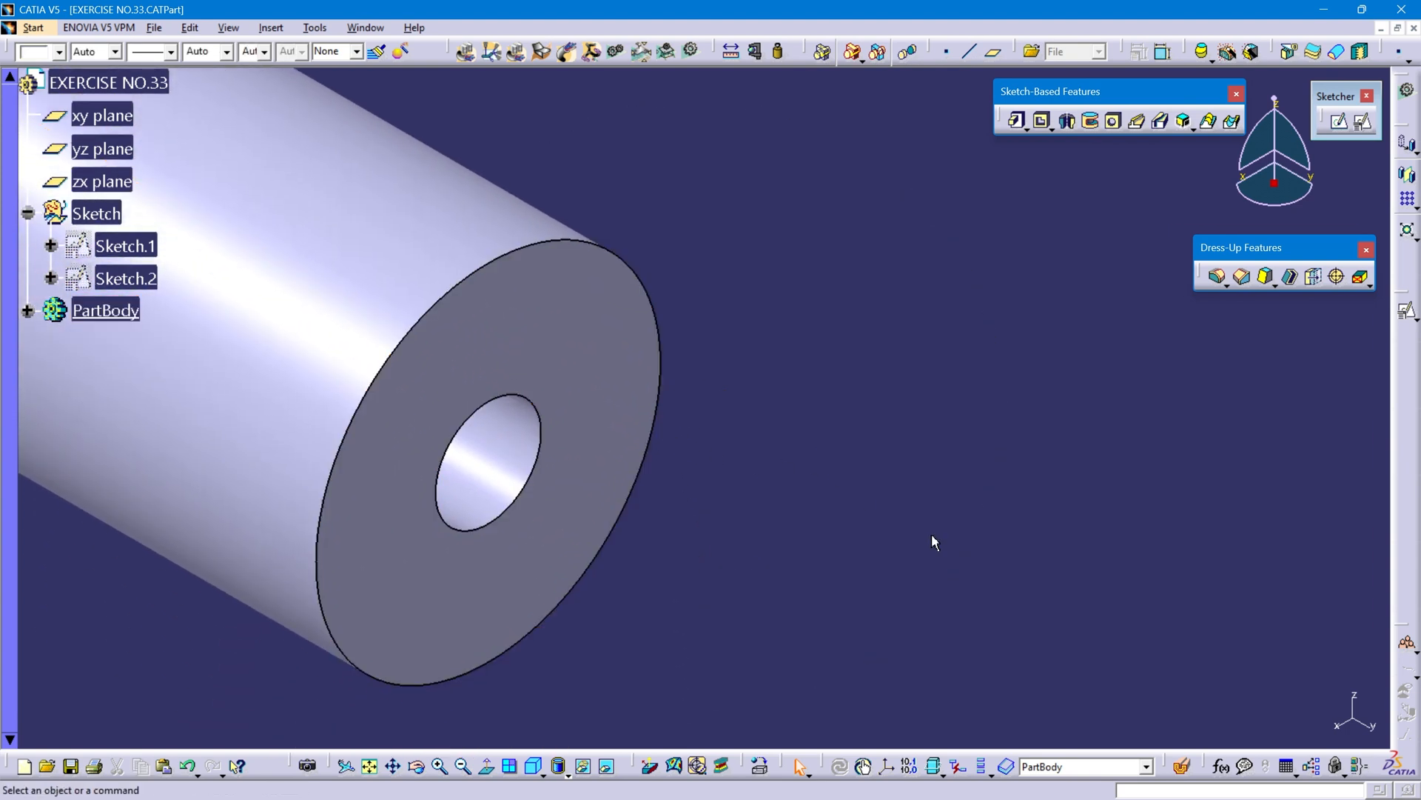
left_click(1241, 276)
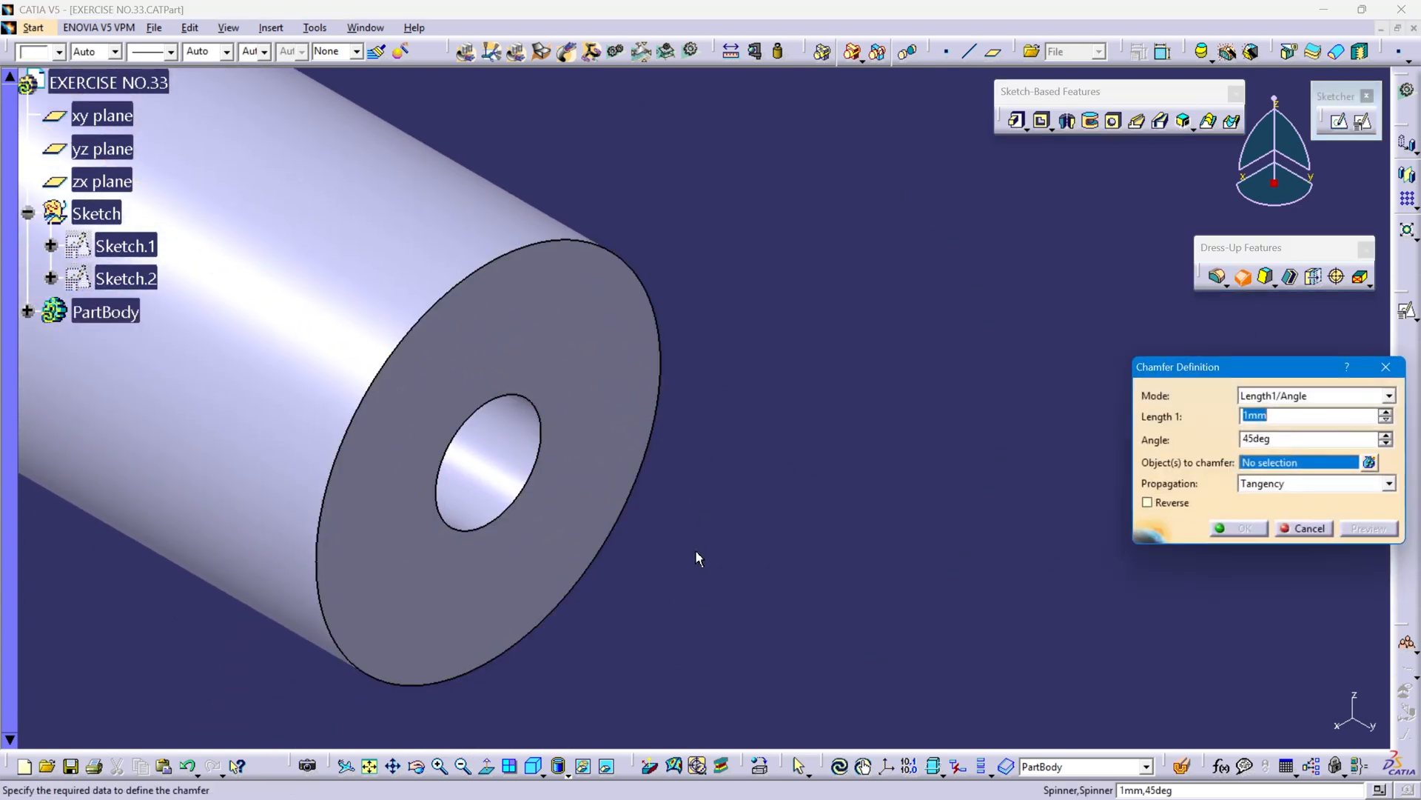
left_click(511, 522)
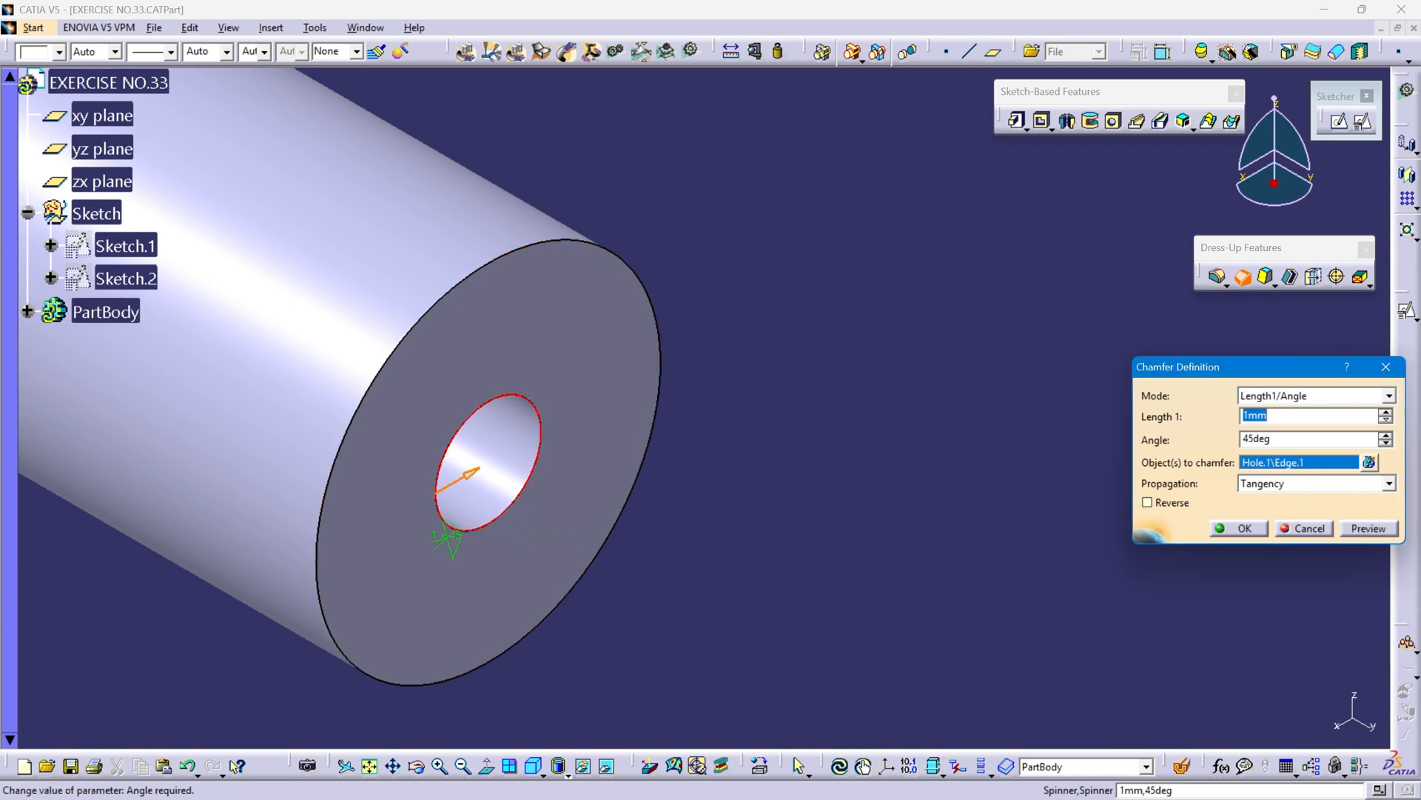
type("0.5")
left_click(872, 450)
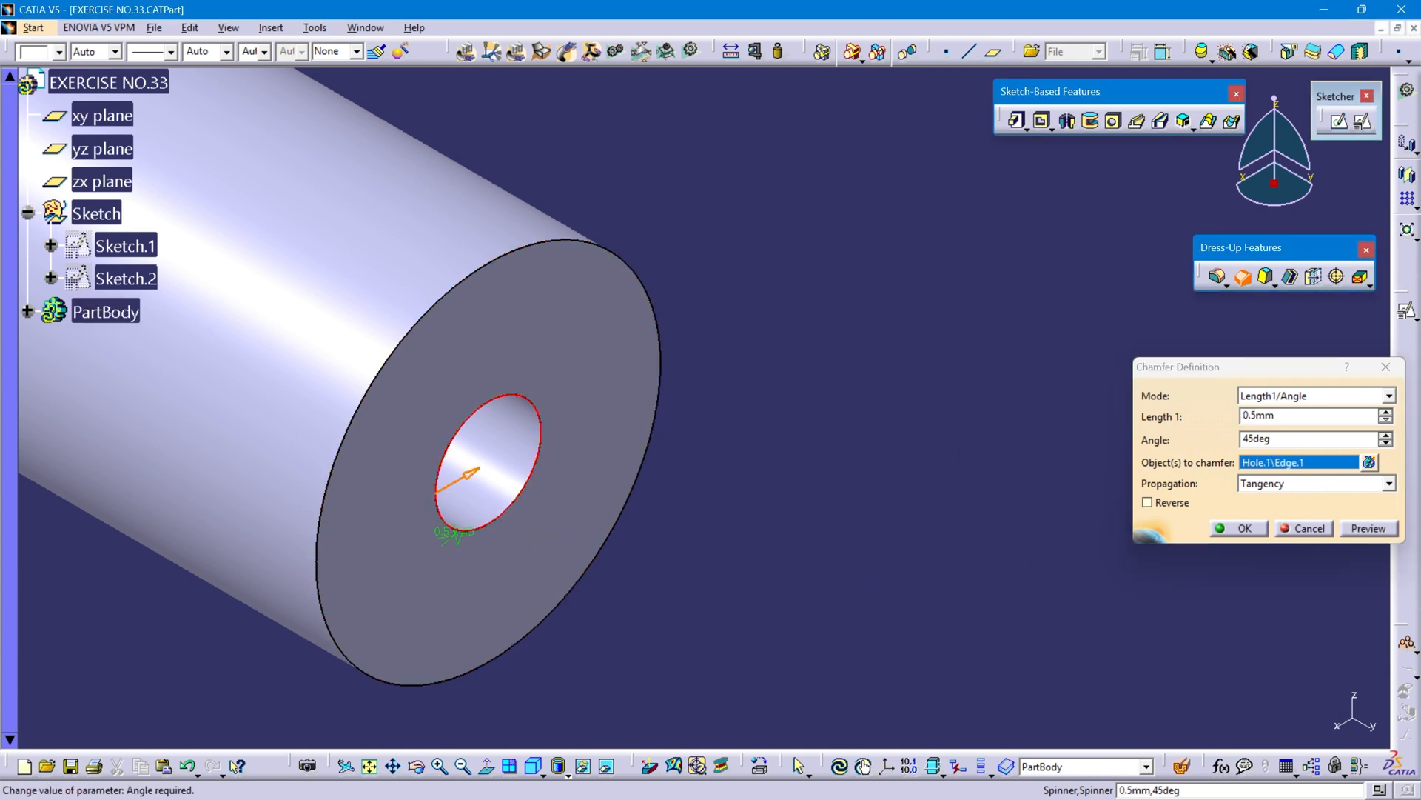
left_click(1138, 445)
type("60")
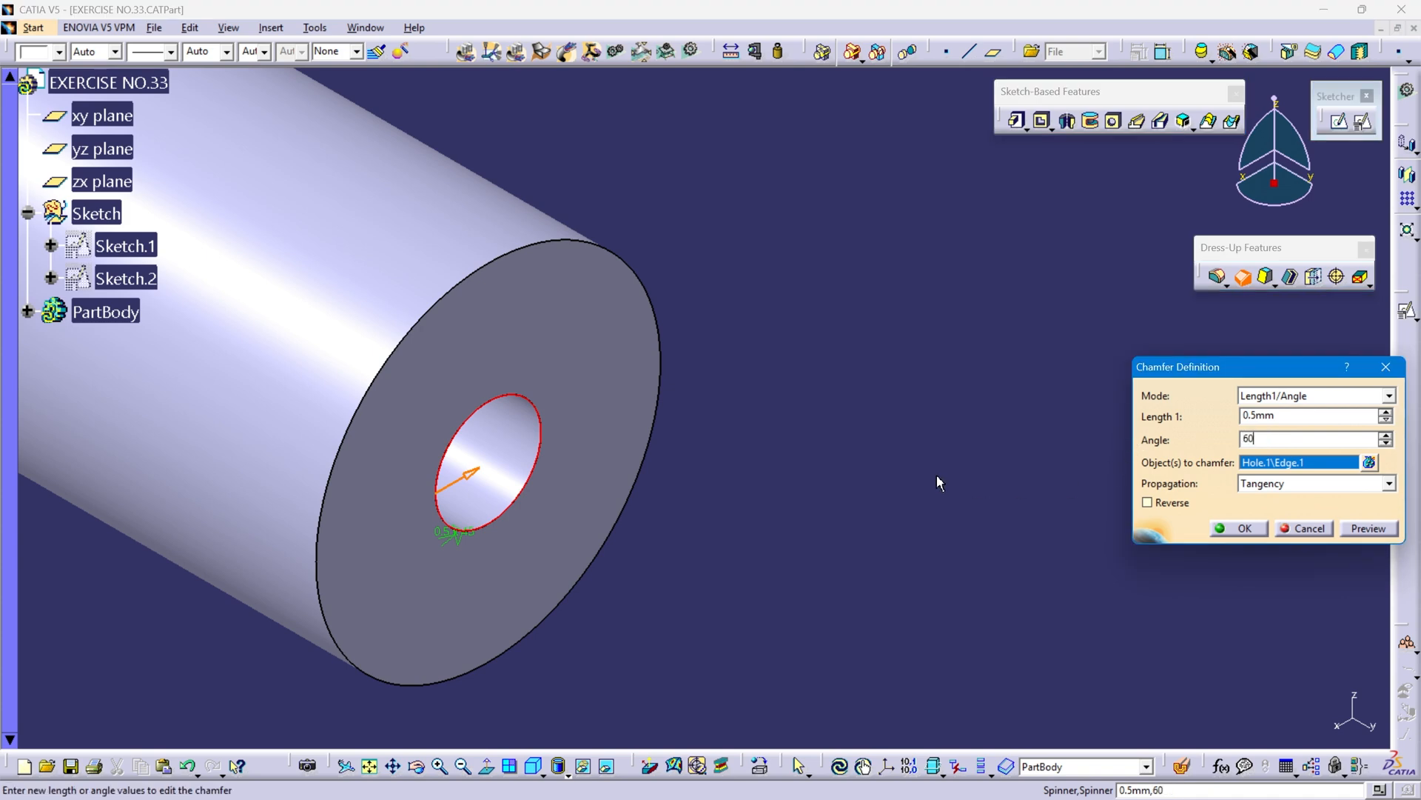
left_click(936, 481)
left_click(1238, 528)
left_click(993, 544)
Step: Start a Thread/Tap with the shaft end's outer cylindrical face as lateral face and the free end face as limit
middle_click_drag(544, 536, 764, 578)
left_click(656, 495)
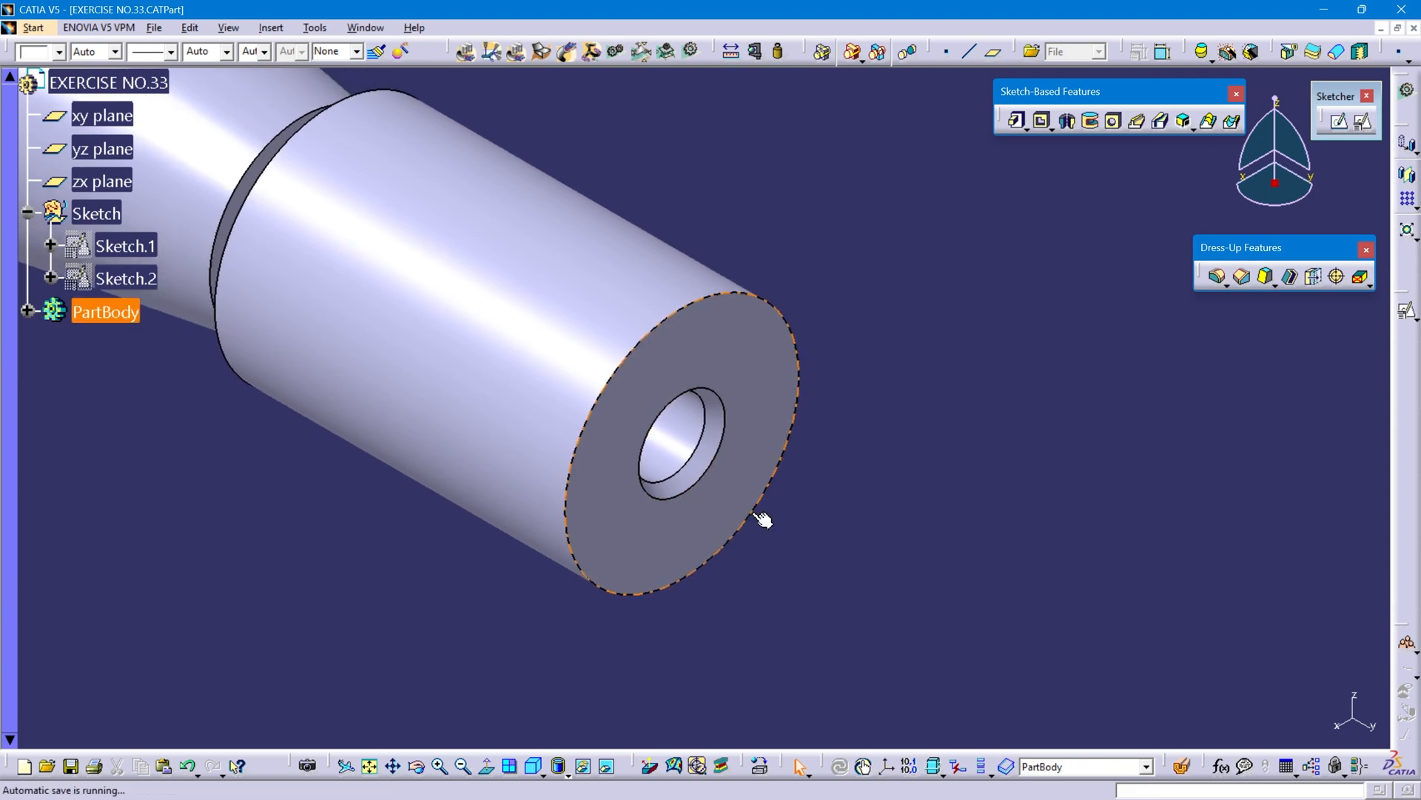
left_click(1339, 278)
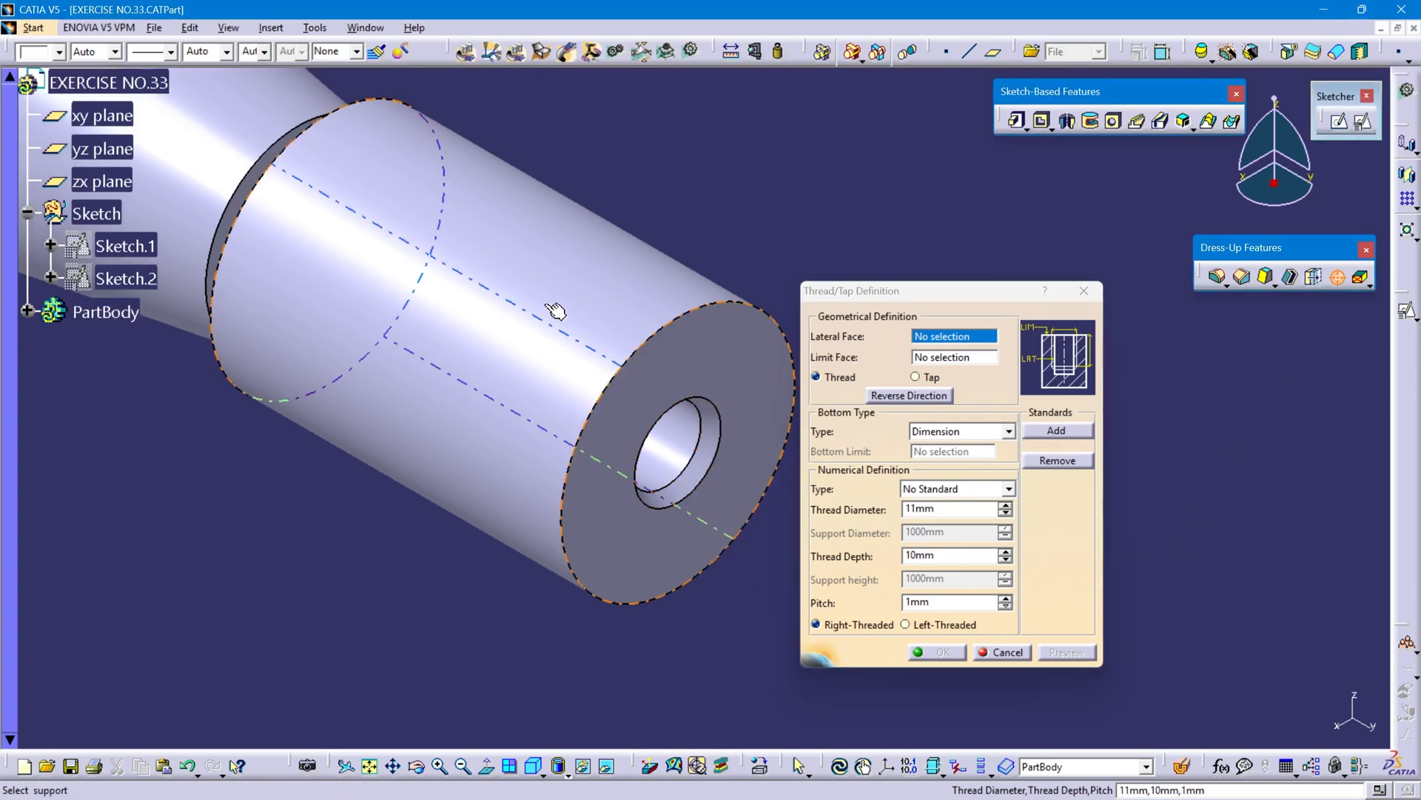
left_click(585, 279)
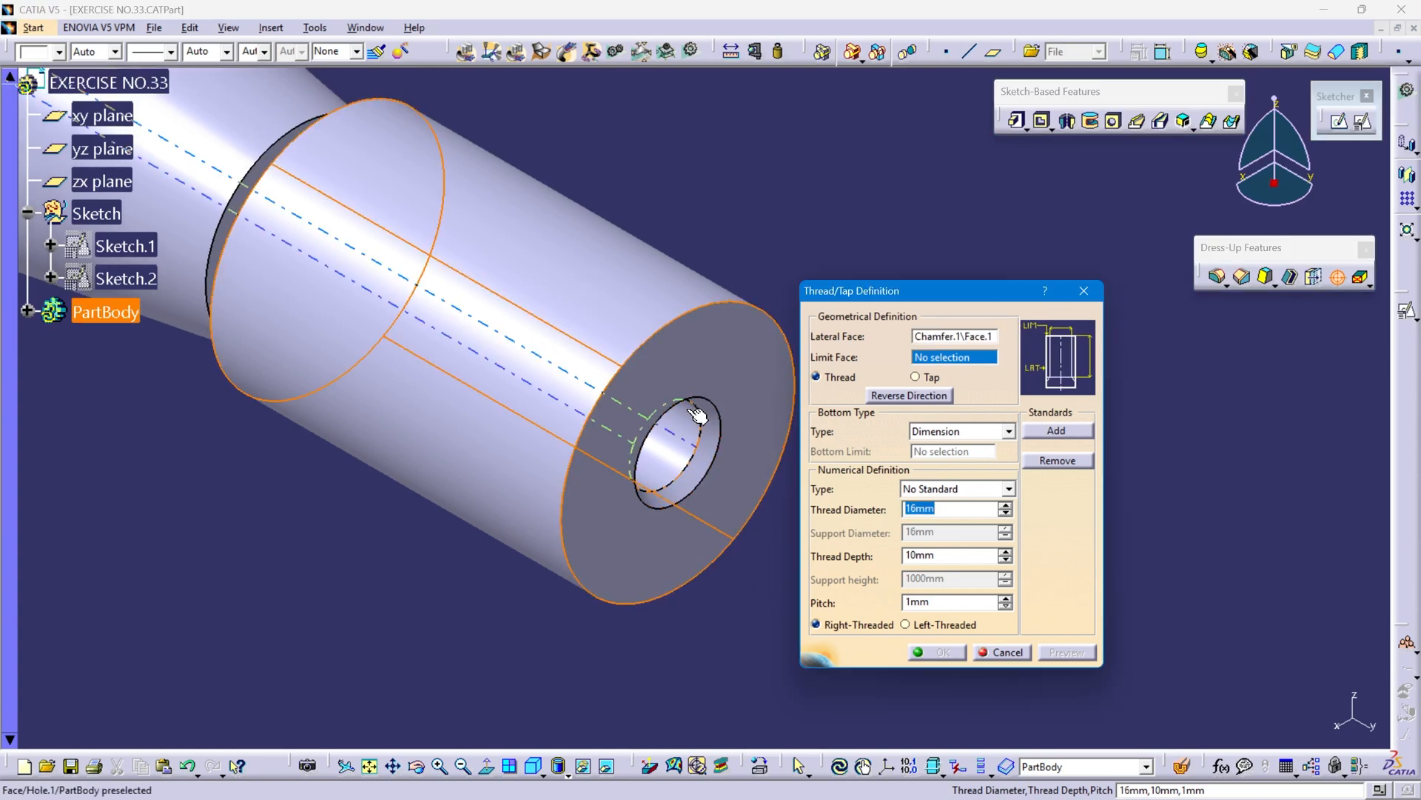
left_click(712, 366)
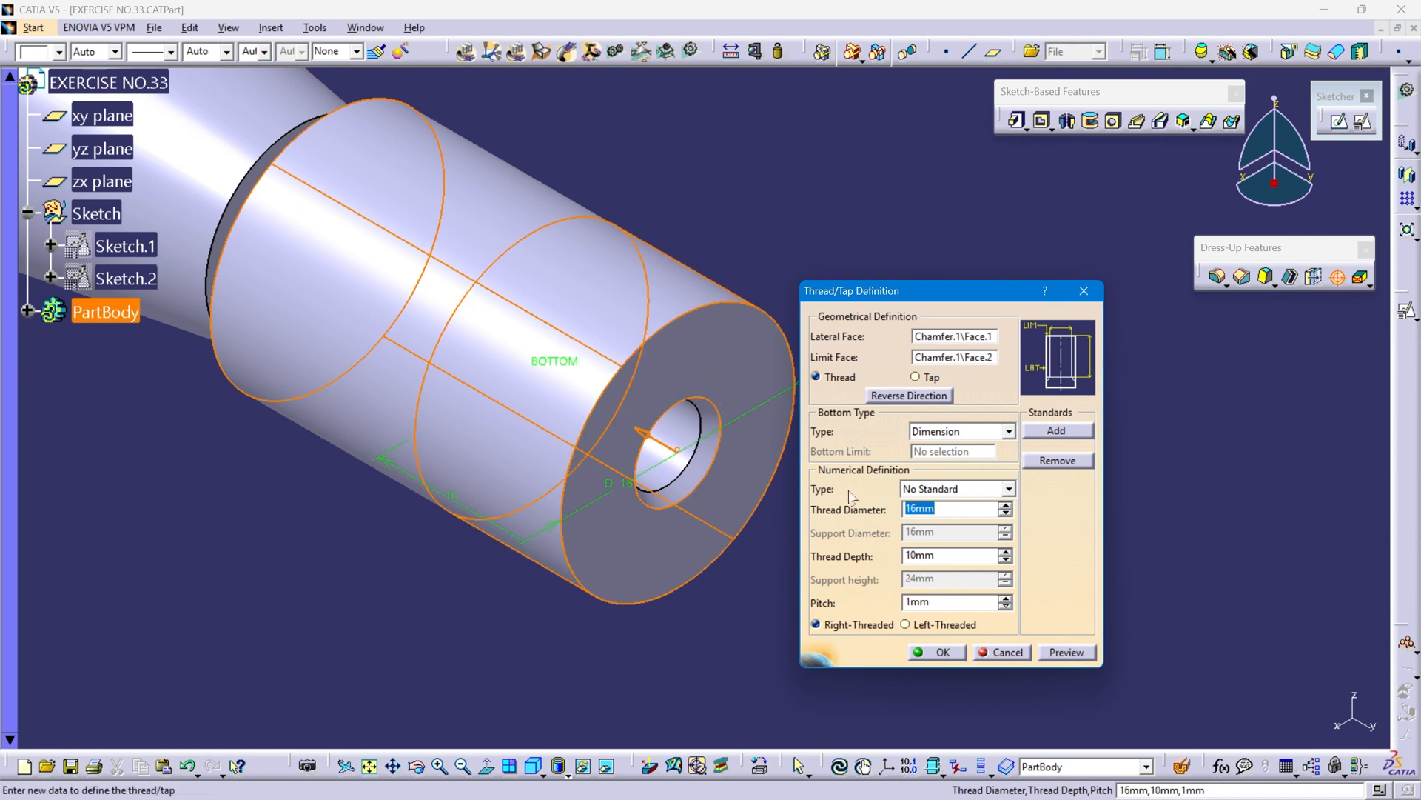
Step: Set the external thread to Metric Thick Pitch M16 with a 24 mm depth and create it
left_click(1009, 489)
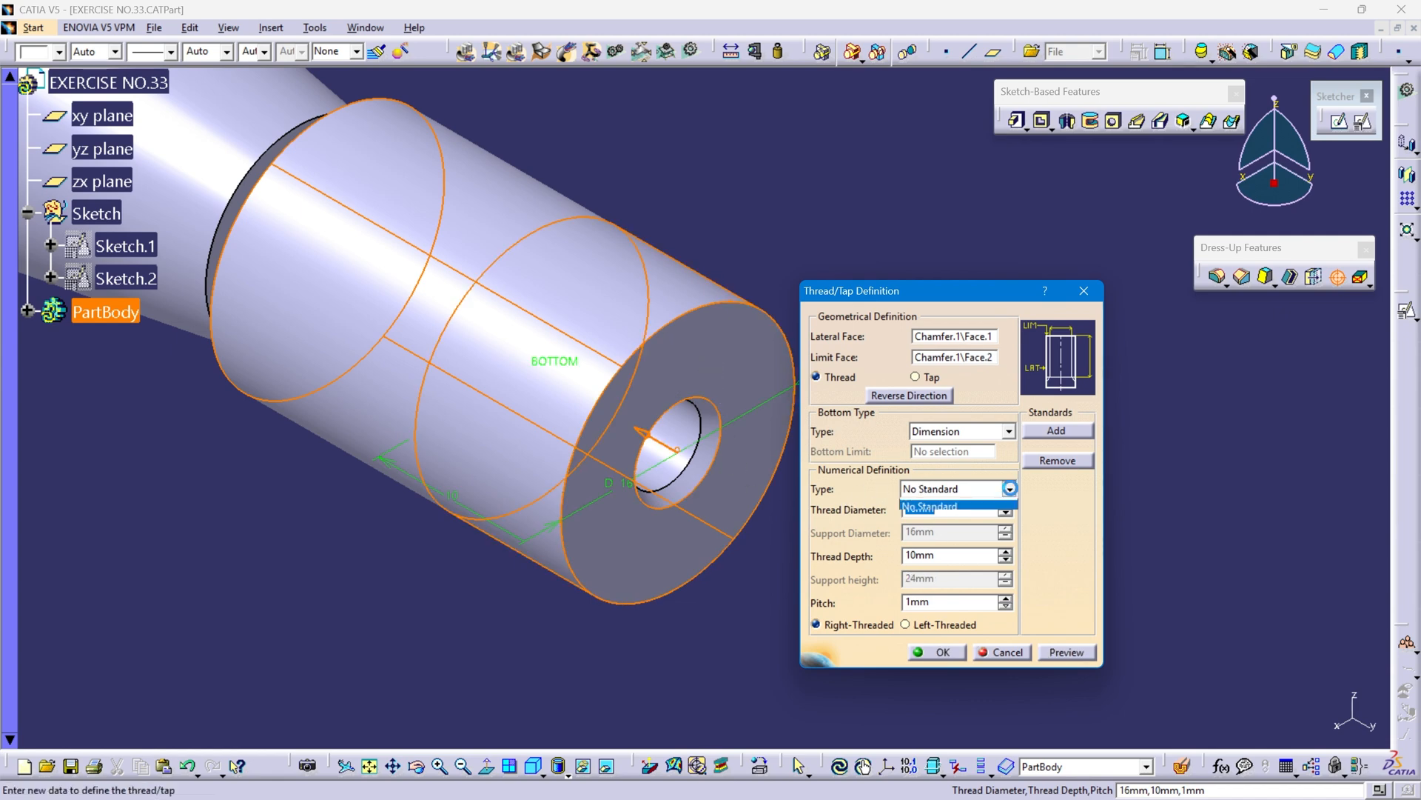
left_click(962, 517)
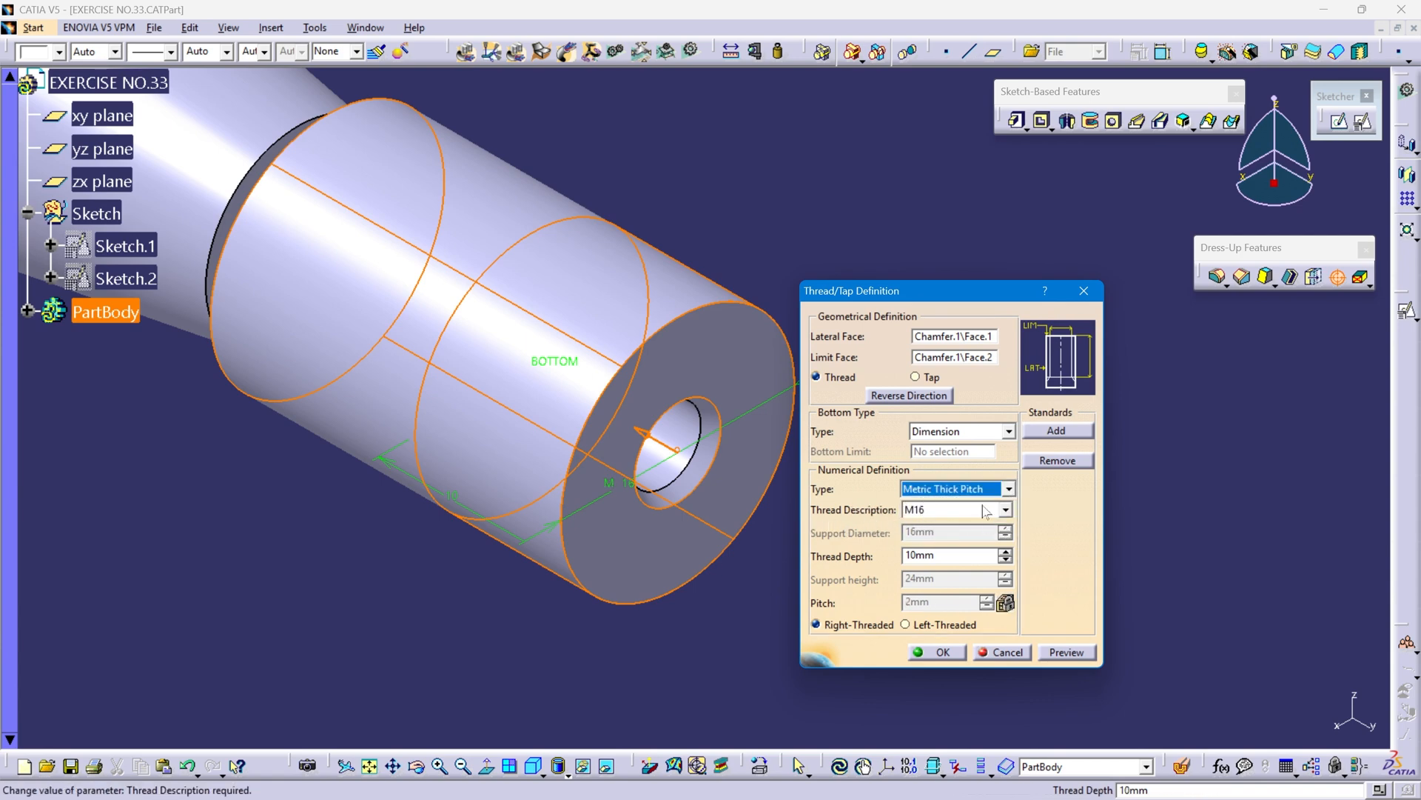
left_click_drag(950, 556, 847, 556)
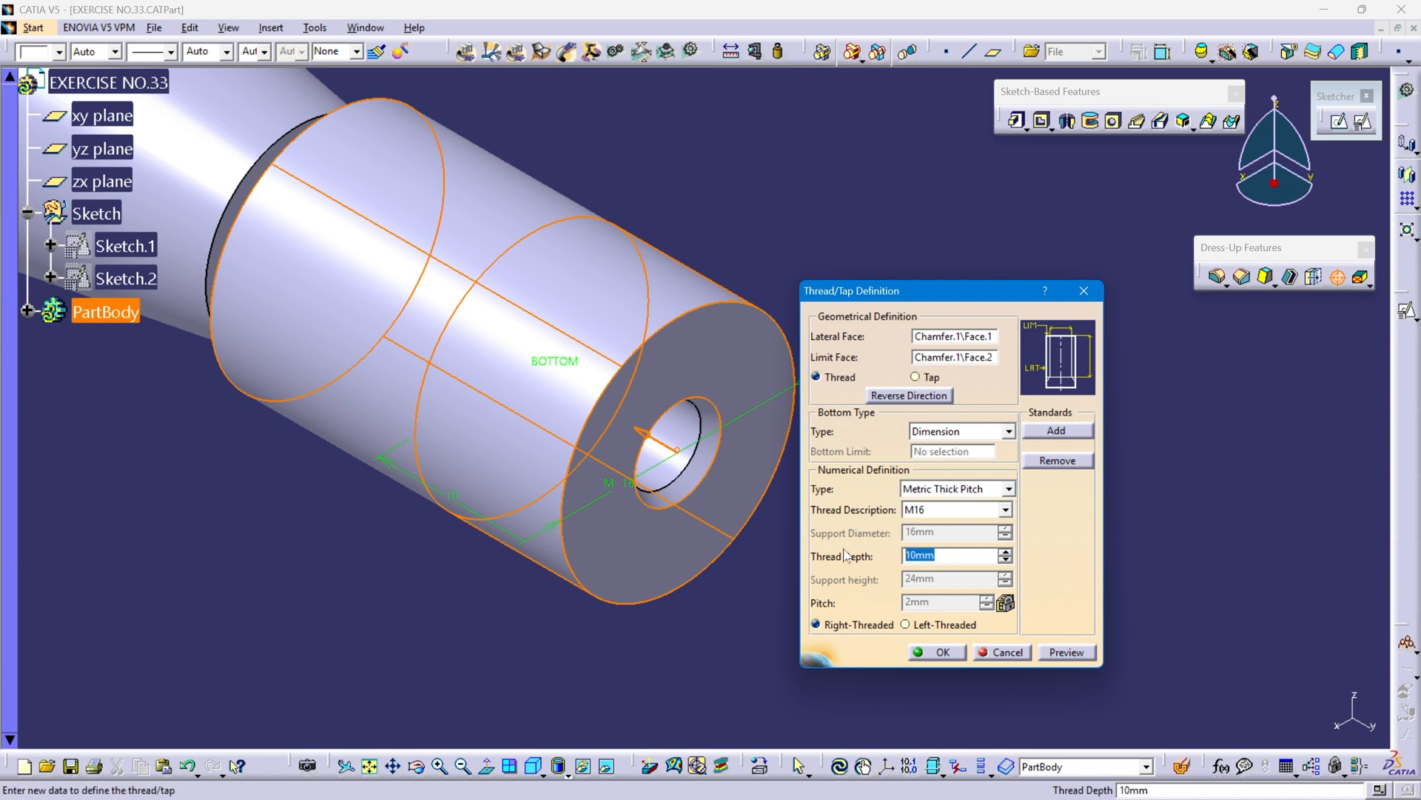
type("24")
left_click(1064, 656)
left_click(935, 655)
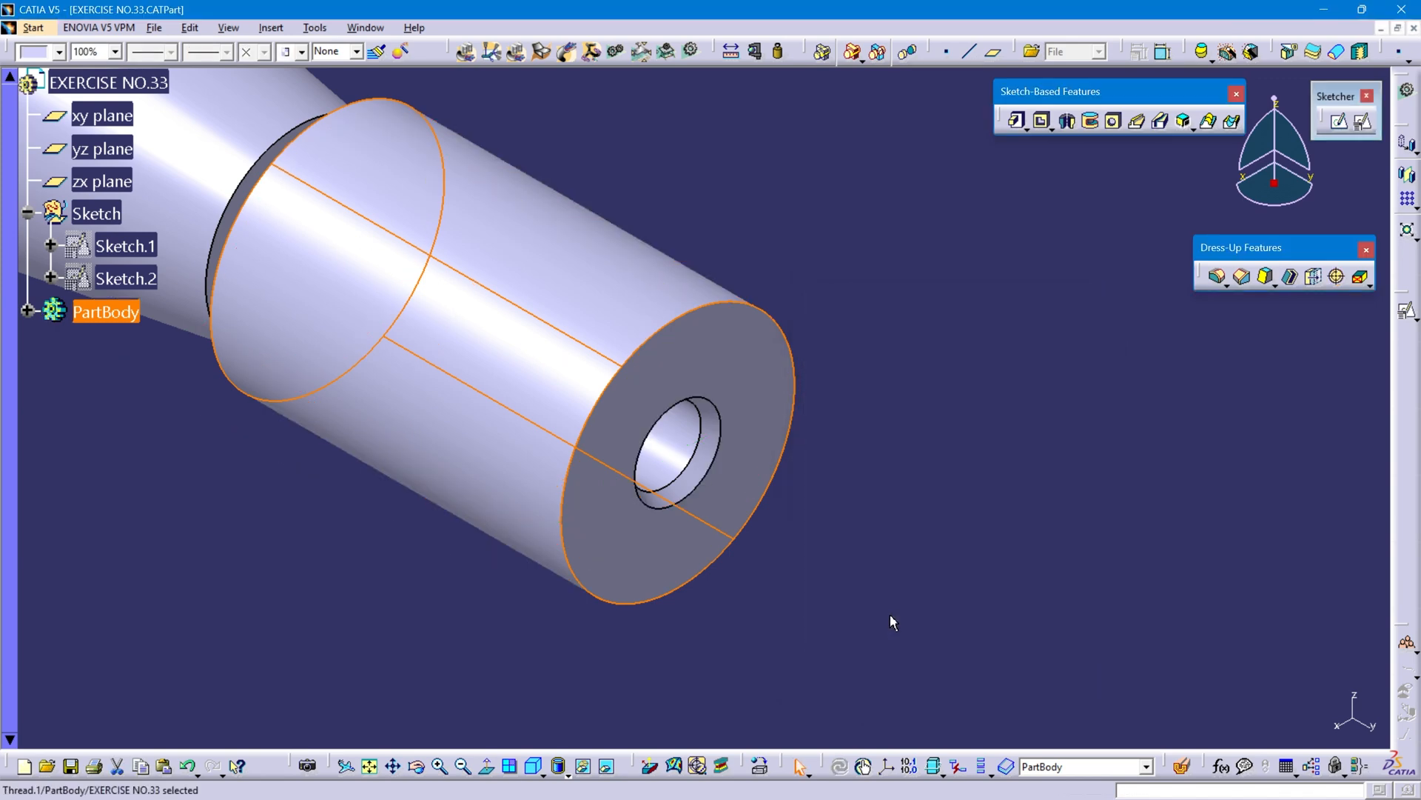
Step: Start another Thread/Tap with the central hole's inner wall as lateral face and the free end face as limit
left_click(1337, 278)
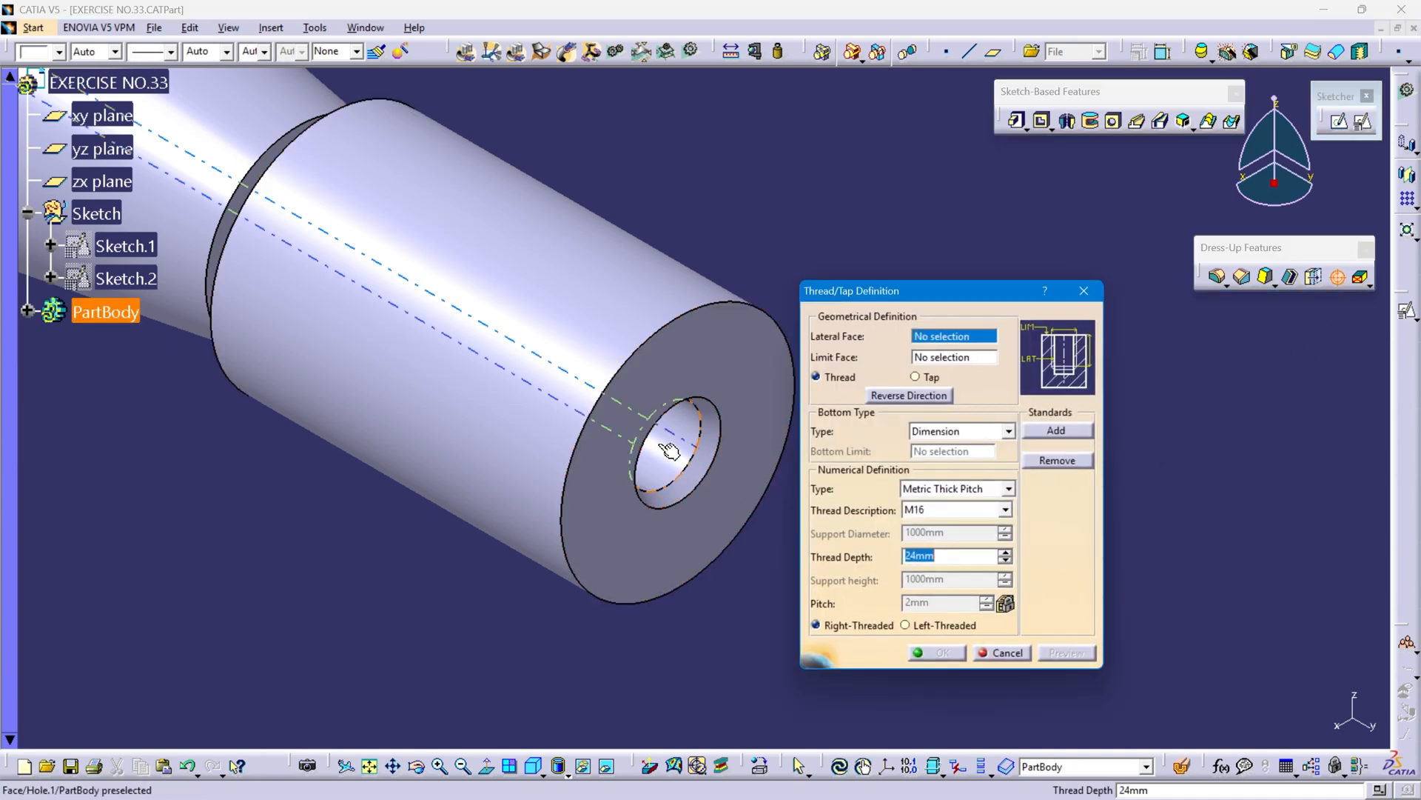
left_click(666, 462)
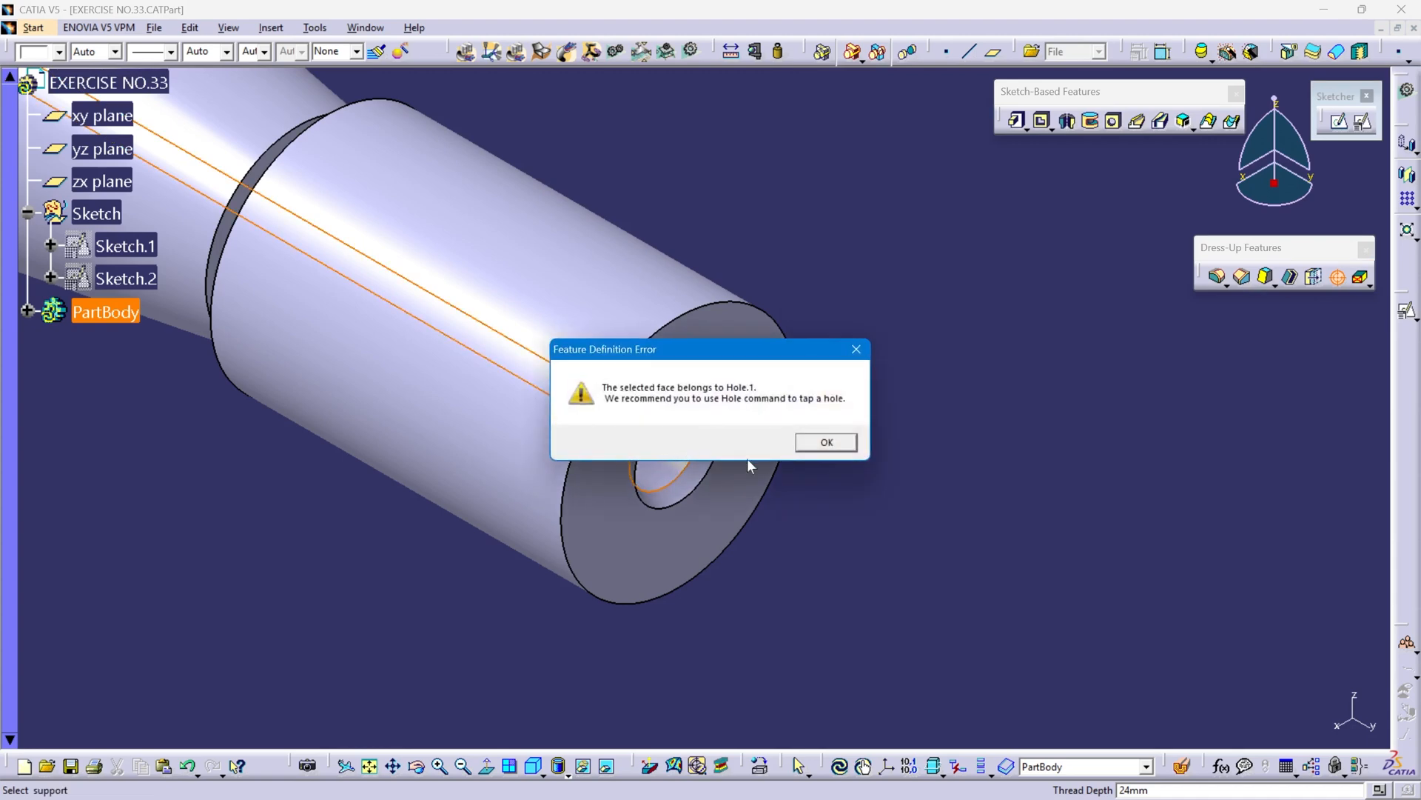
left_click(825, 443)
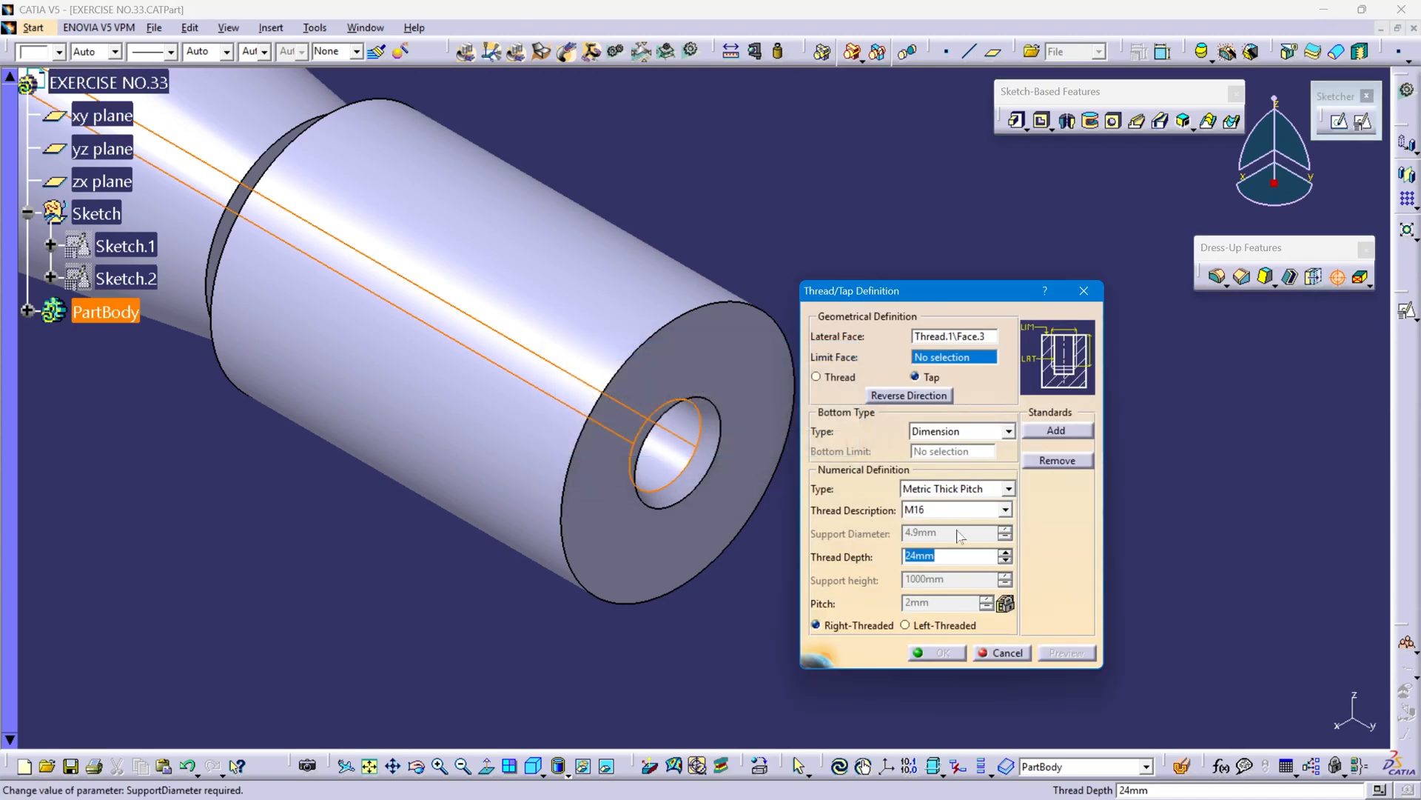
left_click(707, 361)
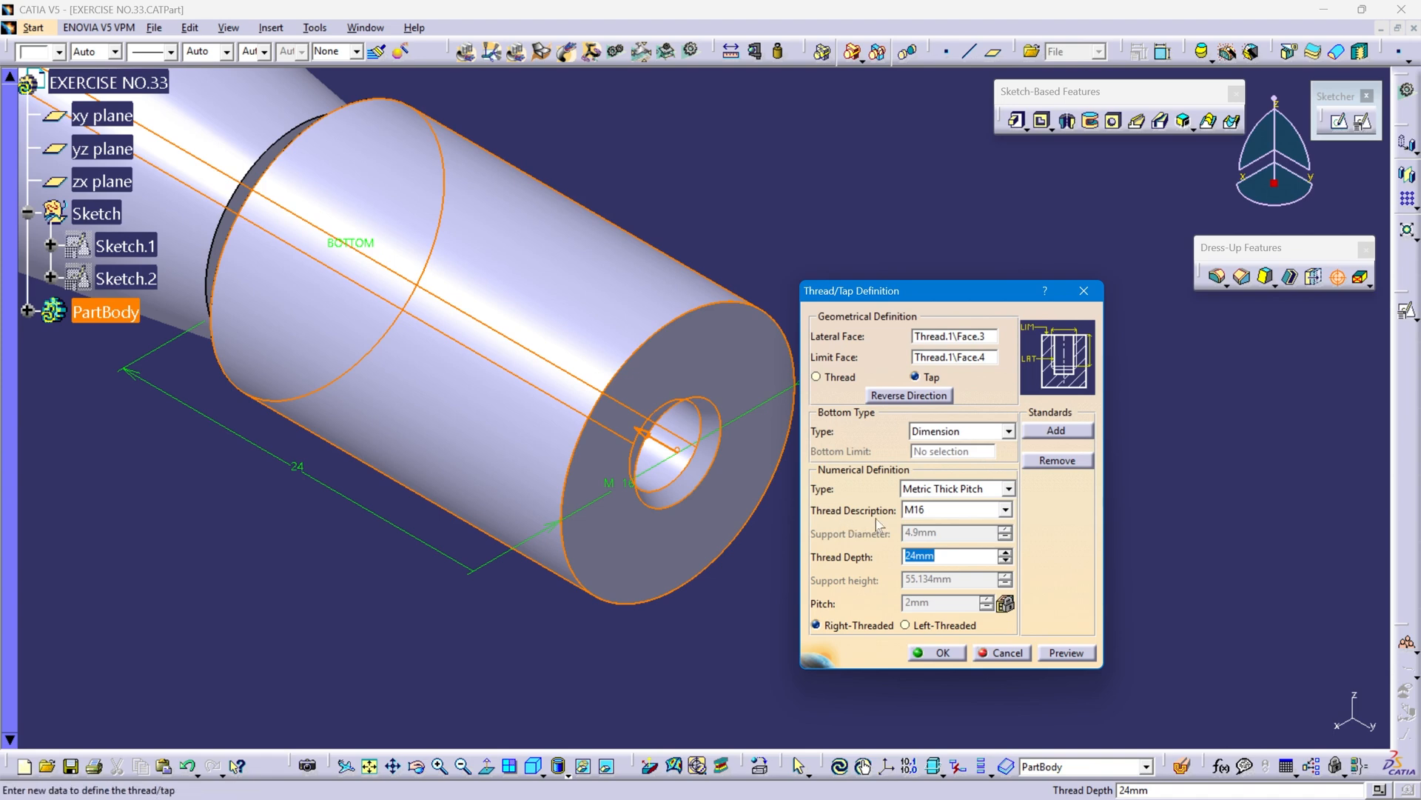
Step: Set the hole's tap to M6 with a 7 mm thread depth and create it
left_click(1005, 510)
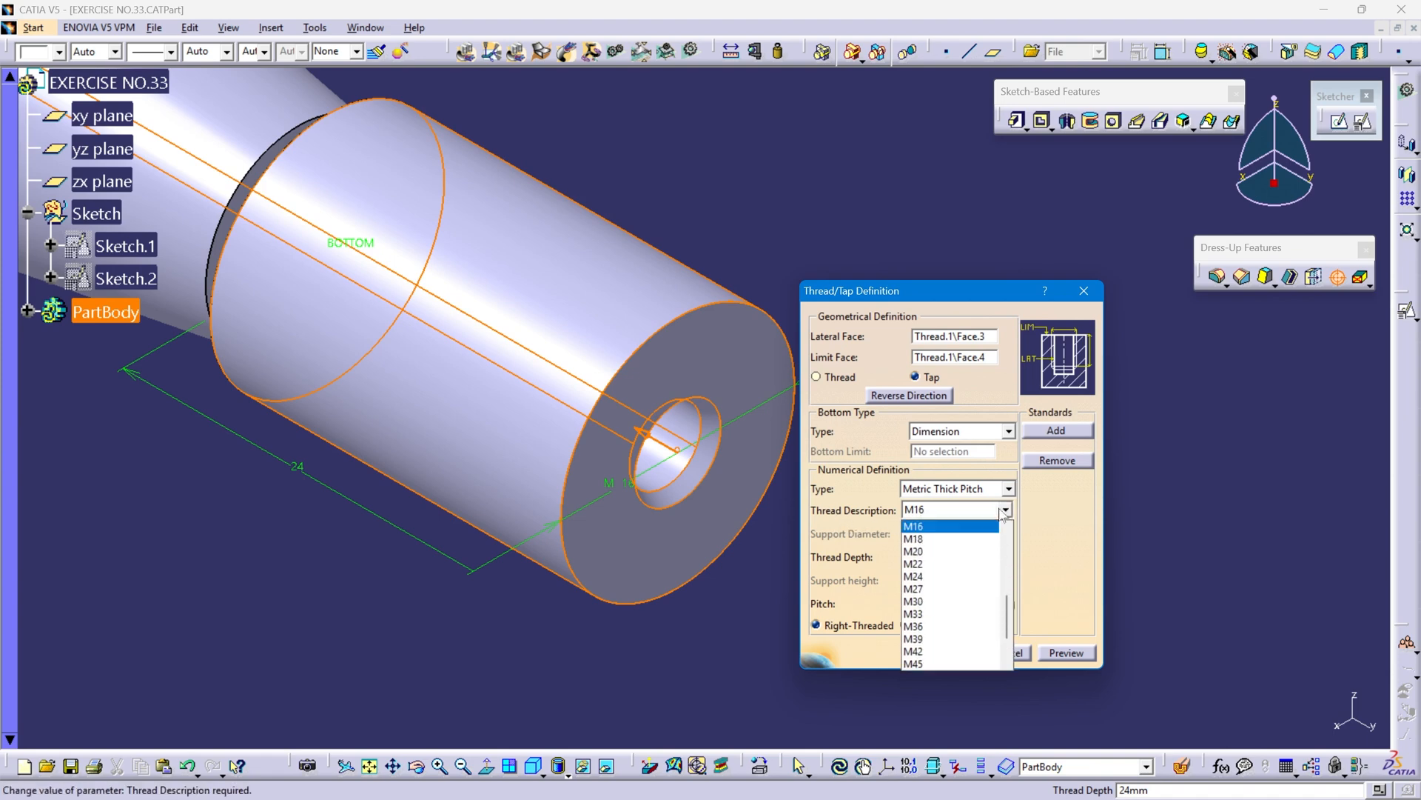
scroll(955, 545, "up", 1)
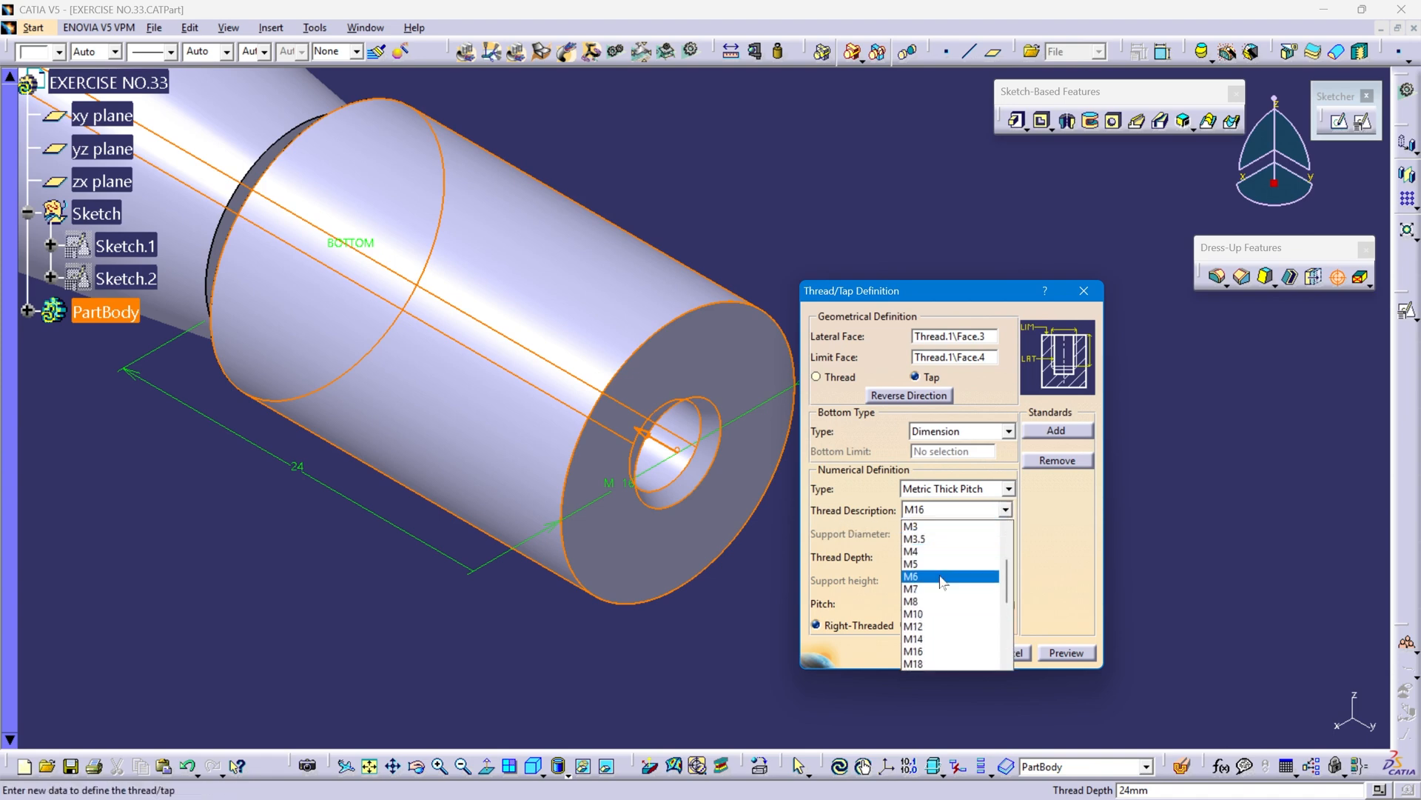
left_click(931, 577)
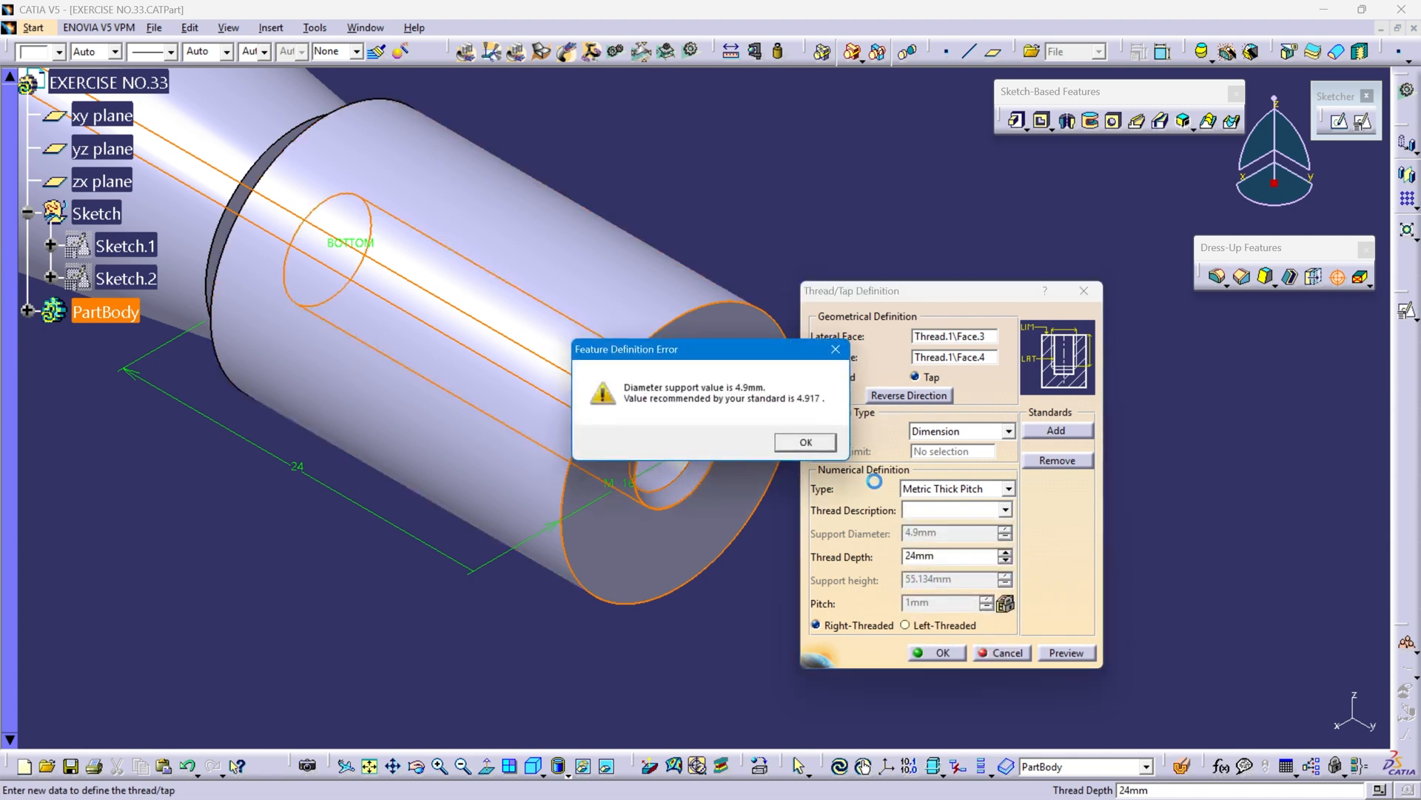
left_click(805, 443)
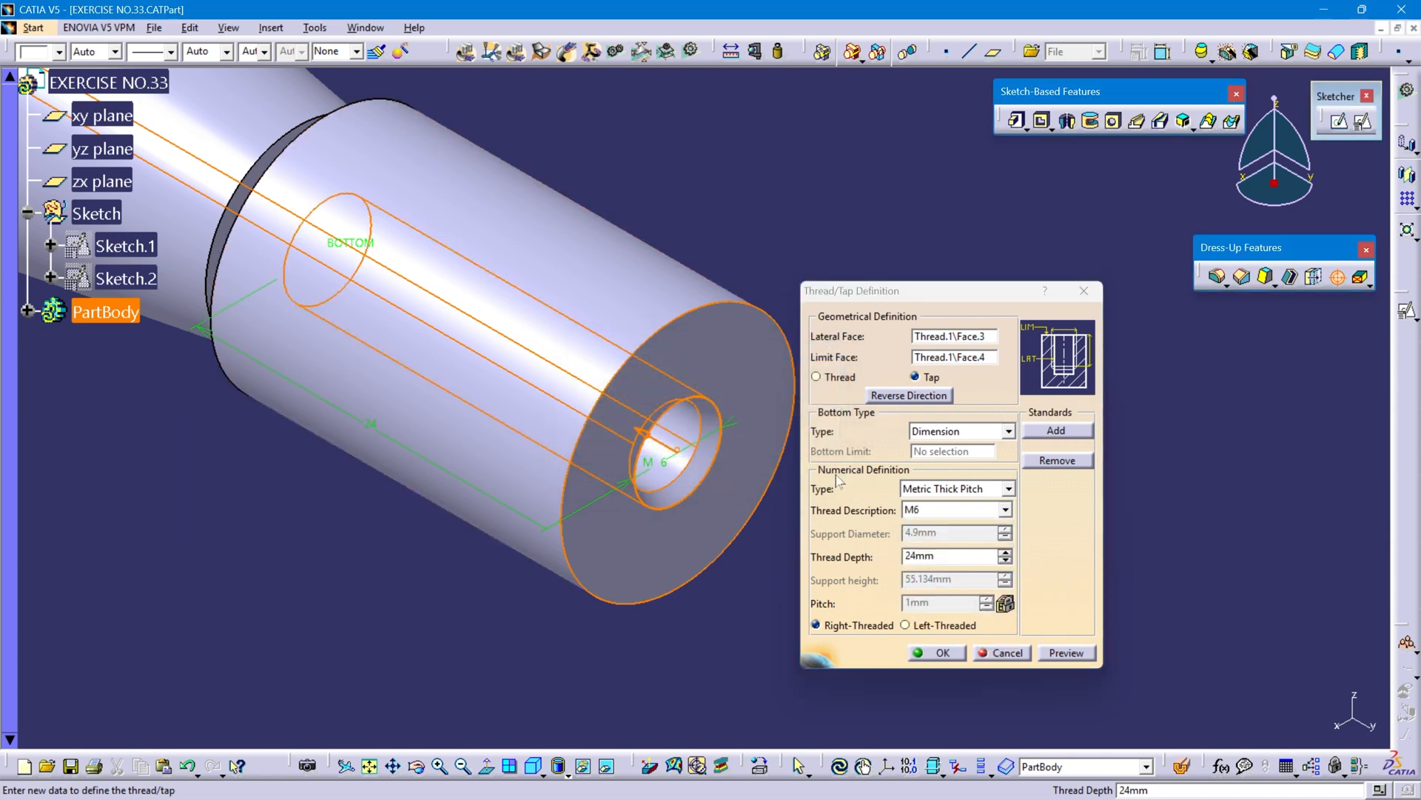
left_click_drag(956, 556, 837, 569)
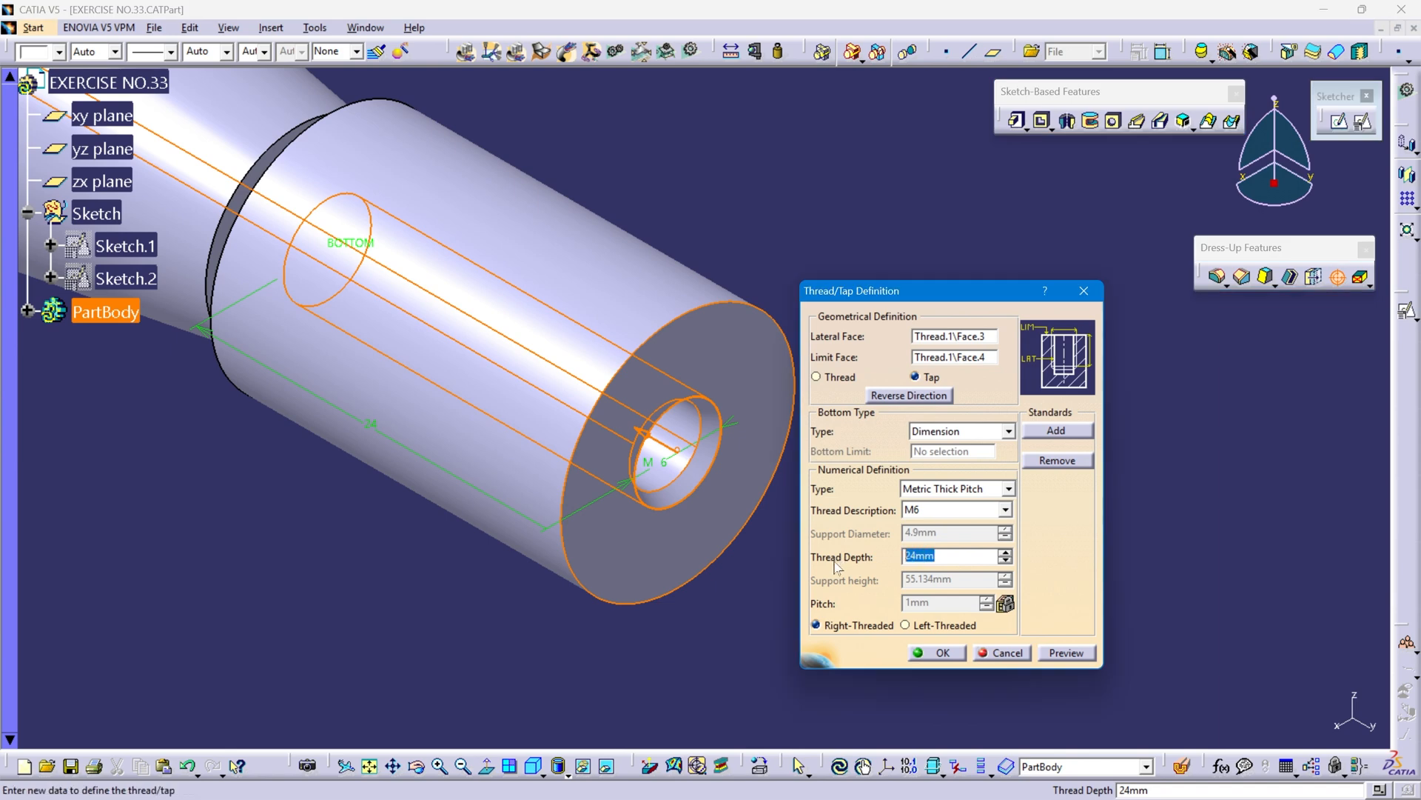
key("BackSpace")
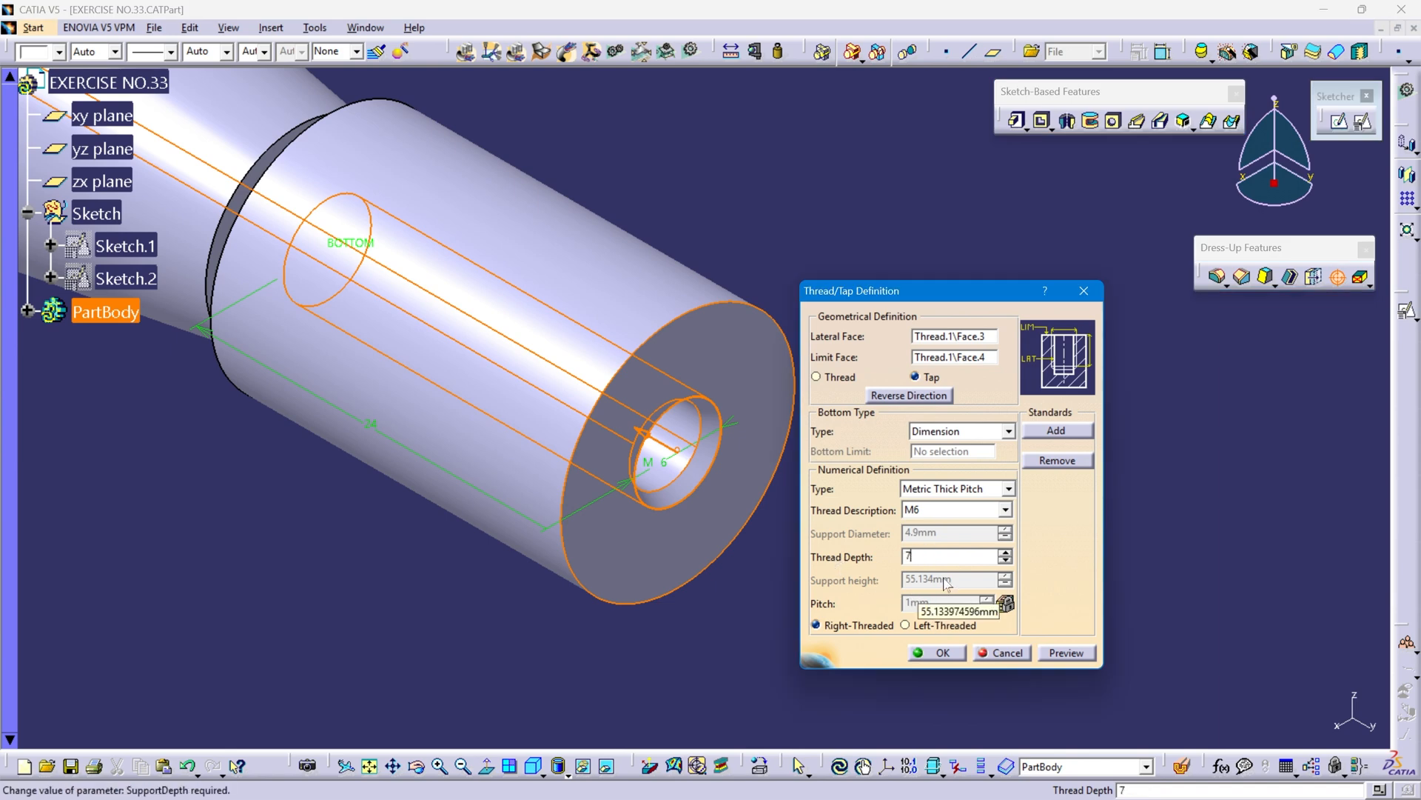
left_click(1060, 650)
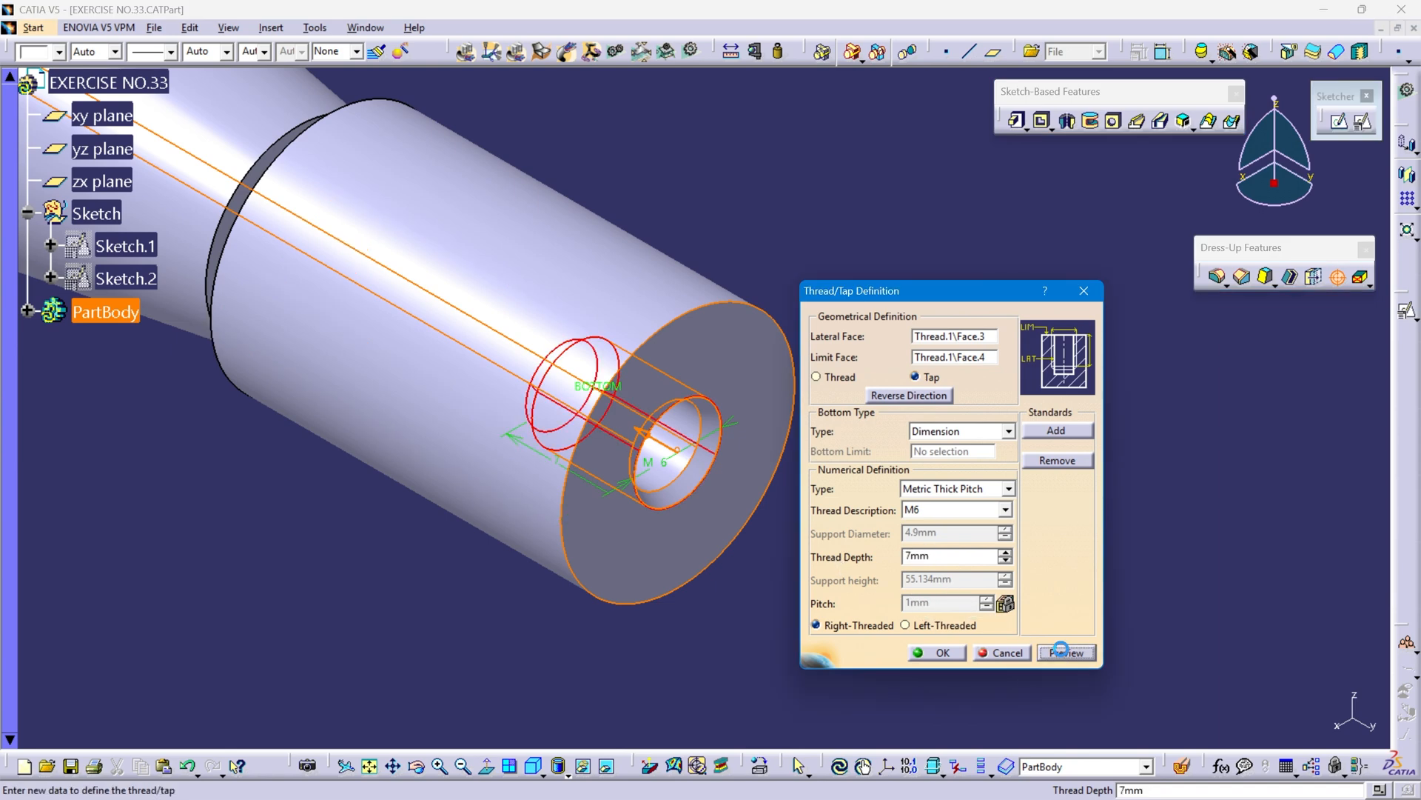
left_click(941, 657)
Step: Switch to the EXERCISE NO.33.pdf drawing and box the 45° × 1.25 and 45° × 2 chamfer callouts
middle_click_drag(625, 551, 717, 597)
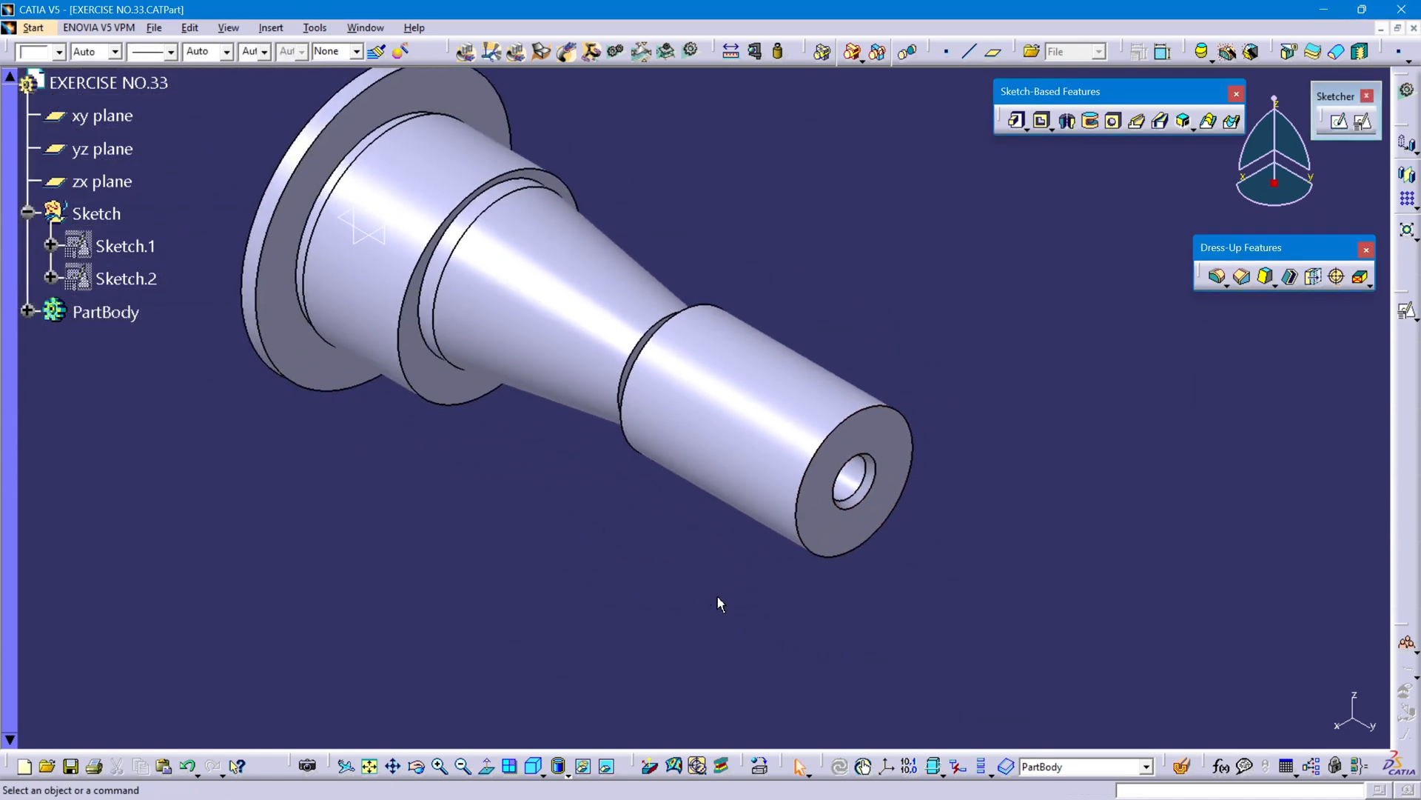
middle_click_drag(617, 529, 656, 613)
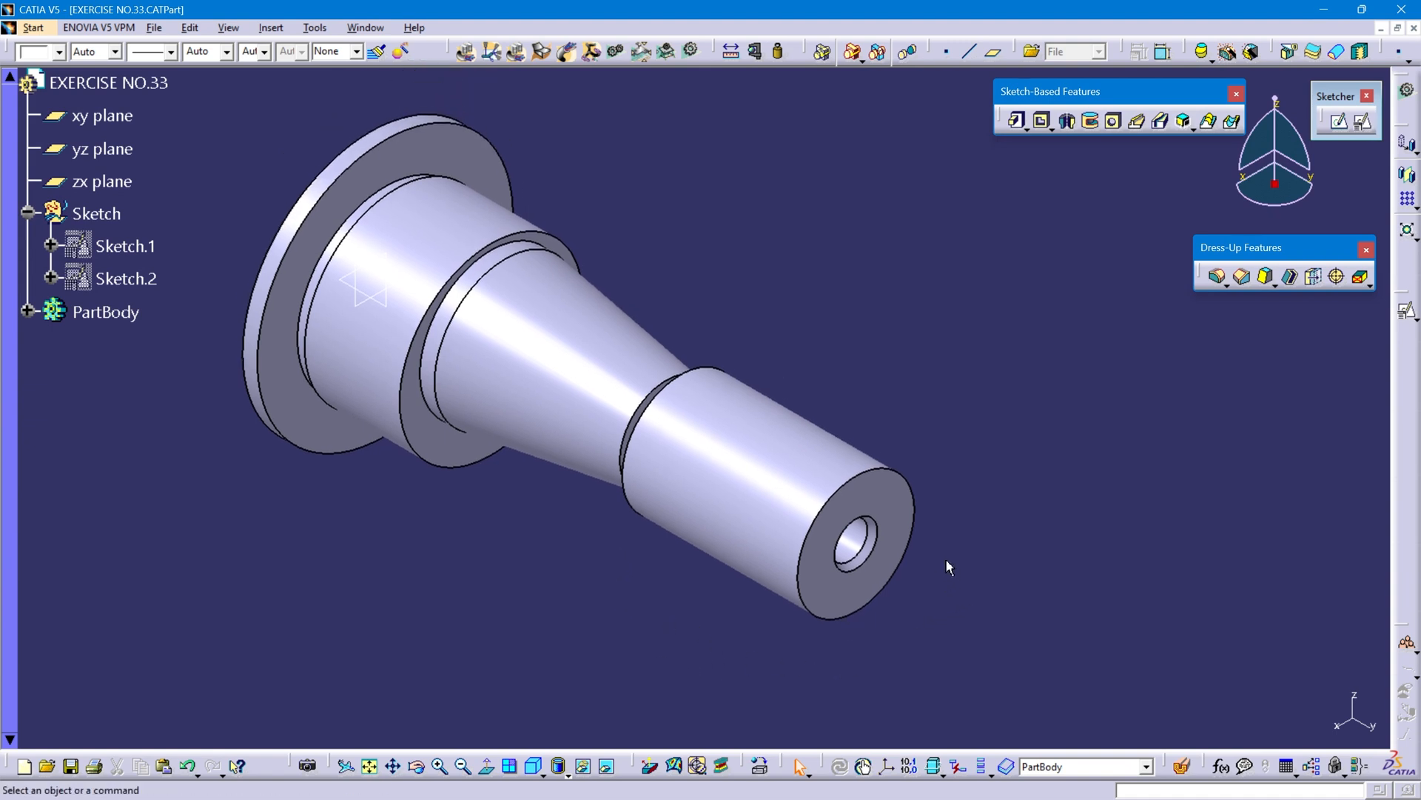
key("alt+Tab")
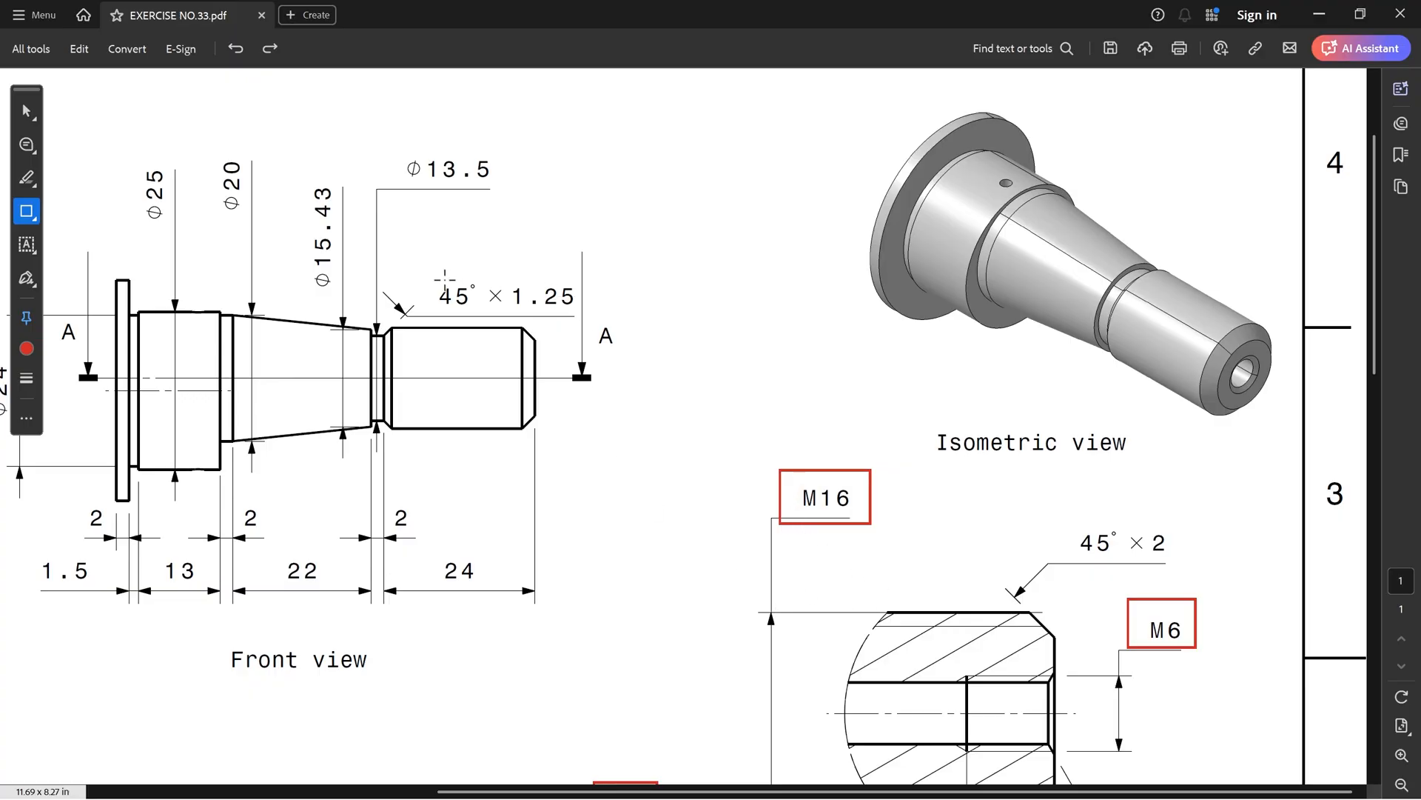
mouse_move(413, 278)
left_mouse_down()
mouse_move(468, 302)
mouse_move(594, 318)
left_mouse_up()
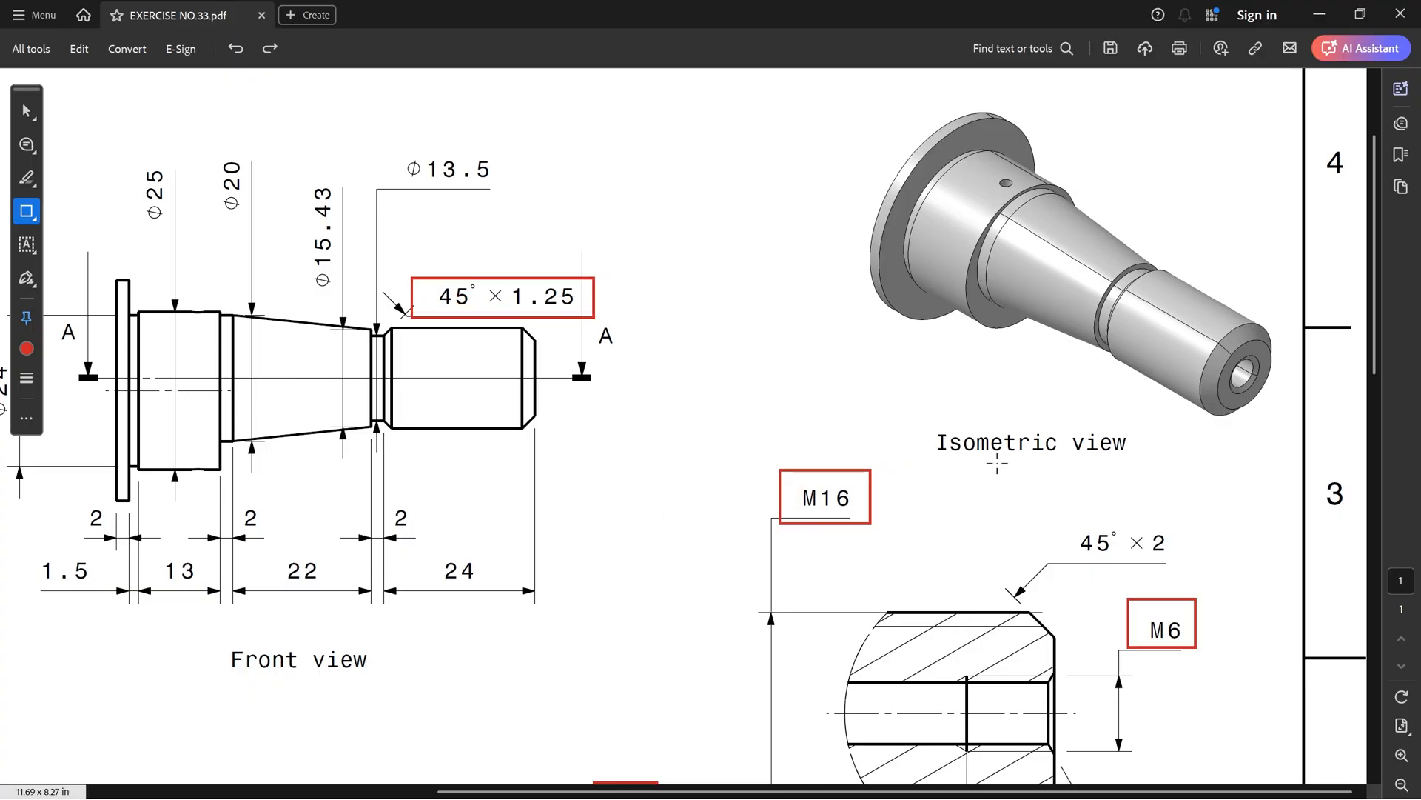
mouse_move(1037, 512)
left_mouse_down()
mouse_move(1168, 572)
mouse_move(1195, 567)
left_mouse_up()
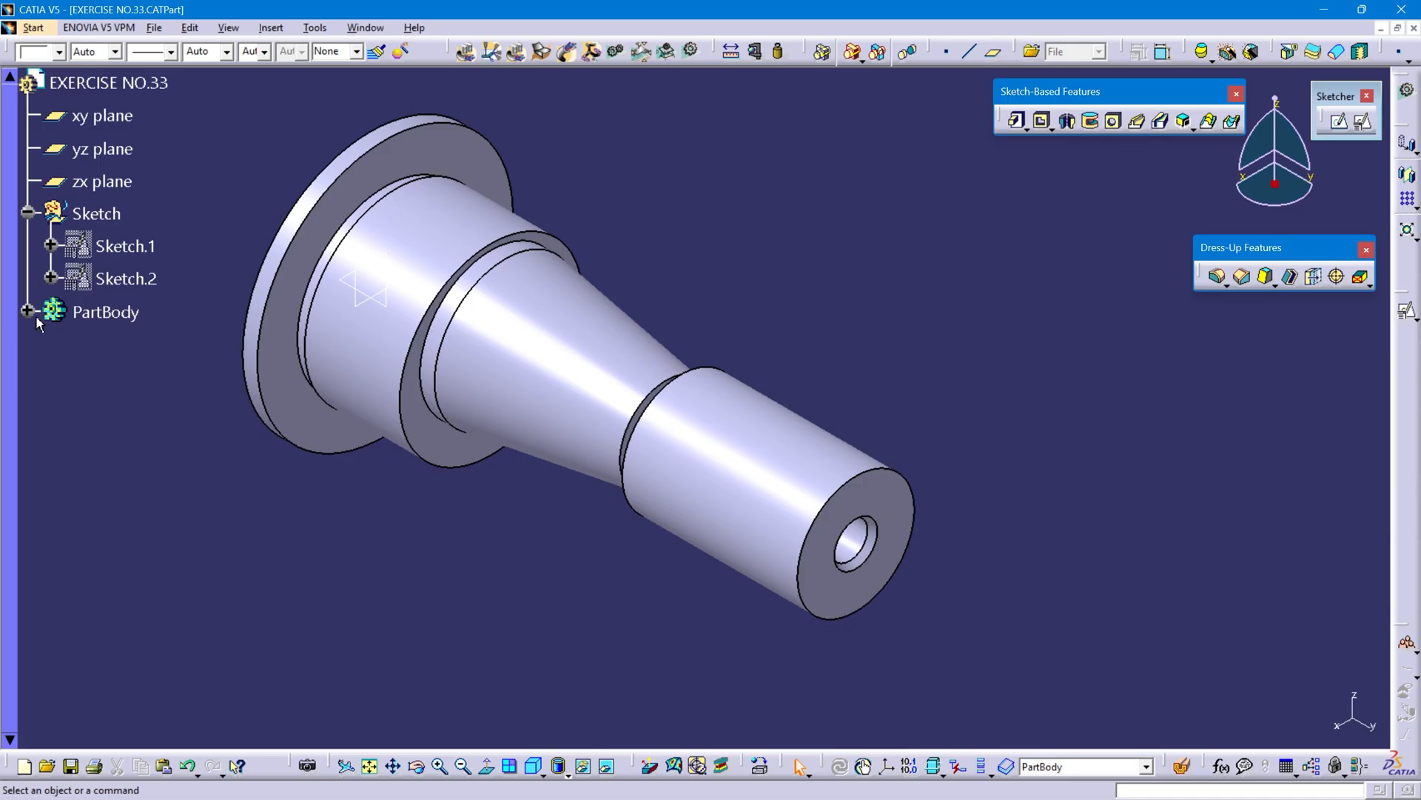
Step: Define PartBody as the in-work object
left_click(103, 311)
right_click(115, 317)
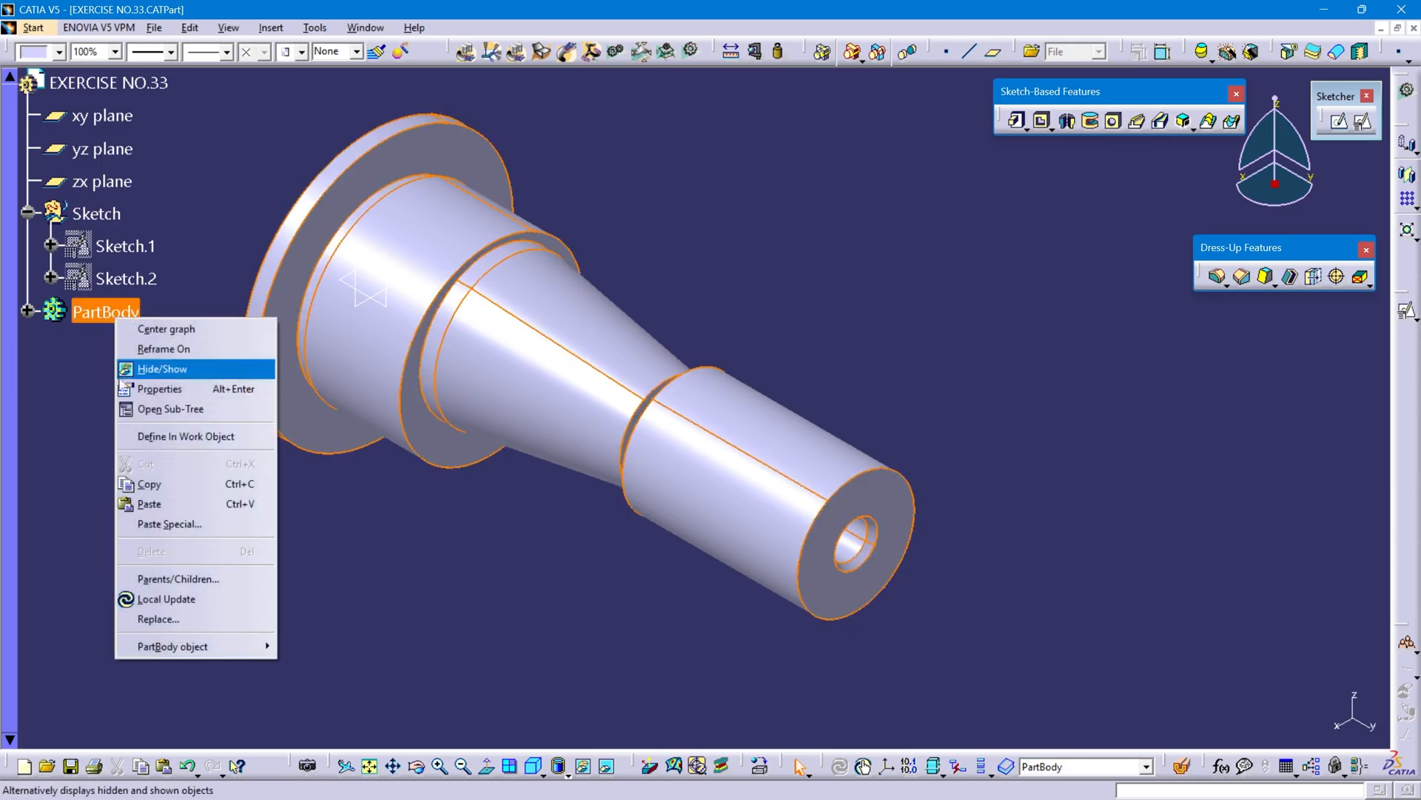
left_click(150, 437)
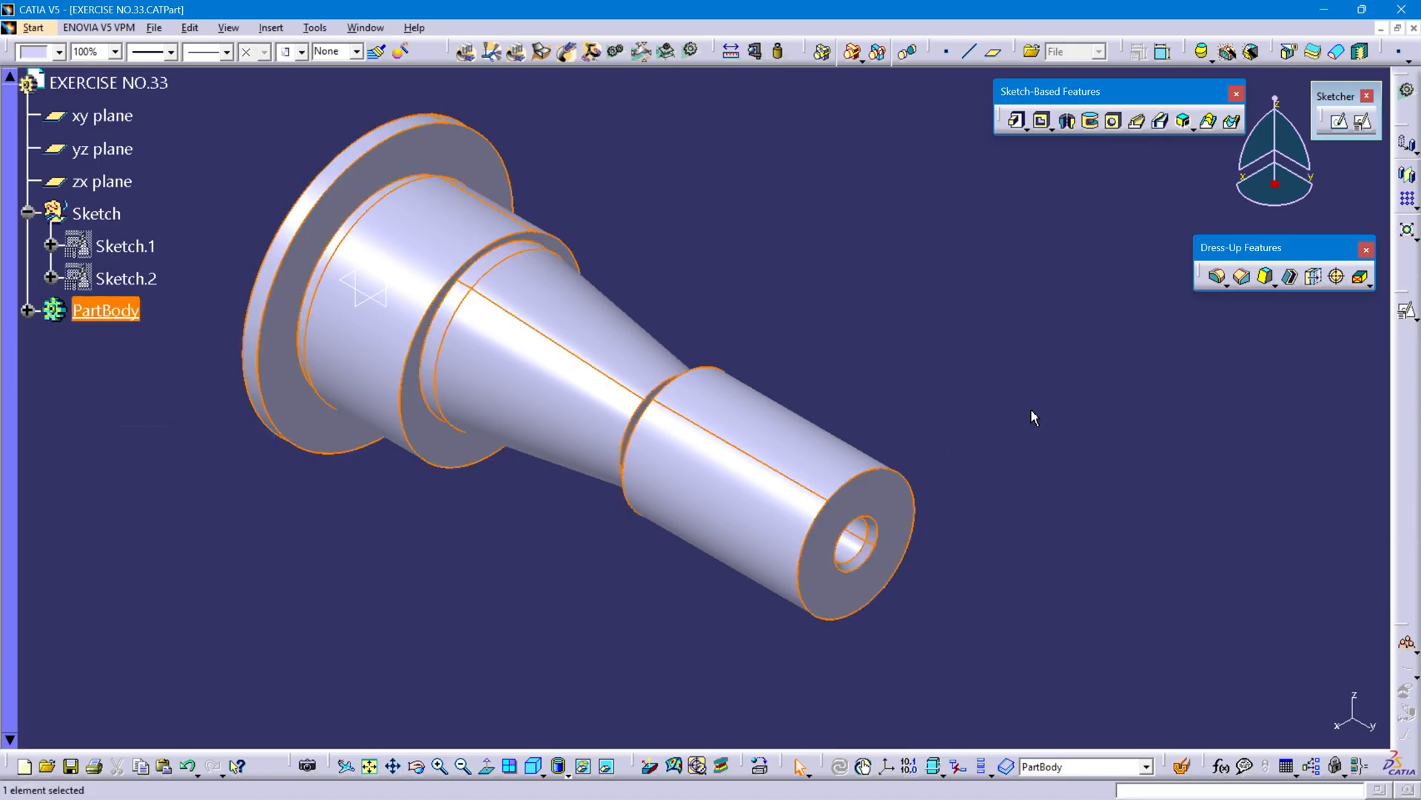
Step: Chamfer the outer edge of the shaft's free end with a 2 mm length at 45 degrees
left_click(1243, 276)
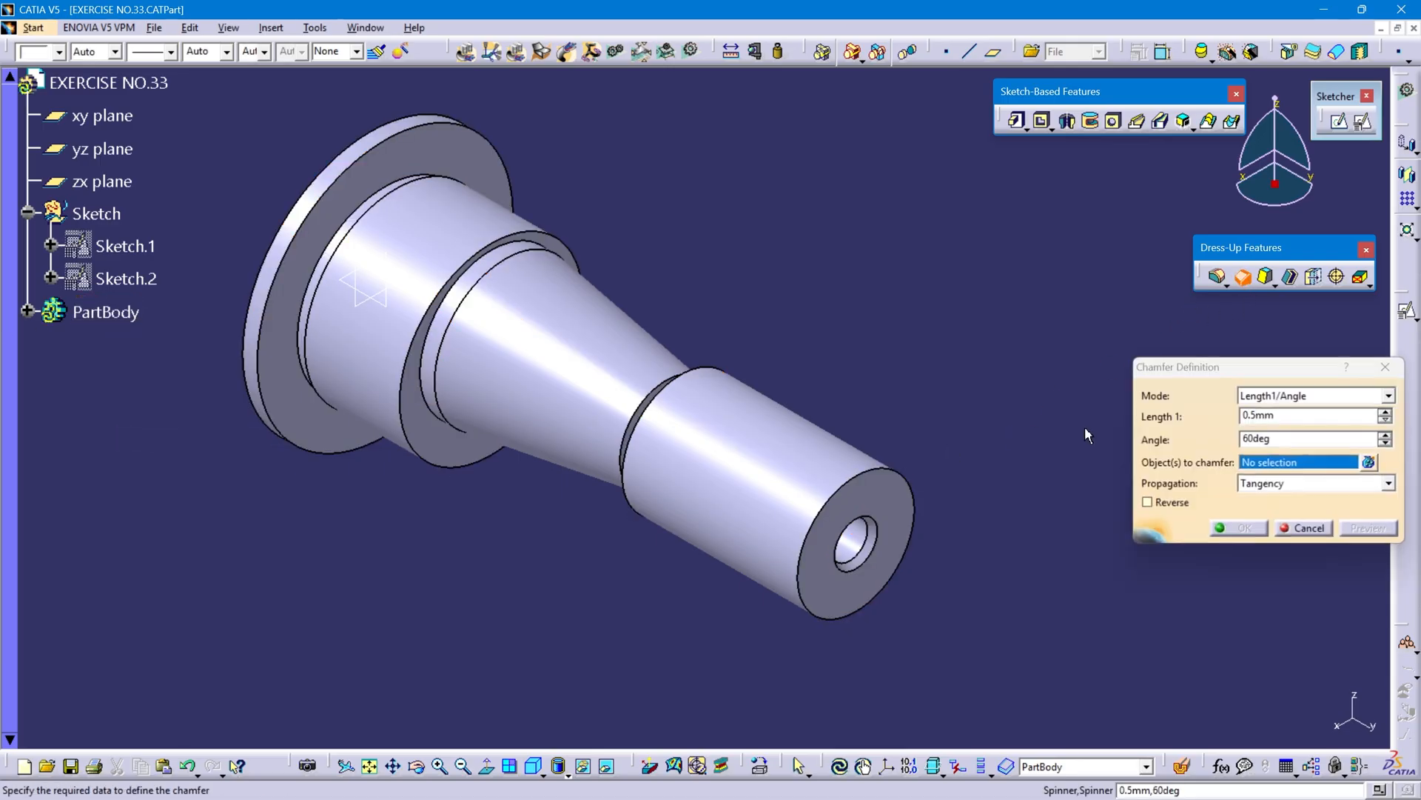
left_click(866, 478)
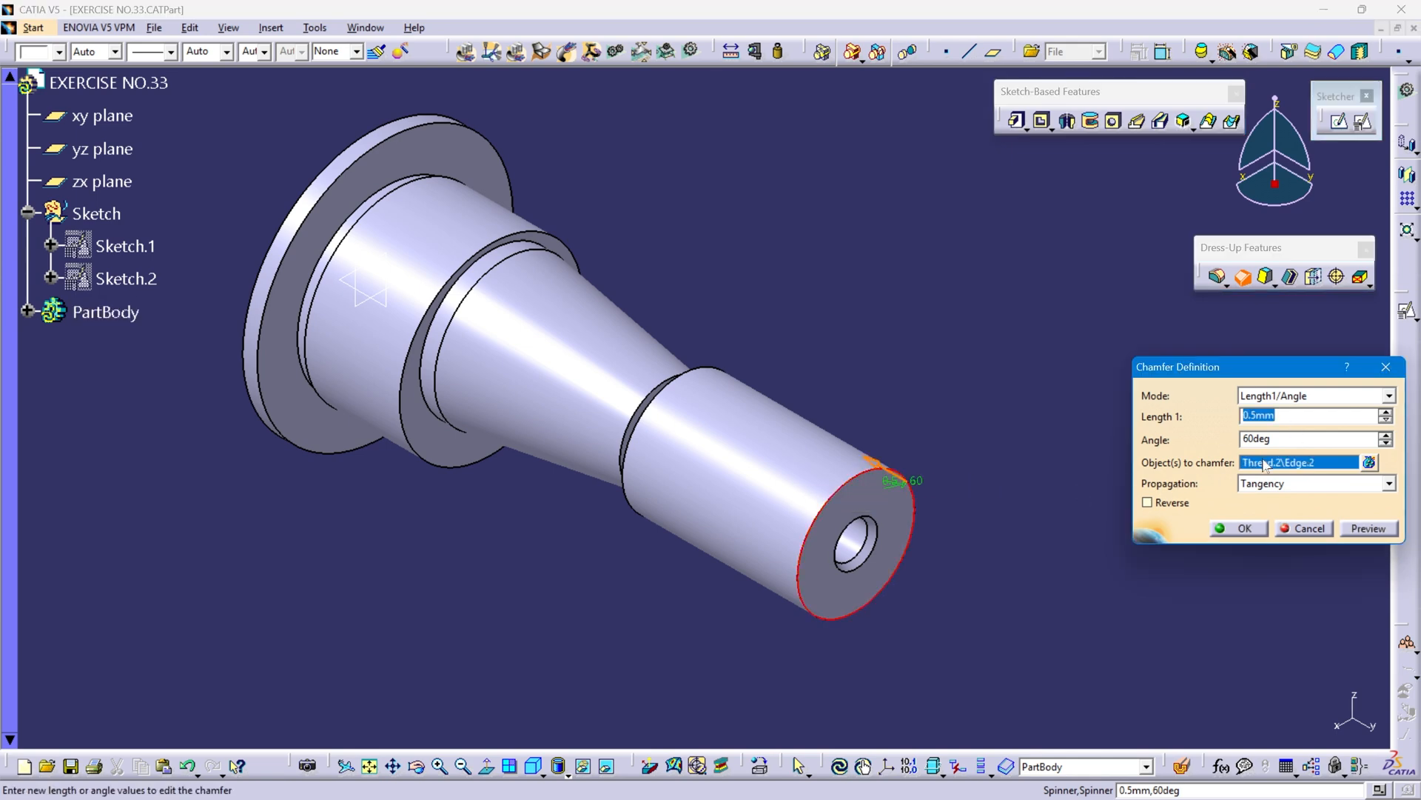
key("Tab")
type("45")
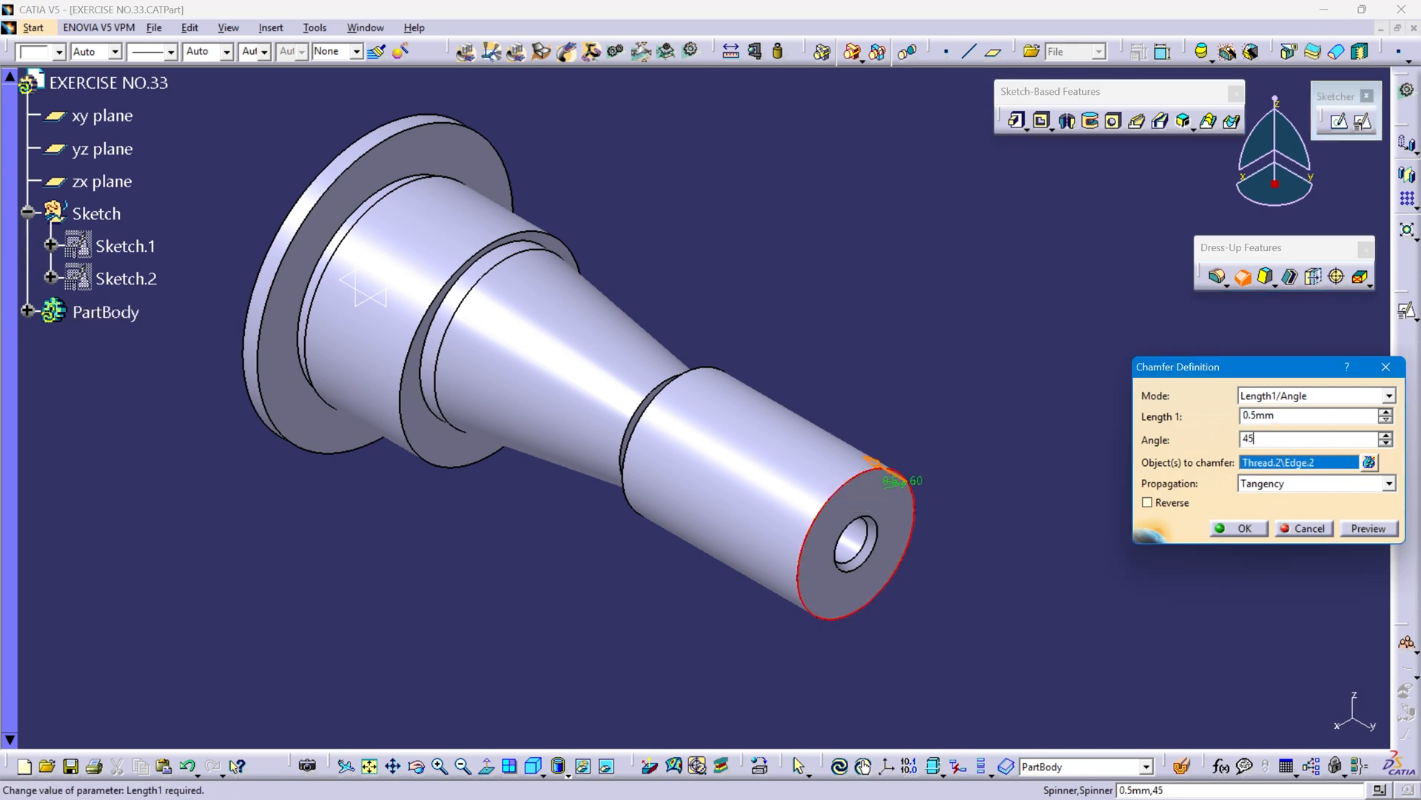
left_click_drag(1278, 416, 1156, 421)
type("2")
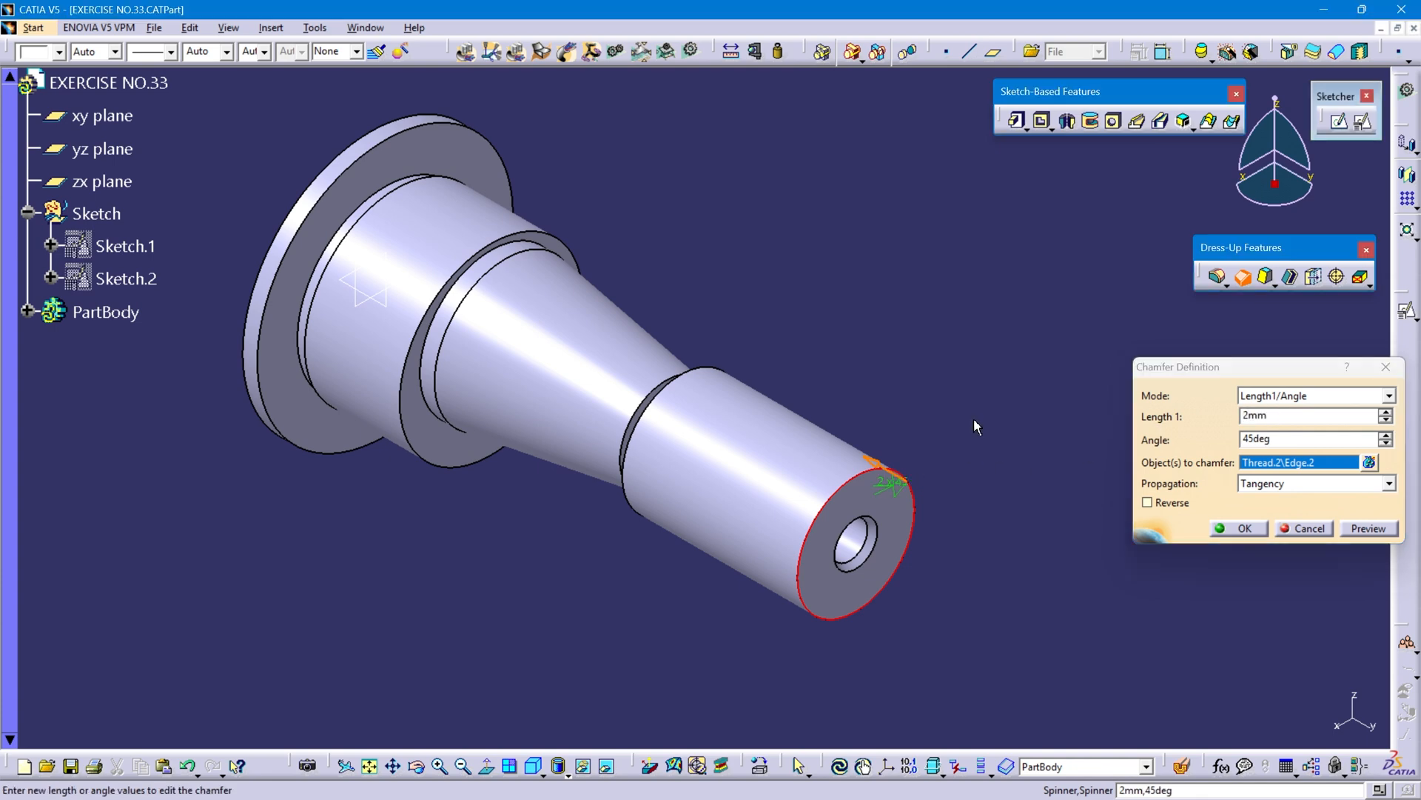
left_click(1247, 533)
Step: Chamfer the threaded section's inner edge beside the groove 1.25 mm at 45 degrees and restore the fitted isometric view
middle_click_drag(611, 463, 921, 436)
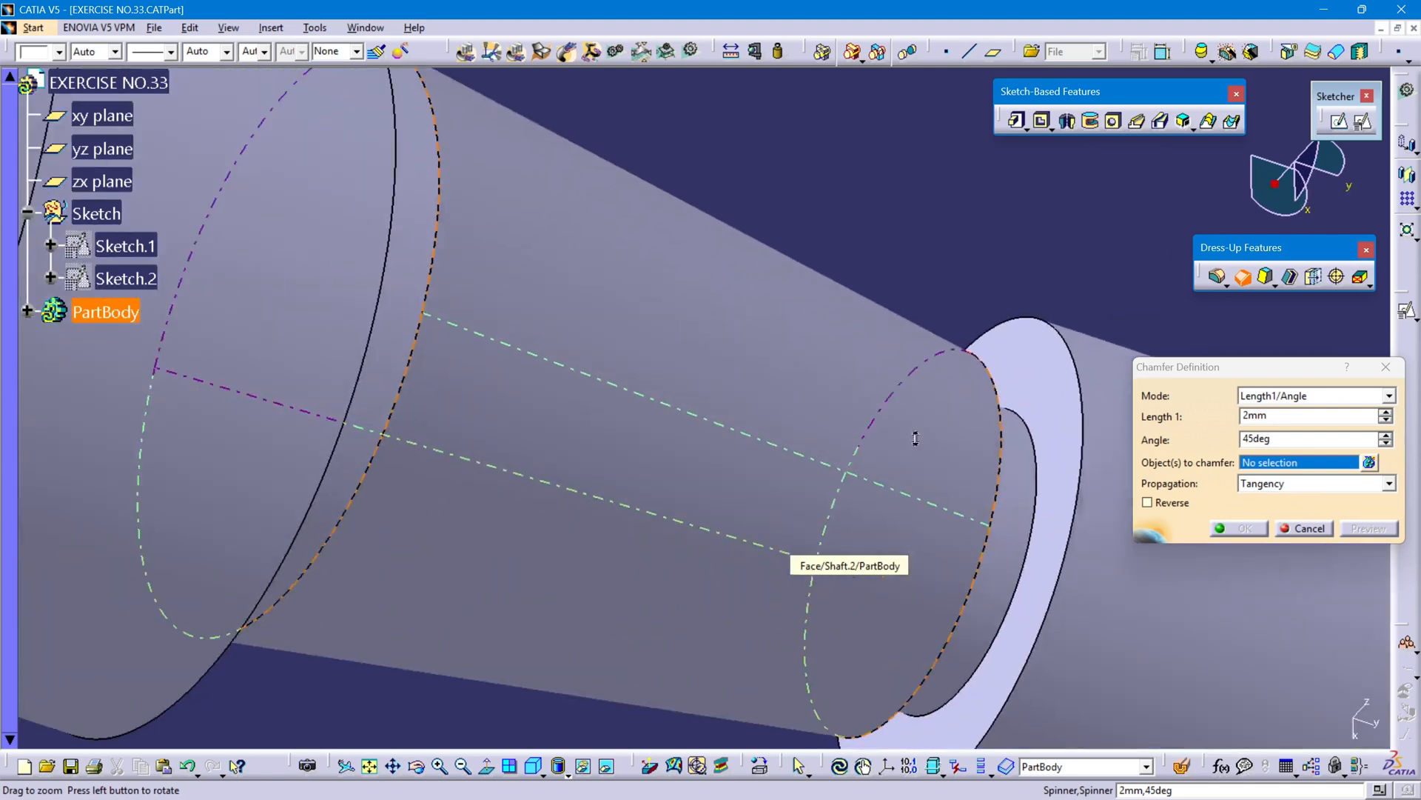
left_click(1086, 348)
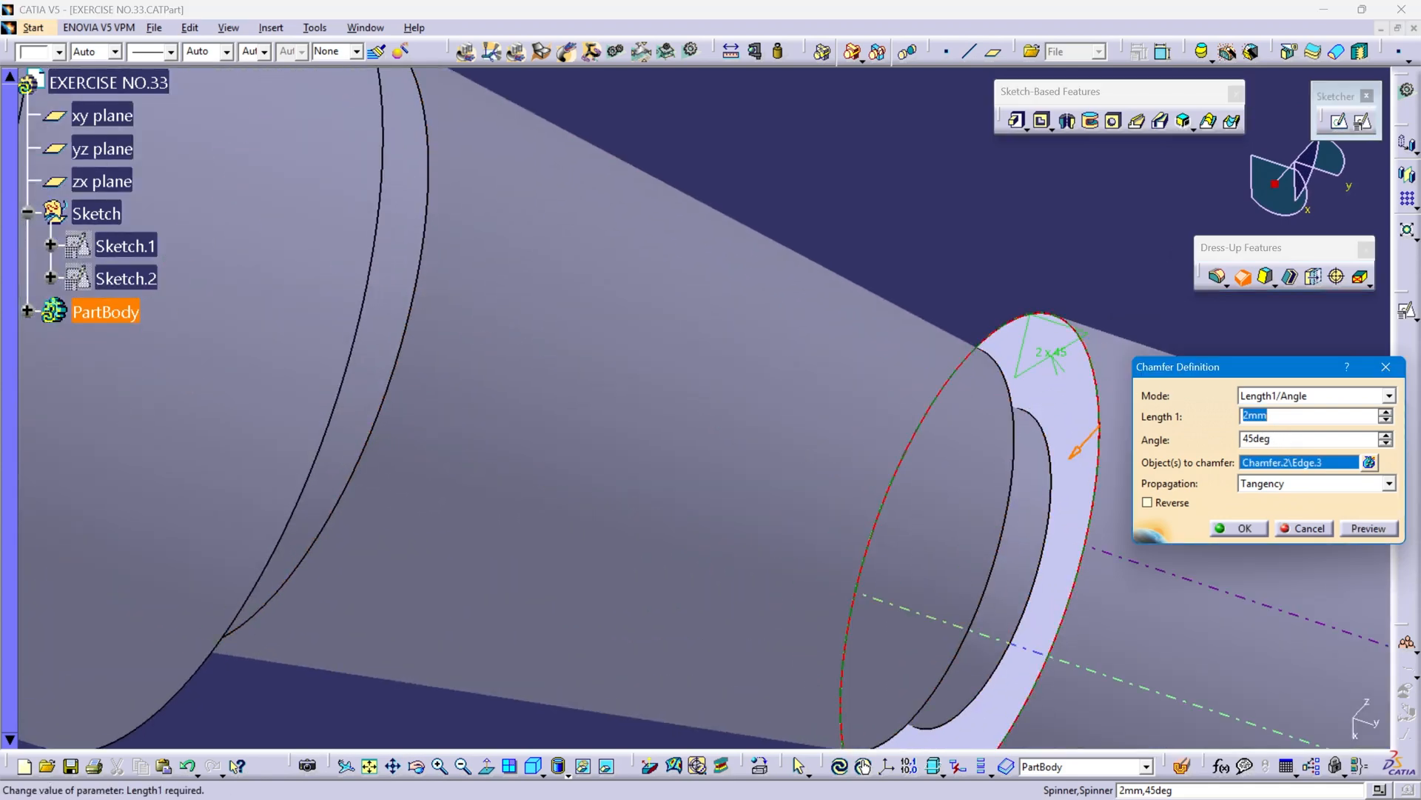
type("1.25")
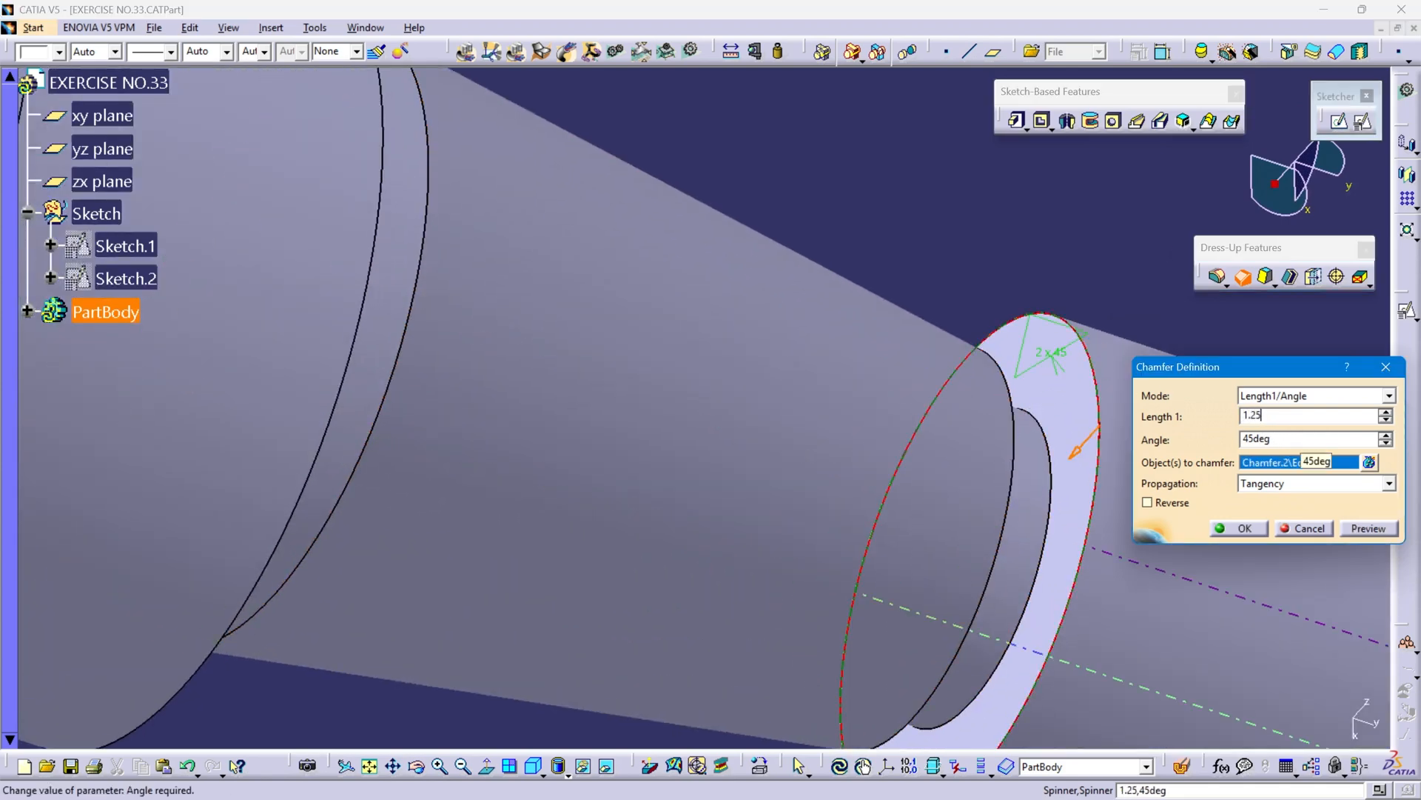
left_click(1262, 523)
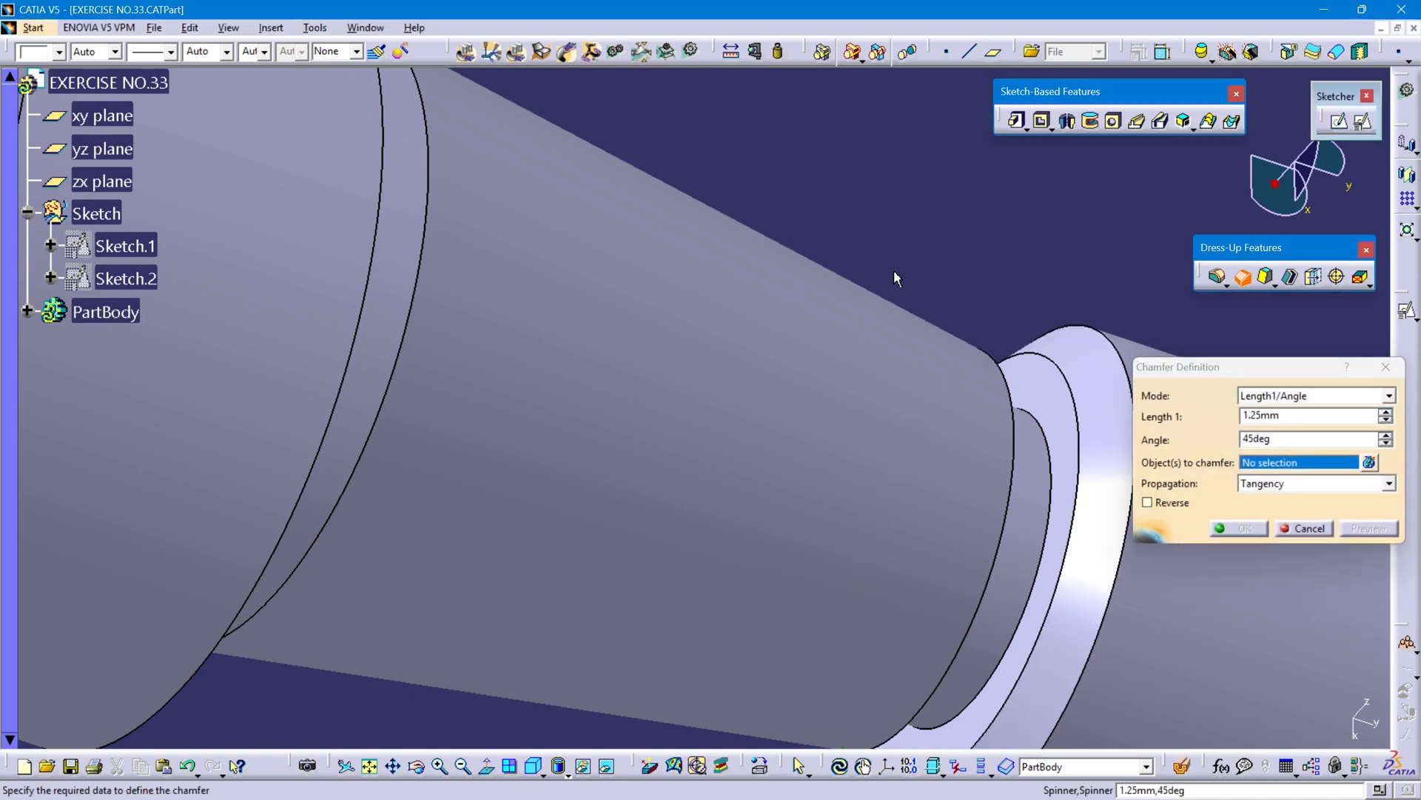
left_click(1307, 533)
middle_click_drag(929, 547, 527, 446)
left_click(533, 769)
left_click(370, 767)
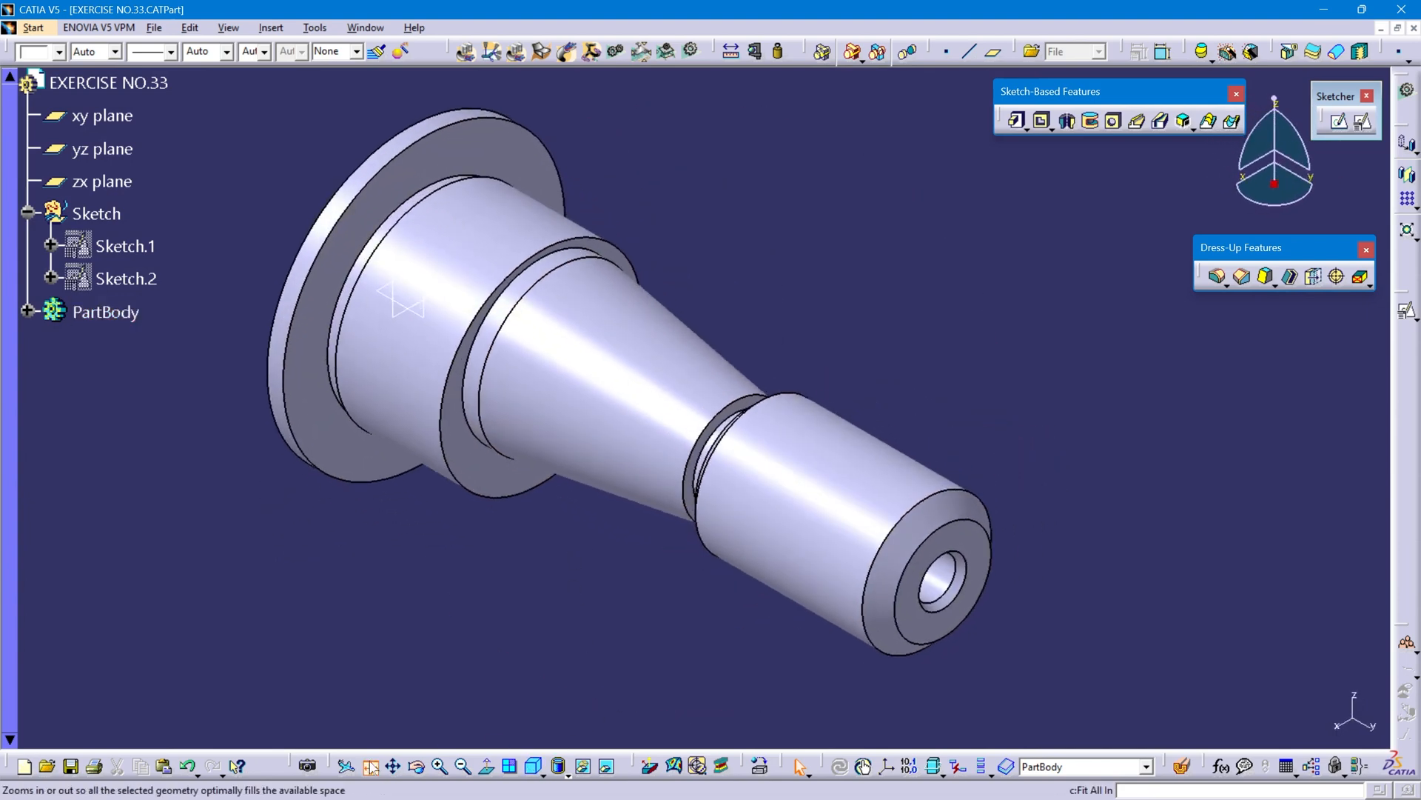
Step: In the PDF drawing, box the Section view A-A title, the B callout, the Detail B title and the Ø2 hole dimension
key("alt+Tab")
left_click_drag(700, 624, 970, 686)
left_click_drag(750, 282, 801, 315)
left_click_drag(199, 504, 425, 585)
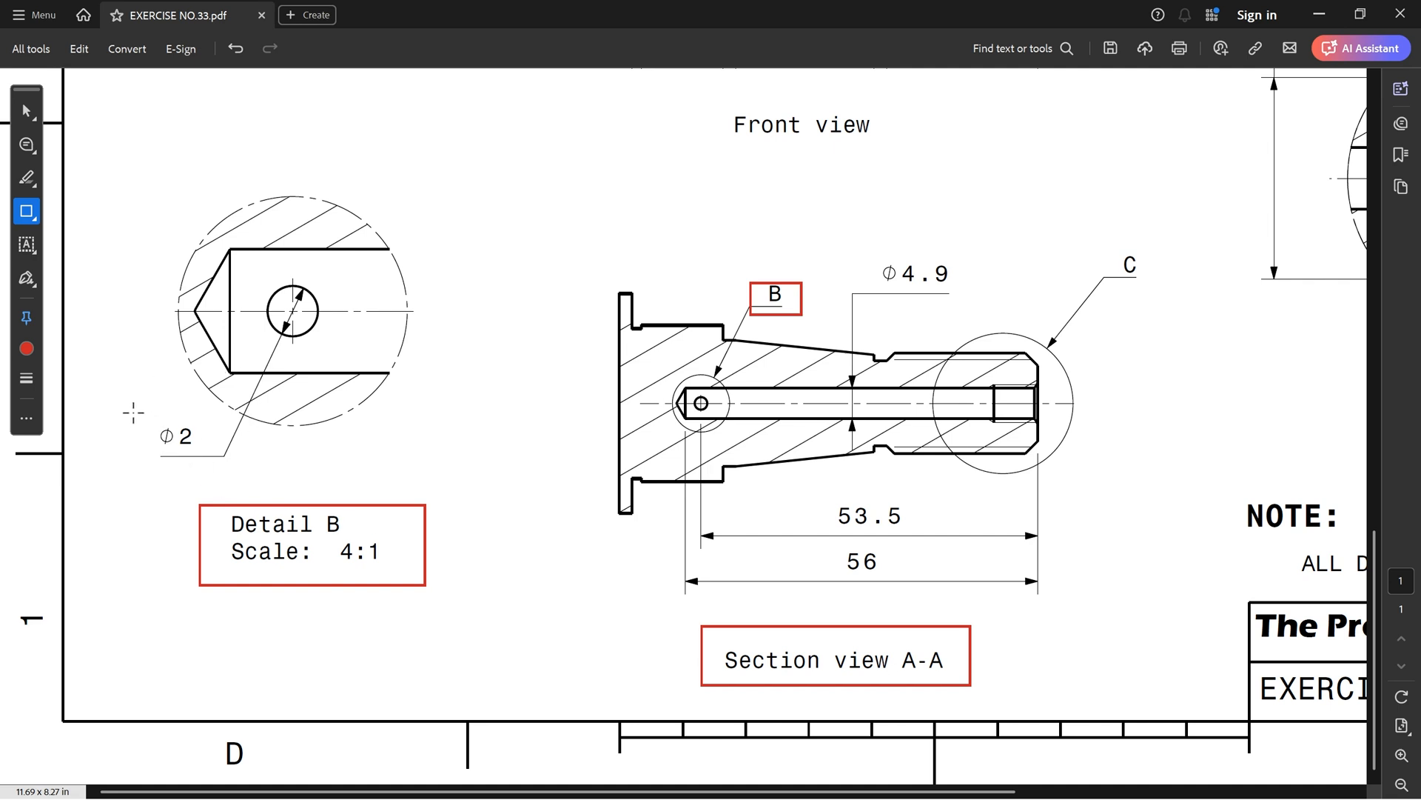
left_click_drag(134, 414, 219, 457)
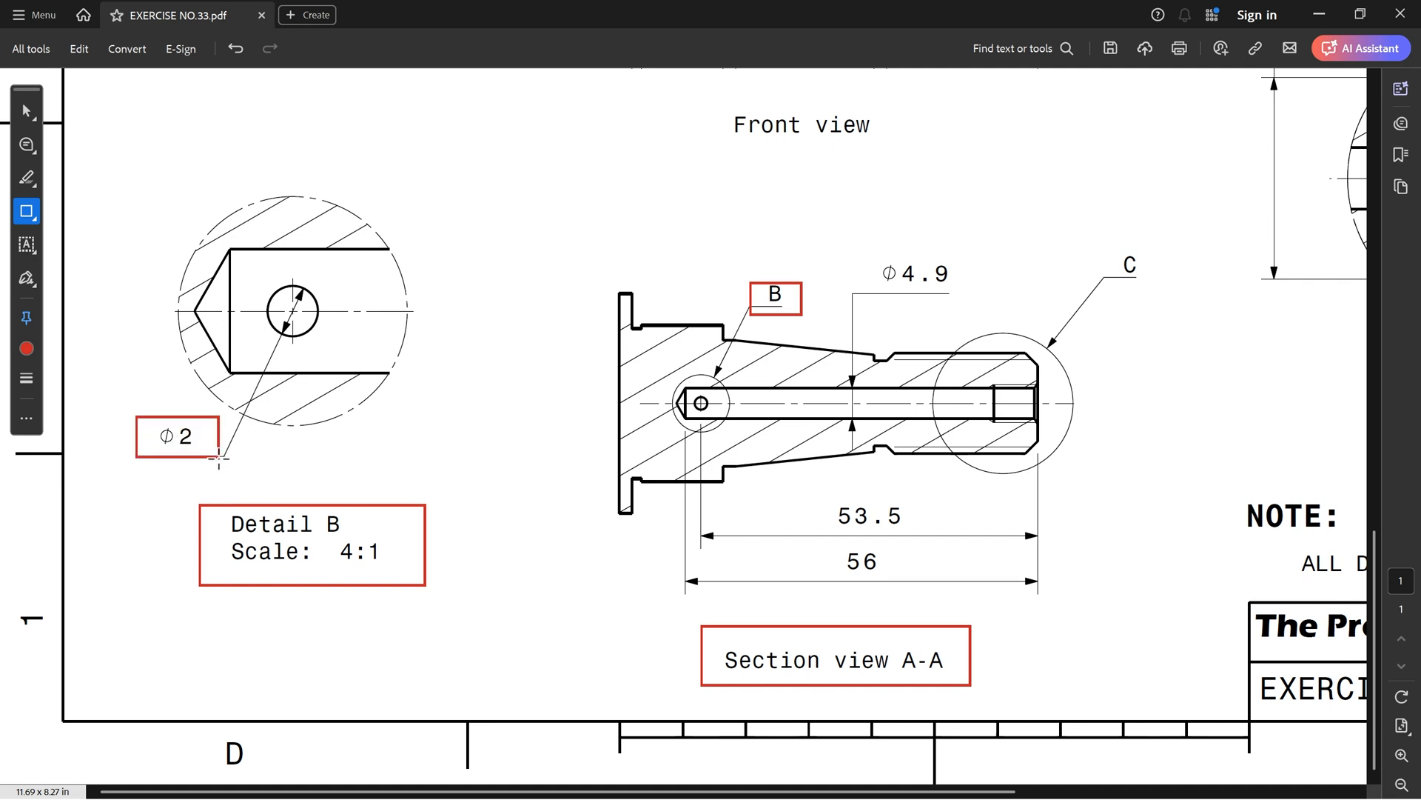
Step: In Section view A-A, box the 53.5 hole position dimension and mark the shaft's free end face as its reference
scroll(413, 319, "down", 4, "ctrl")
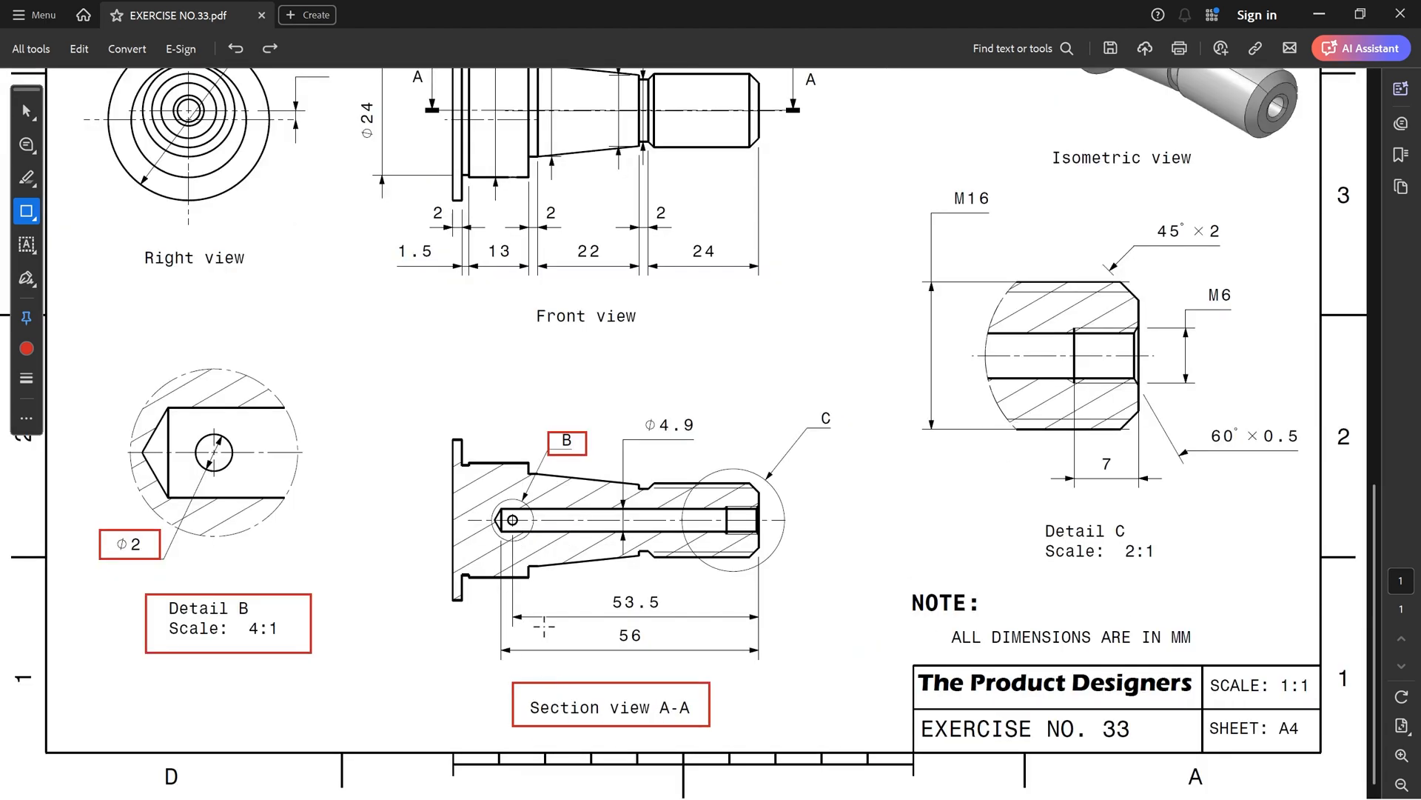
scroll(544, 627, "up", 4, "ctrl")
scroll(628, 534, "down", 1, "ctrl")
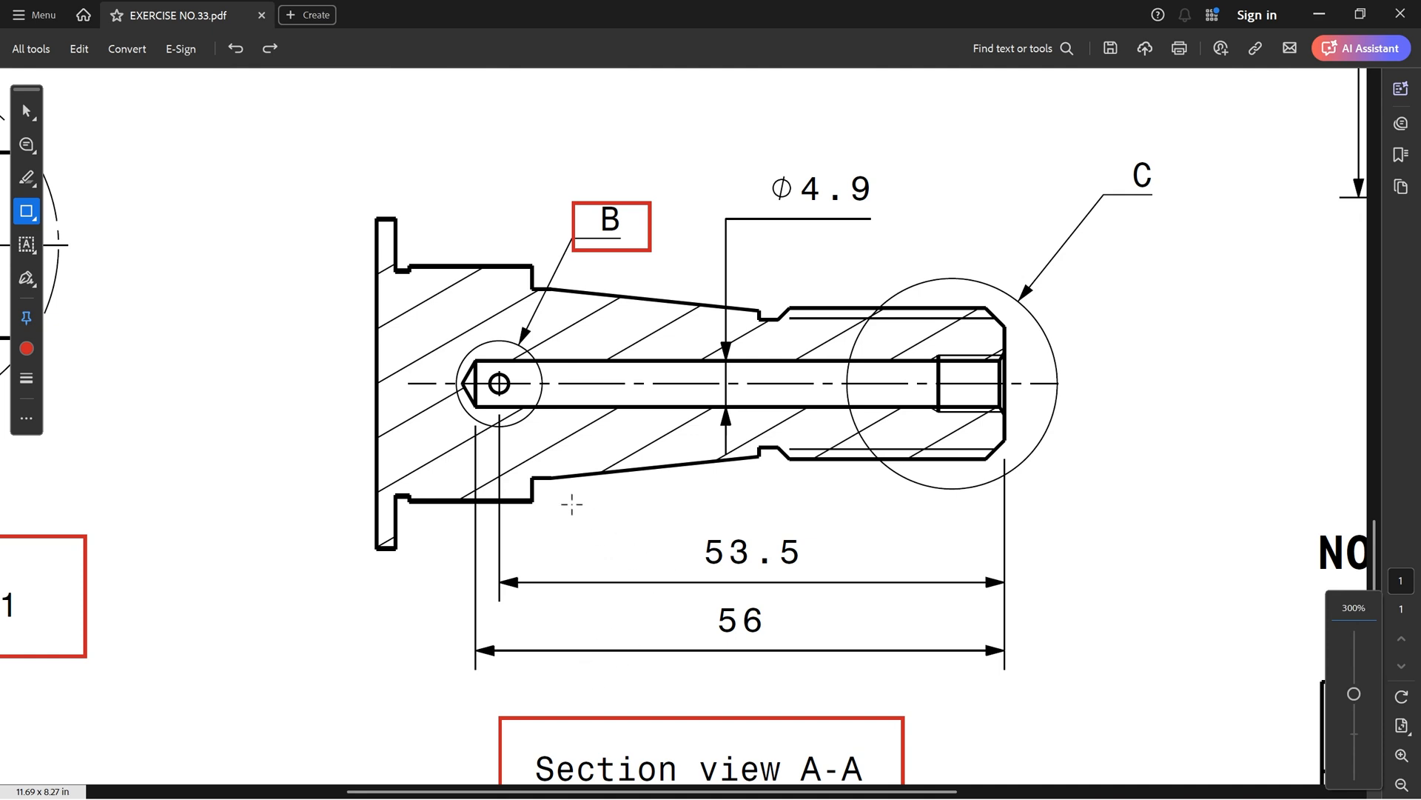
mouse_move(664, 516)
left_mouse_down()
mouse_move(843, 596)
mouse_move(823, 580)
left_mouse_up()
left_click_drag(1002, 377, 1007, 495)
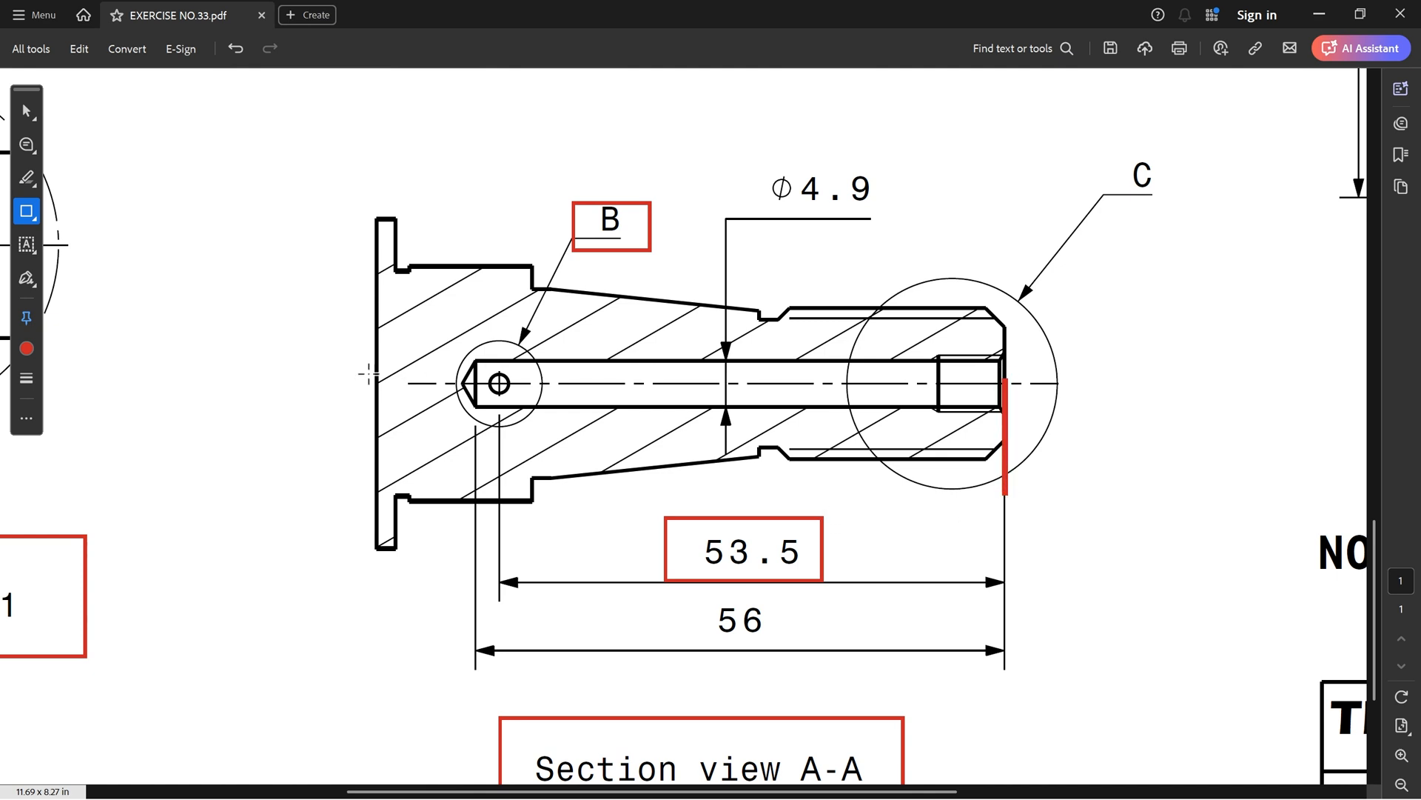
mouse_move(345, 379)
left_mouse_down()
mouse_move(446, 385)
mouse_move(434, 385)
left_mouse_up()
key("ctrl+0")
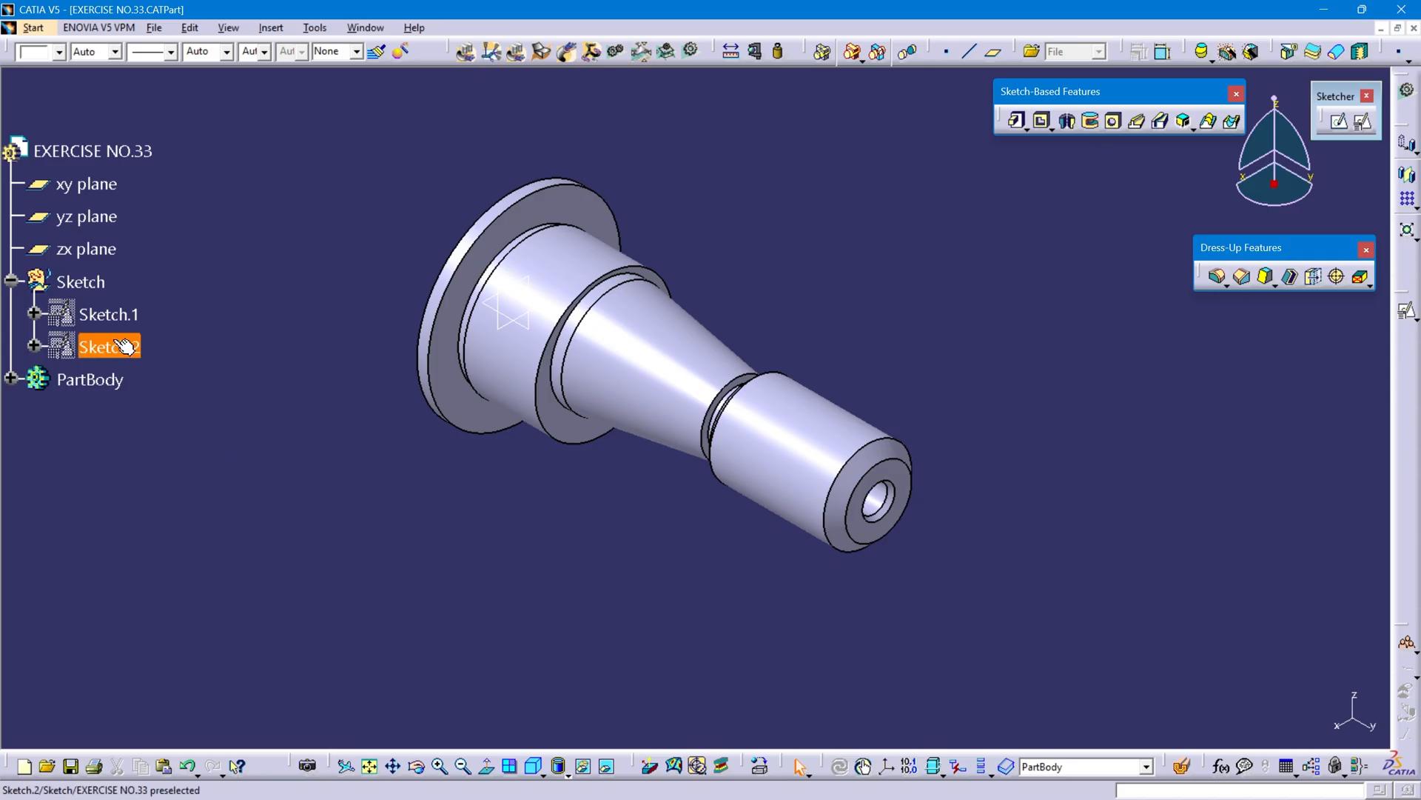
Step: Return to CATIA V5 and define the Sketch geometrical set as the in-work object
left_click(80, 282)
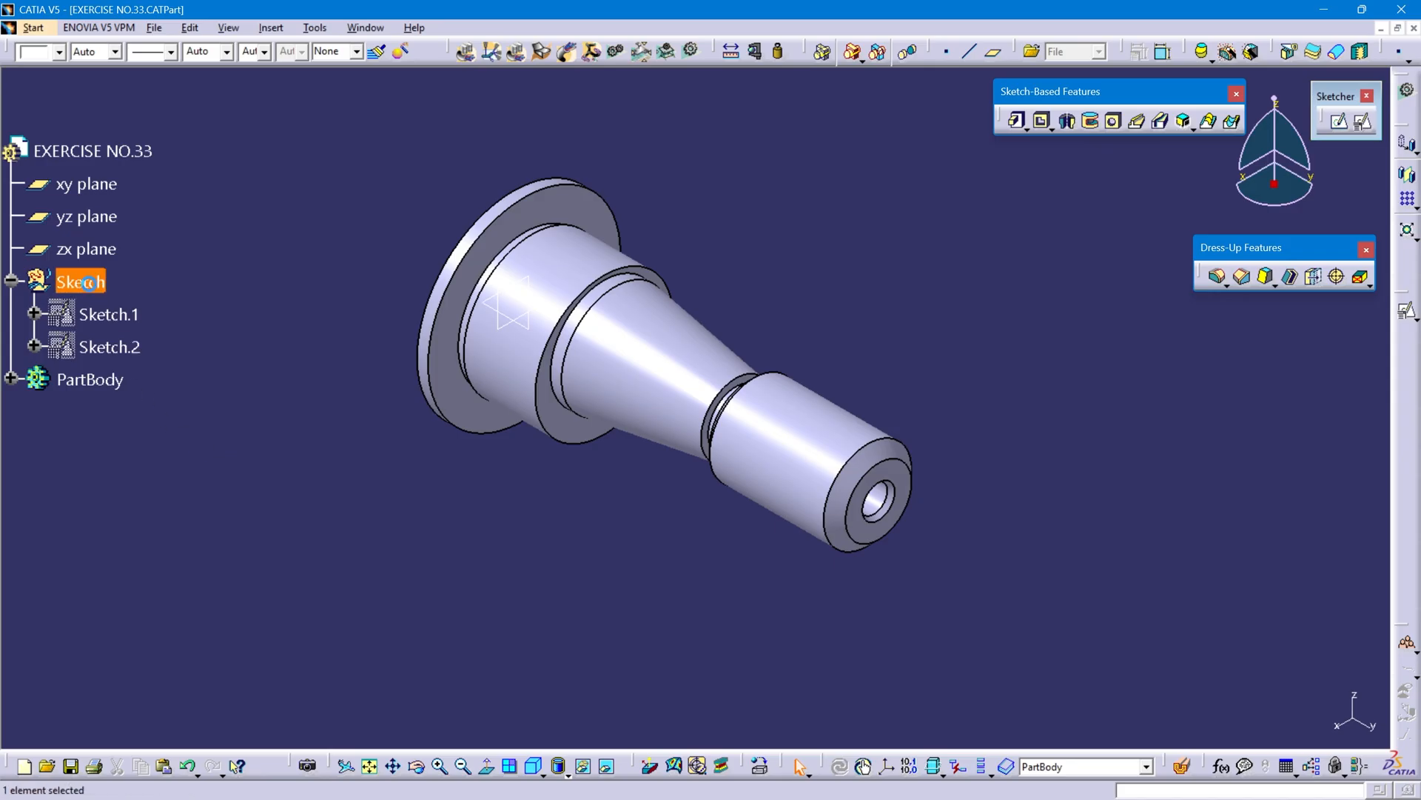
right_click(92, 289)
left_click(159, 403)
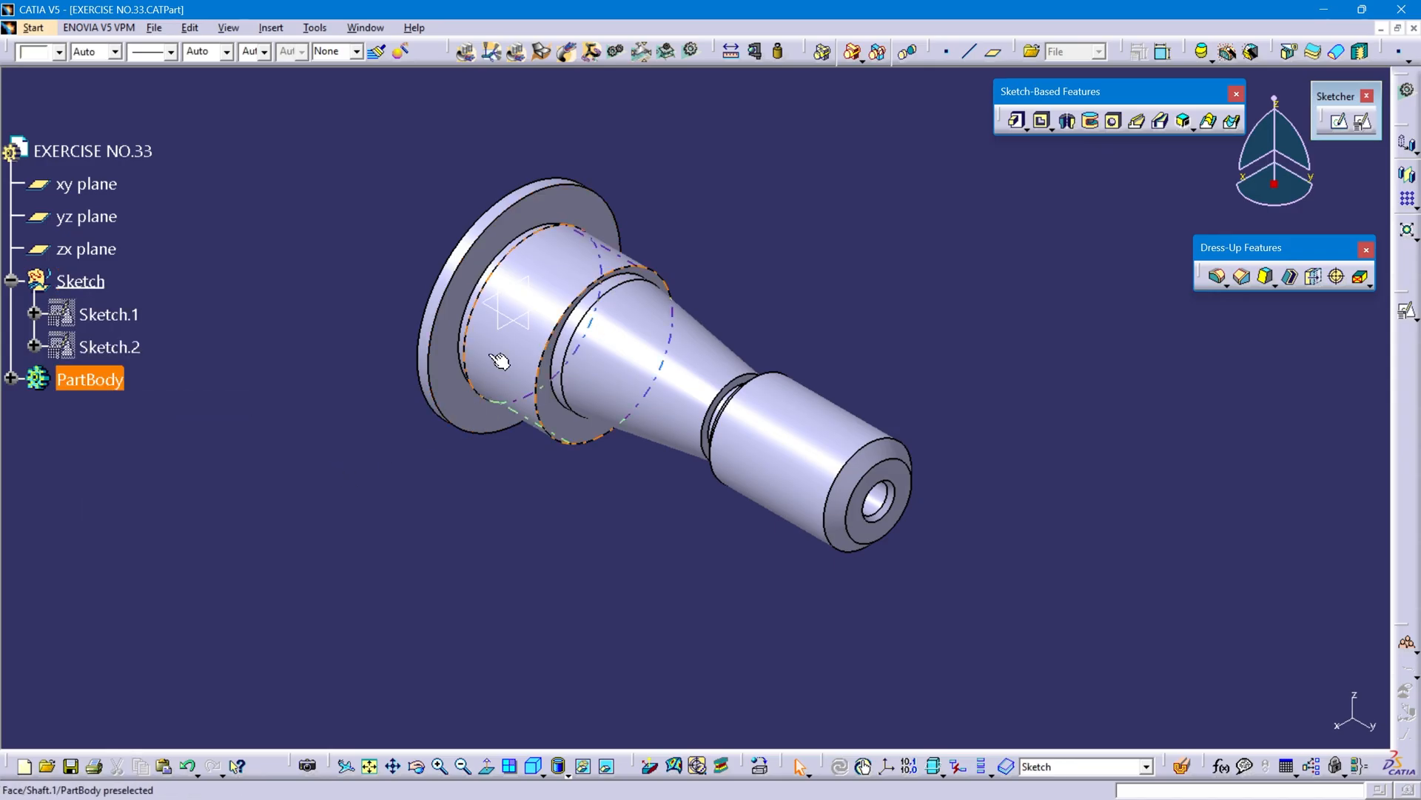
Step: Create a reference plane offset 20 mm above the xy plane
left_click(498, 309)
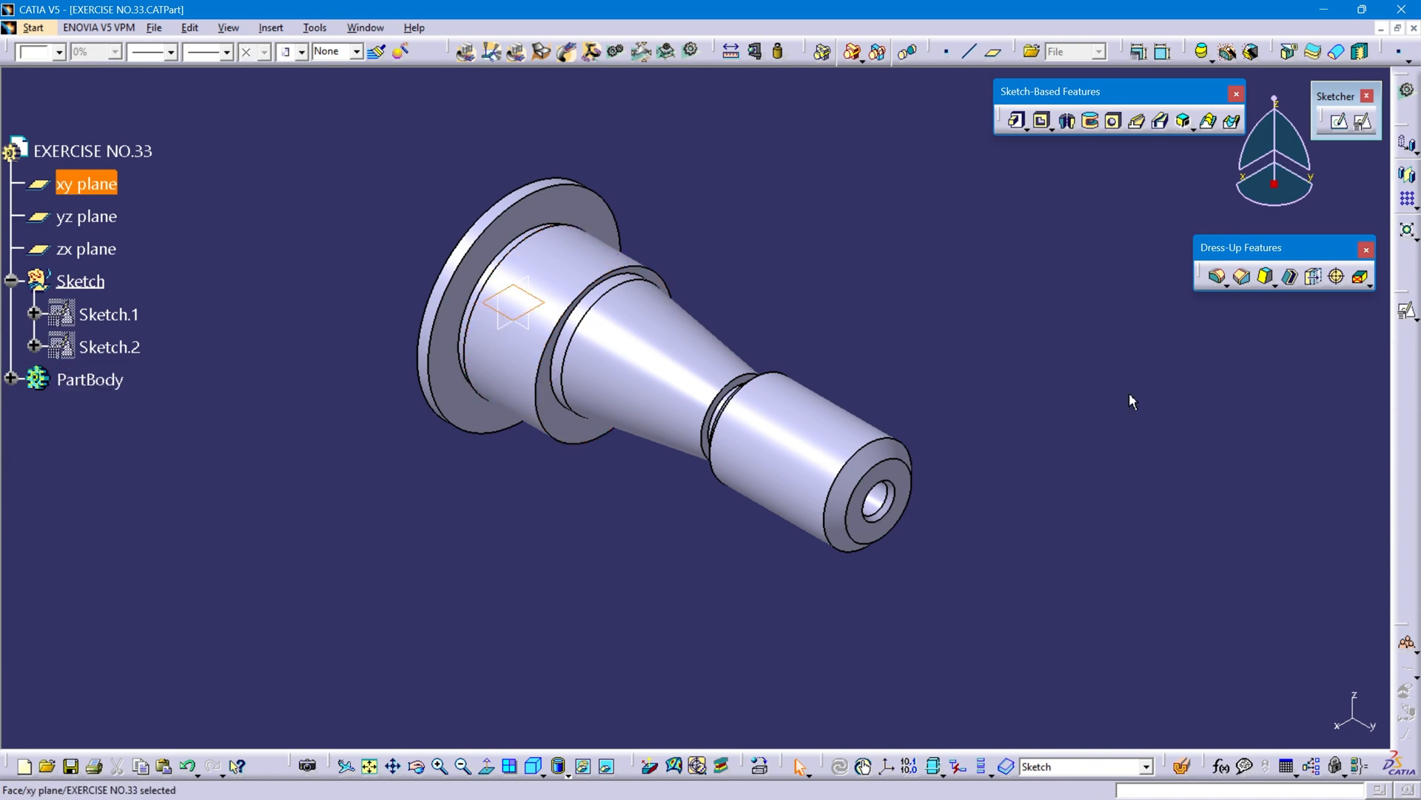
left_click(993, 51)
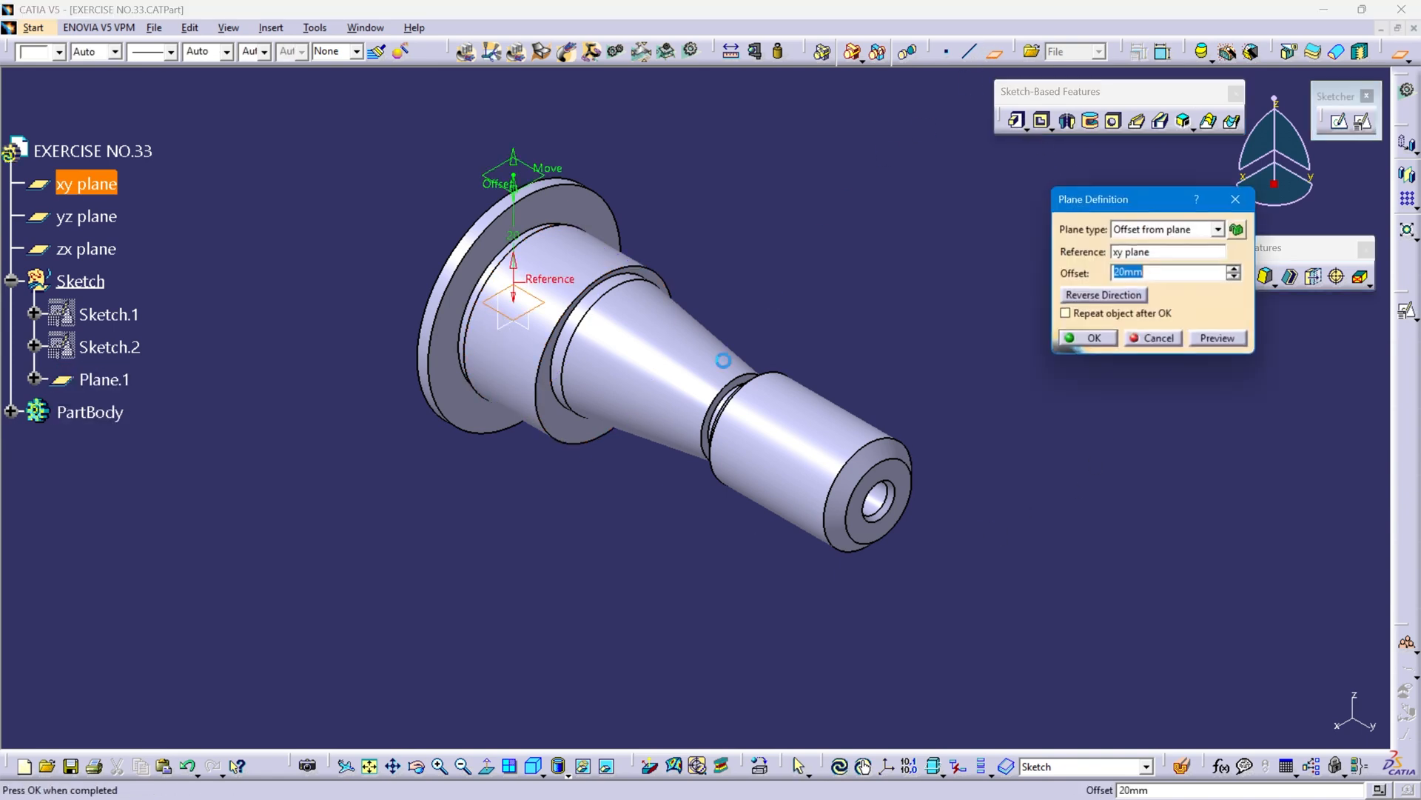
left_click(1088, 338)
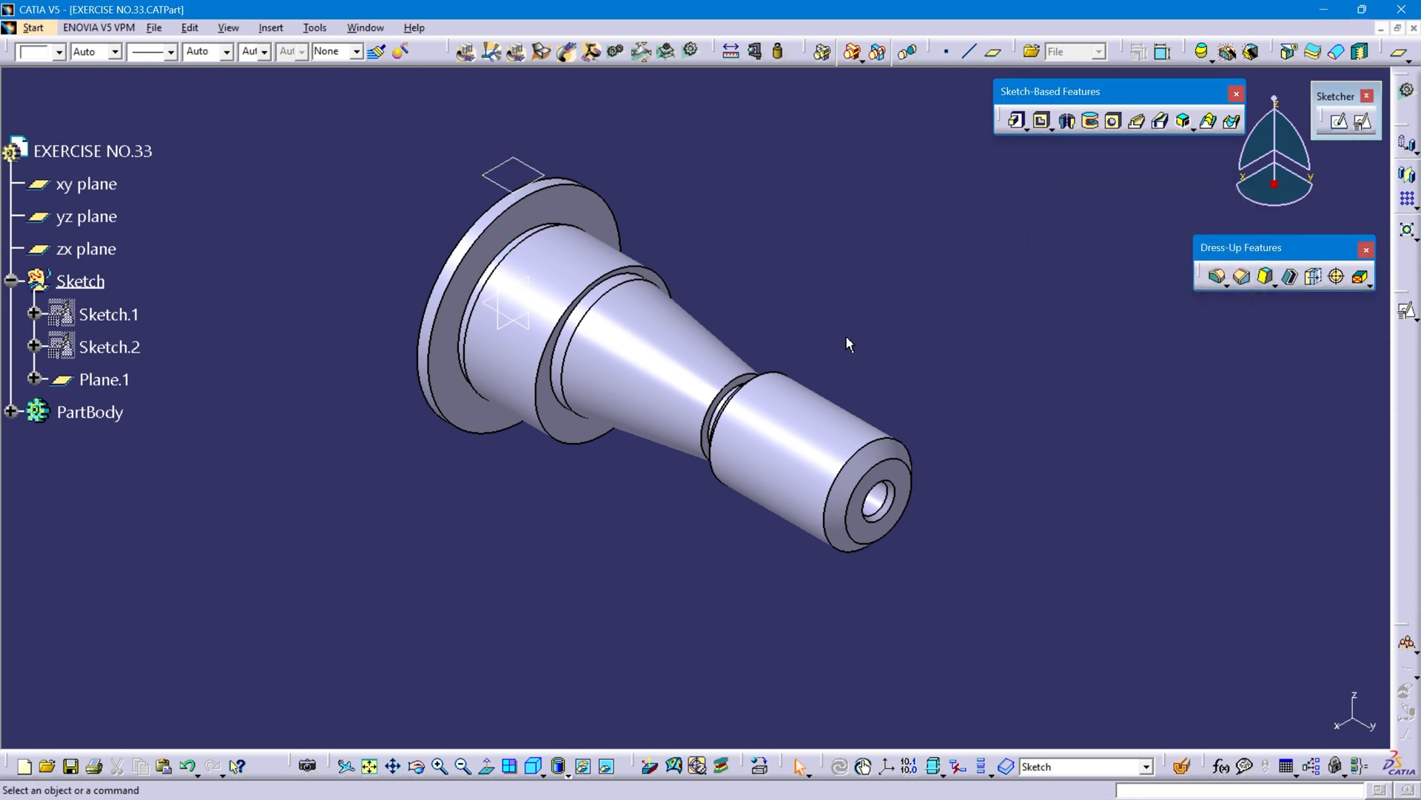
Step: Make PartBody the in-work object again
middle_click_drag(544, 170, 736, 311)
middle_click_drag(894, 489, 967, 472)
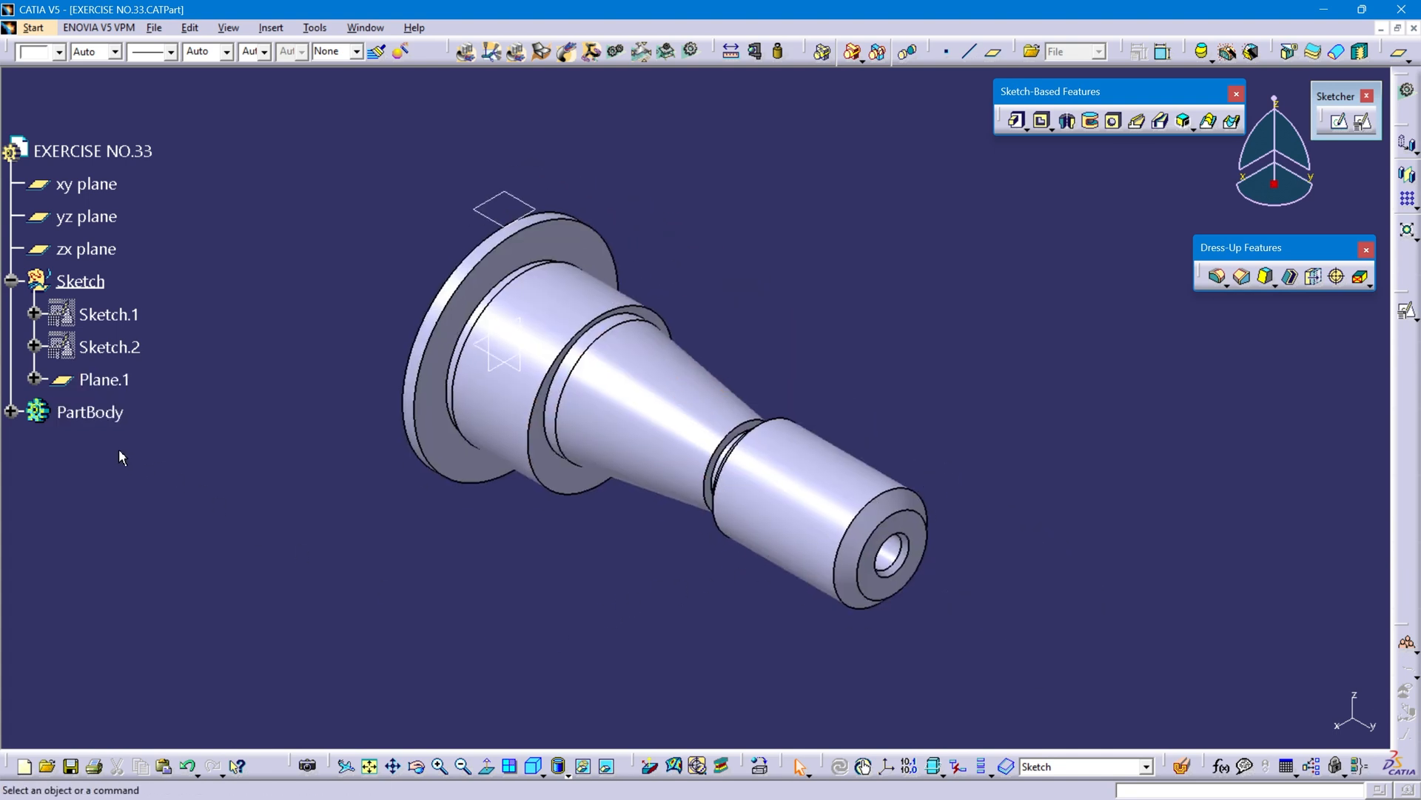
left_click(89, 411)
right_click(105, 410)
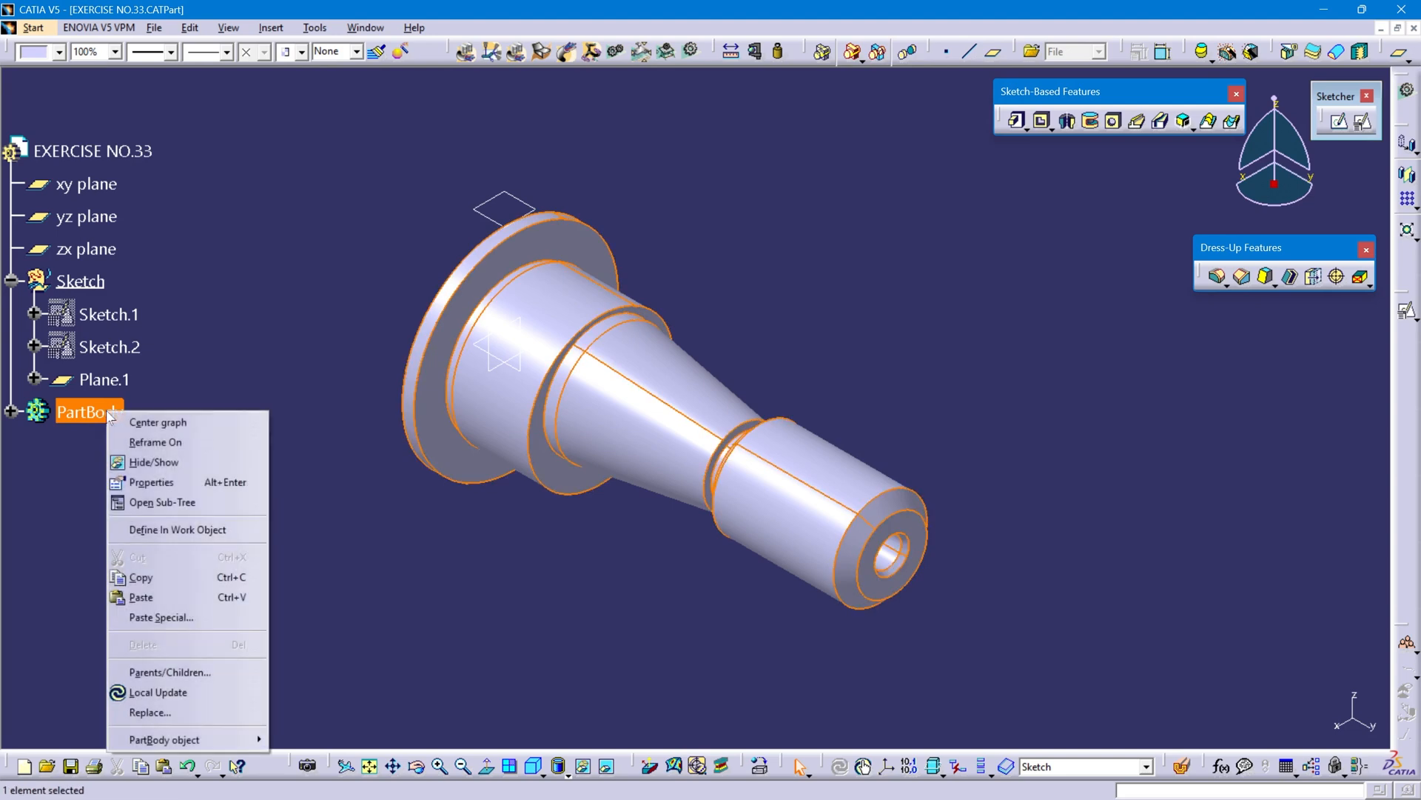
left_click(164, 530)
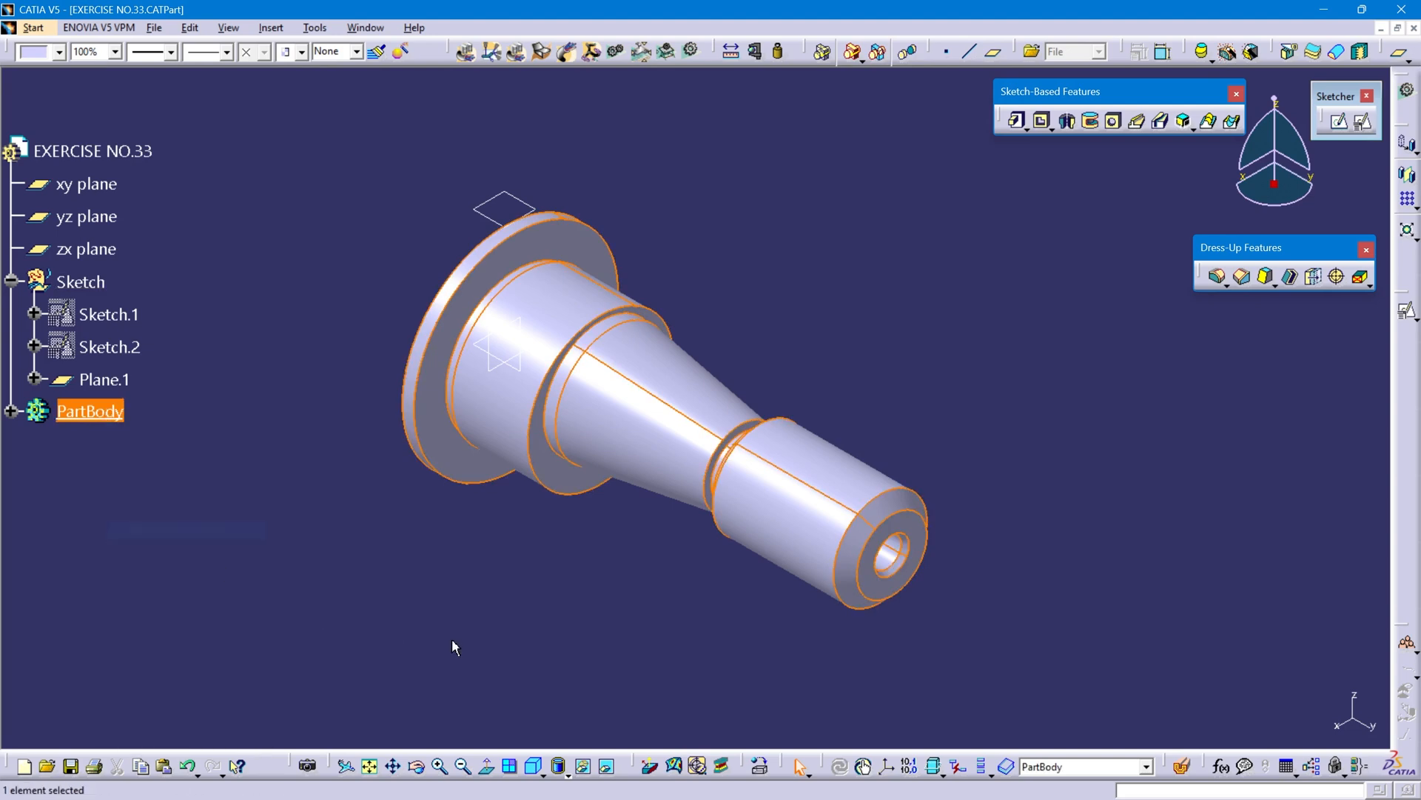
Step: Start a Hole on the offset plane Plane.1 and open its positioning sketch
left_click(1112, 124)
left_click(104, 379)
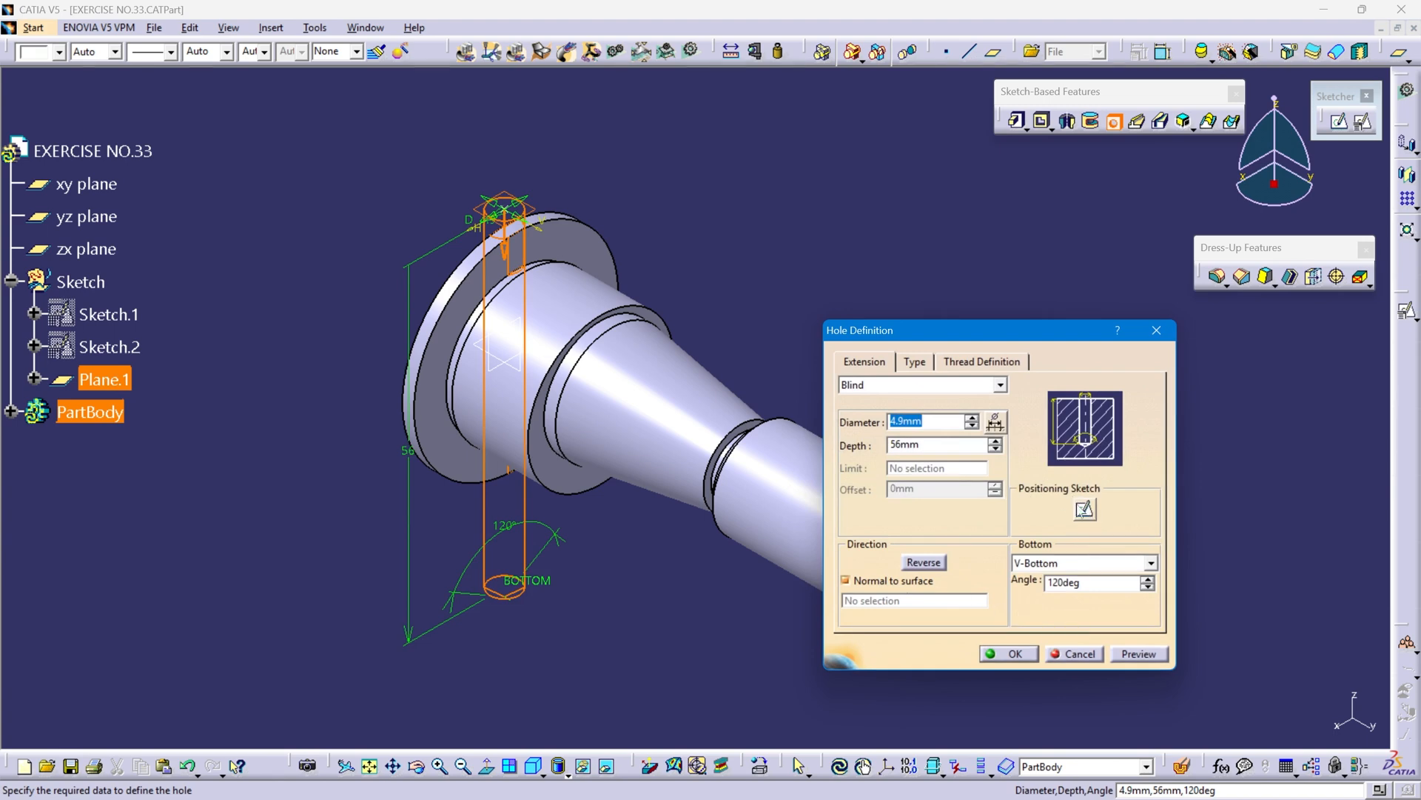
left_click(1085, 510)
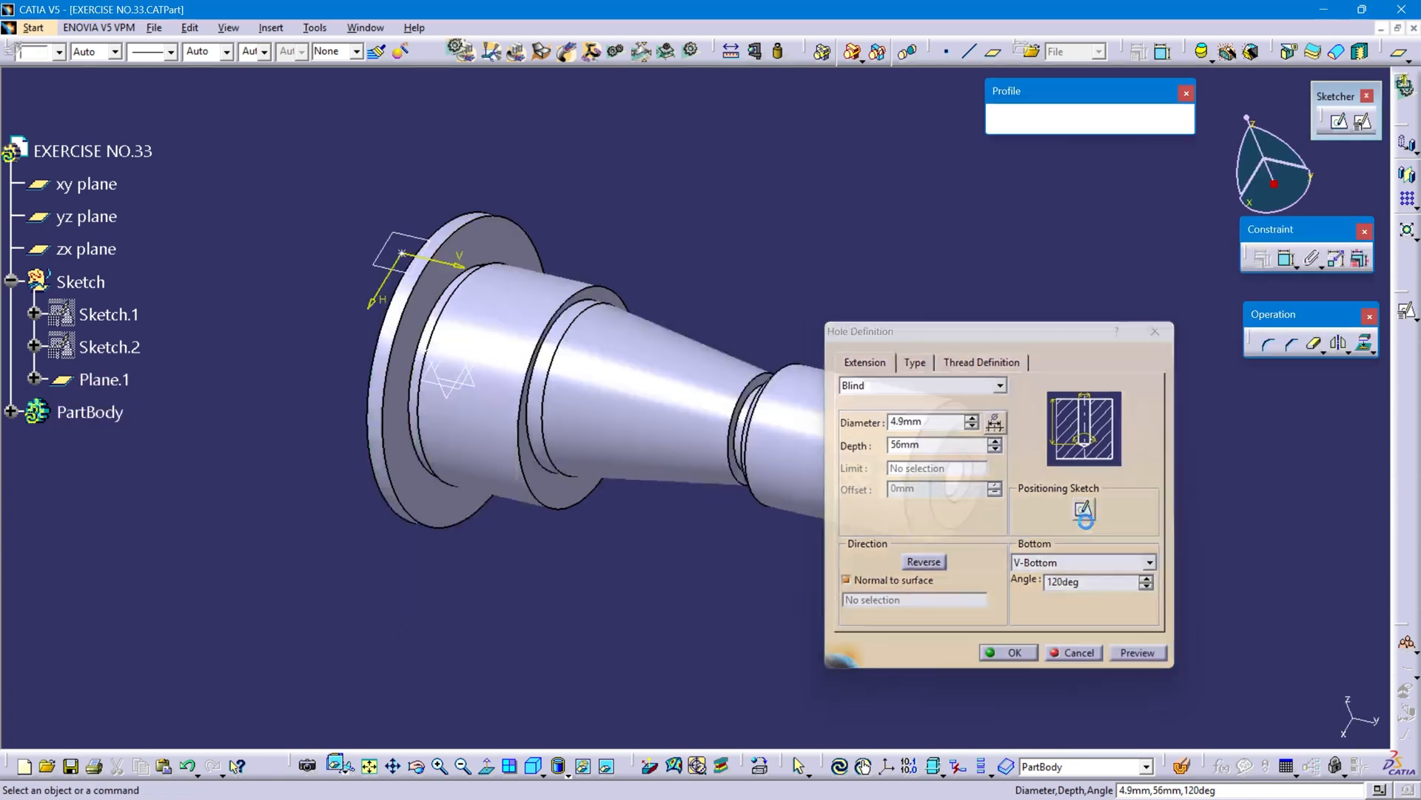
mouse_move(817, 416)
middle_mouse_down()
mouse_move(832, 448)
mouse_move(783, 533)
middle_mouse_up()
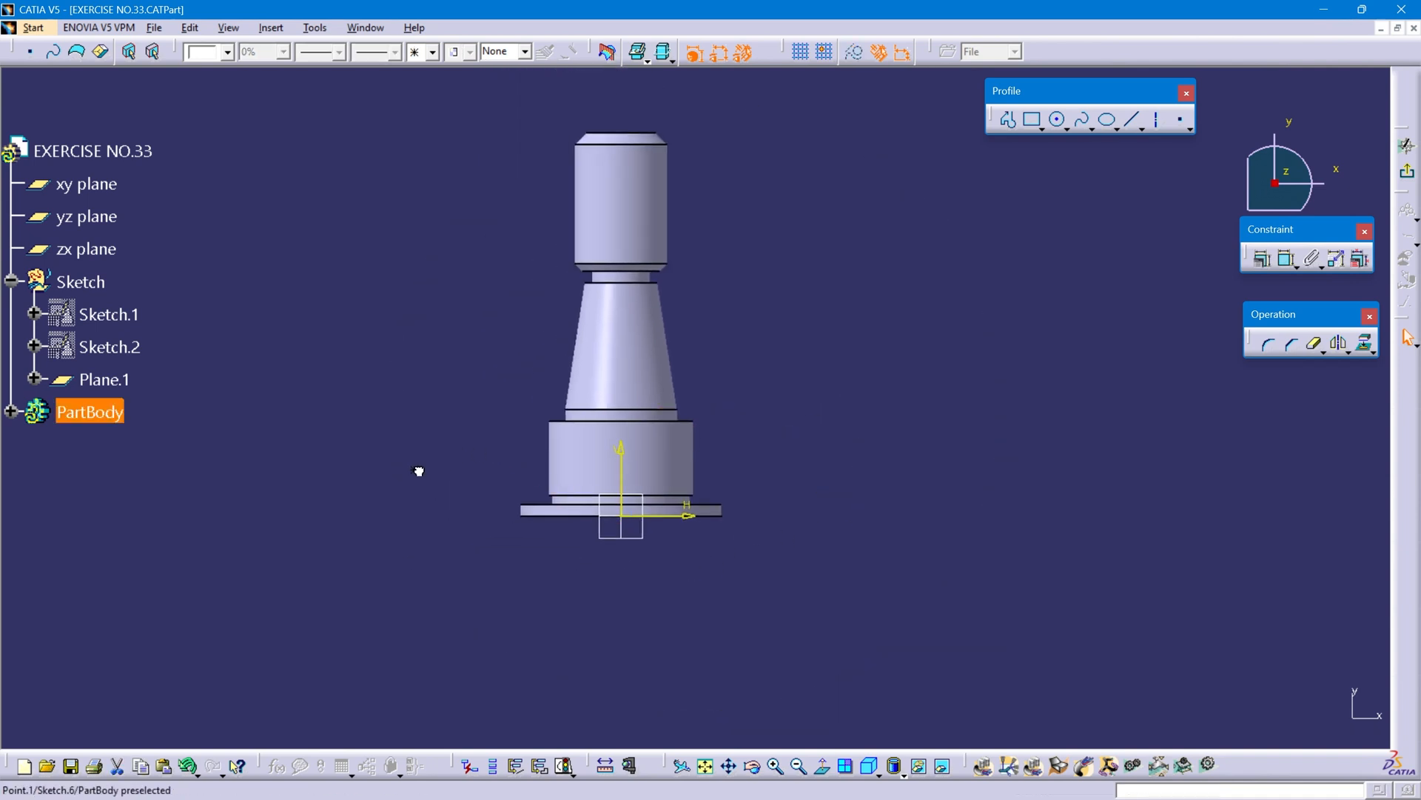
Step: Constrain the hole's positioning point 53.5 mm from the shaft's free-end edge
left_click(1284, 262)
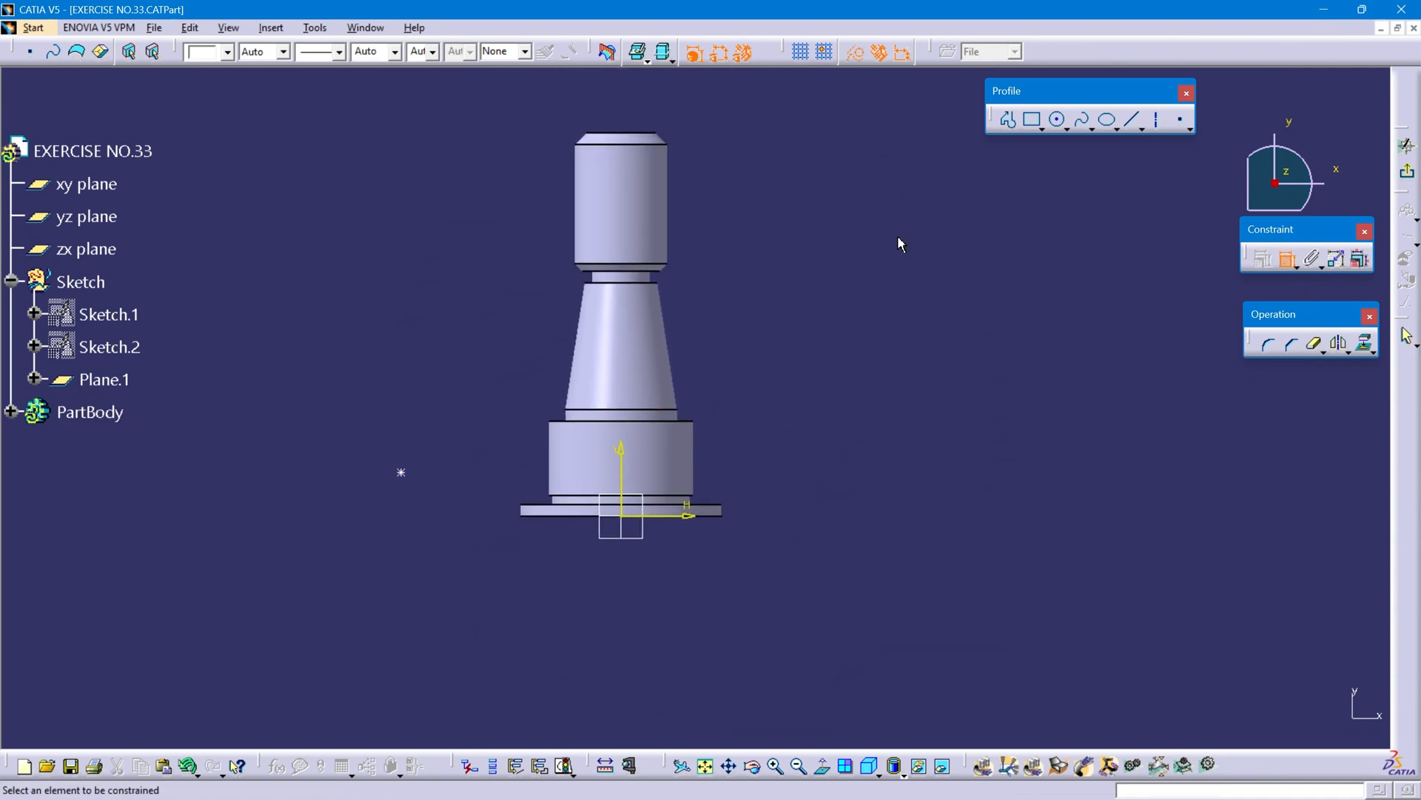
left_click(645, 137)
left_click(402, 473)
left_click(373, 287)
double_click(371, 285)
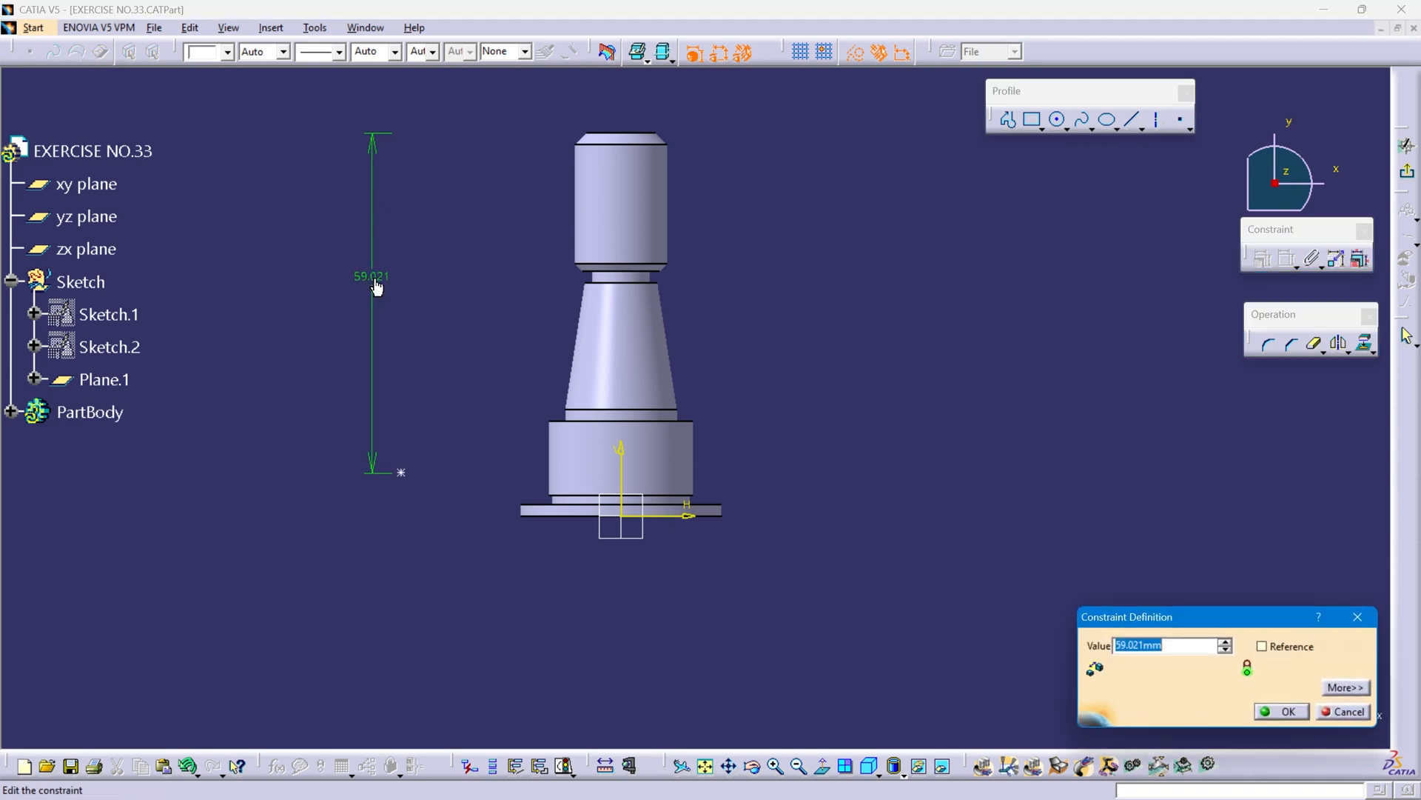
type("53.5")
key("Return")
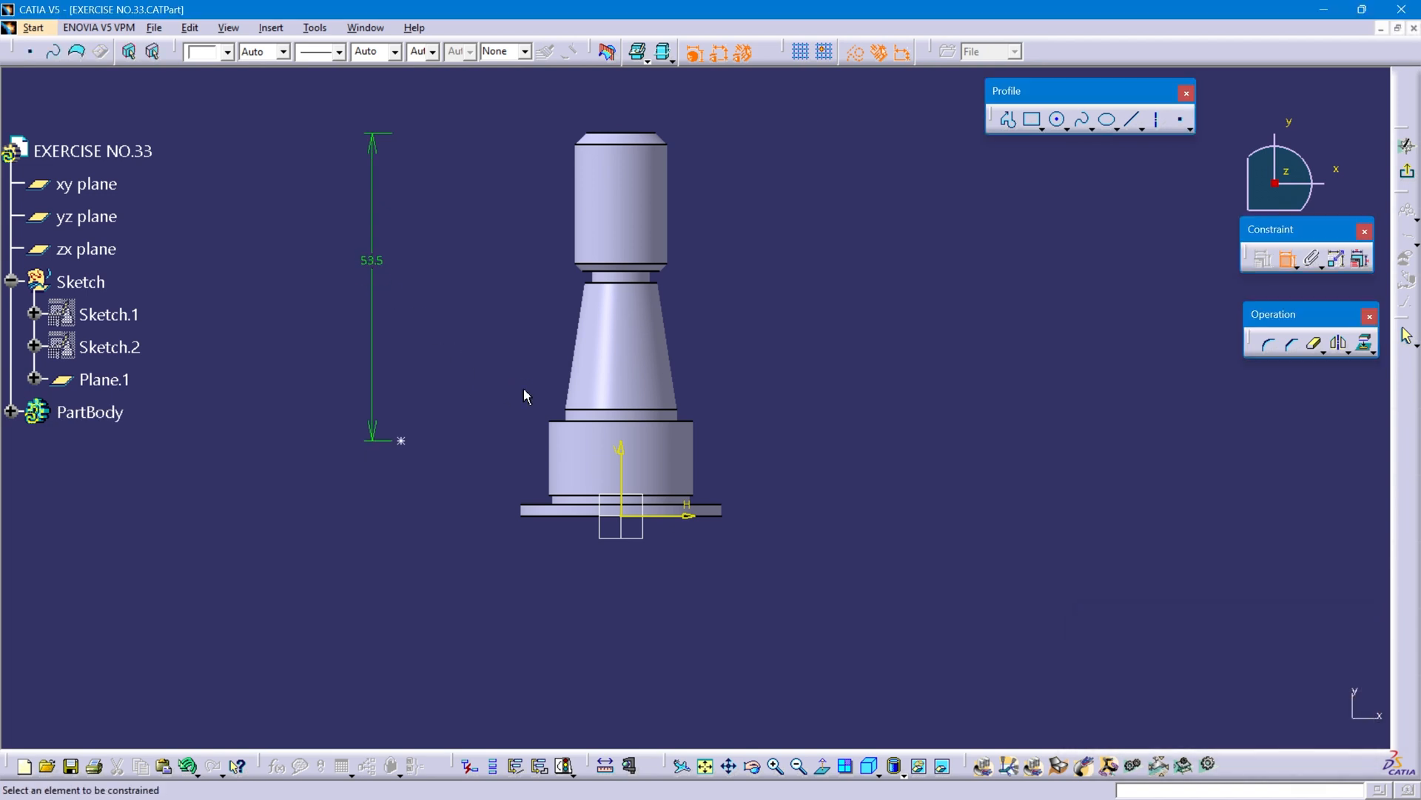
Step: Make the hole's positioning point coincident with the vertical sketch axis and exit the sketch
left_click(401, 441)
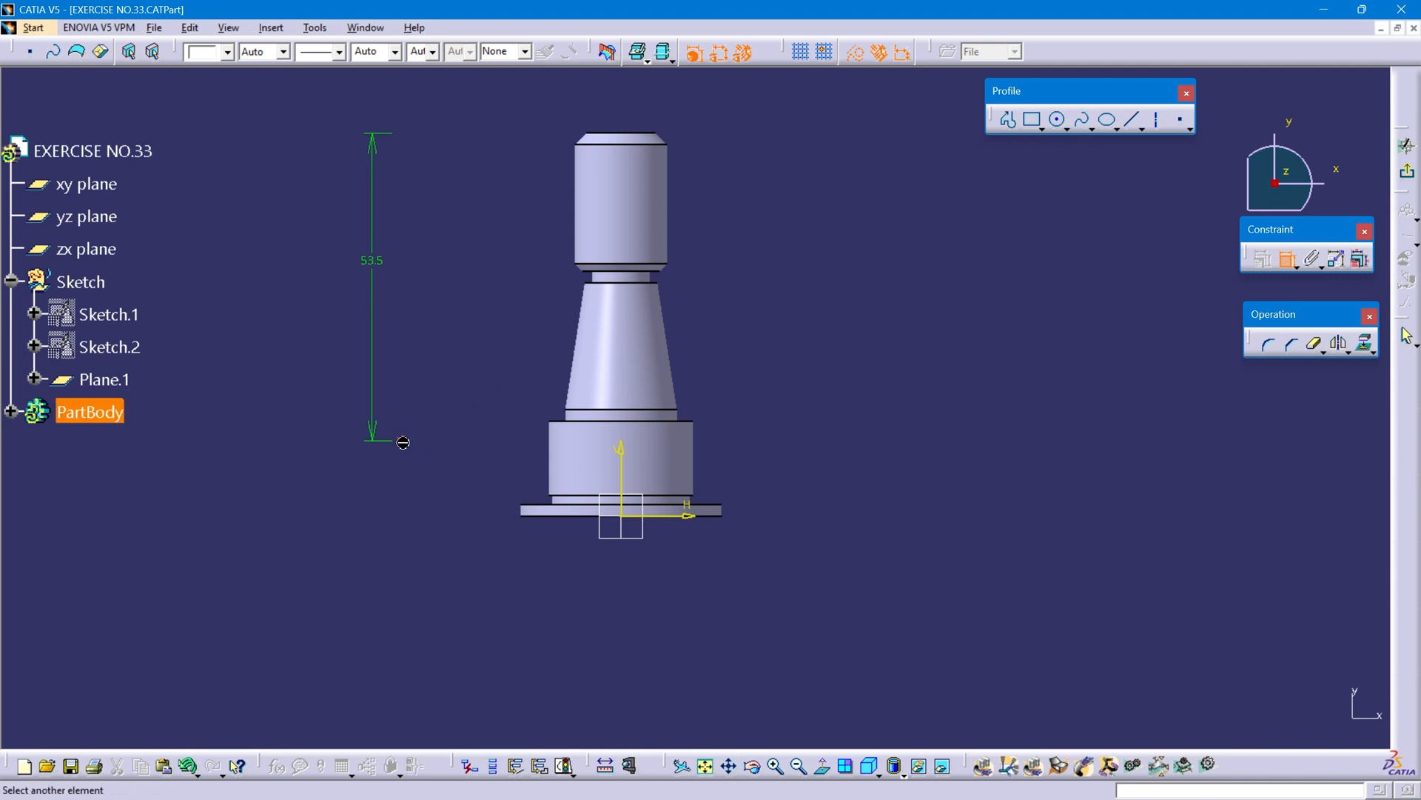
left_click(635, 468)
right_click(968, 393)
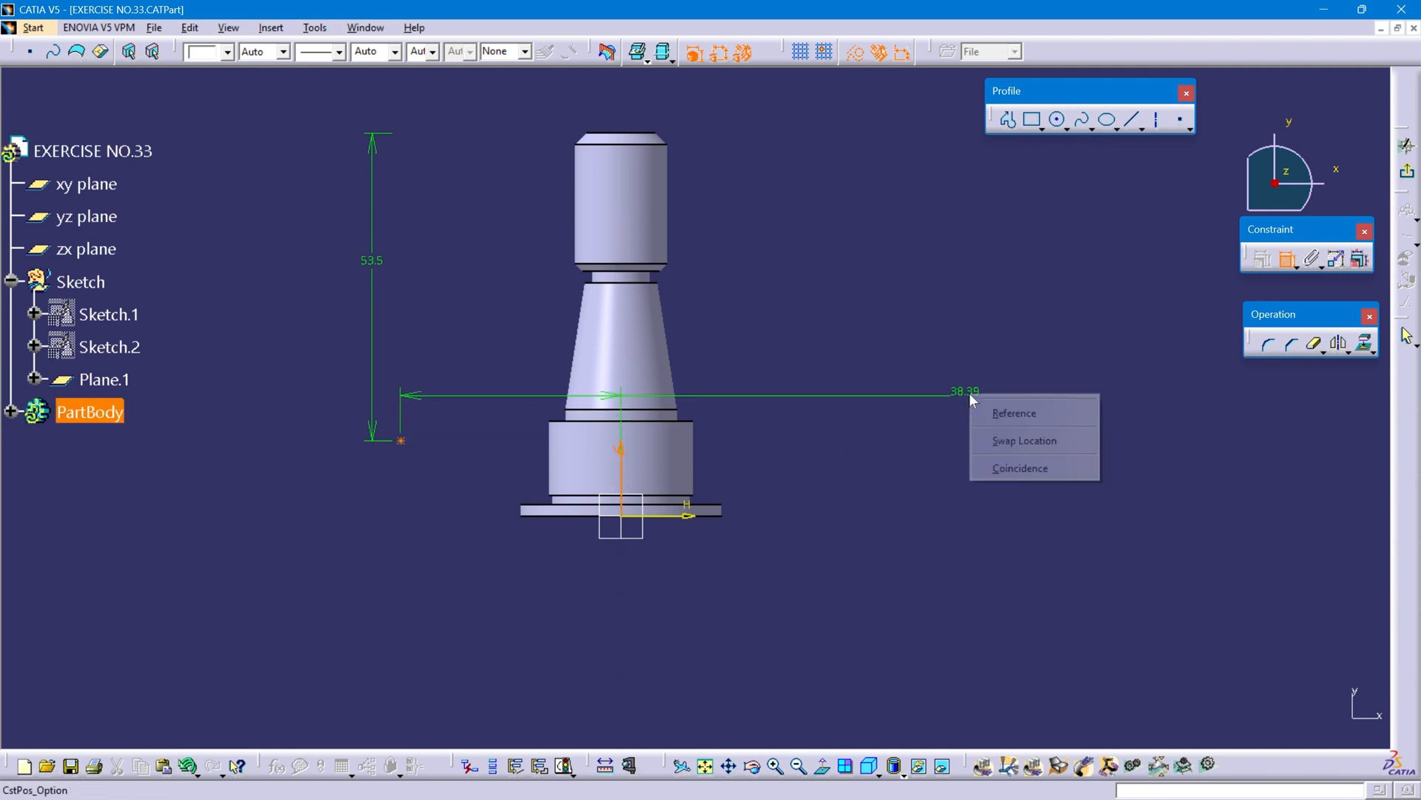
left_click(1085, 469)
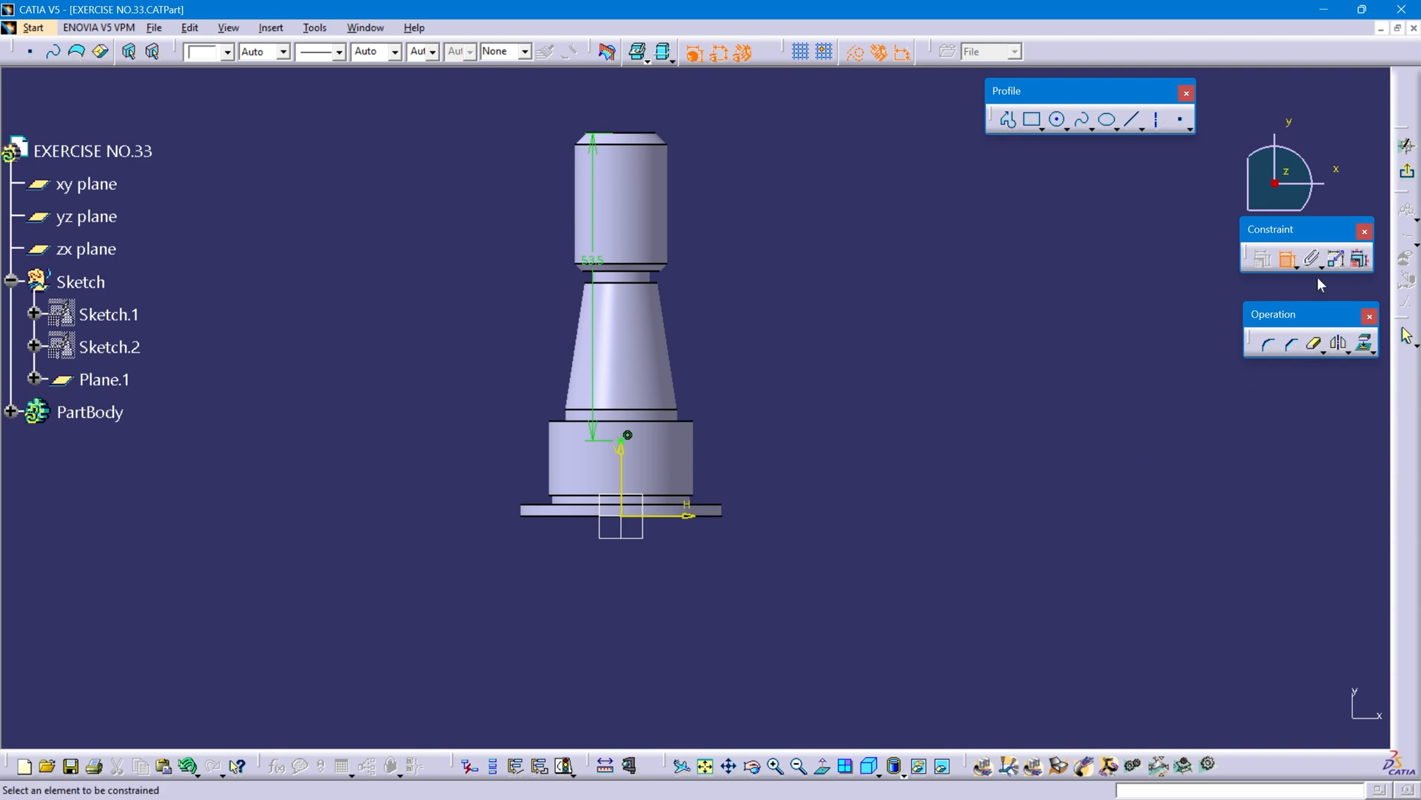
left_click(1409, 176)
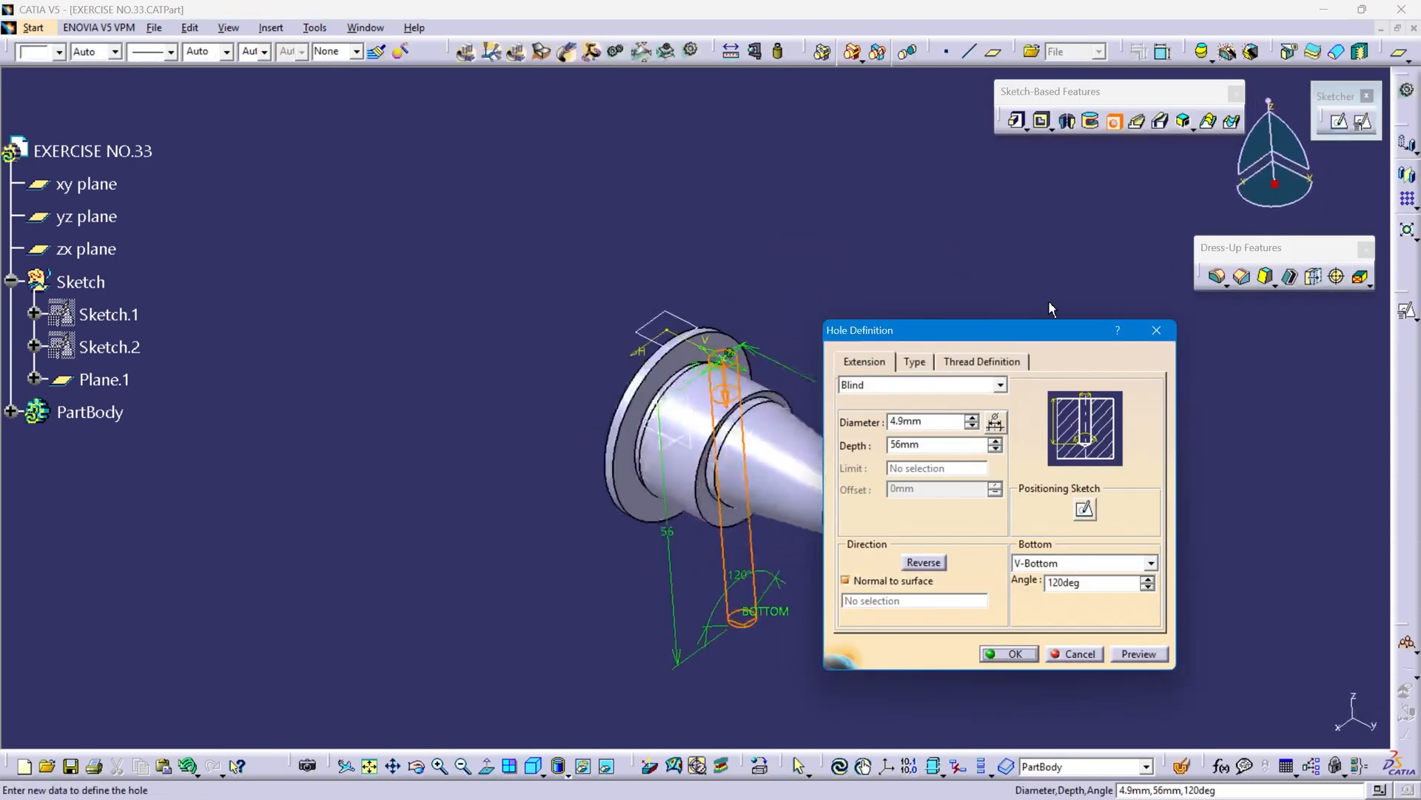
Step: Set the hole to 2 mm diameter with an Up To Last extent, preview it and create it
middle_click_drag(509, 297, 530, 274)
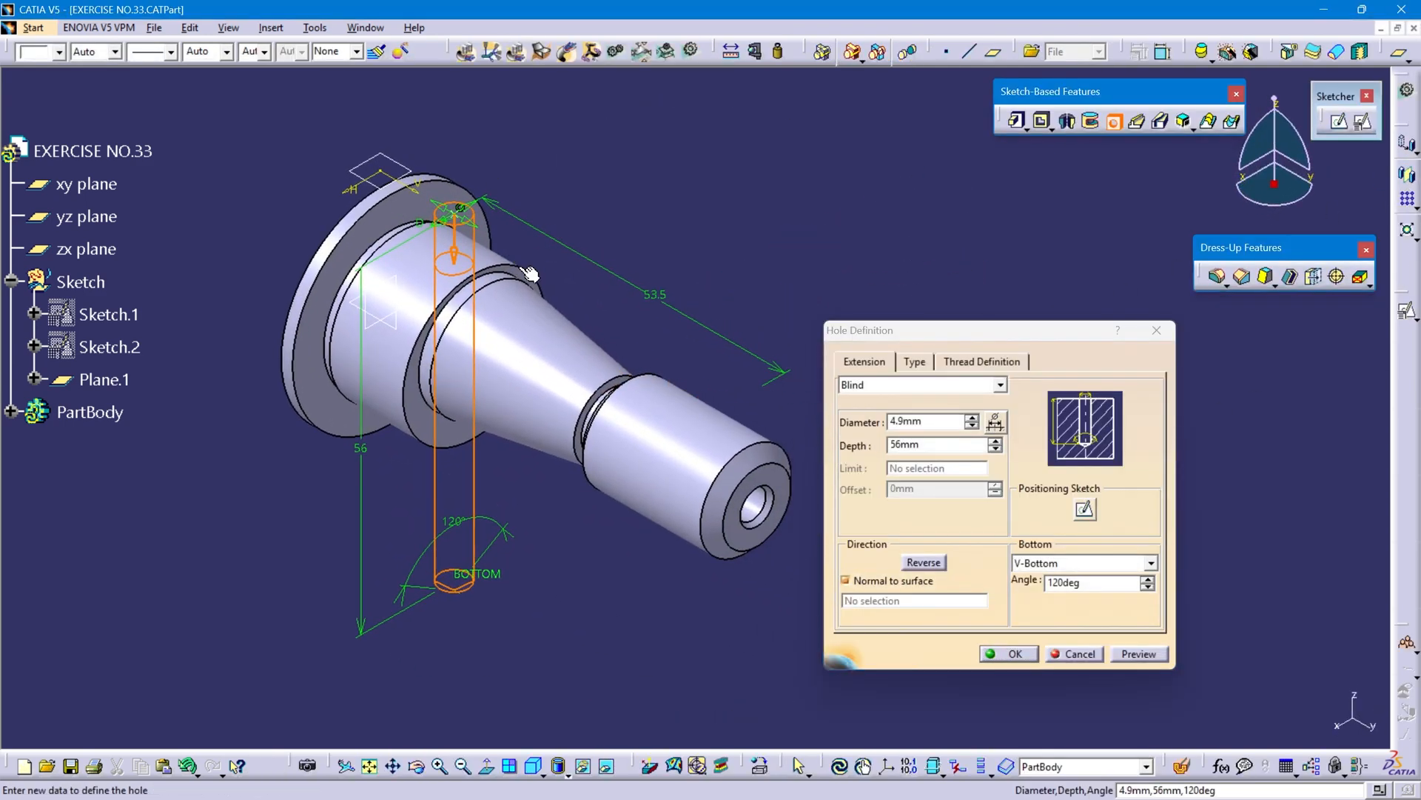
left_click(848, 425)
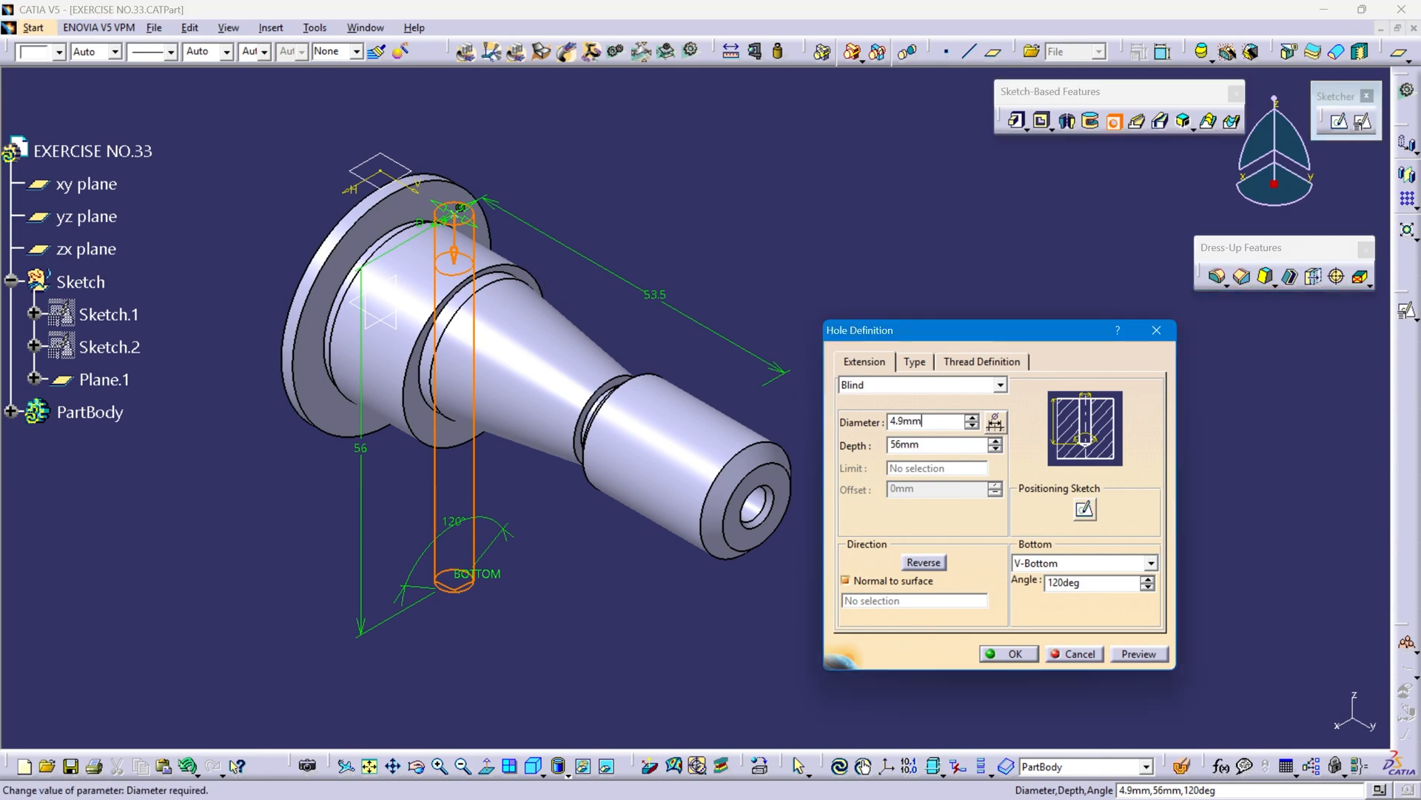
type("2")
key("Return")
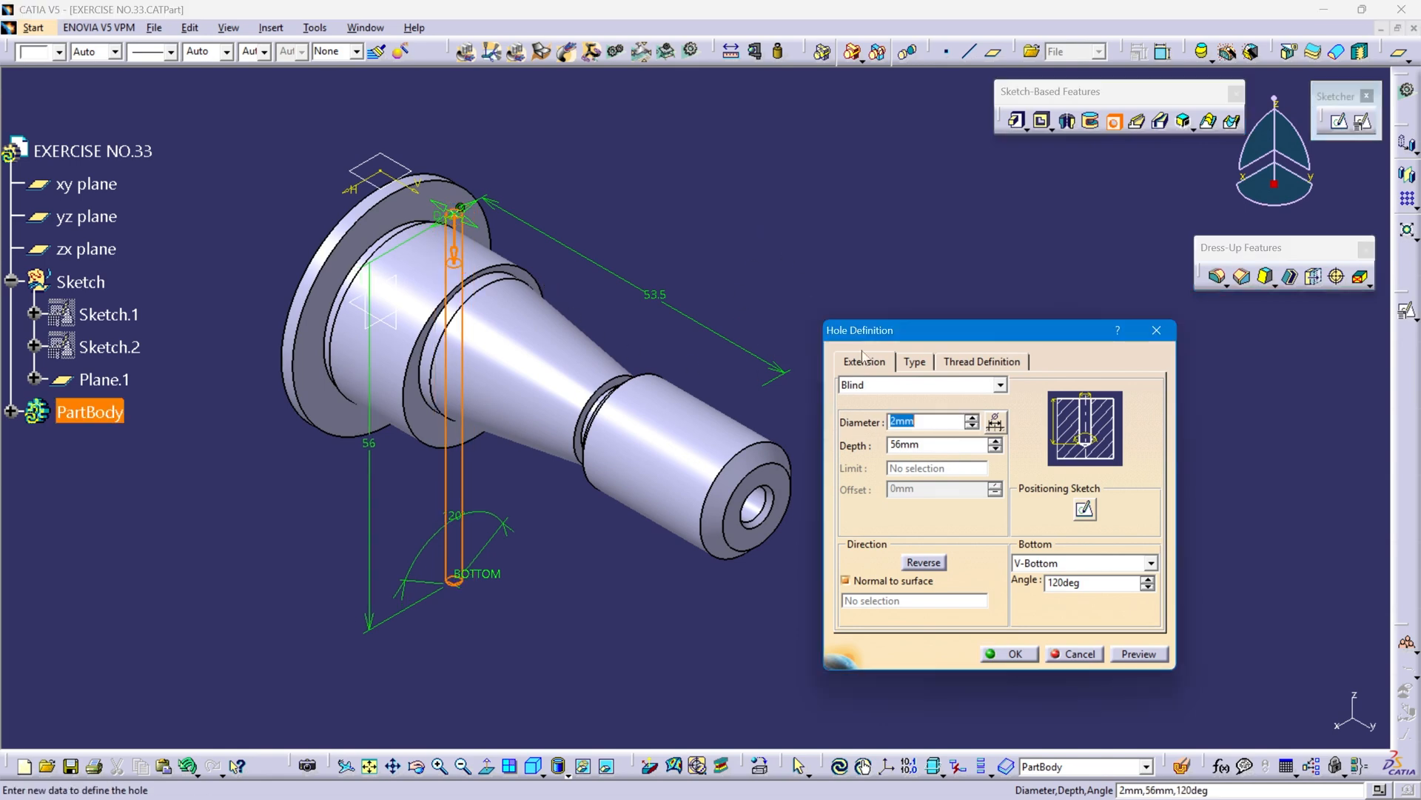
left_click(1002, 386)
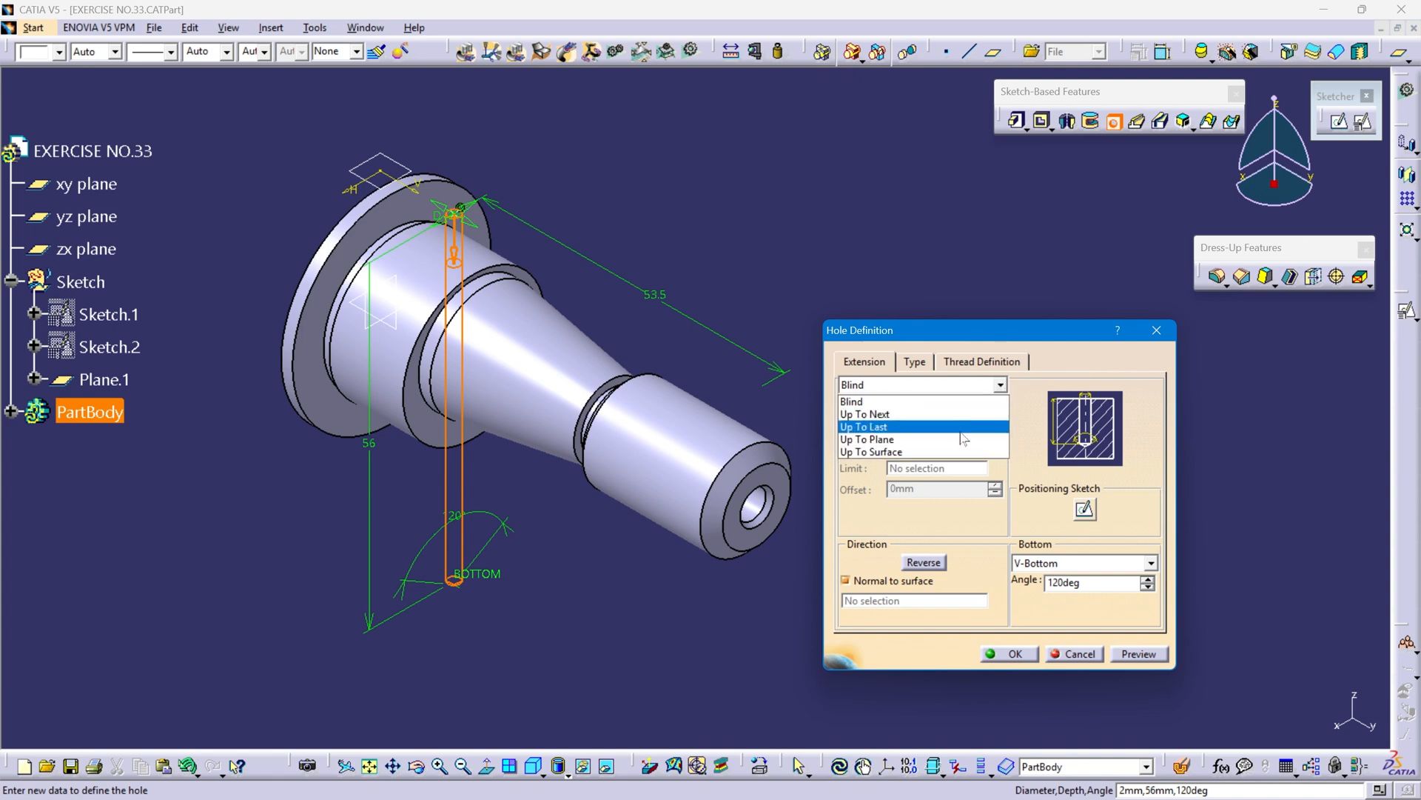
left_click(961, 433)
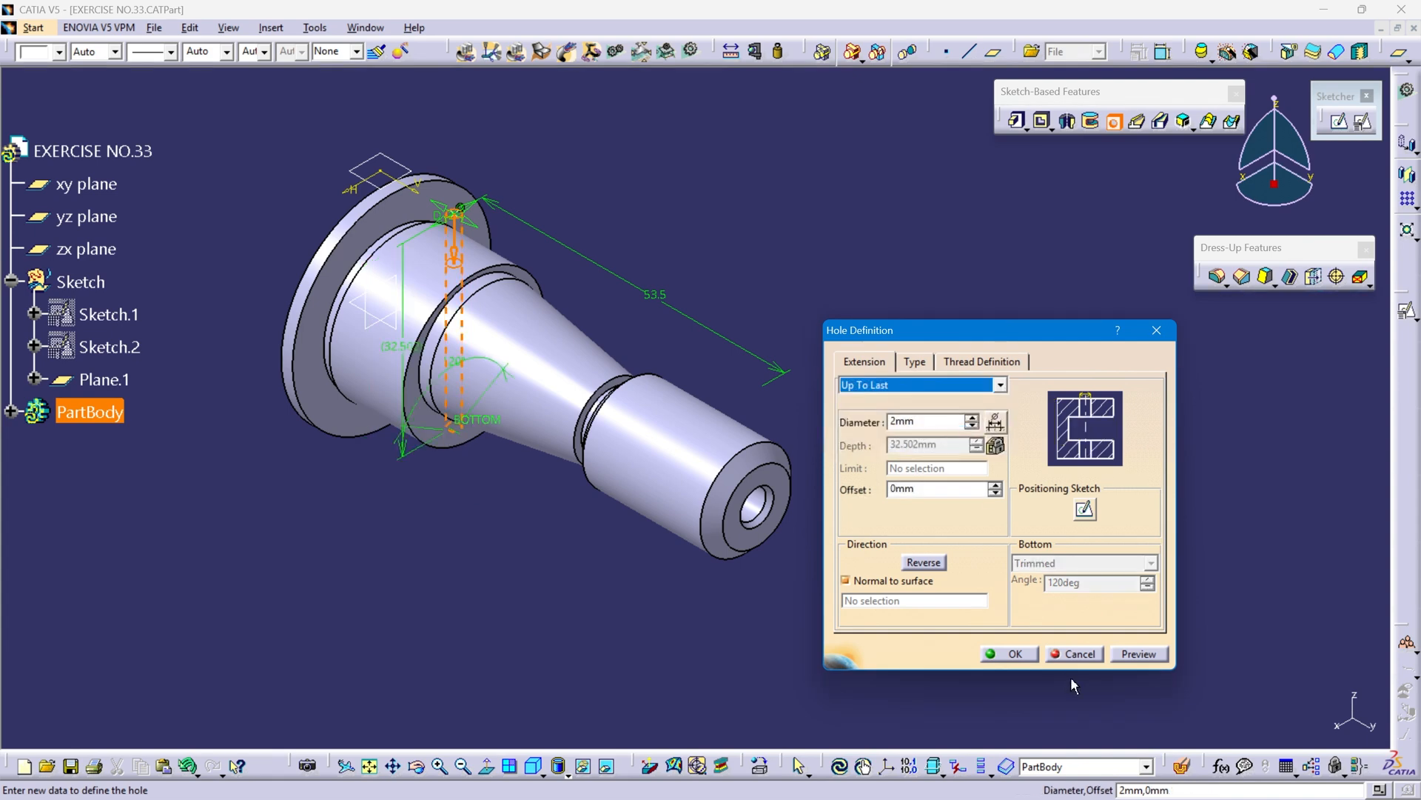
left_click(1121, 656)
left_click(1009, 655)
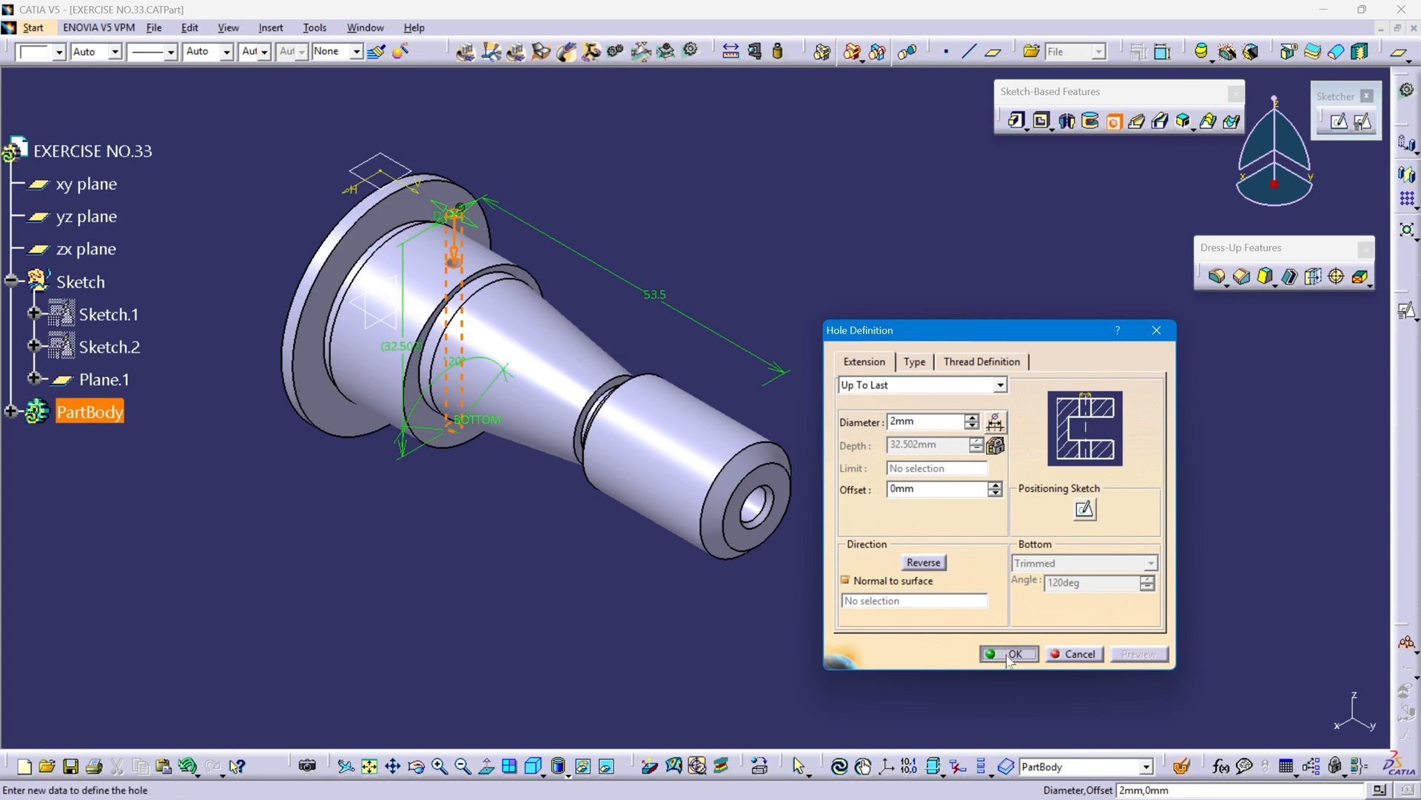
Step: Hide the offset reference plane Plane.1 and return the model to the isometric view
middle_click_drag(479, 177, 496, 299)
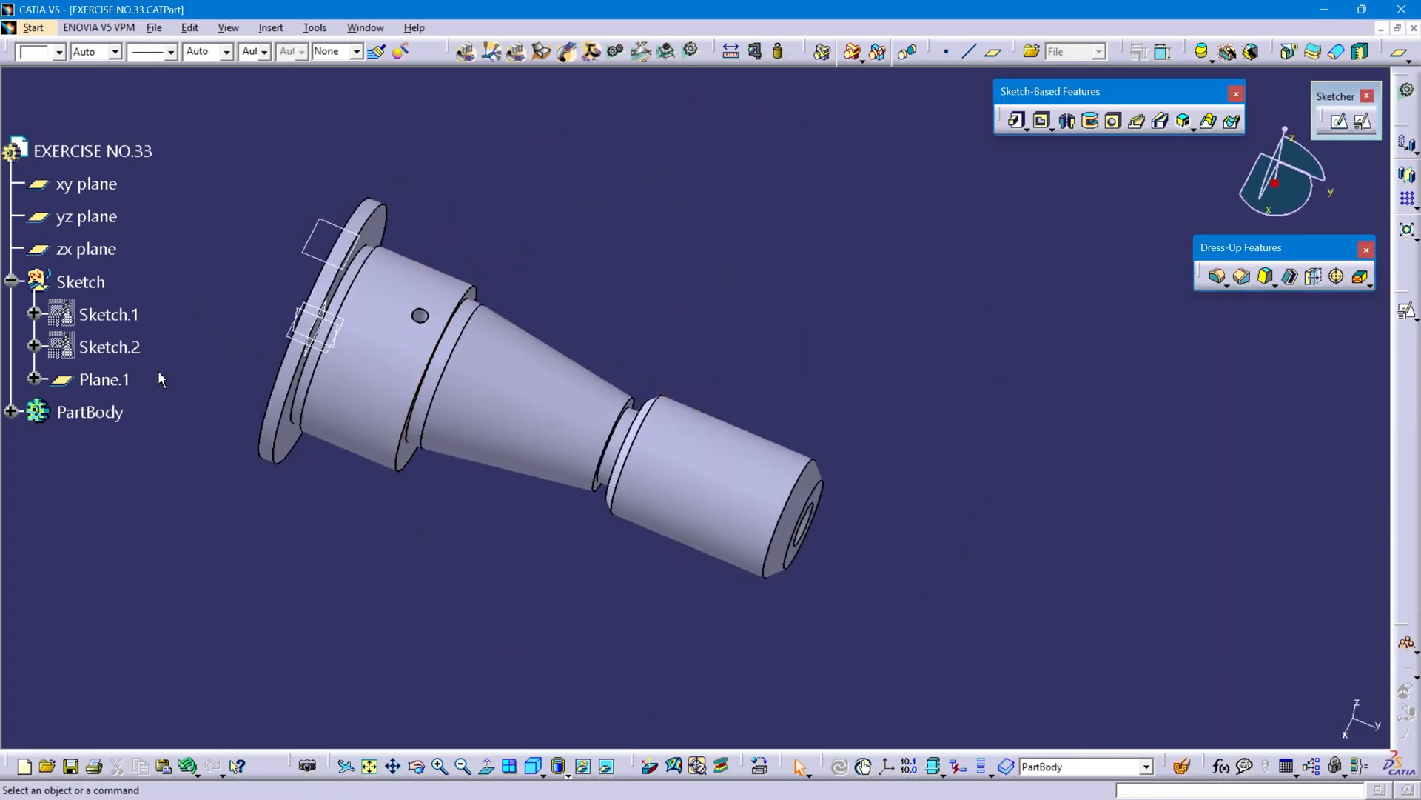
left_click(111, 379)
right_click(108, 382)
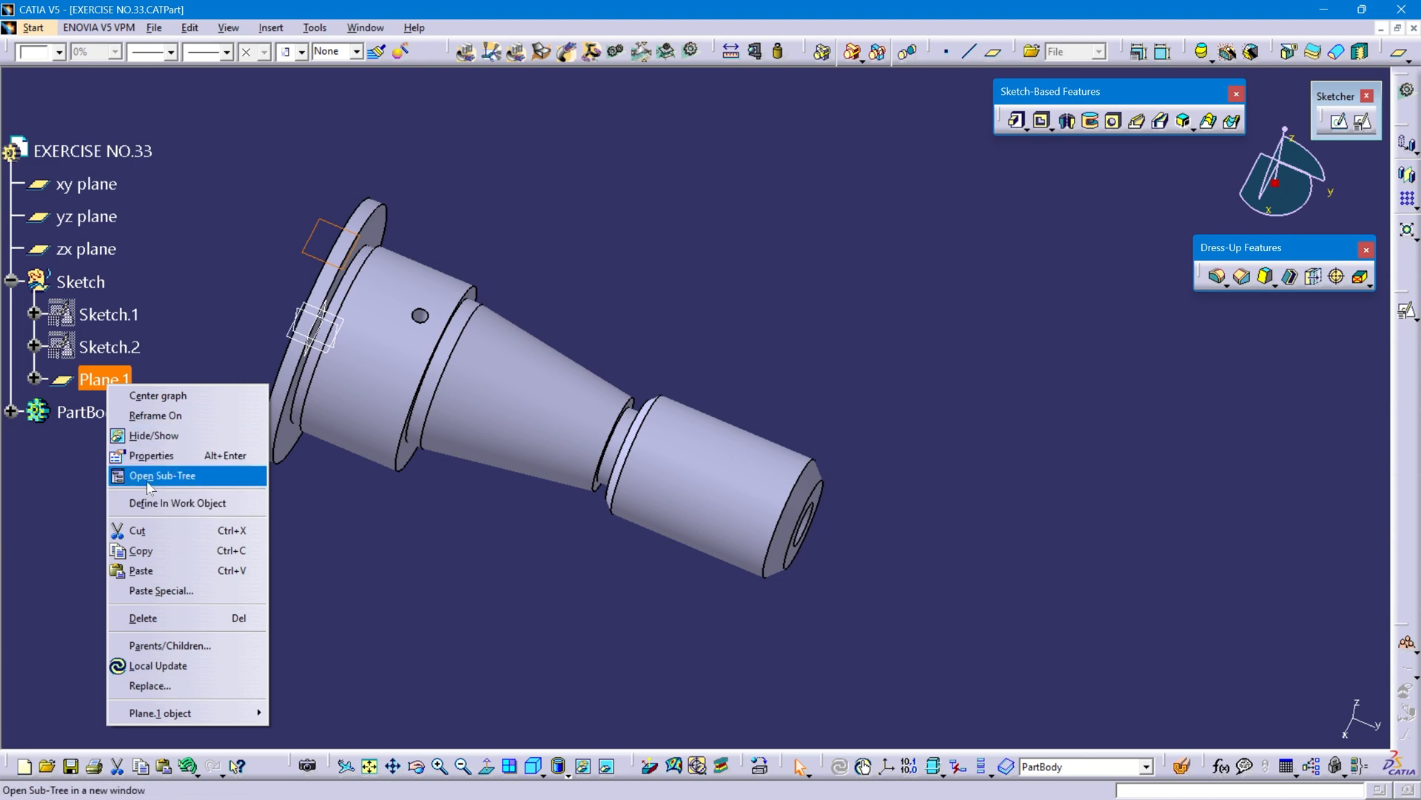
left_click(151, 436)
middle_click_drag(303, 234, 637, 429)
left_click(535, 768)
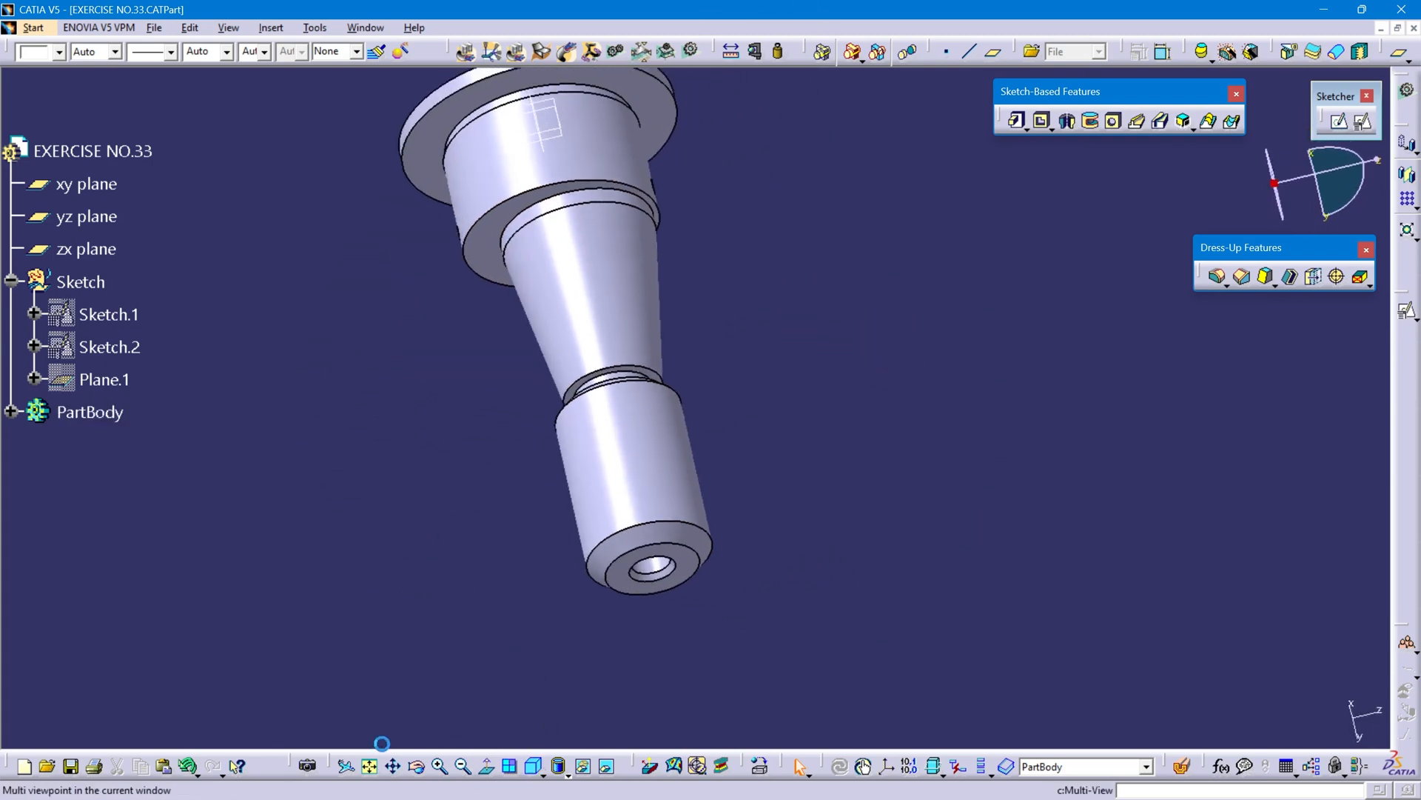
Step: Expand PartBody in the specification tree and collapse the open branches of its shafts, holes and Thread.2
left_click(13, 411)
left_click(50, 375)
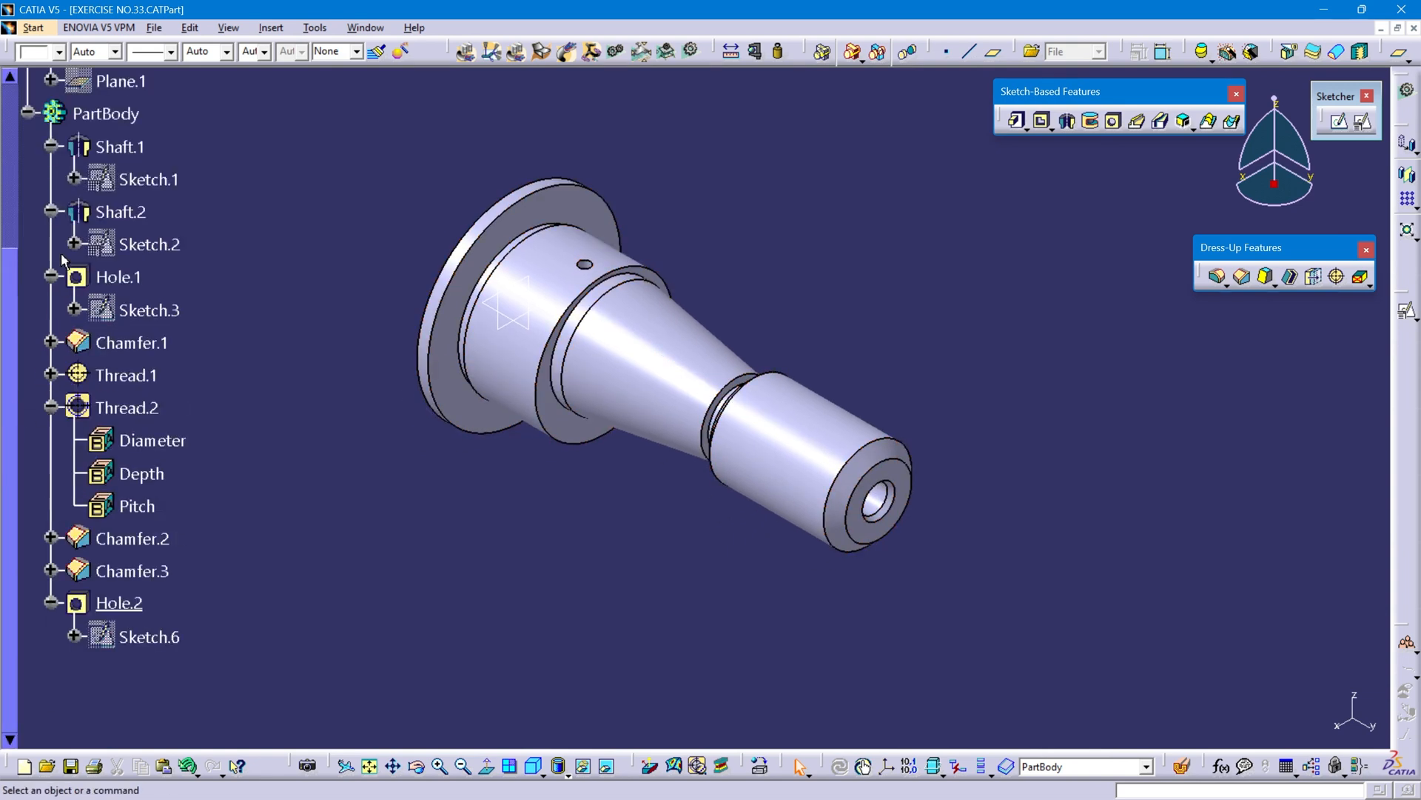
left_click(50, 276)
left_click(50, 212)
left_click(50, 147)
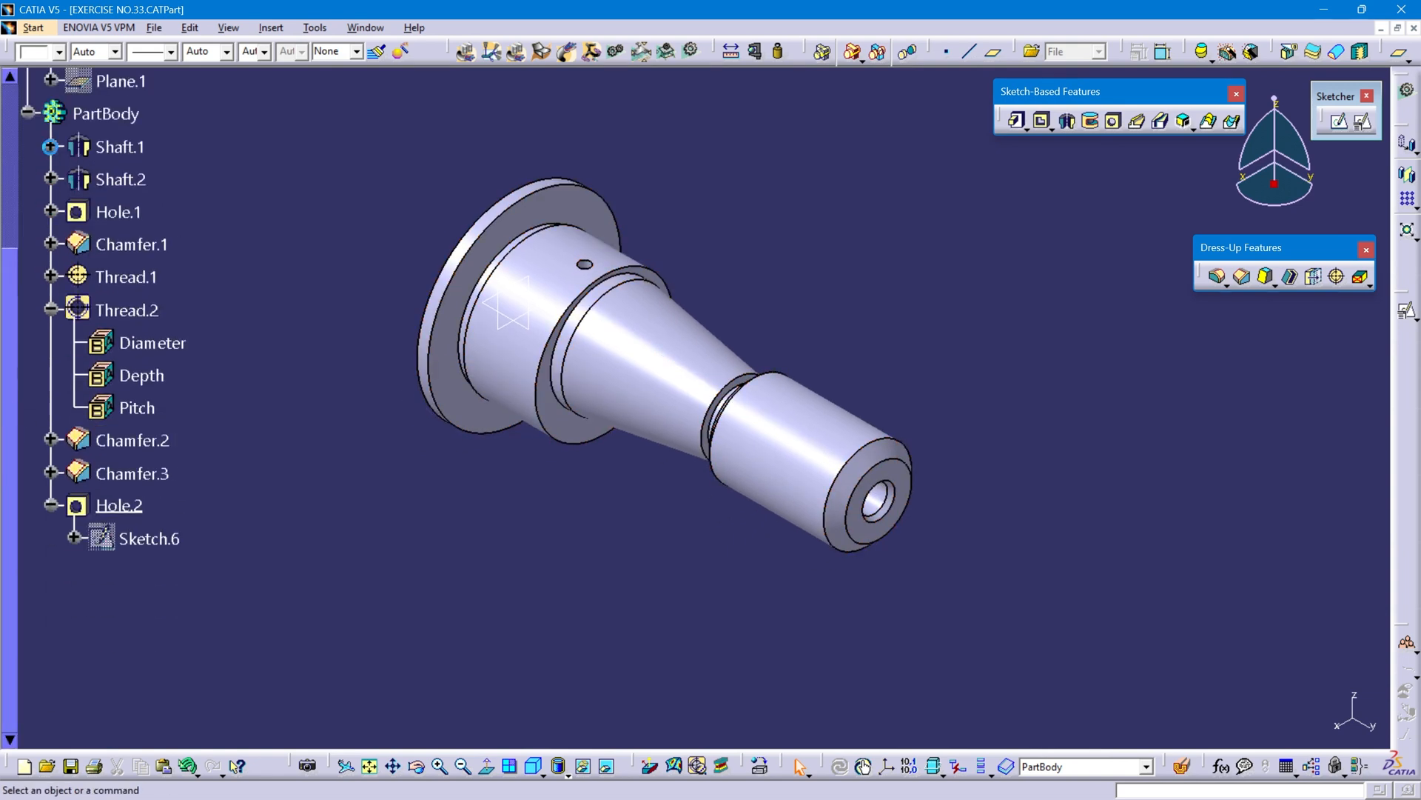
left_click(52, 309)
left_click(50, 408)
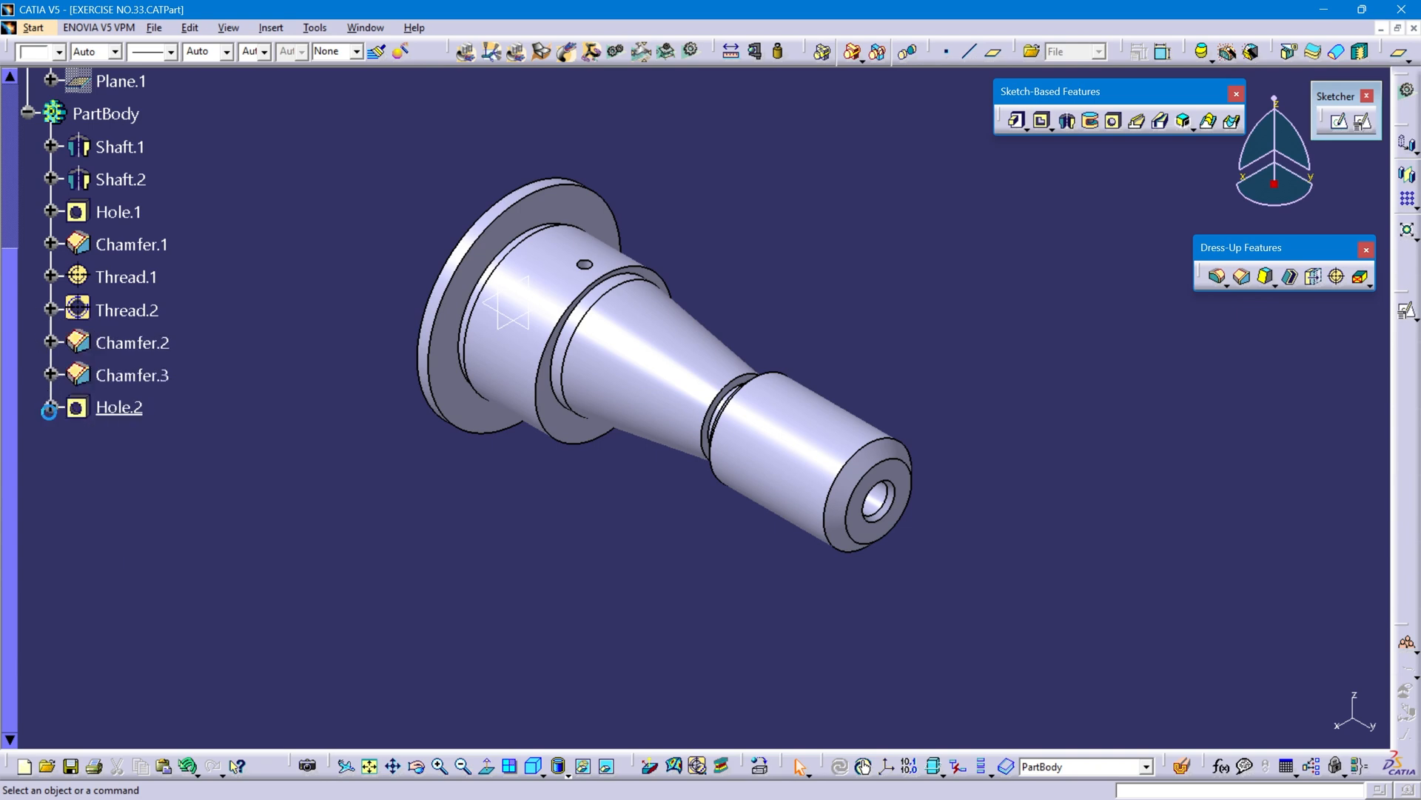
Step: Hide the xy, zx and yz reference planes
left_click(98, 158)
left_click(95, 219, "ctrl")
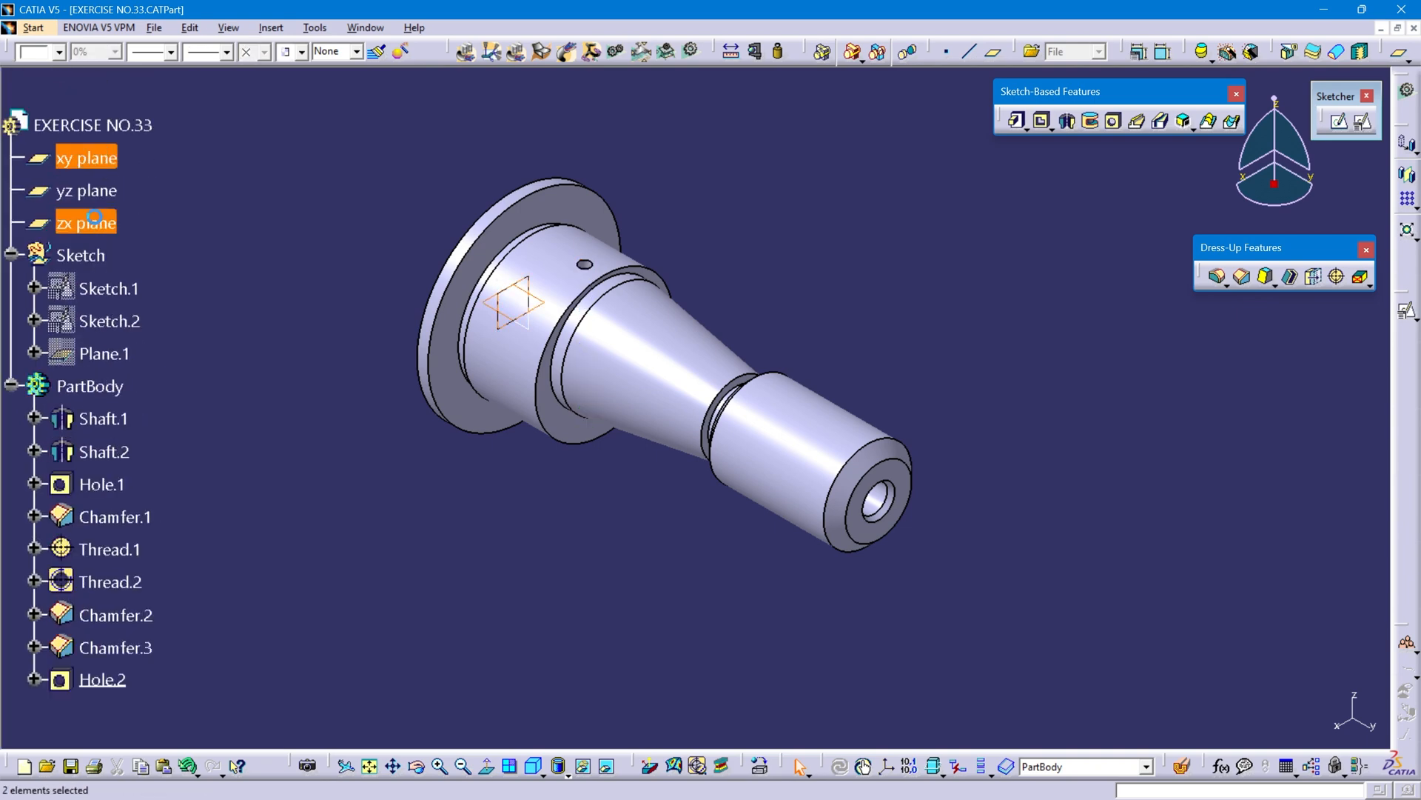
right_click(96, 219)
left_click(174, 269)
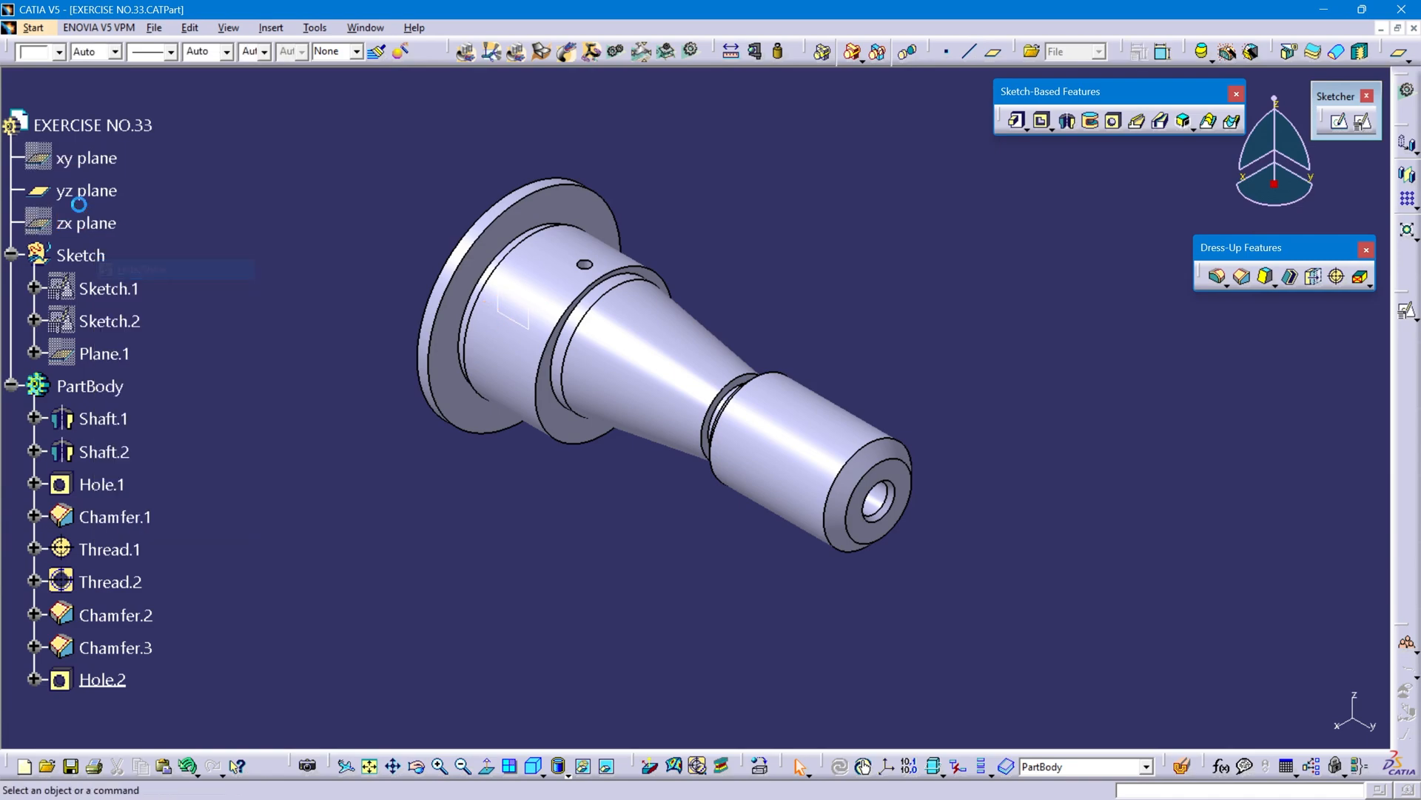
right_click(81, 196)
left_click(173, 253)
Step: Switch to the EXERCISE NO.33.pdf drawing in Adobe Acrobat and draw a rectangle markup around the drawing frame
key("alt+Tab")
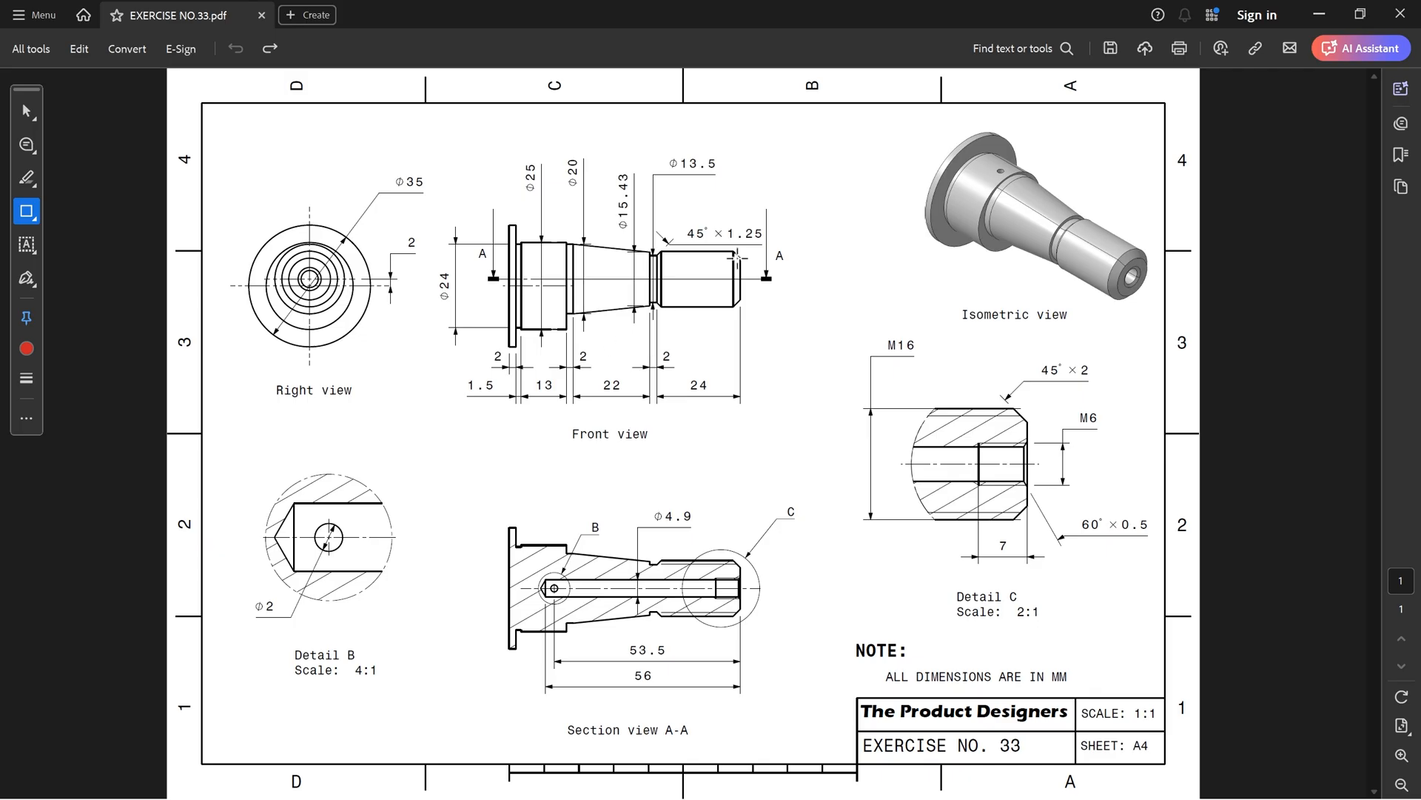
mouse_move(191, 95)
left_mouse_down()
mouse_move(818, 501)
mouse_move(1183, 781)
left_mouse_up()
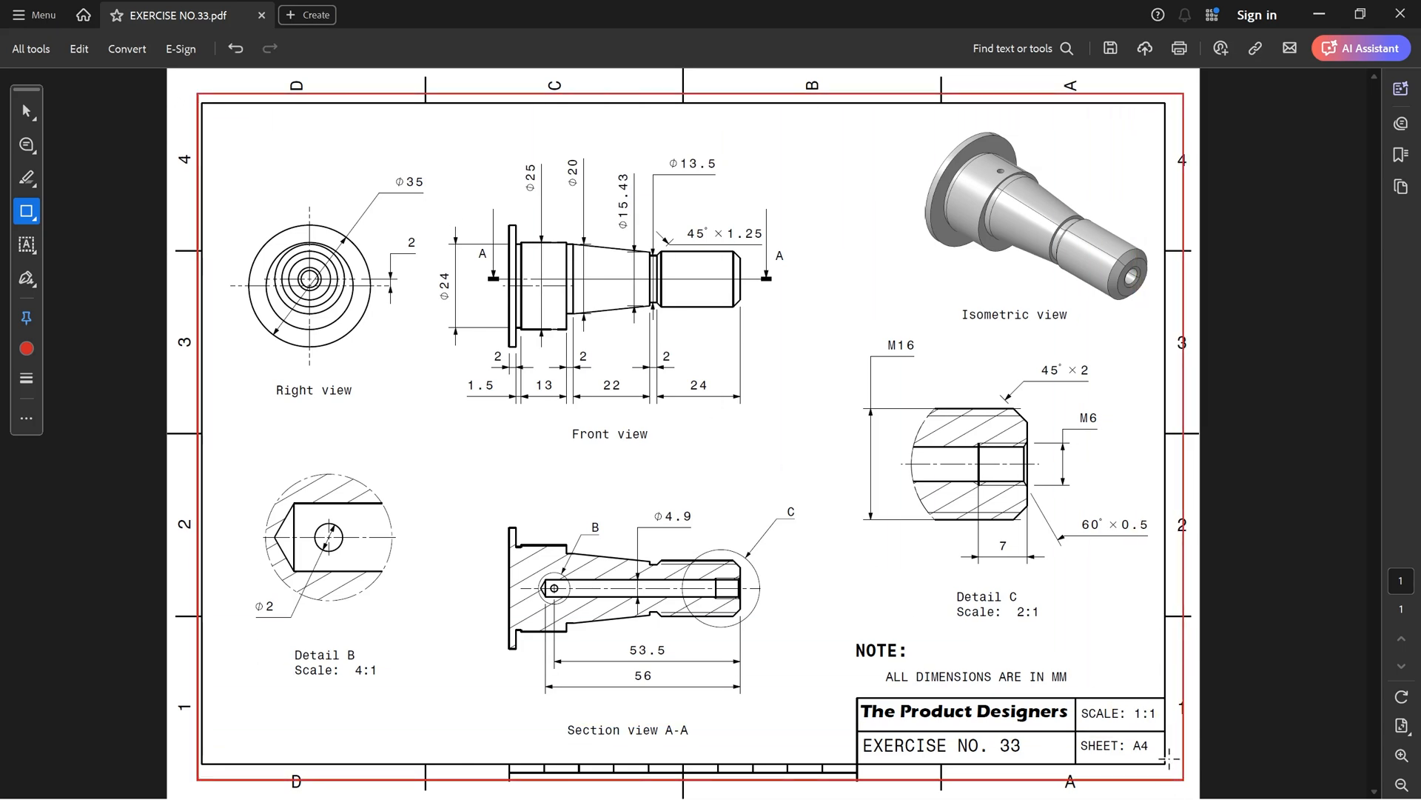